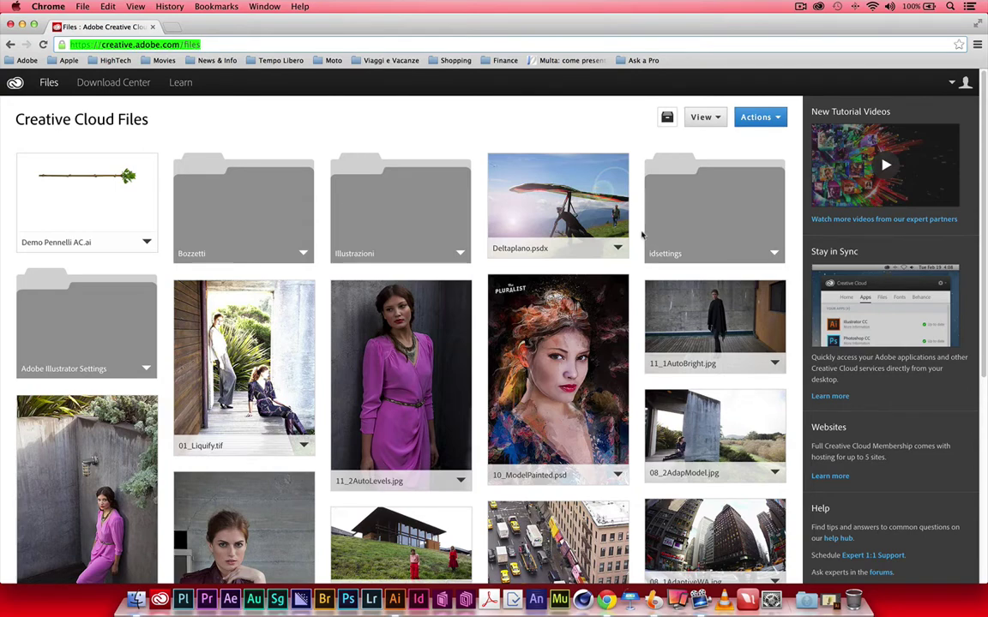
# Browse the Creative Cloud Files grid and open the Illustrazioni folder.
pyautogui.scroll(-5, 643, 238)
pyautogui.scroll(5, 647, 244)
pyautogui.scroll(-2, 614, 313)
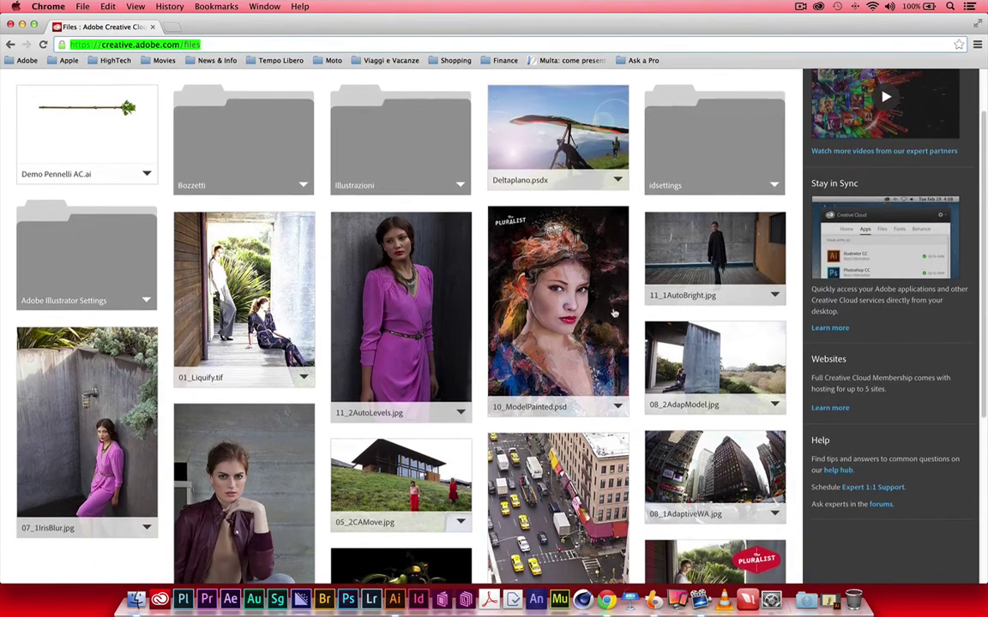
pyautogui.scroll(-3, 614, 314)
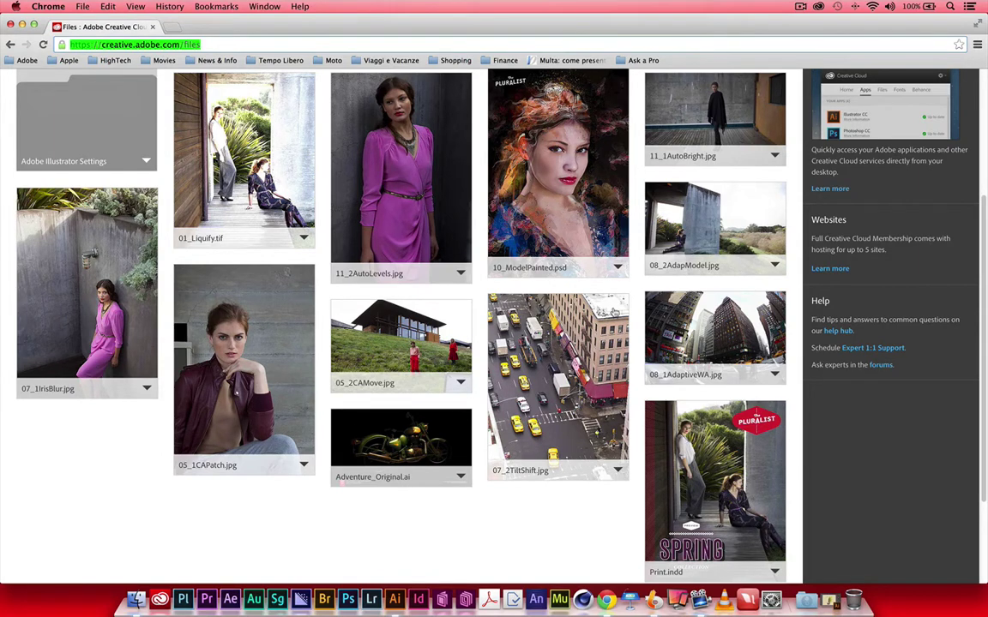
pyautogui.scroll(3, 463, 289)
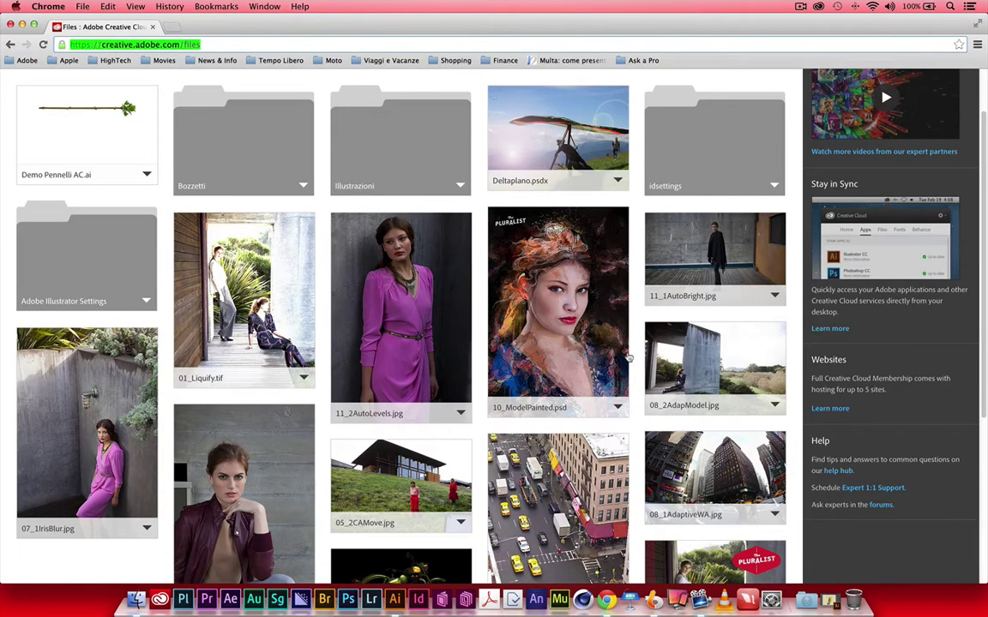
pyautogui.scroll(-3, 628, 358)
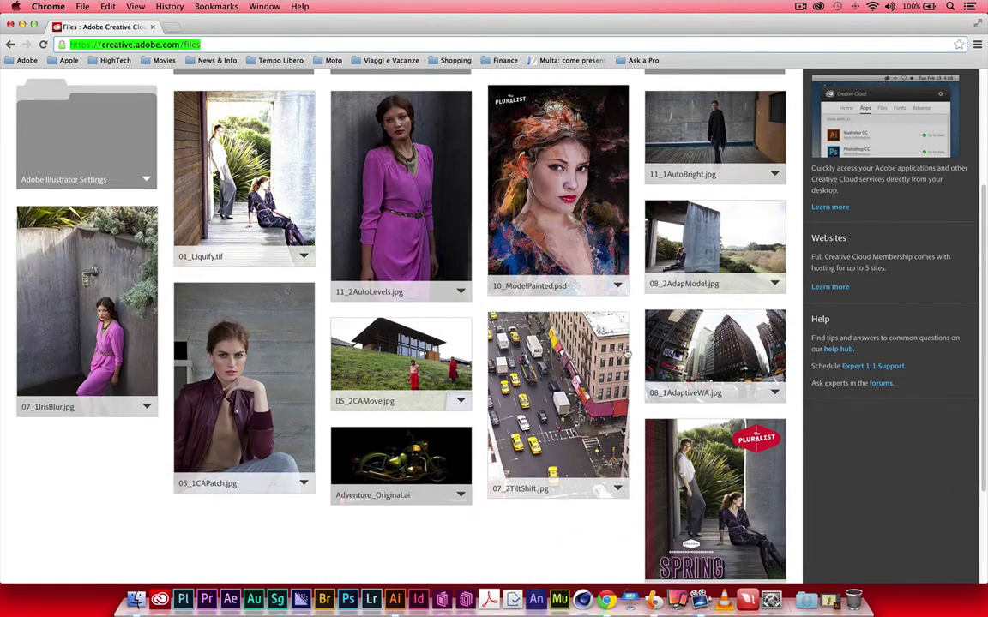
pyautogui.scroll(-2, 627, 354)
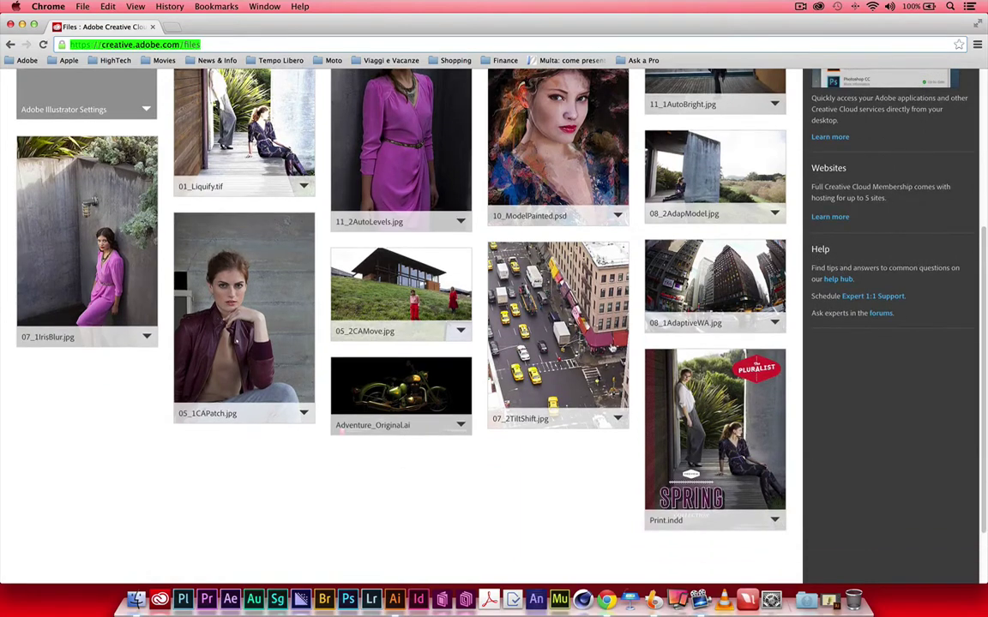
pyautogui.scroll(2, 612, 349)
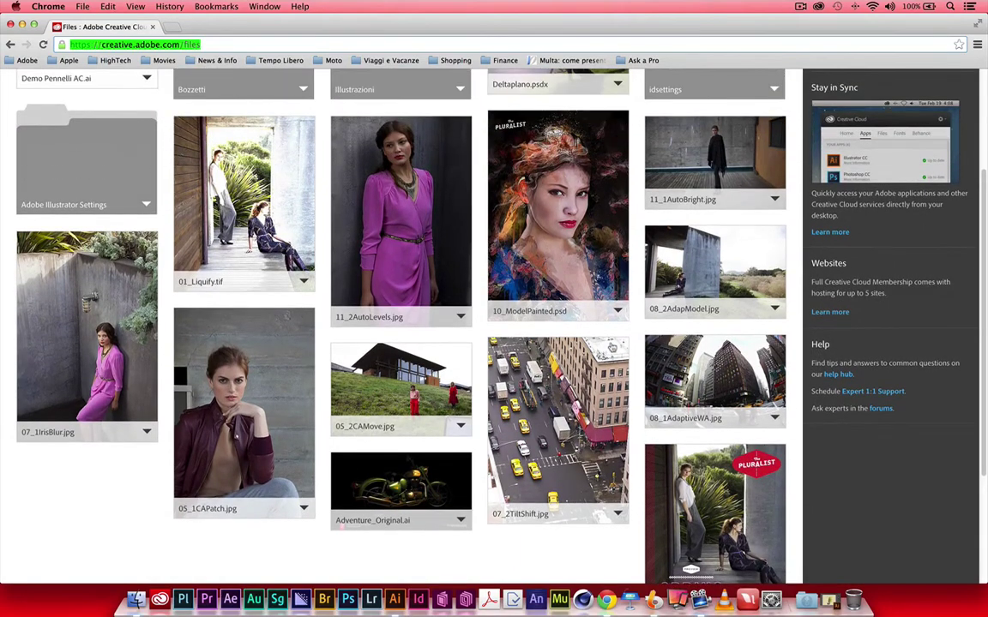
pyautogui.scroll(4, 601, 332)
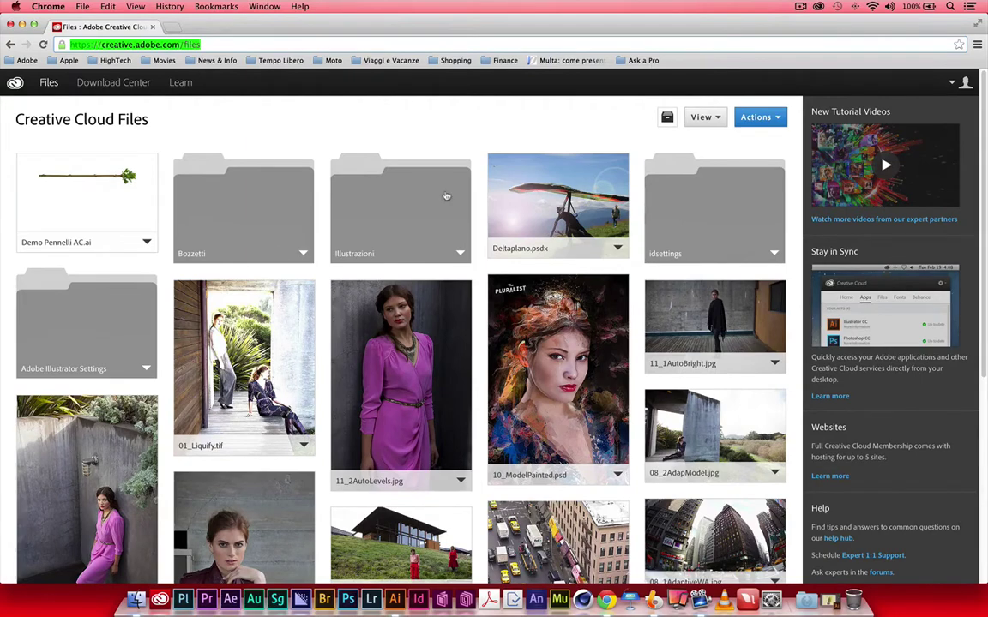
pyautogui.scroll(-5, 635, 375)
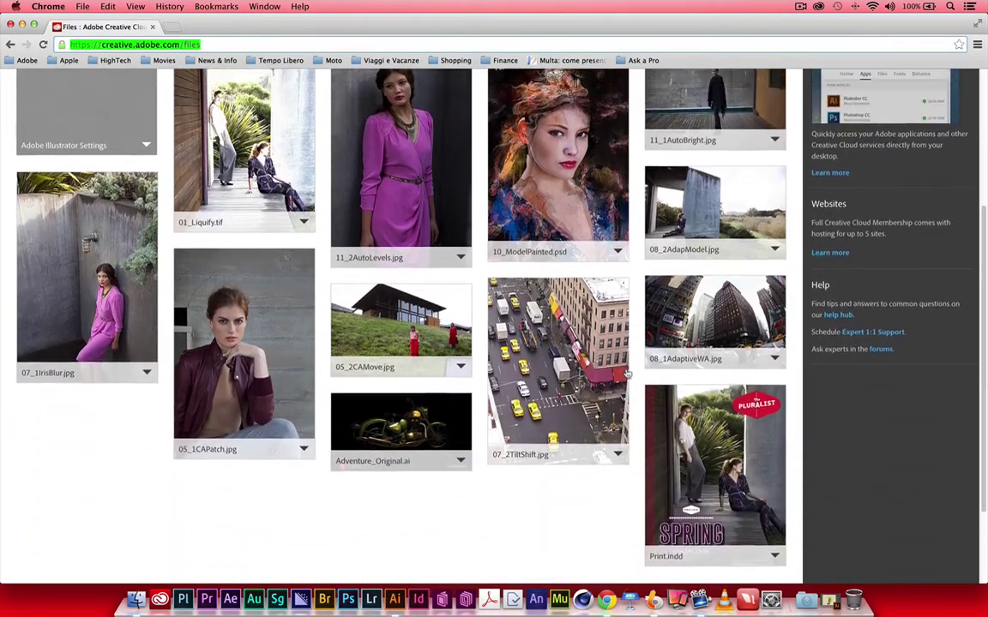
pyautogui.scroll(3, 635, 375)
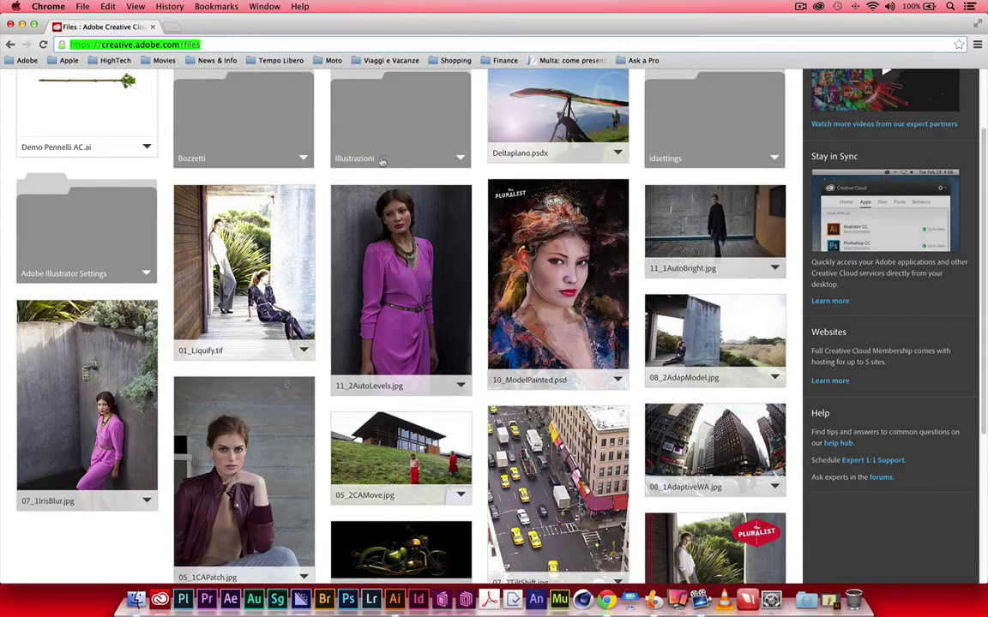
pyautogui.scroll(2, 401, 226)
pyautogui.scroll(1, 401, 226)
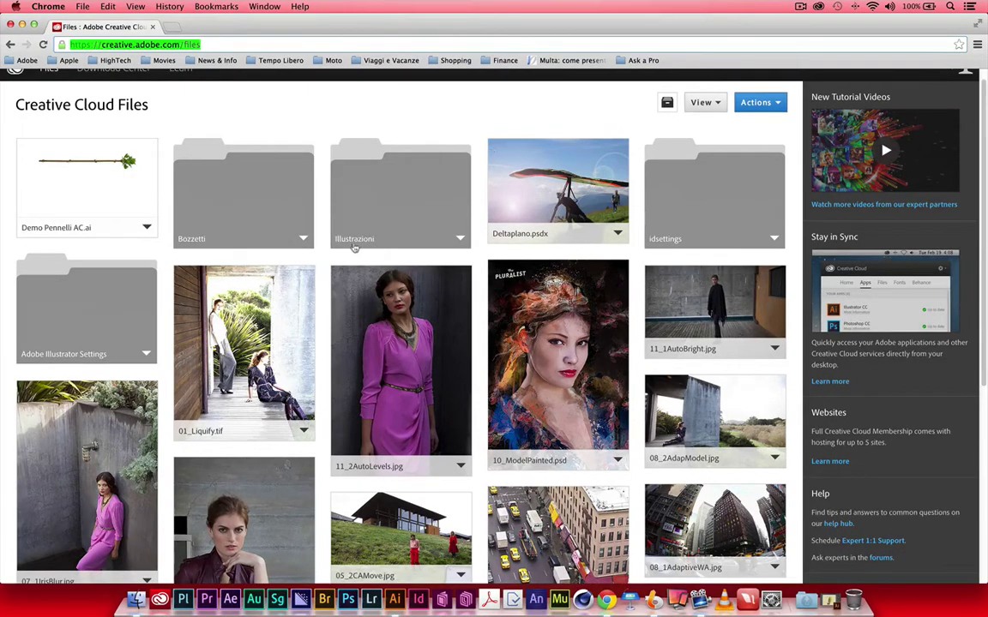
pyautogui.click(382, 203)
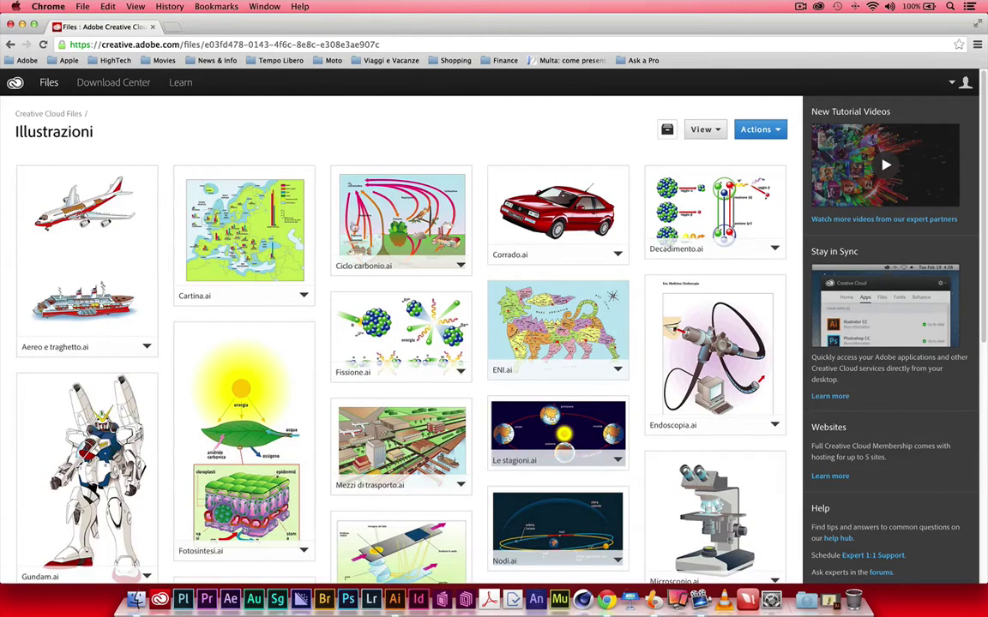
# Look through Illustrazioni and open the Corrado.ai car illustration's detail page.
pyautogui.scroll(-1, 514, 244)
pyautogui.scroll(-4, 520, 249)
pyautogui.scroll(-4, 521, 249)
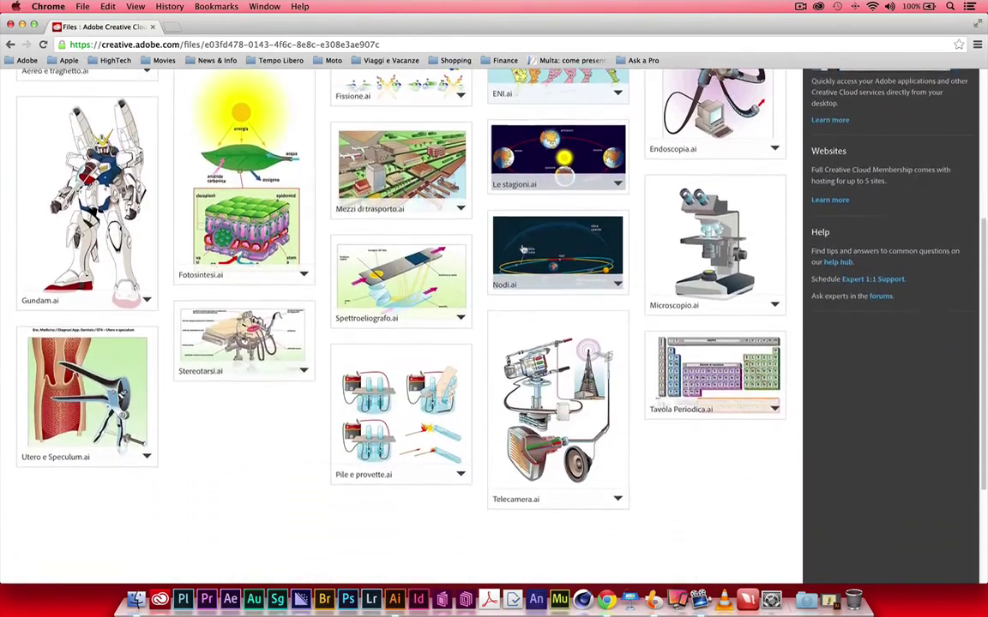
pyautogui.scroll(-1, 520, 249)
pyautogui.scroll(2, 522, 247)
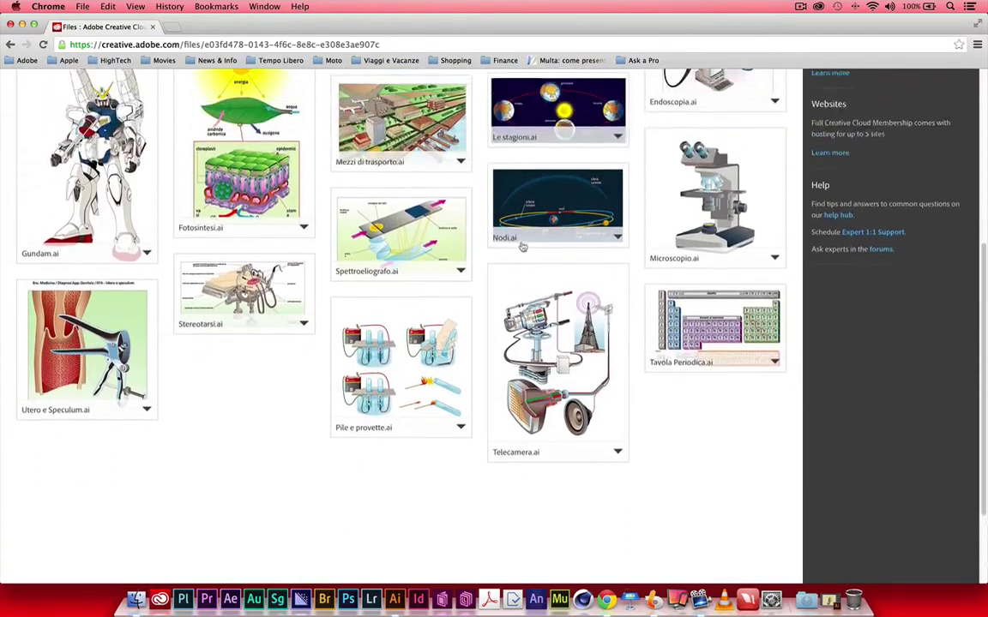
pyautogui.scroll(2, 522, 247)
pyautogui.scroll(2, 522, 247)
pyautogui.scroll(3, 522, 247)
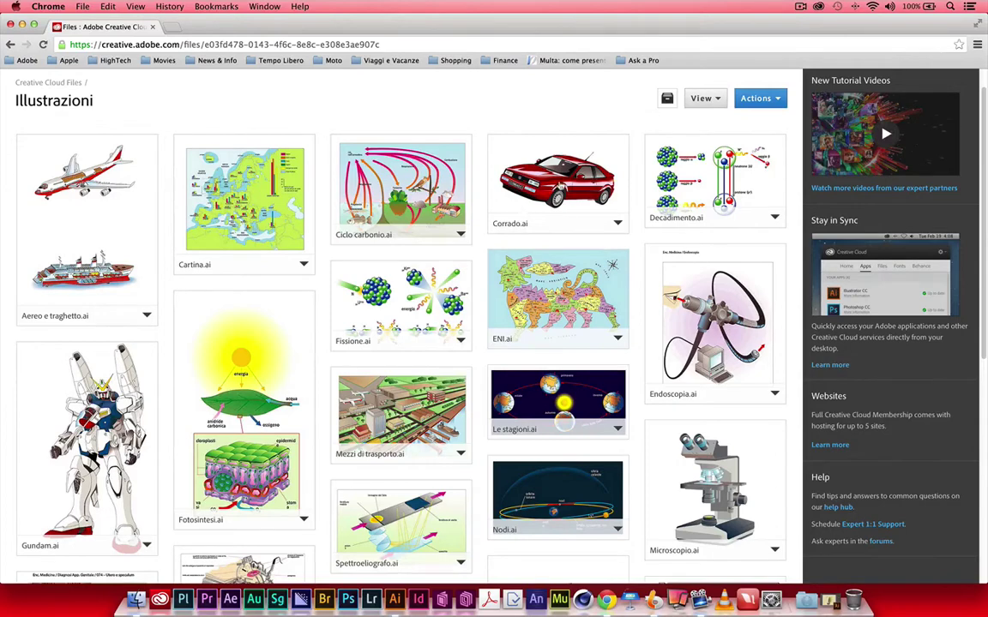
pyautogui.click(553, 180)
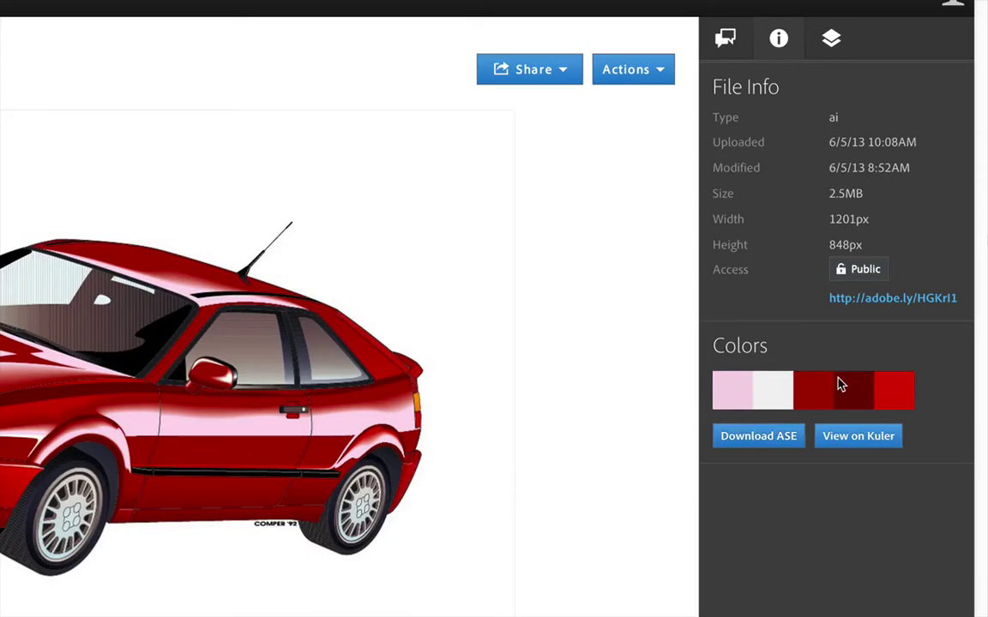
pyautogui.moveTo(841, 387)
pyautogui.scroll(-1, 819, 396)
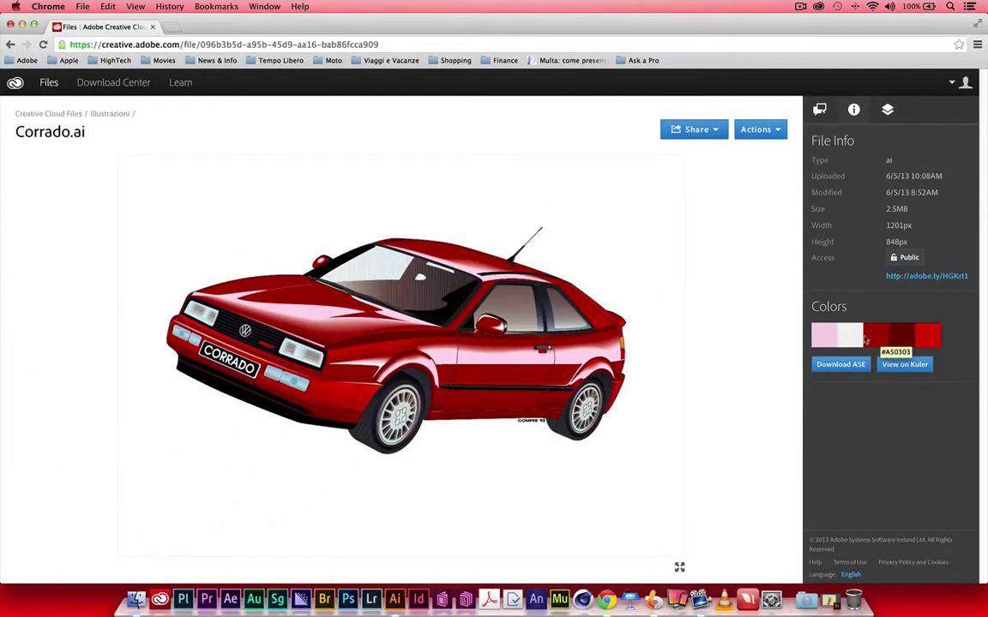
# Go back to the top-level Creative Cloud Files and open the Print.indd preview.
pyautogui.click(50, 119)
pyautogui.scroll(-2, 403, 359)
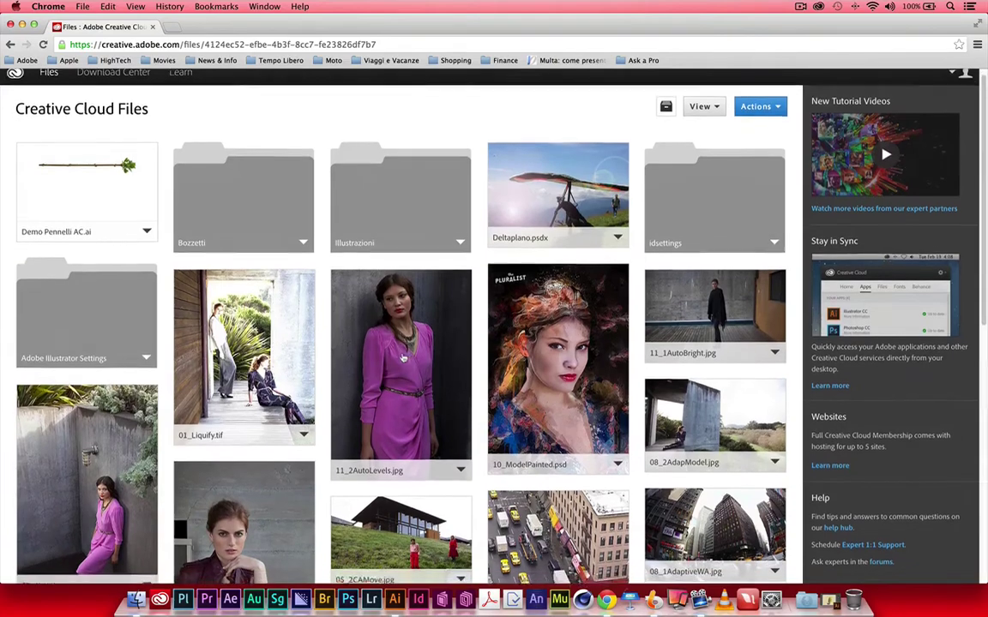
pyautogui.scroll(-2, 403, 359)
pyautogui.scroll(-2, 386, 362)
pyautogui.scroll(-2, 360, 369)
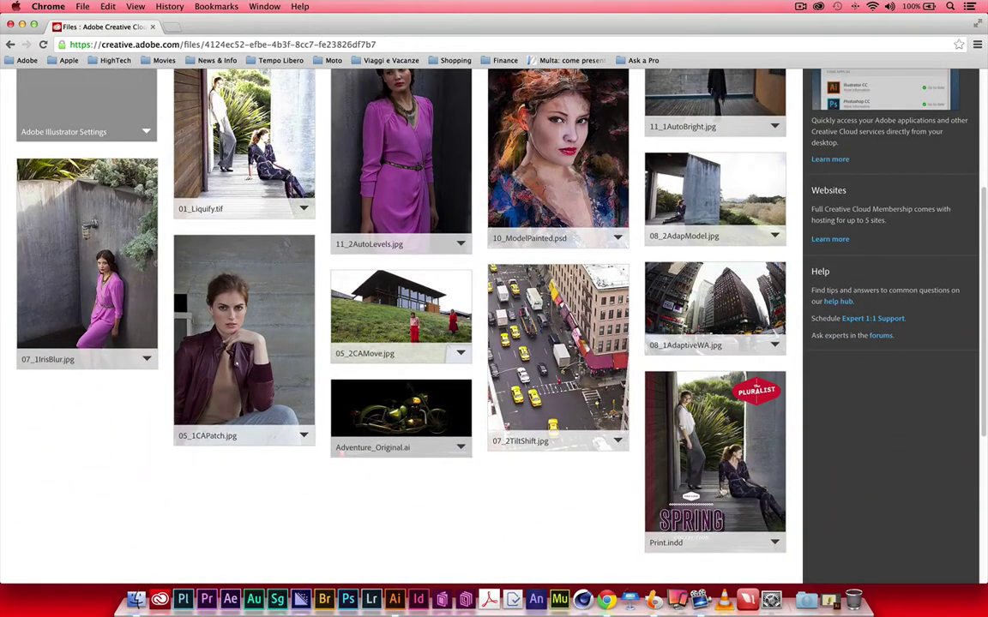
pyautogui.click(662, 384)
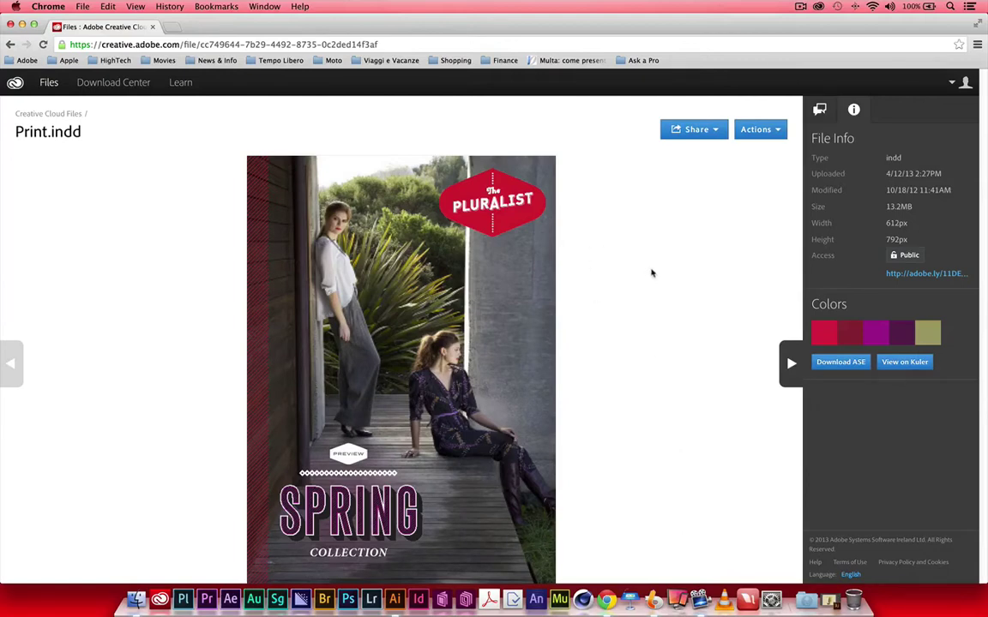
# Page through the Print.indd lookbook pages, then return to the top-level file grid.
pyautogui.click(791, 364)
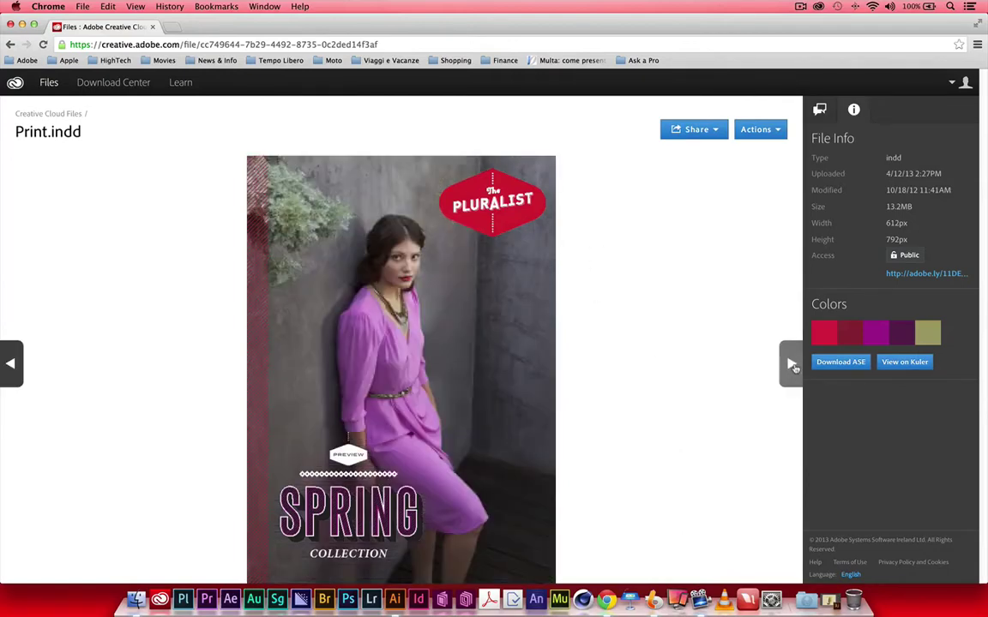
pyautogui.click(791, 365)
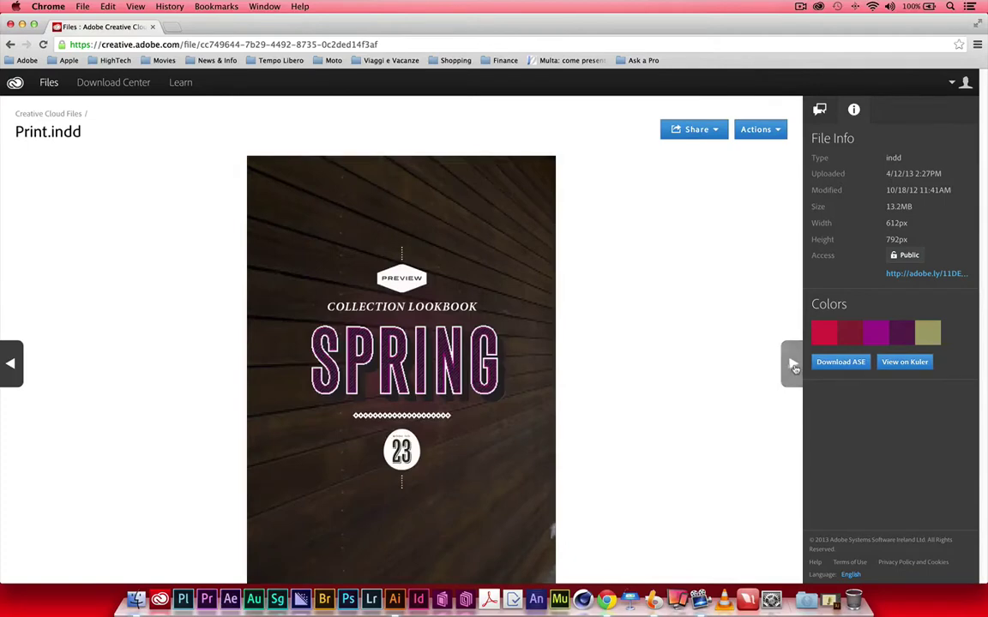
pyautogui.click(793, 367)
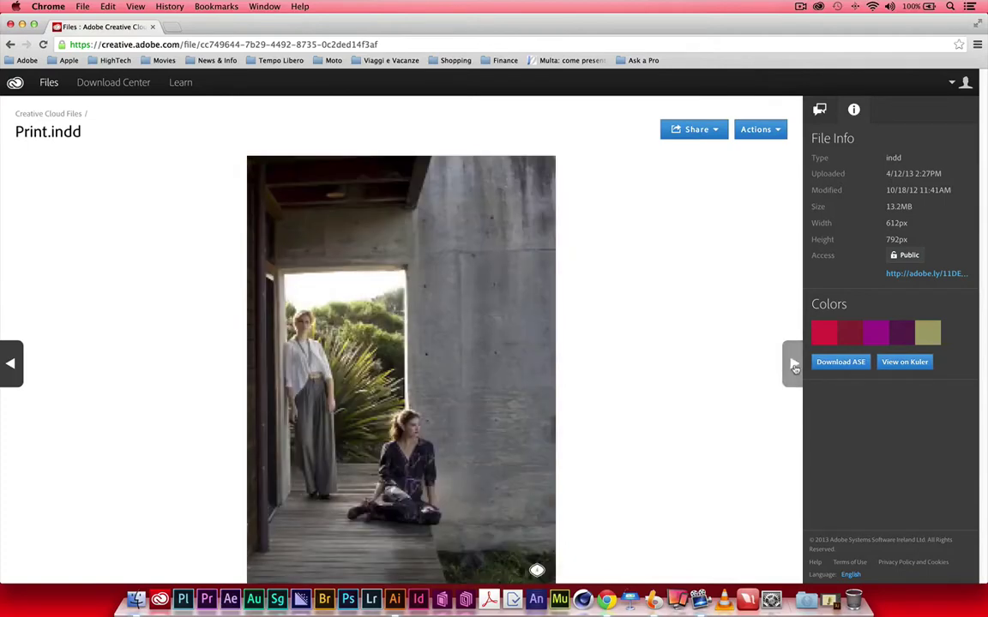
pyautogui.click(793, 367)
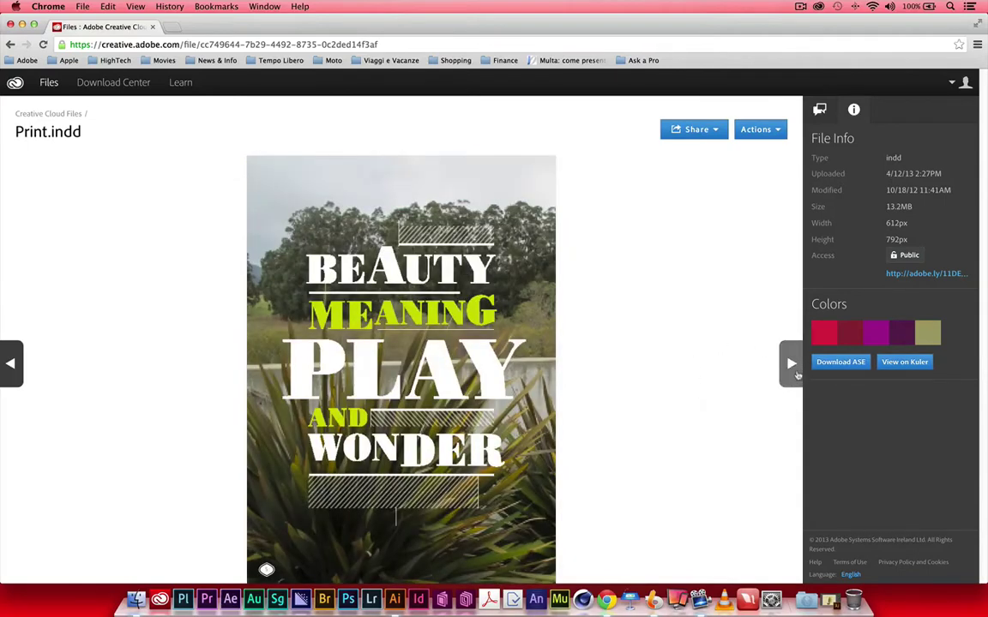
pyautogui.click(795, 370)
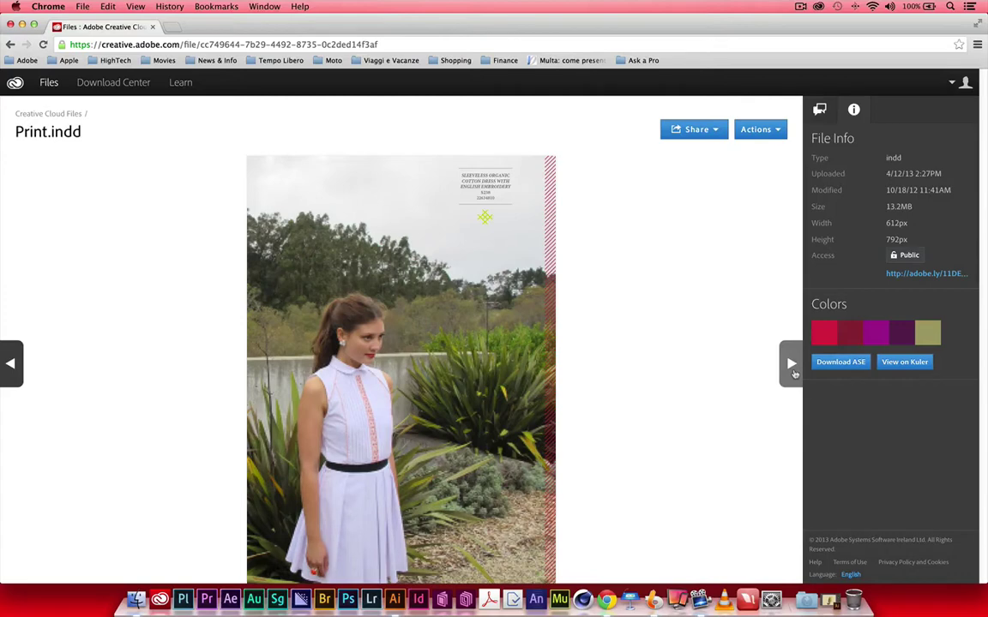
pyautogui.click(791, 369)
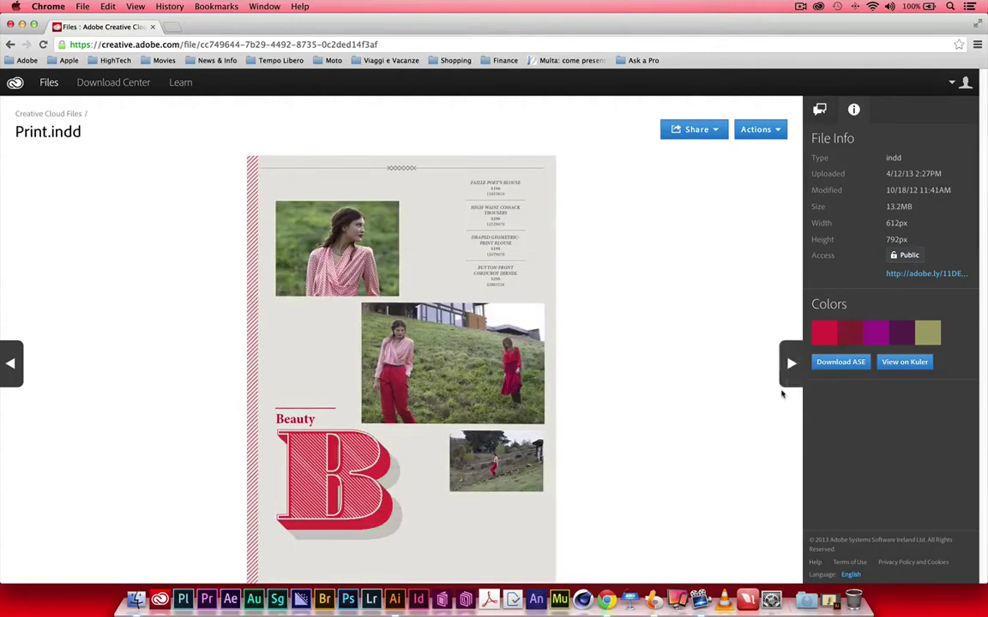
pyautogui.press('Right')
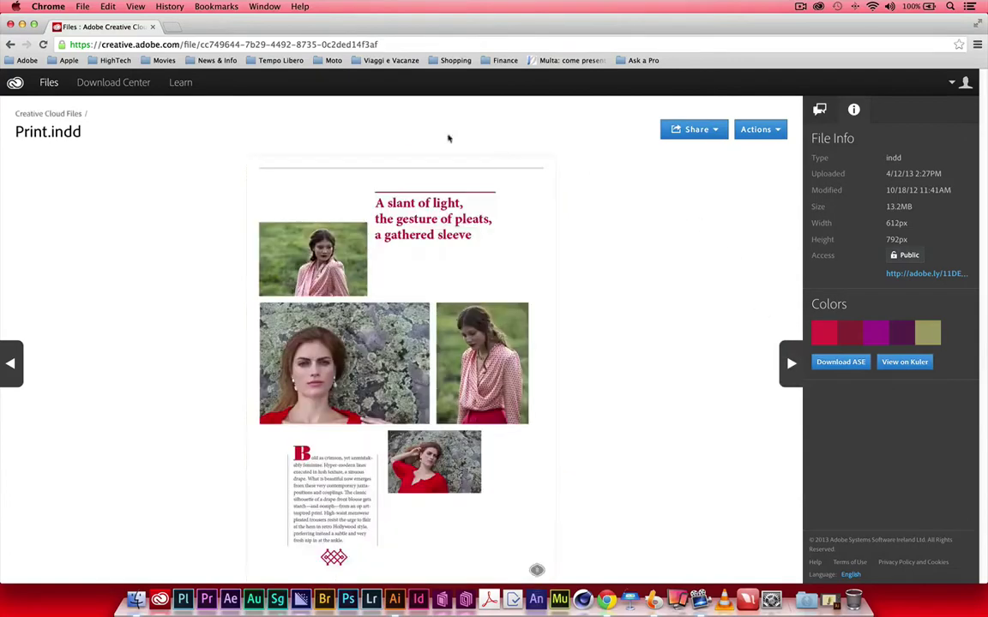
pyautogui.click(39, 112)
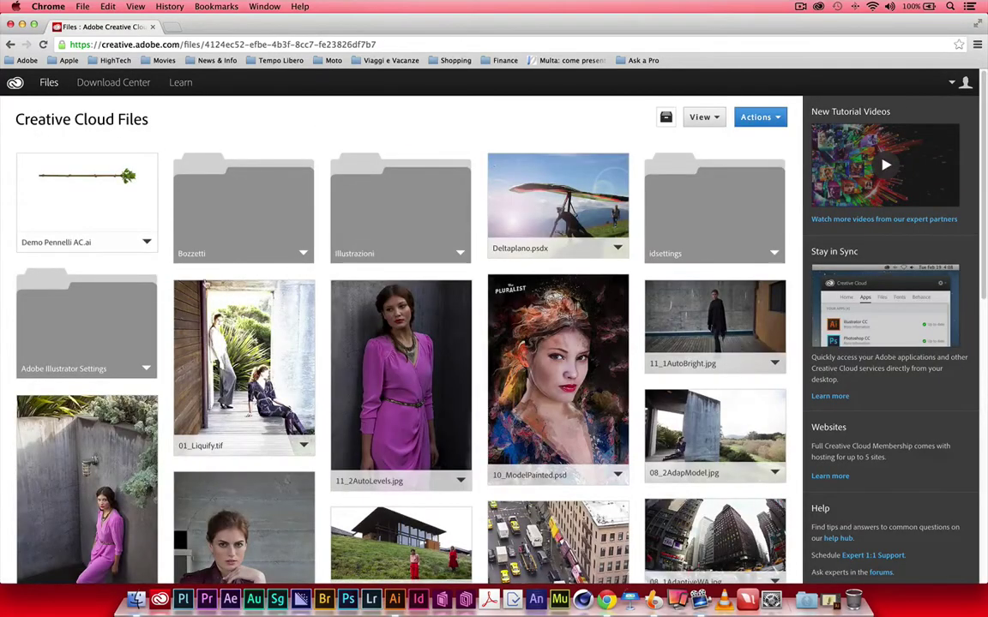
# Reopen Corrado.ai's detail page from the Illustrazioni folder.
pyautogui.click(384, 194)
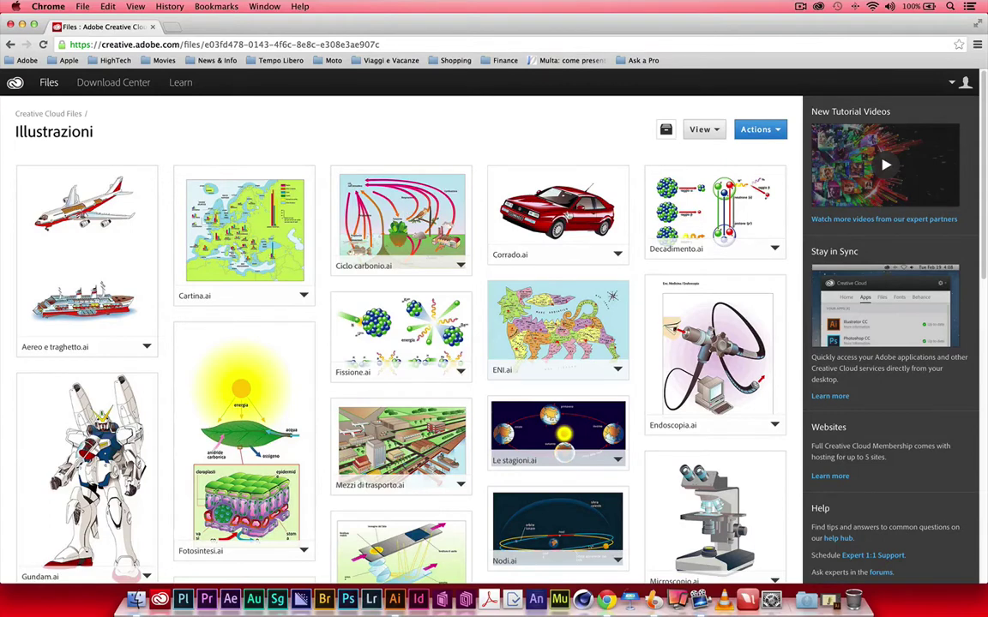
pyautogui.click(567, 218)
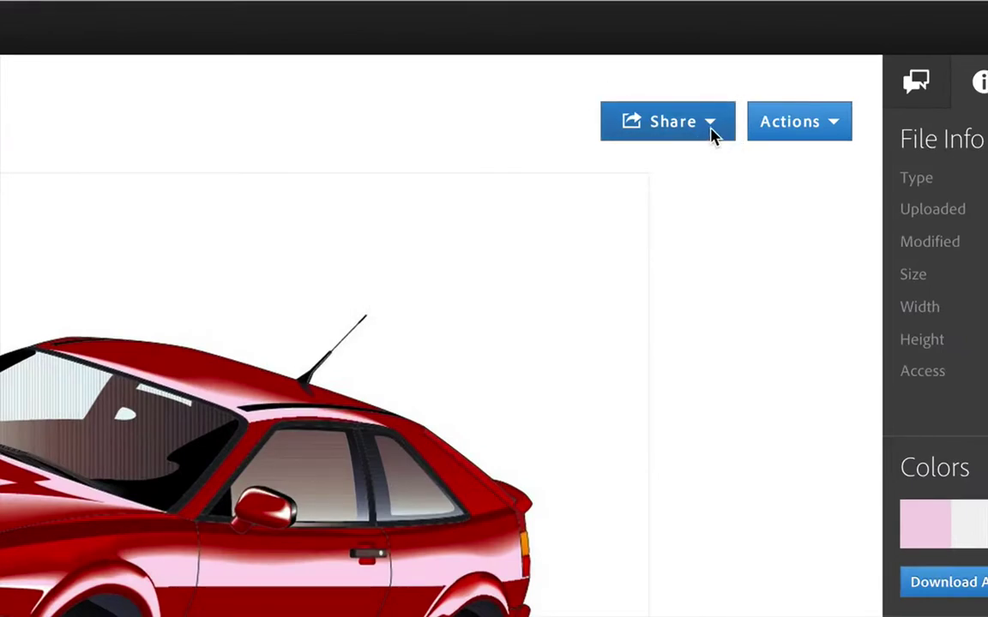
# Open Send Link for Corrado.ai, toggling it private then public again.
pyautogui.click(711, 134)
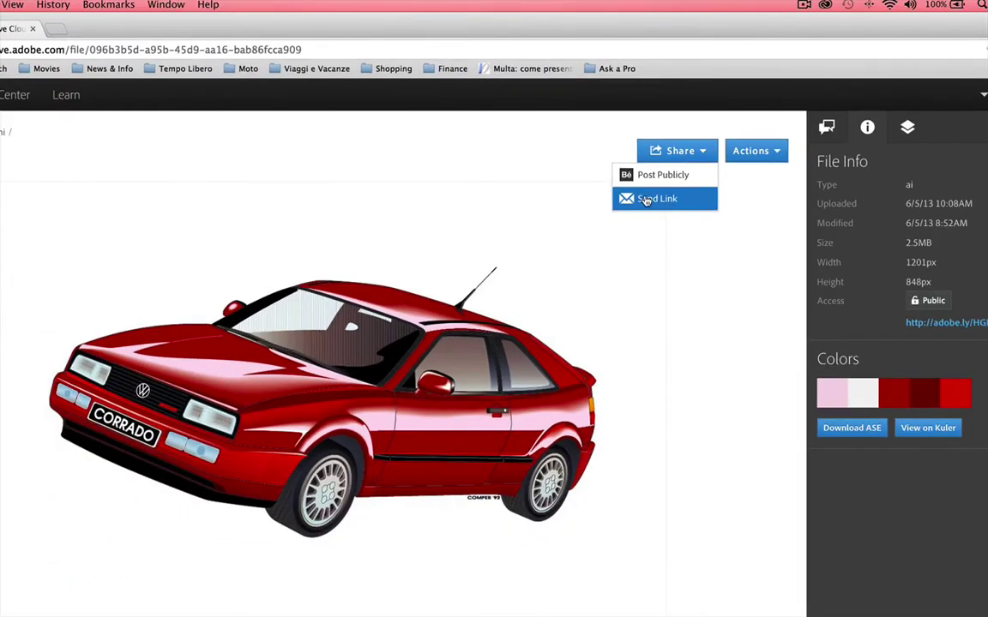
pyautogui.click(662, 201)
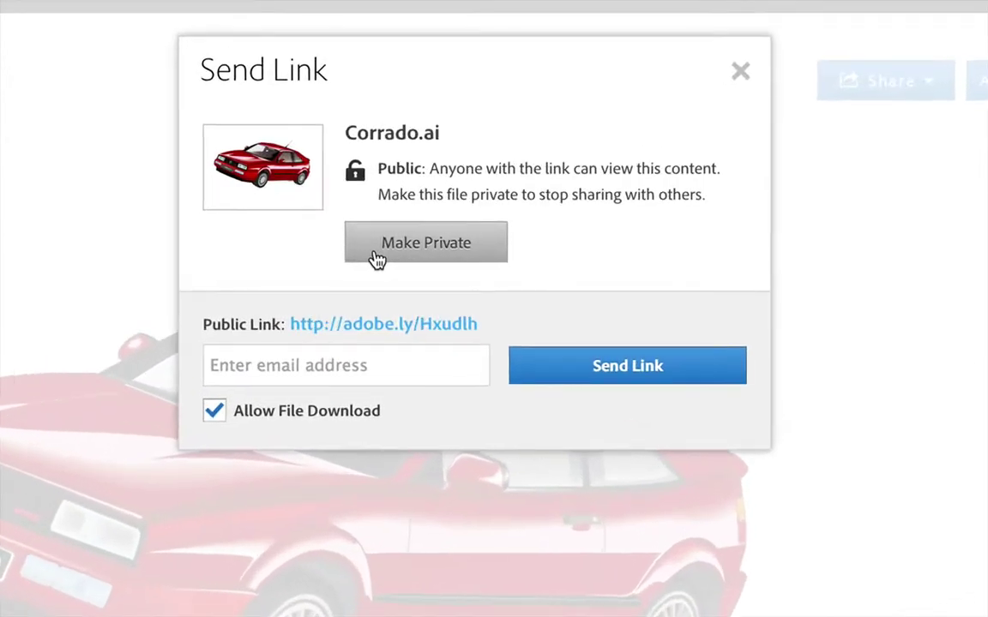
pyautogui.click(392, 248)
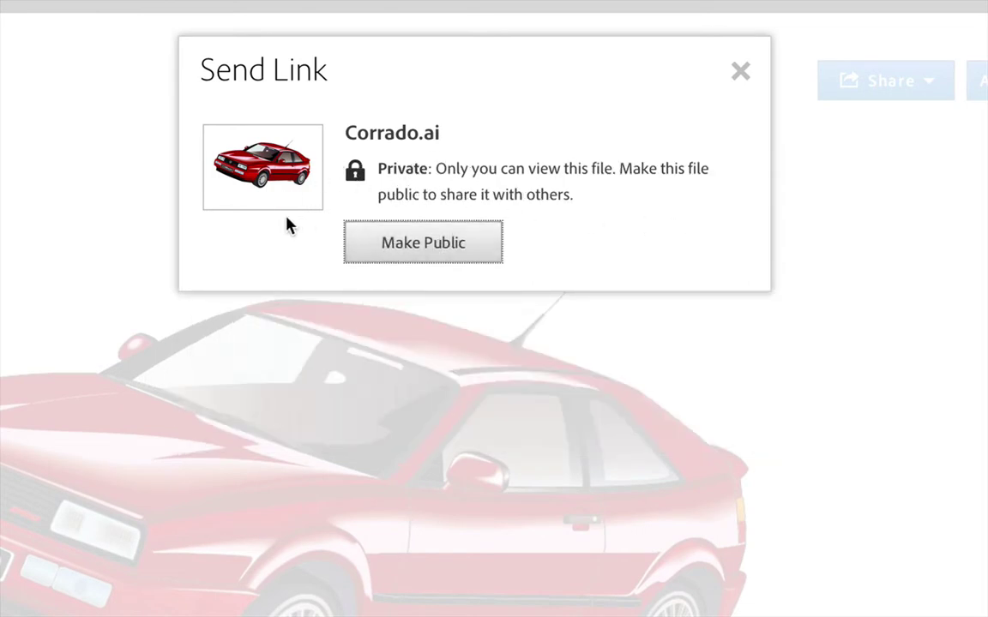
pyautogui.click(374, 240)
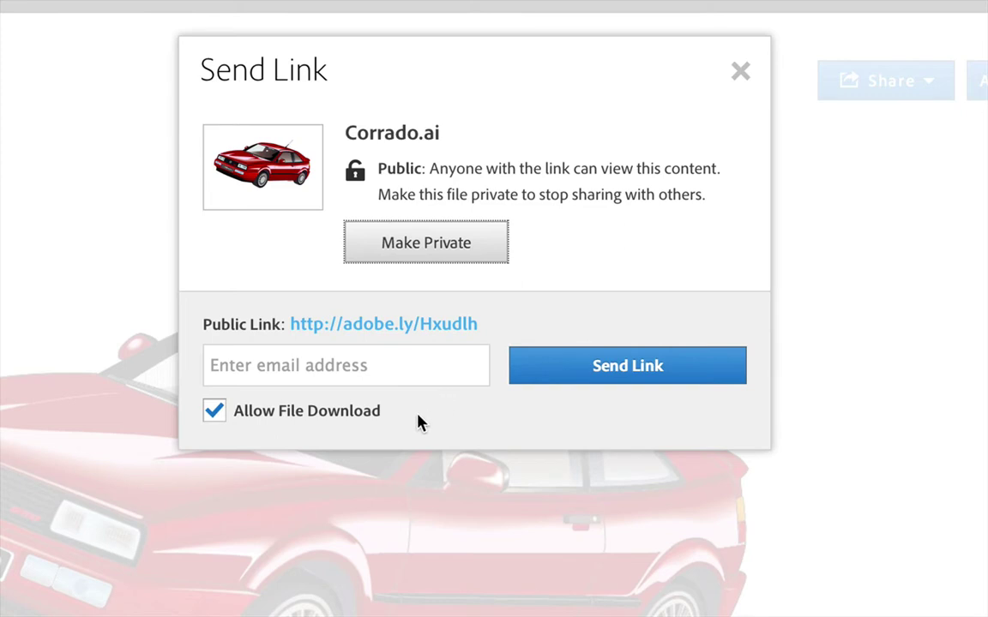
pyautogui.click(276, 365)
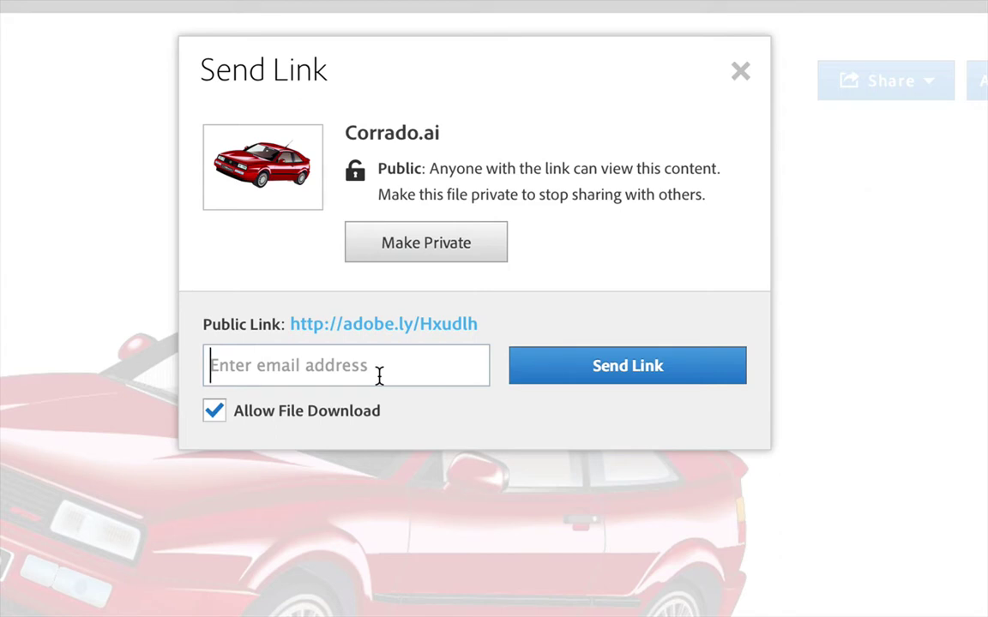
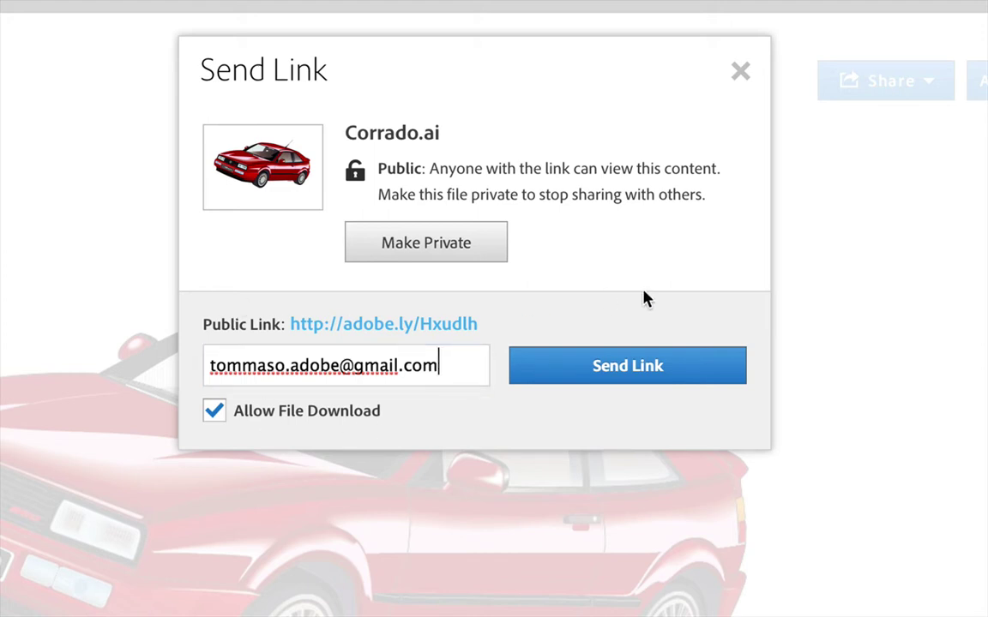
# Send Corrado.ai's public link to the recipient's e-mail address and close the dialog.
pyautogui.click(662, 375)
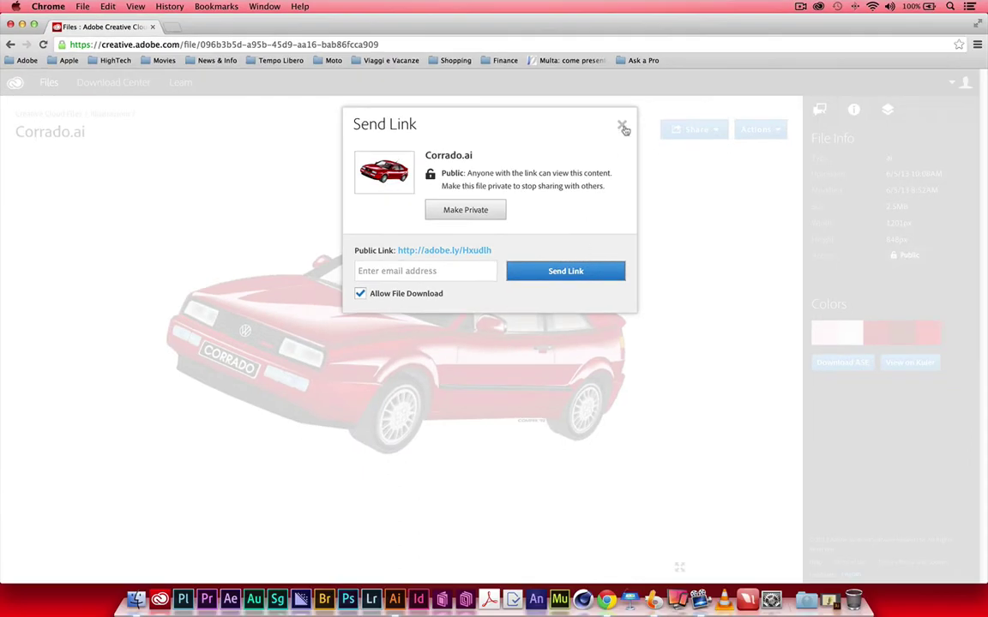
pyautogui.click(623, 125)
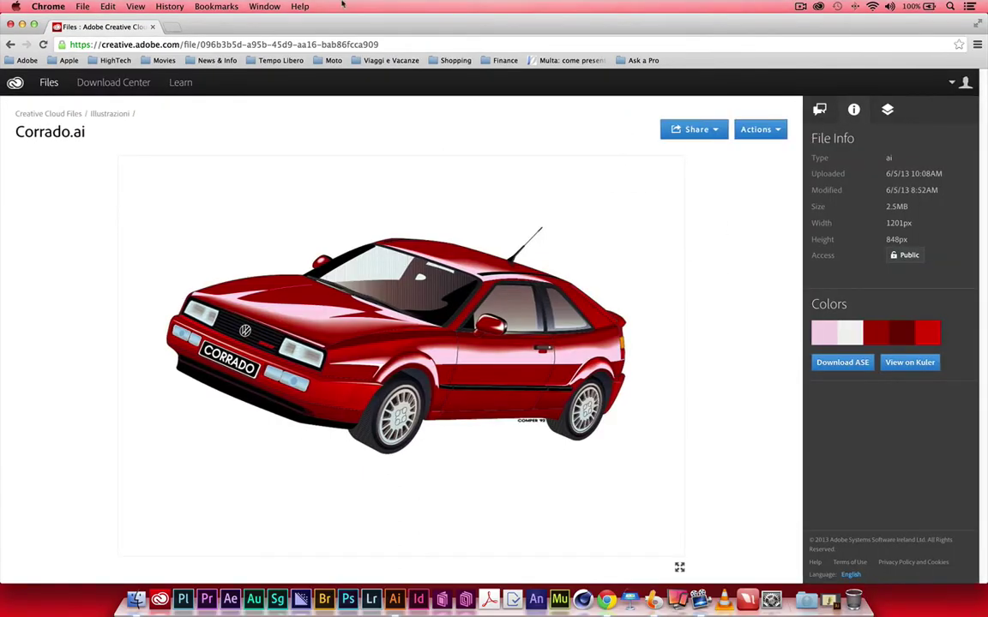
# Minimise Chrome and bring up the Reflector iPad mirror.
pyautogui.click(22, 25)
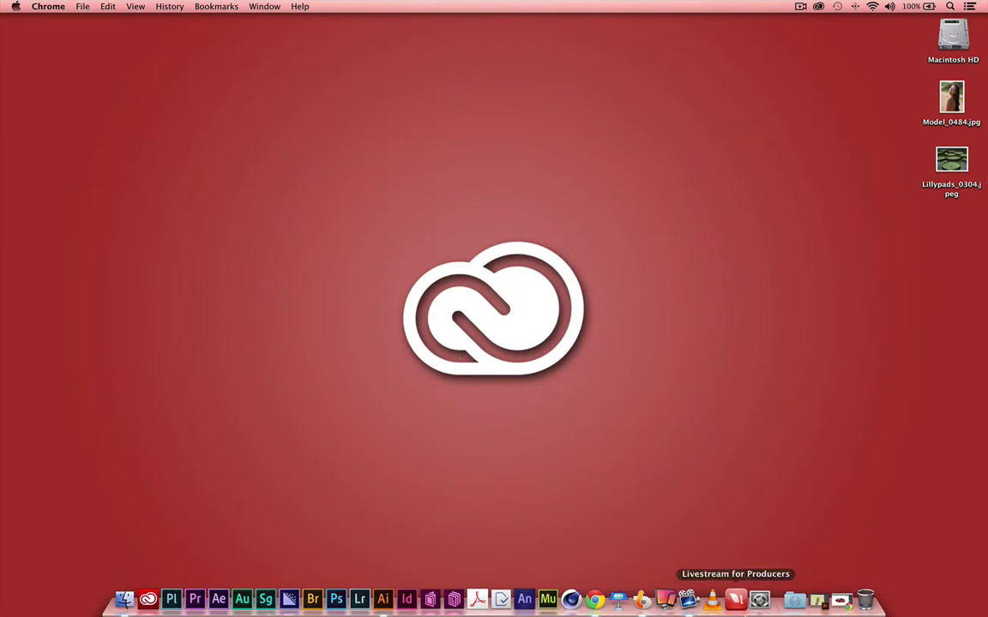
pyautogui.click(666, 598)
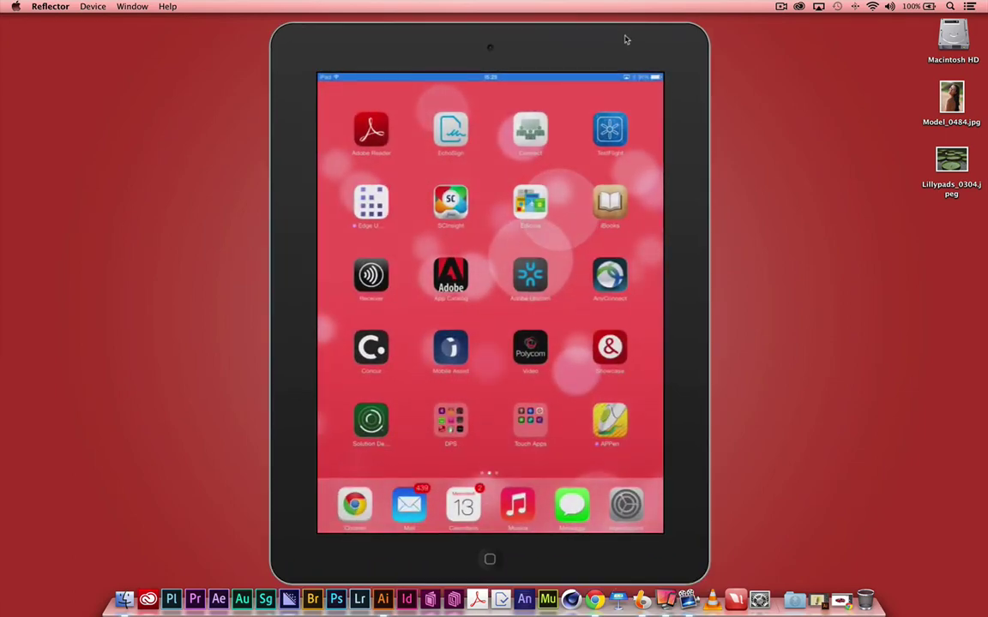
# Make the iPad mirror full screen and open the shared-file e-mail from Adobe Creative Cloud.
pyautogui.press('super+f')
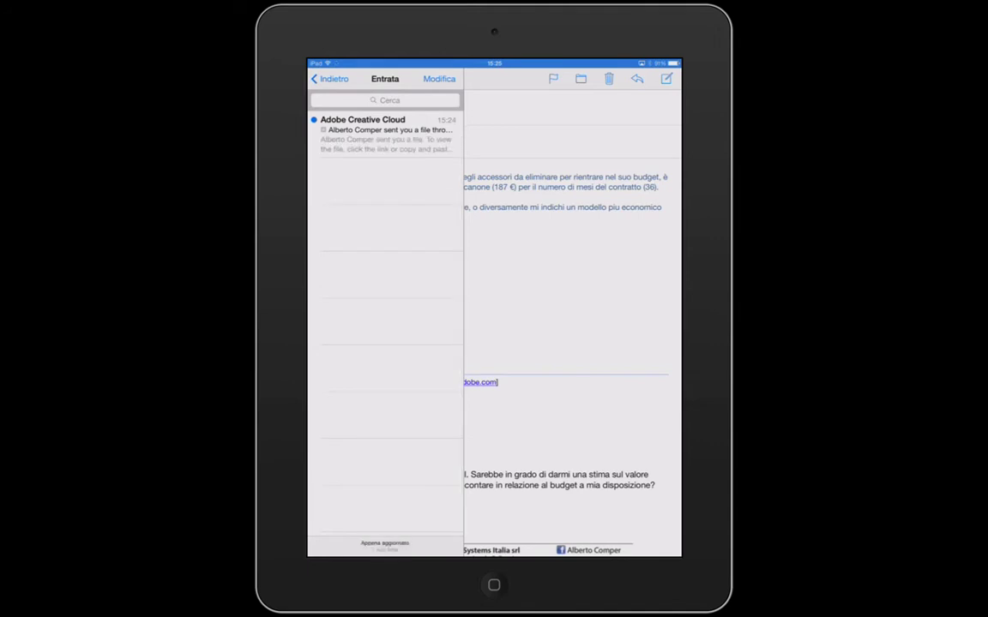
pyautogui.click(386, 133)
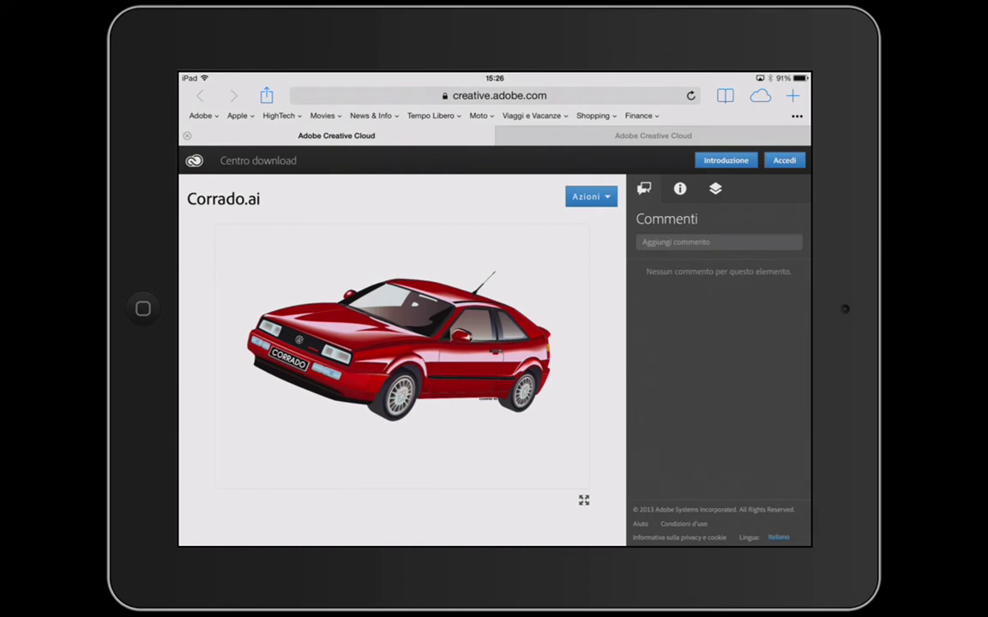
# Toggle the car image's full view on and off, then open the Azioni actions list.
pyautogui.click(583, 500)
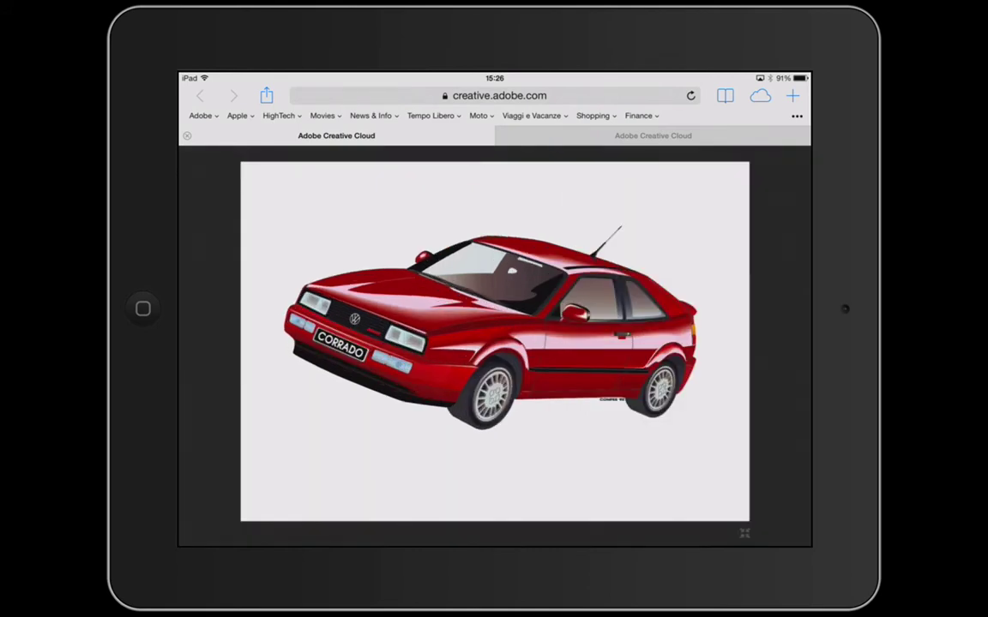
pyautogui.click(744, 533)
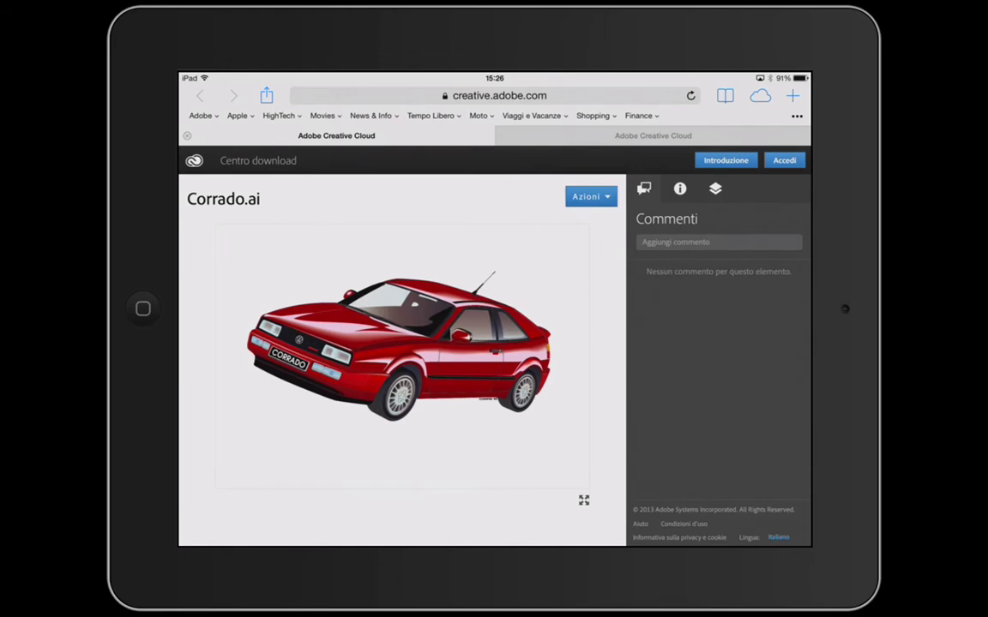
pyautogui.moveTo(733, 341)
pyautogui.click(590, 196)
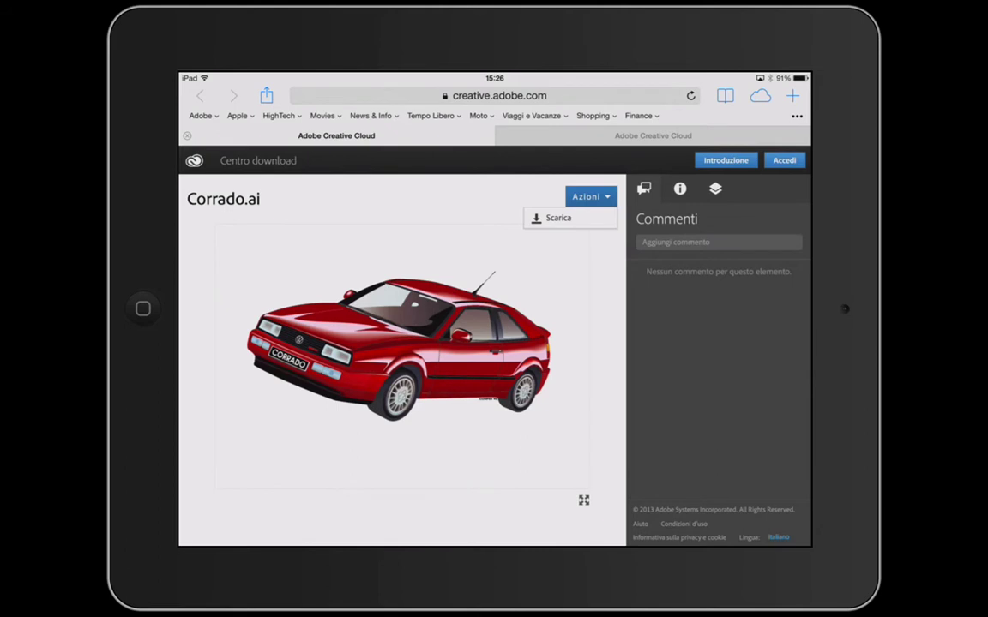
# Download Corrado.ai in png format via Scarica.
pyautogui.click(558, 218)
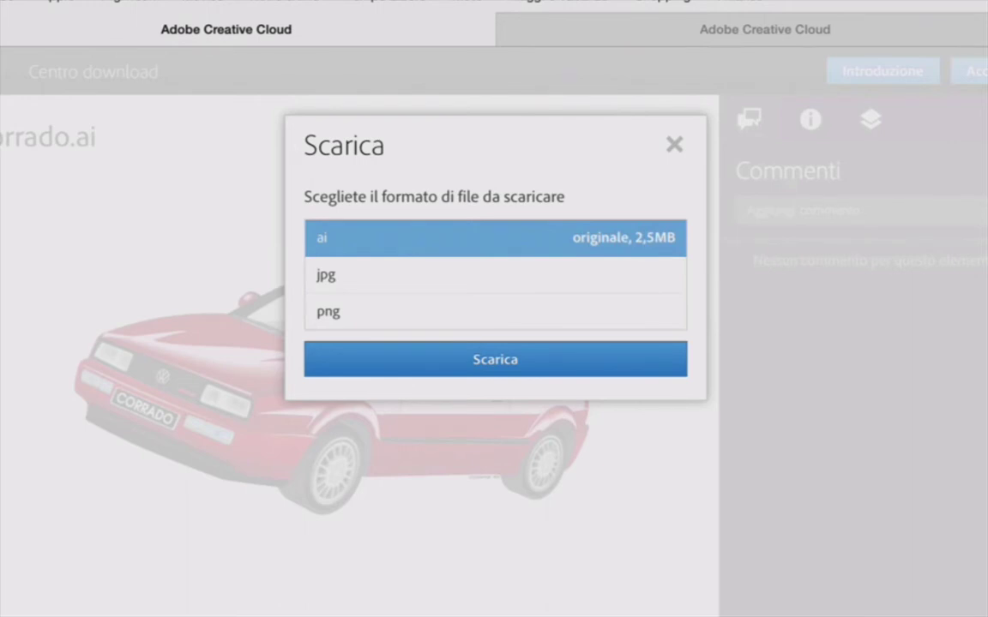
pyautogui.press('Down')
pyautogui.press('Down')
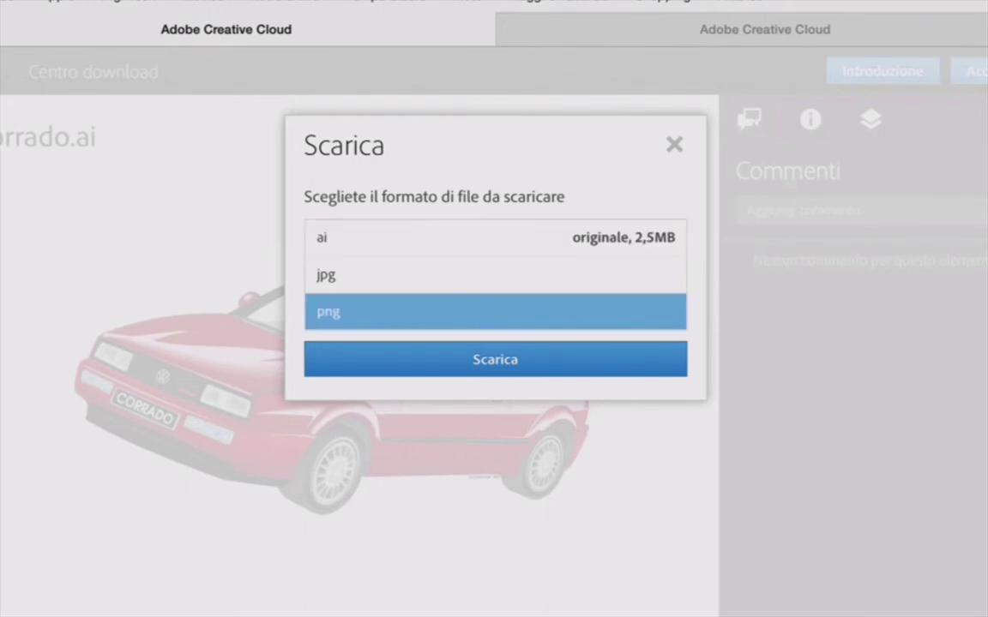
pyautogui.press('Return')
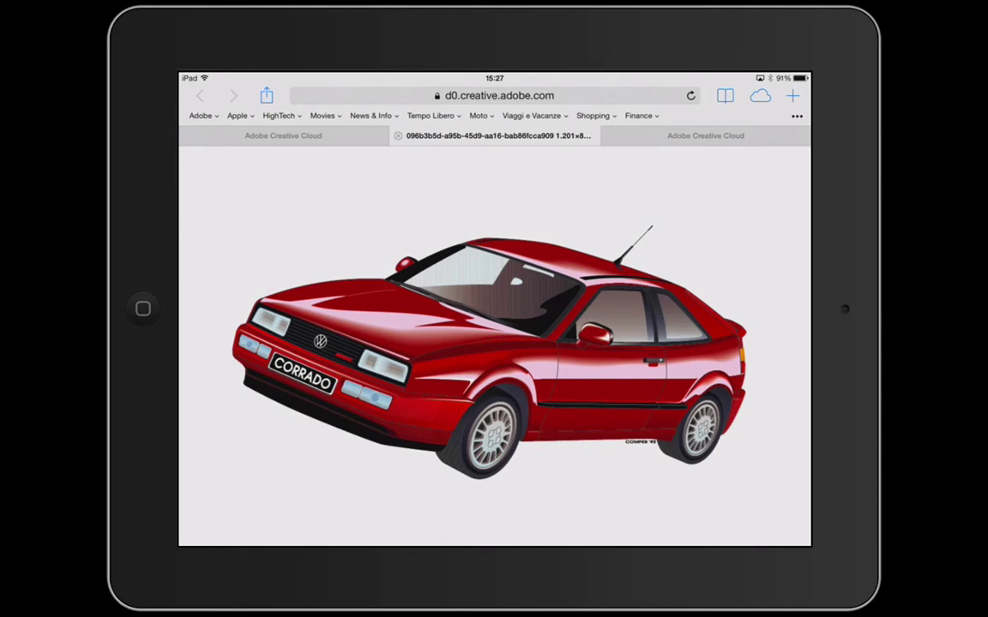
# Zoom into the Corrado image, pan front to rear, fit it again, then hide Reflector.
pyautogui.click(555, 364)
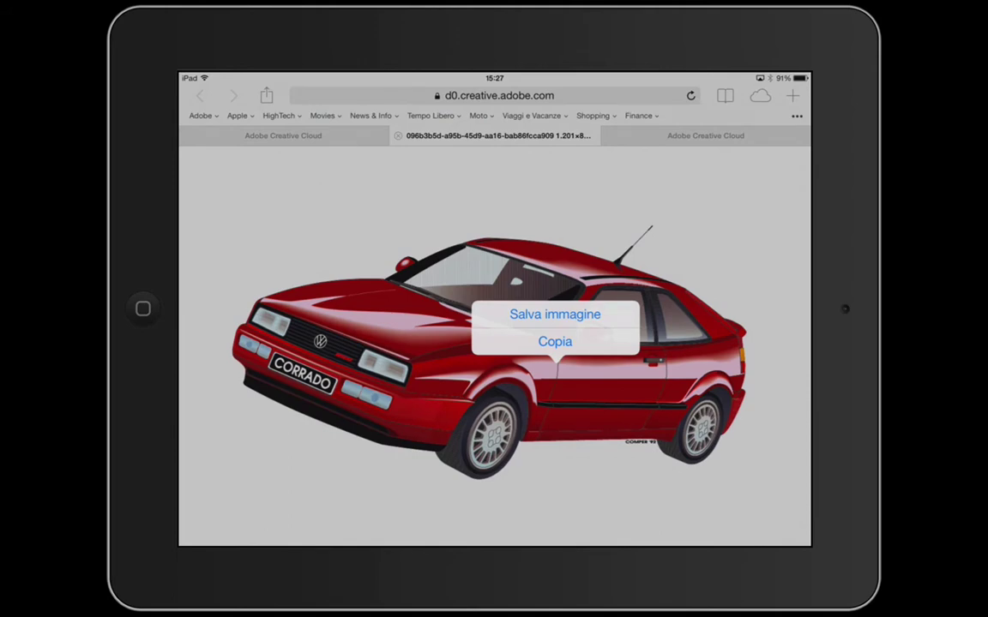
pyautogui.click(502, 279)
pyautogui.doubleClick(502, 279)
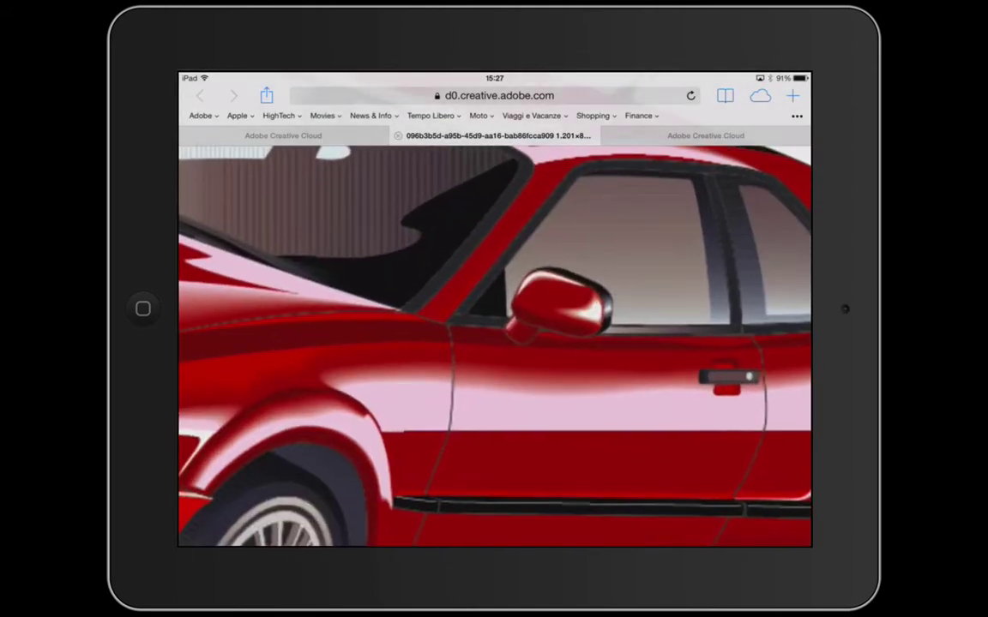
pyautogui.moveTo(343, 343); pyautogui.dragTo(548, 343)
pyautogui.scroll(-5, 494, 343)
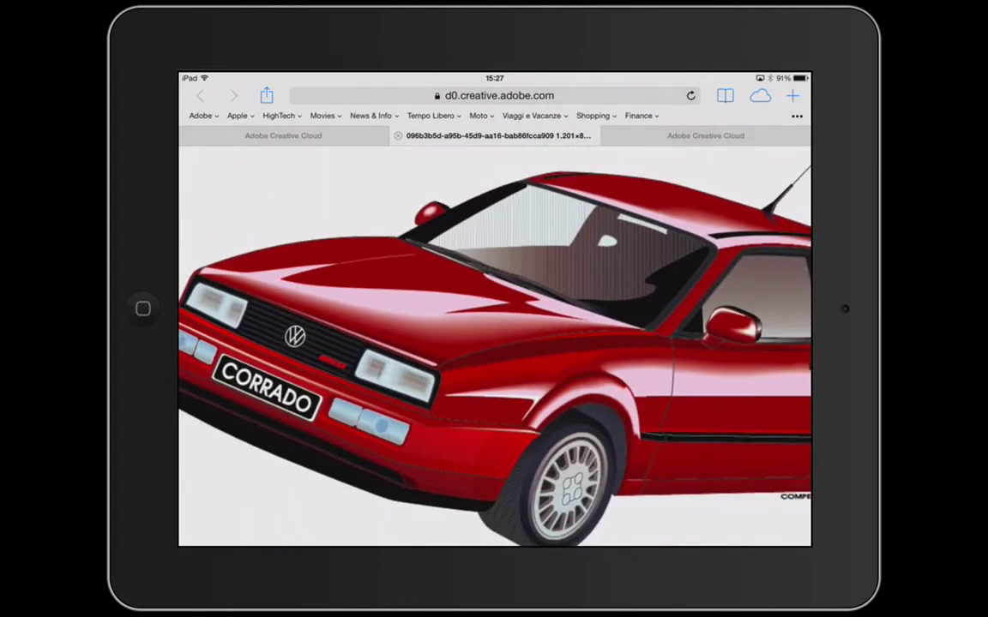
pyautogui.moveTo(643, 343); pyautogui.dragTo(300, 343)
pyautogui.scroll(-5, 494, 343)
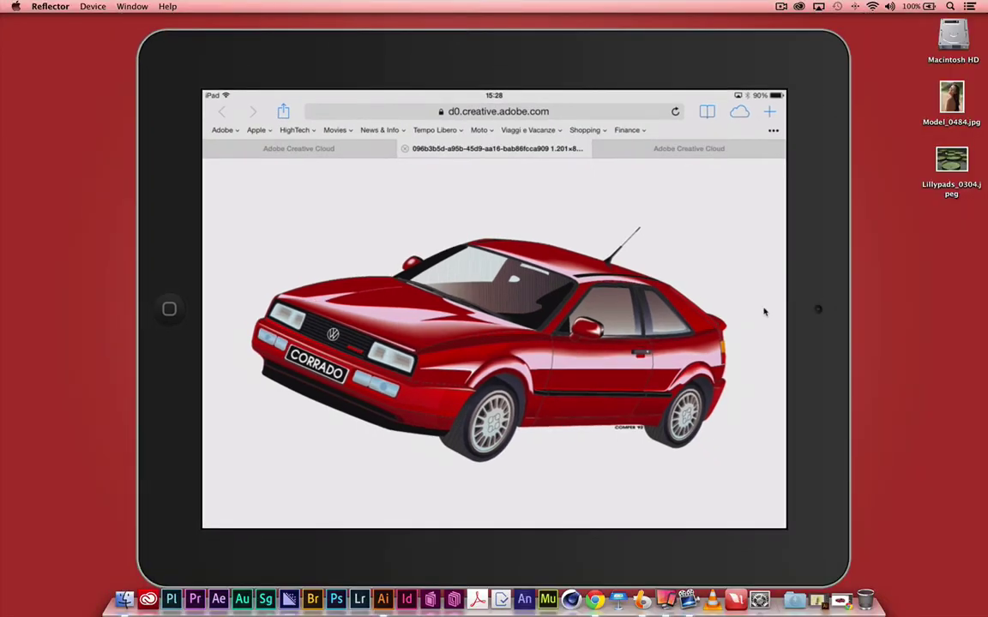
pyautogui.press('super+q')
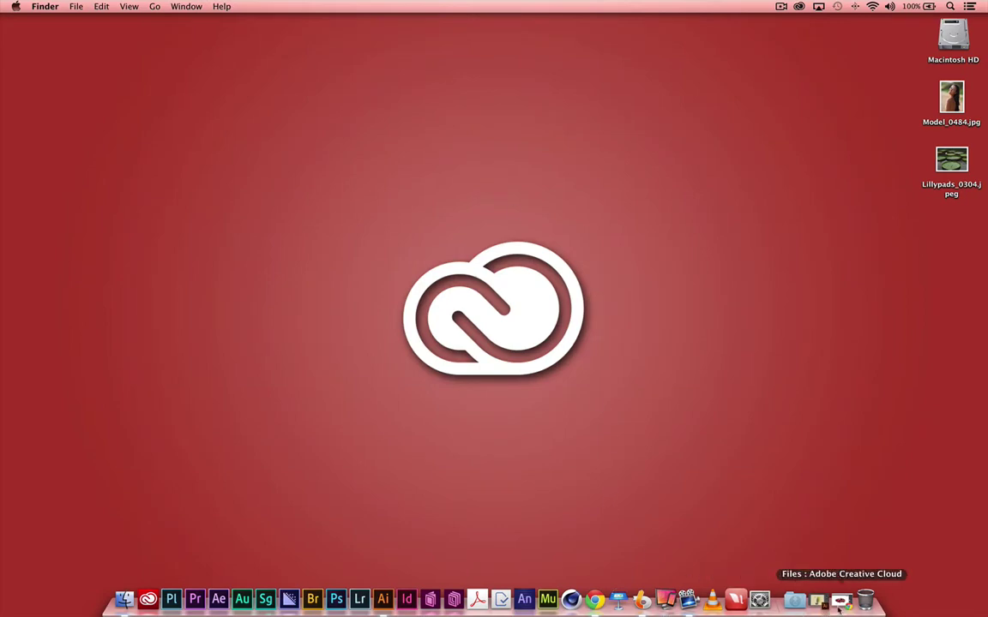
# Show the top-level Creative Cloud Files grid in a narrowed Chrome window beside the desktop files.
pyautogui.click(840, 601)
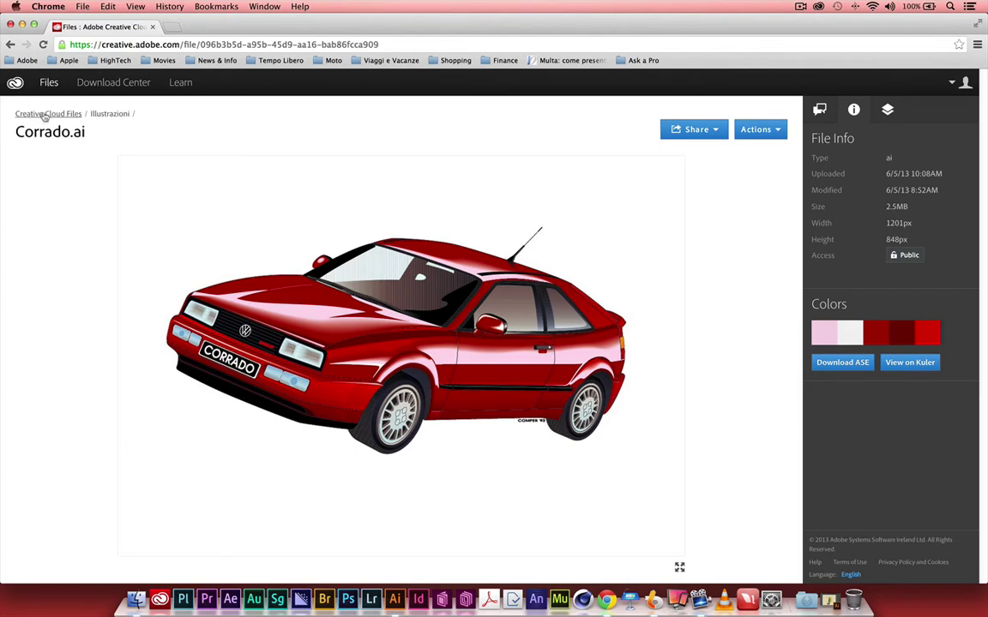
pyautogui.click(43, 114)
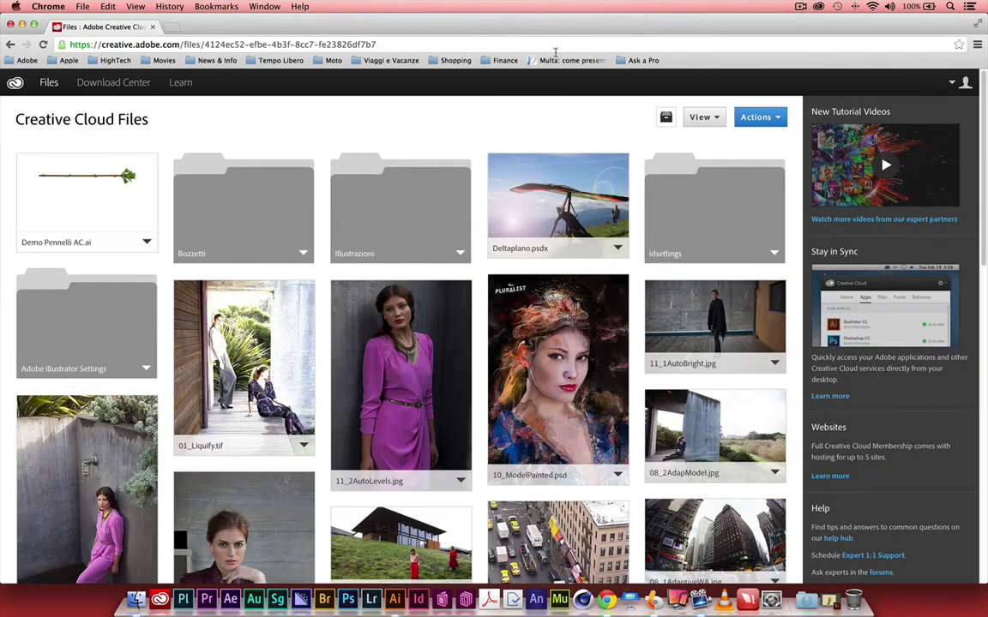
pyautogui.moveTo(986, 414); pyautogui.dragTo(803, 414)
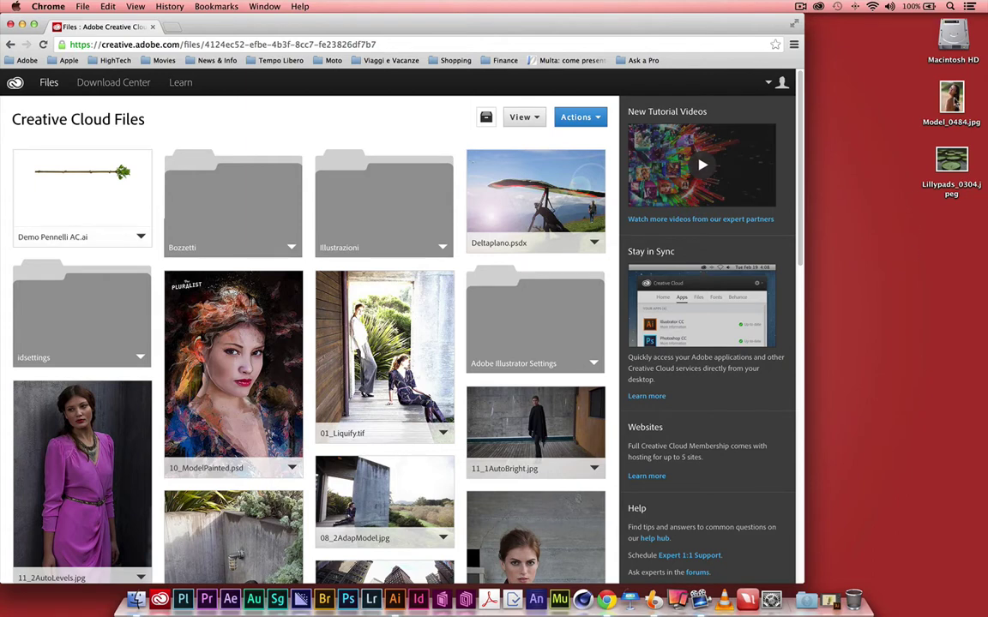
# Upload Model_0484.jpg by dropping it onto the file grid, then view its file page.
pyautogui.moveTo(952, 98)
pyautogui.mouseDown()
pyautogui.moveTo(402, 154)
pyautogui.moveTo(331, 185)
pyautogui.moveTo(364, 223)
pyautogui.mouseUp()
pyautogui.moveTo(469, 359); pyautogui.dragTo(329, 235)
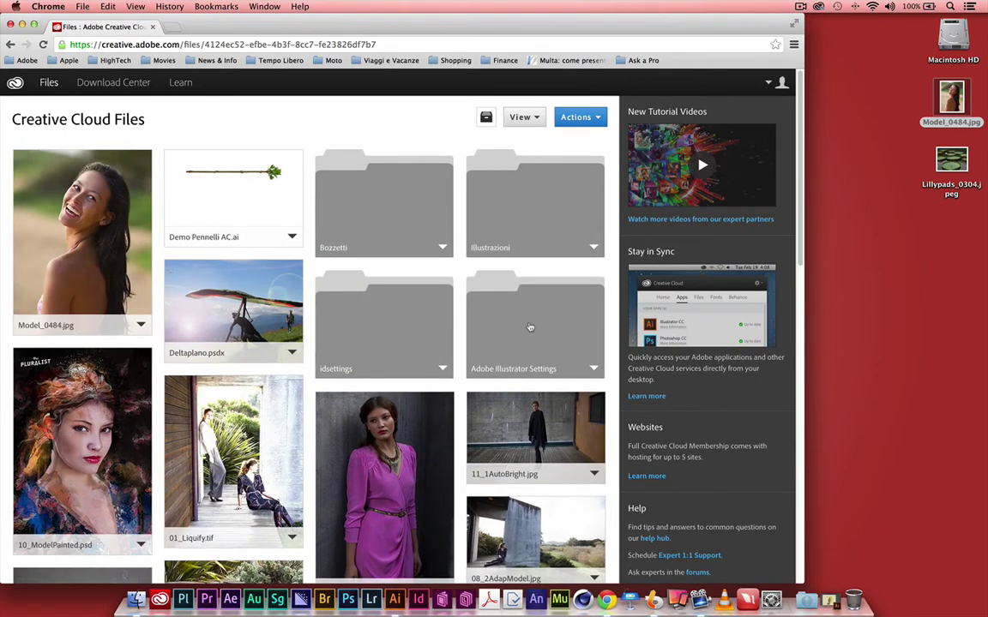
pyautogui.scroll(-5, 530, 327)
pyautogui.scroll(5, 529, 316)
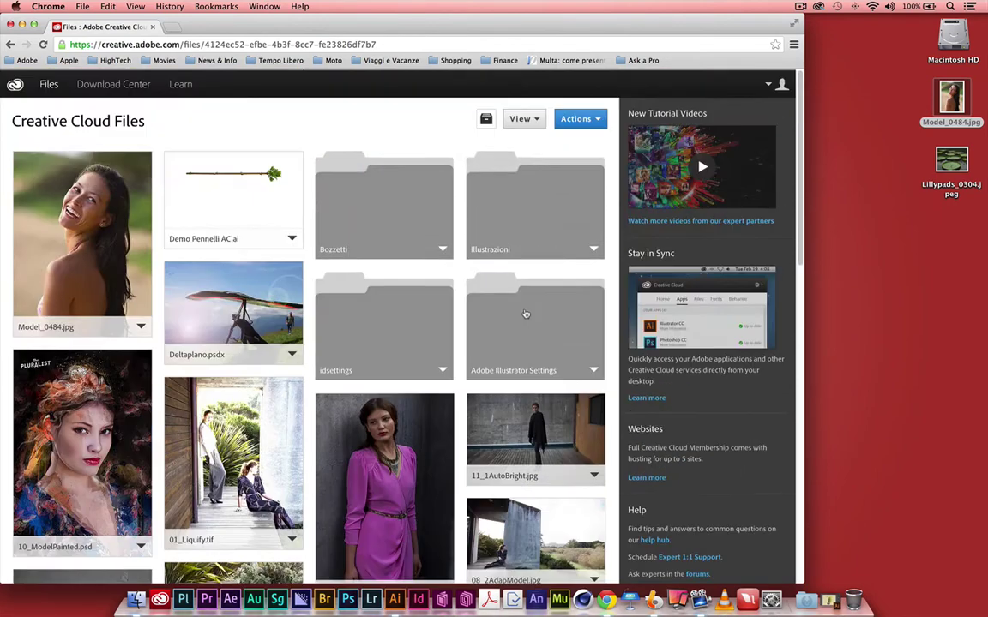
pyautogui.click(123, 297)
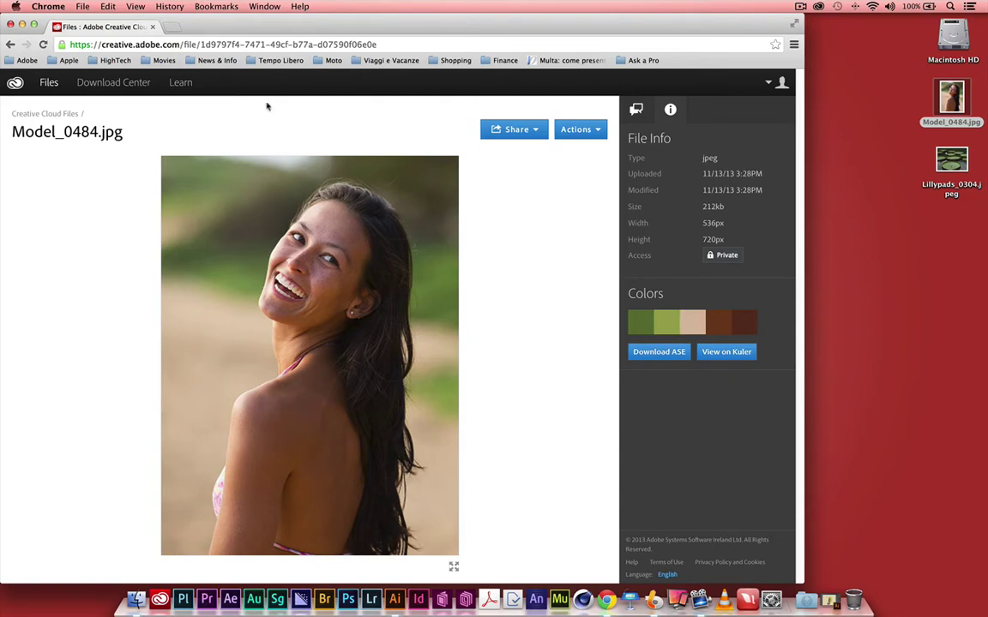
# Go back from the Model_0484.jpg page to the top-level Creative Cloud Files grid.
pyautogui.click(45, 113)
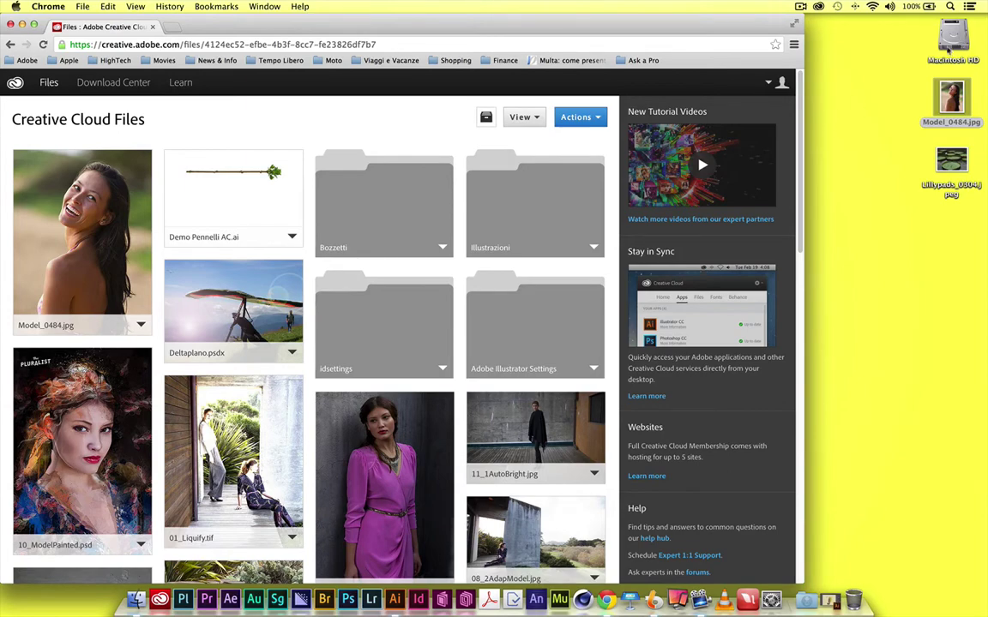
# Open the local Creative Cloud Files folder from Macintosh HD in Finder, arranged beside Chrome.
pyautogui.doubleClick(952, 39)
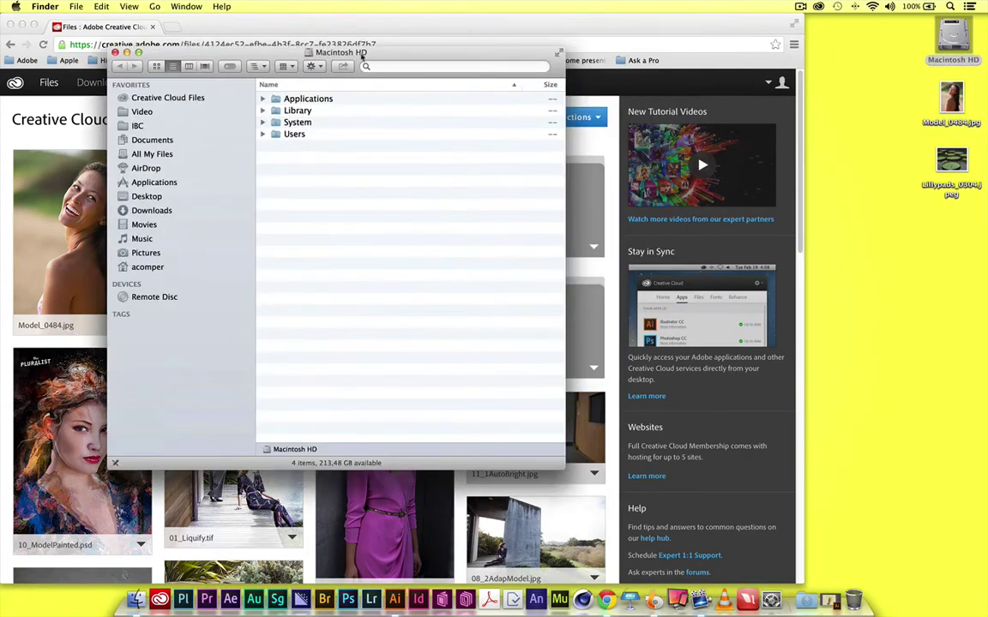
pyautogui.moveTo(362, 55); pyautogui.dragTo(708, 100)
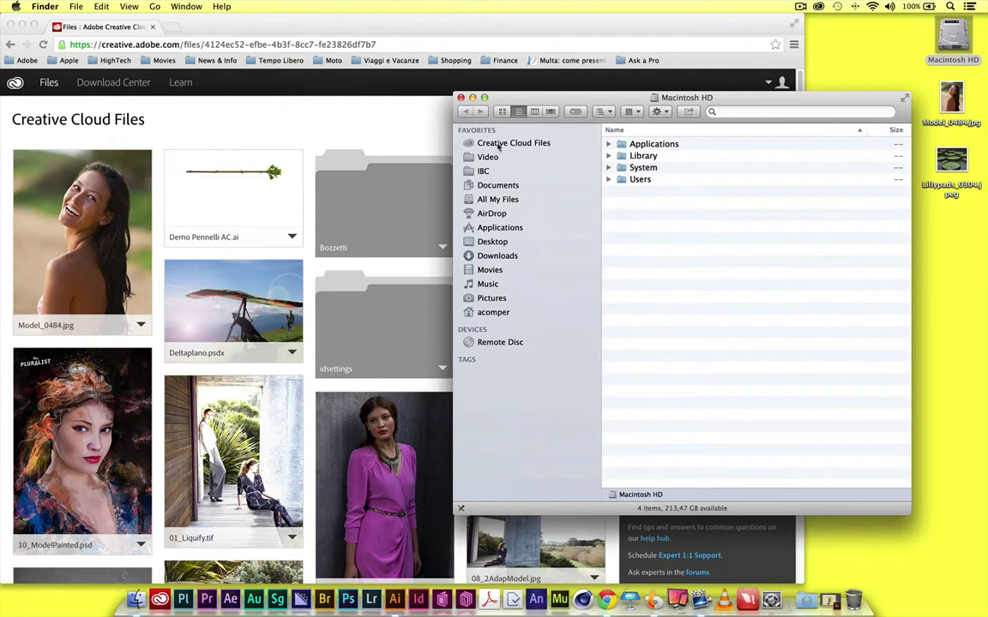
pyautogui.click(498, 146)
pyautogui.moveTo(582, 101); pyautogui.dragTo(416, 73)
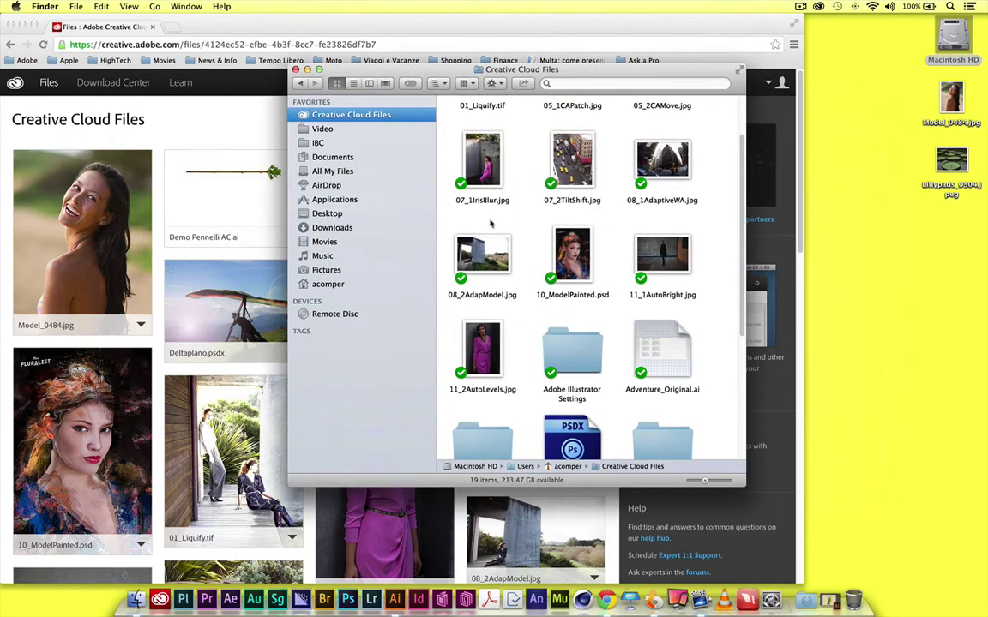
pyautogui.moveTo(751, 491)
pyautogui.mouseDown()
pyautogui.moveTo(819, 529)
pyautogui.moveTo(813, 587)
pyautogui.mouseUp()
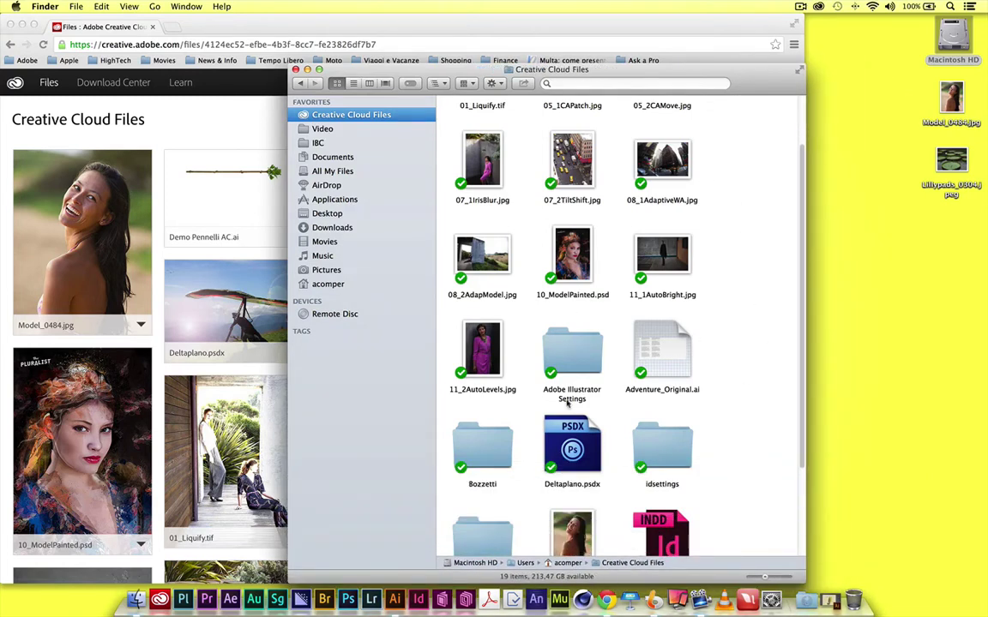
pyautogui.moveTo(546, 69); pyautogui.dragTo(703, 24)
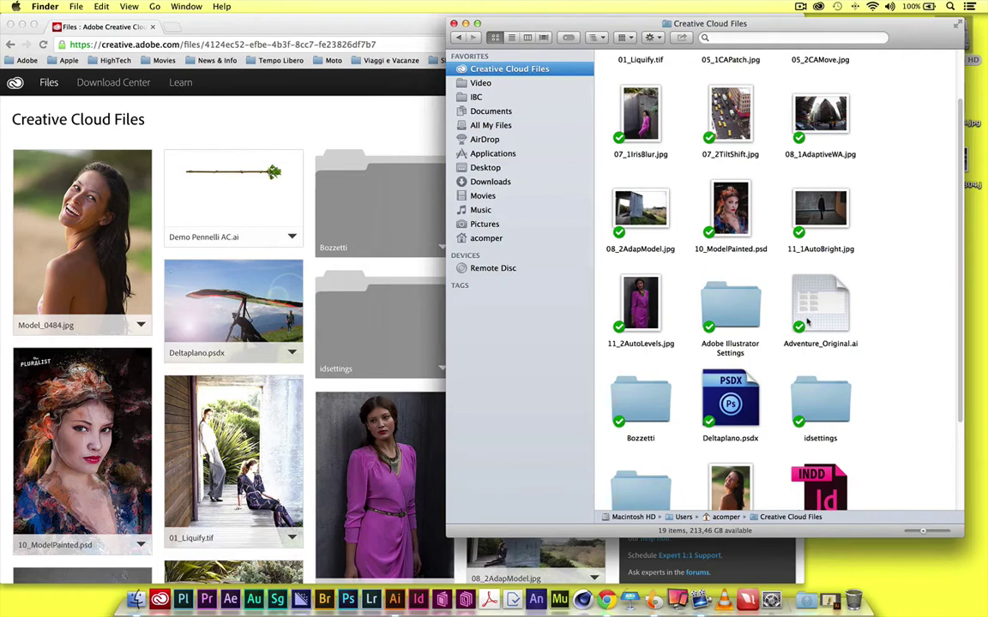
pyautogui.click(285, 28)
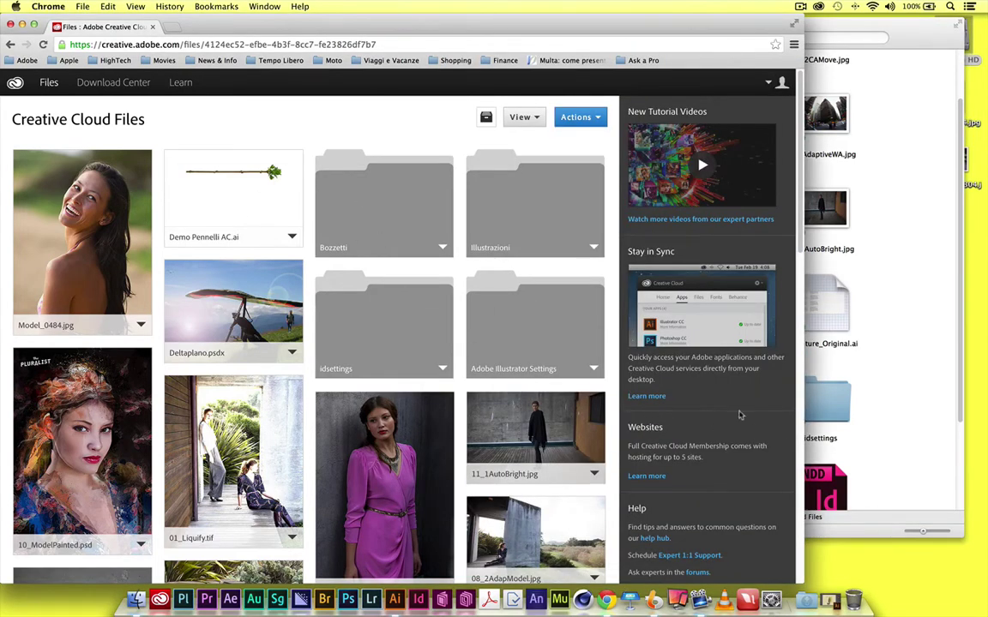
pyautogui.click(920, 32)
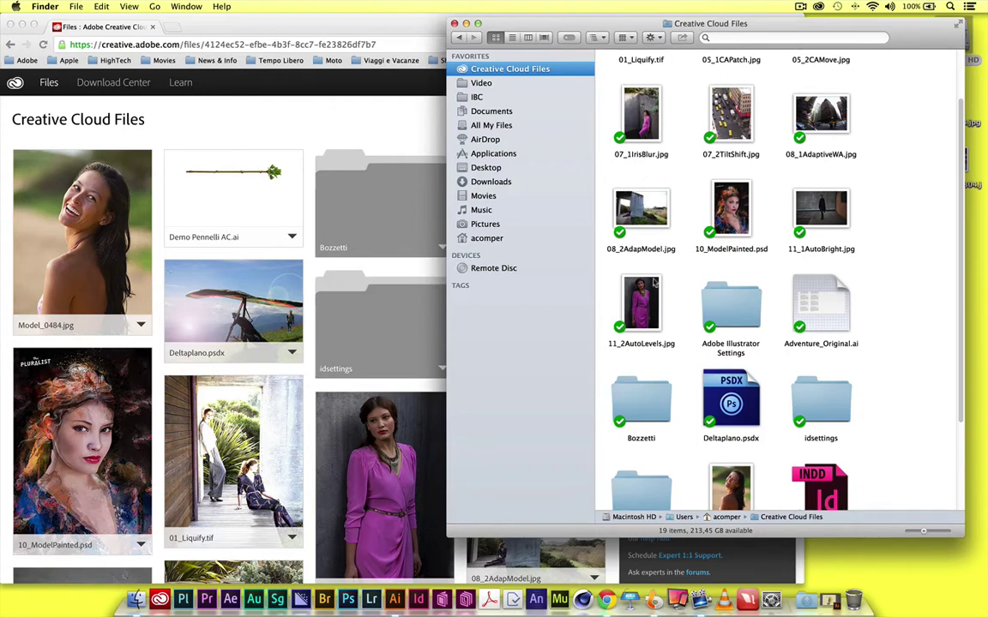
pyautogui.click(312, 32)
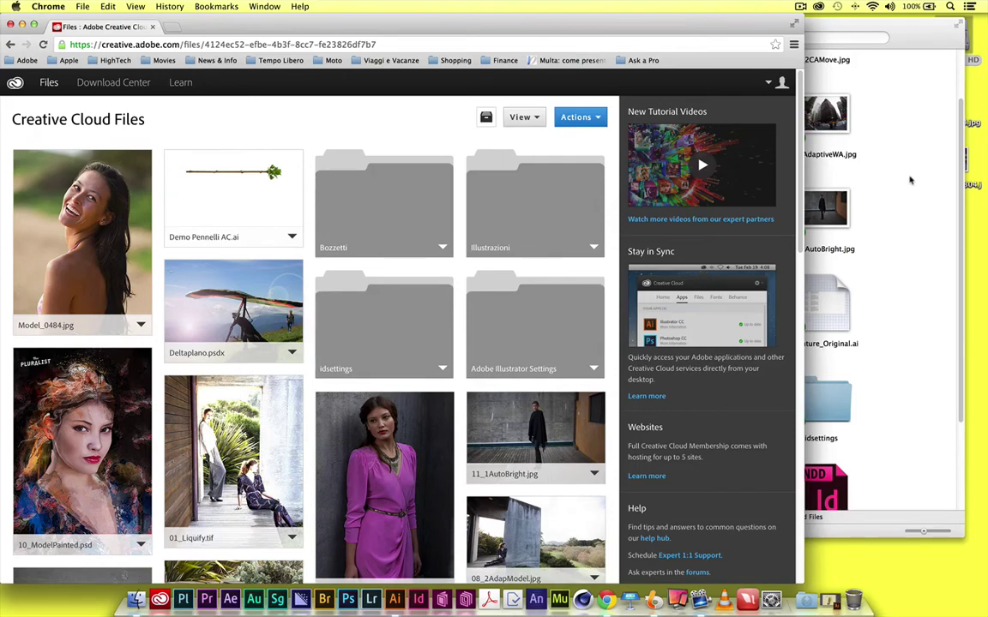
# Move Lillypads_0304.jpeg into the local Creative Cloud Files folder and confirm it synced online.
pyautogui.click(918, 25)
pyautogui.moveTo(917, 26); pyautogui.dragTo(814, 22)
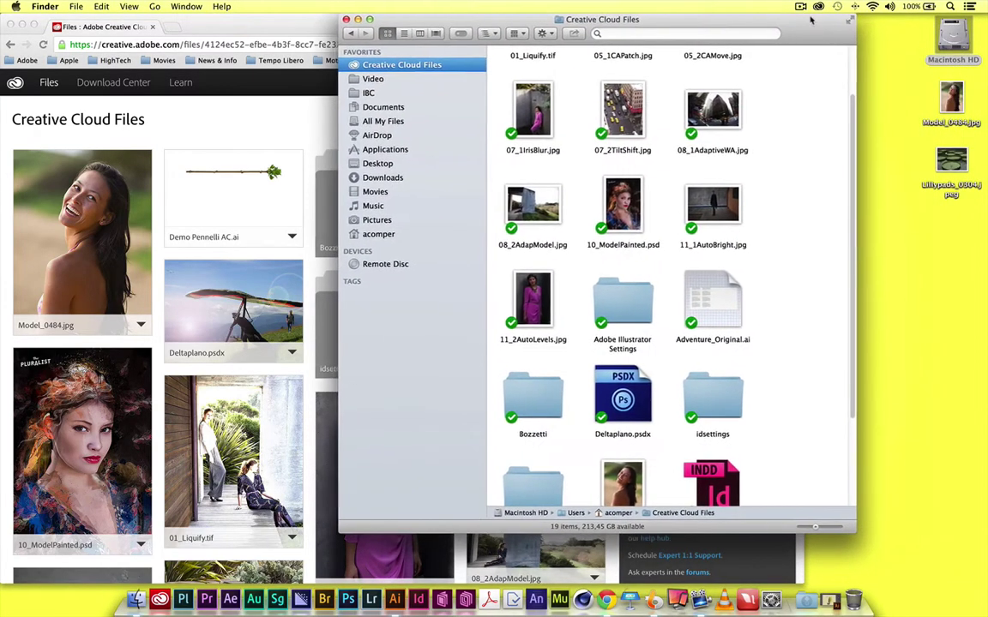
pyautogui.moveTo(955, 165)
pyautogui.mouseDown()
pyautogui.moveTo(797, 159)
pyautogui.moveTo(805, 136)
pyautogui.mouseUp()
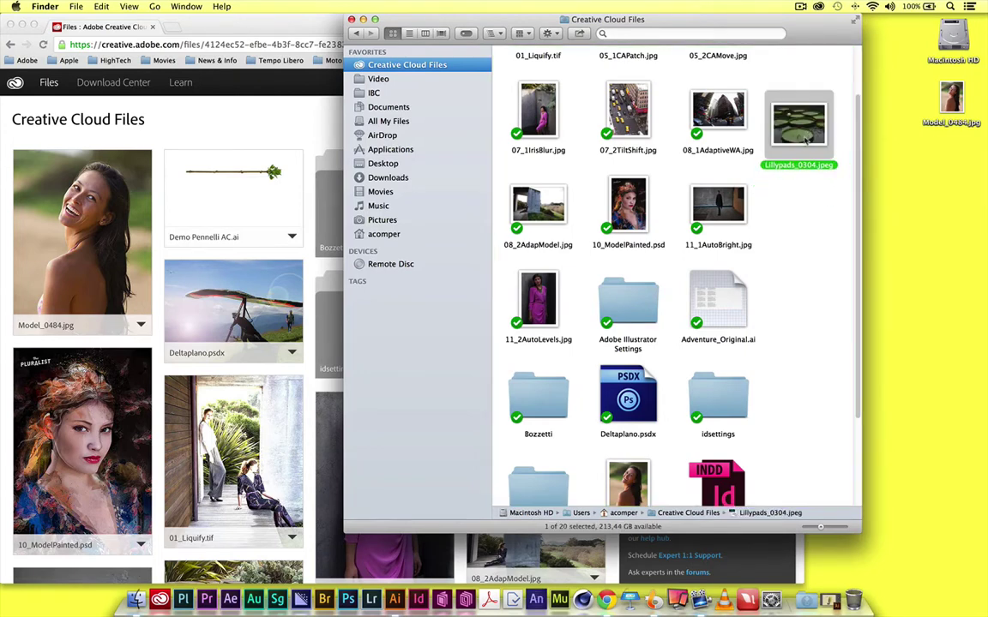
pyautogui.click(794, 283)
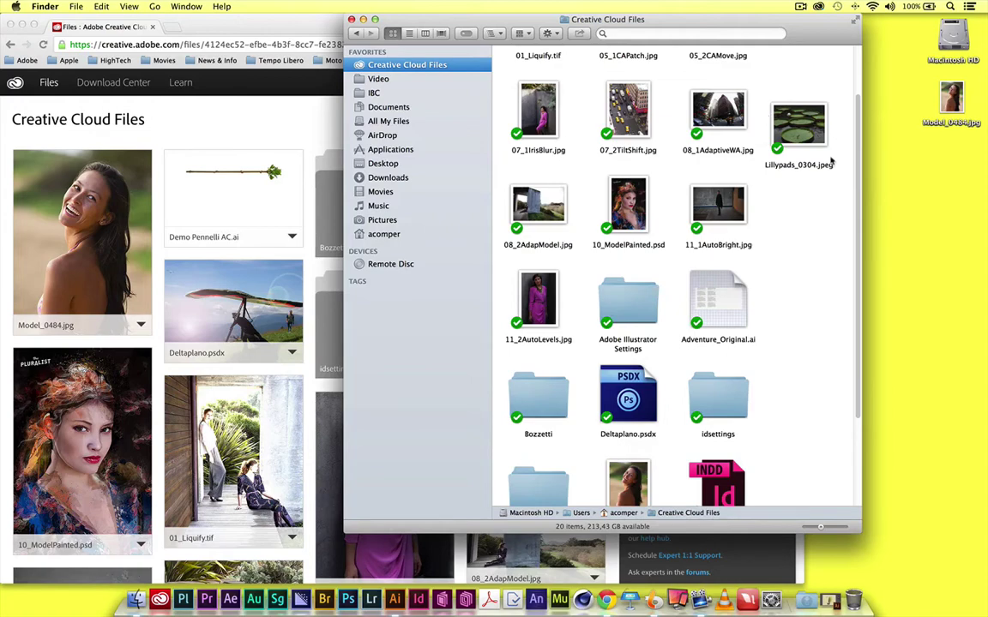
pyautogui.click(317, 25)
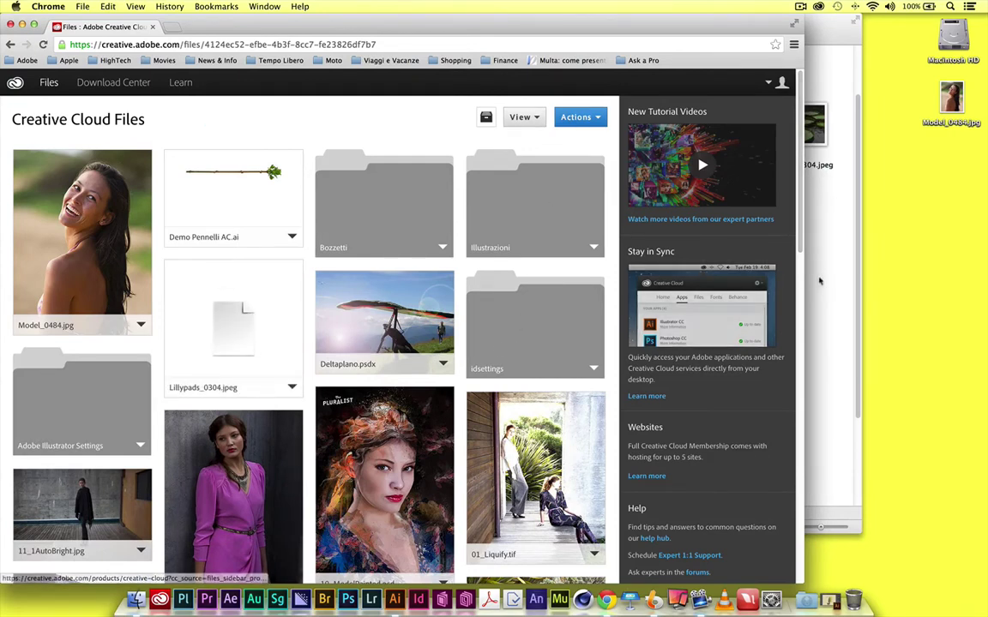
# Close the Finder folder window and minimize Chrome, leaving the bare desktop.
pyautogui.click(827, 291)
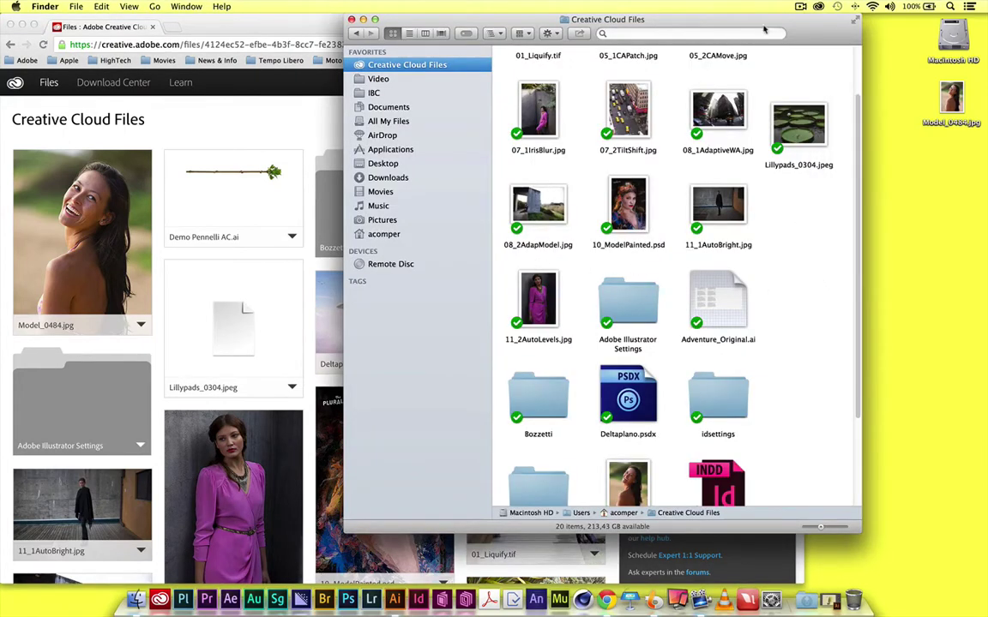
pyautogui.moveTo(793, 26); pyautogui.dragTo(691, 27)
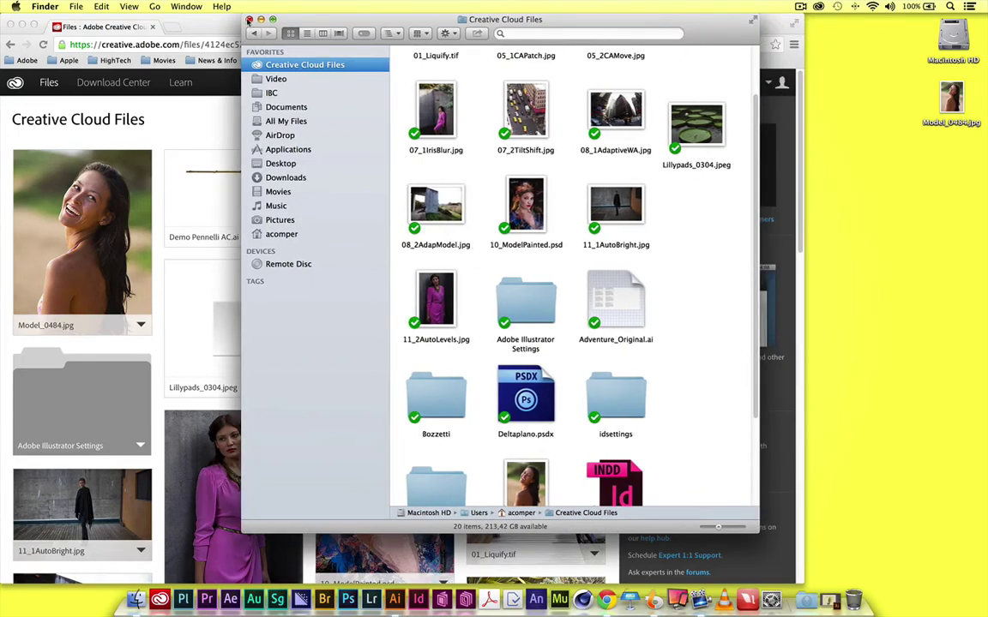
pyautogui.click(249, 19)
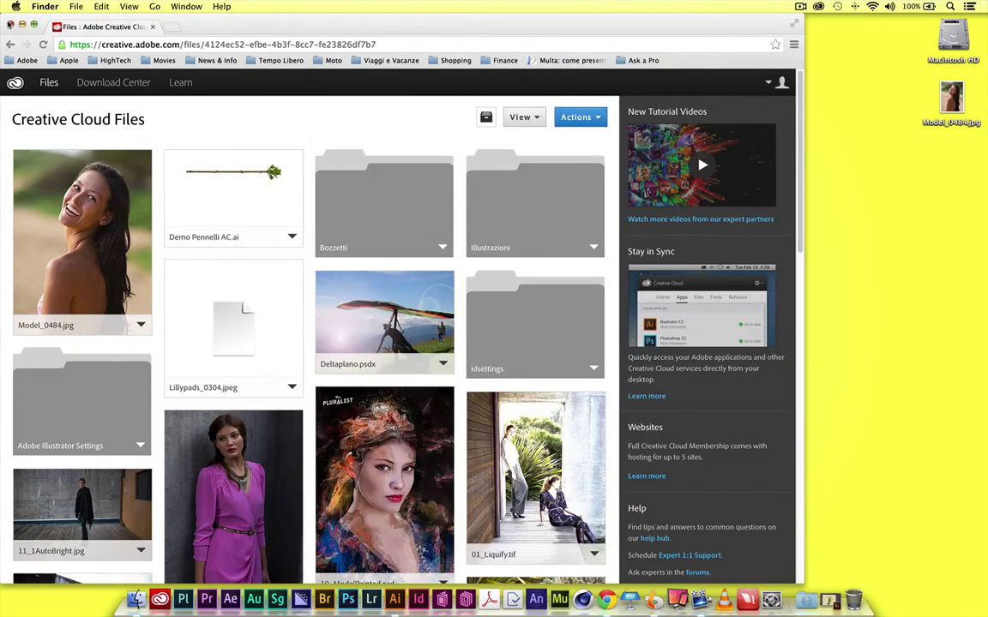
pyautogui.click(22, 25)
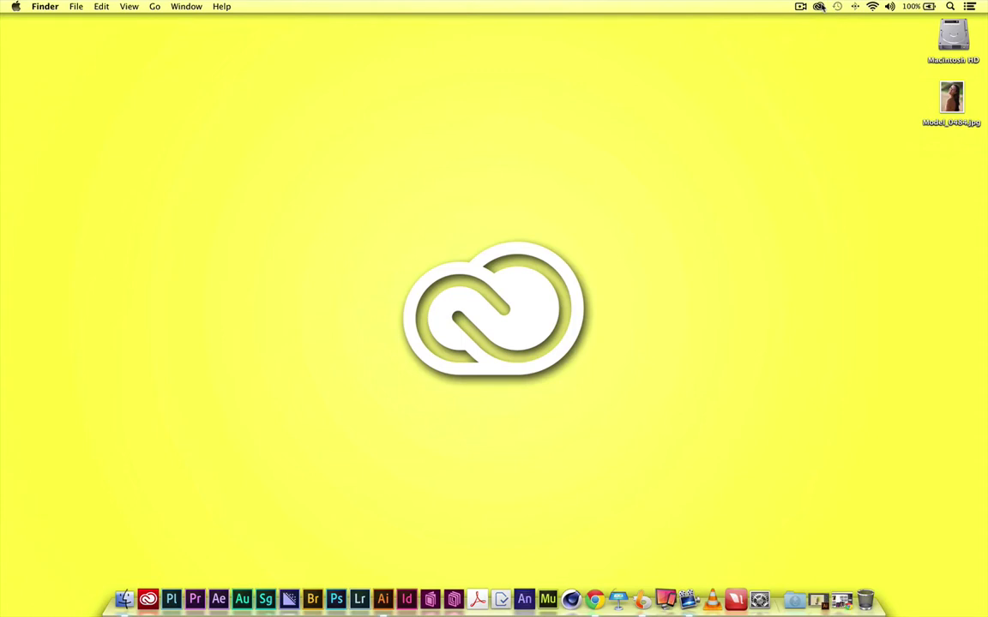
# Browse the Creative Cloud panel's Home feed of app updates, added fonts and Behance activity.
pyautogui.click(819, 7)
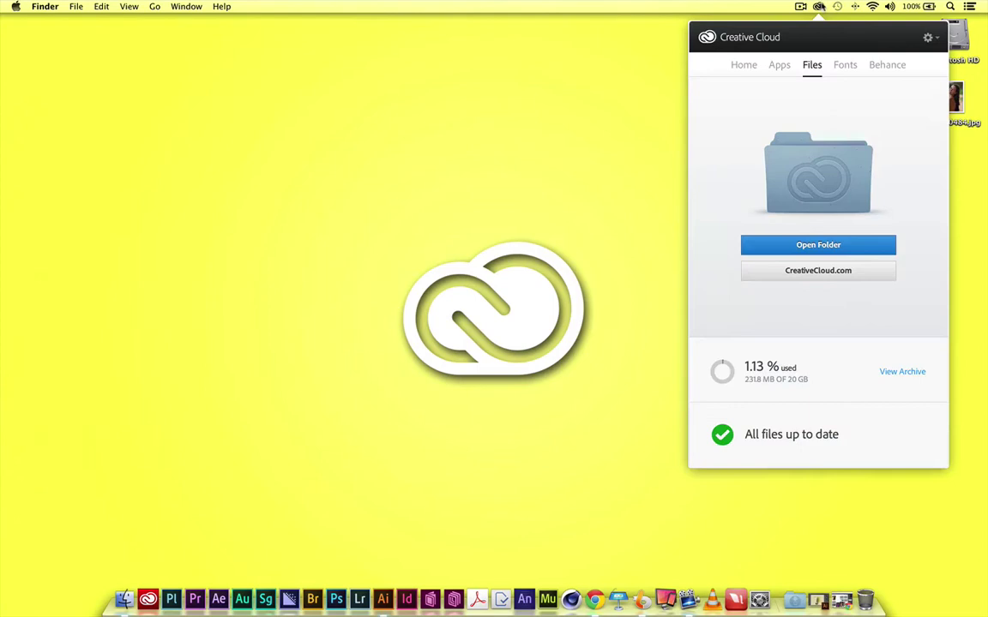
pyautogui.click(745, 67)
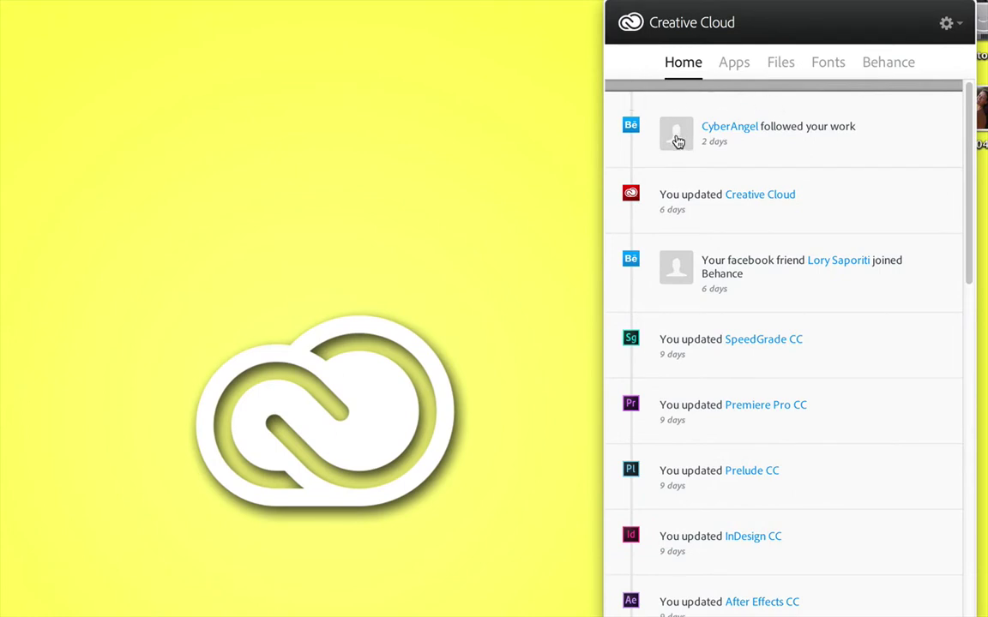
pyautogui.scroll(-5, 767, 216)
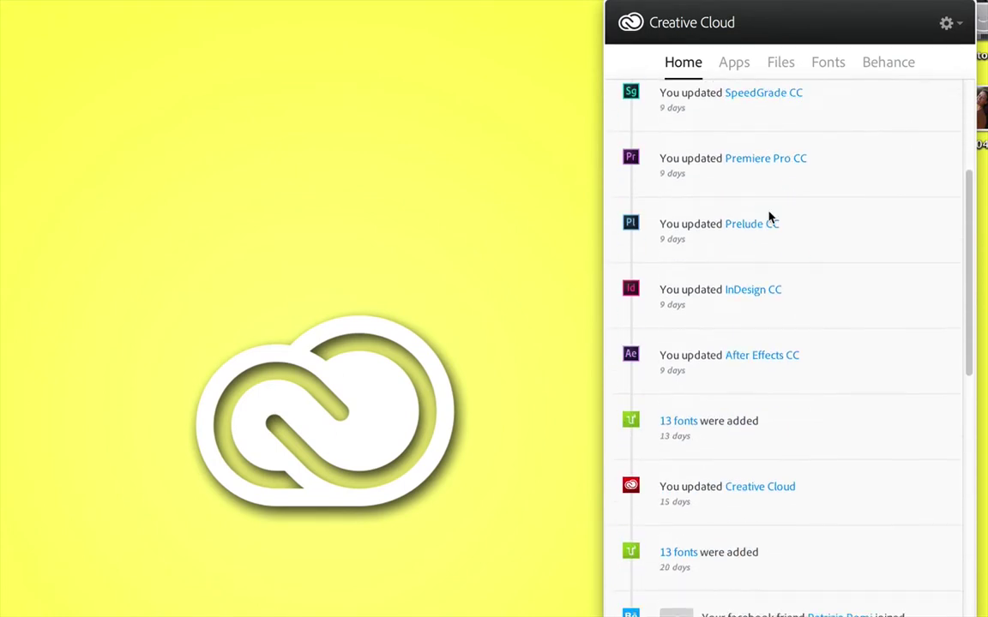
pyautogui.scroll(-2, 769, 217)
pyautogui.scroll(-9, 769, 217)
pyautogui.scroll(10, 769, 216)
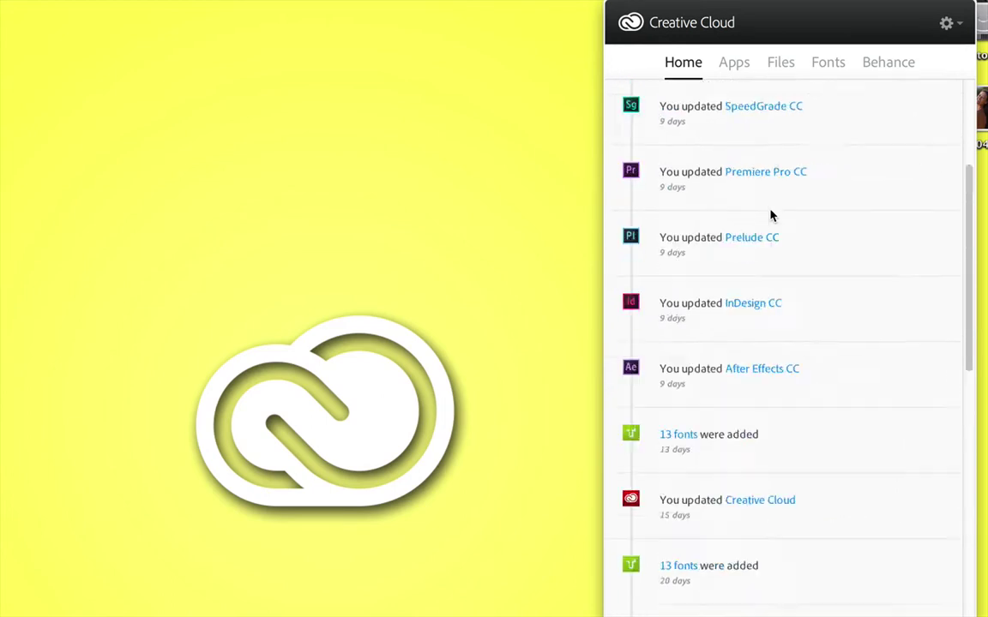
pyautogui.scroll(5, 769, 214)
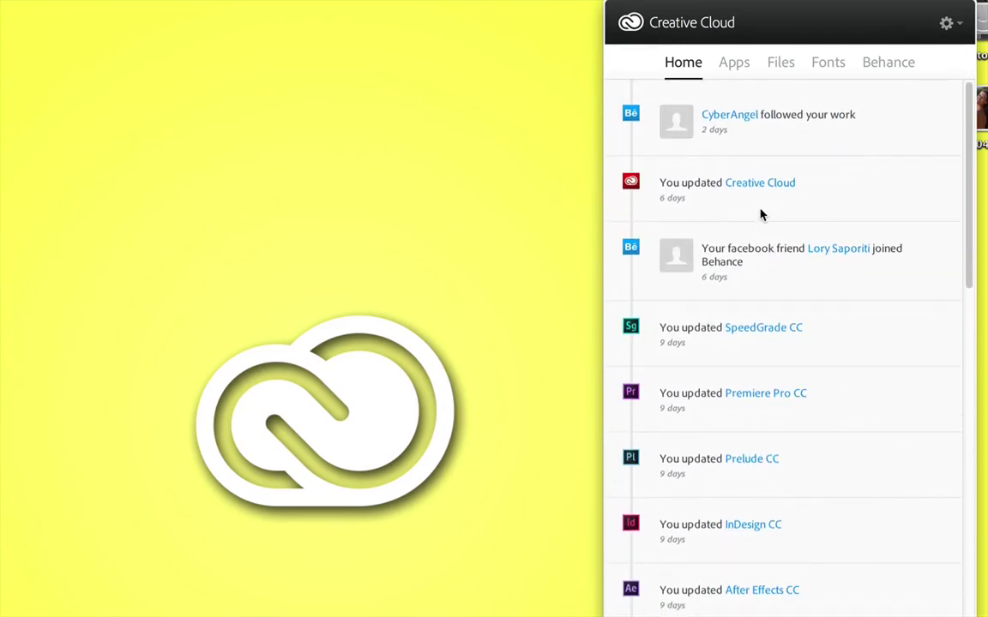
pyautogui.scroll(-10, 857, 343)
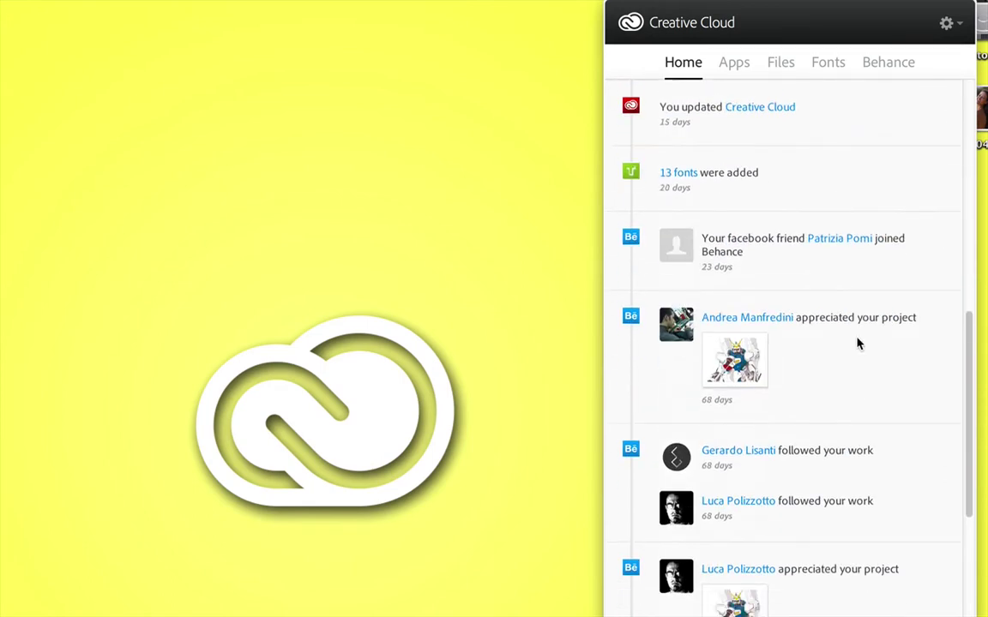
pyautogui.scroll(-4, 858, 343)
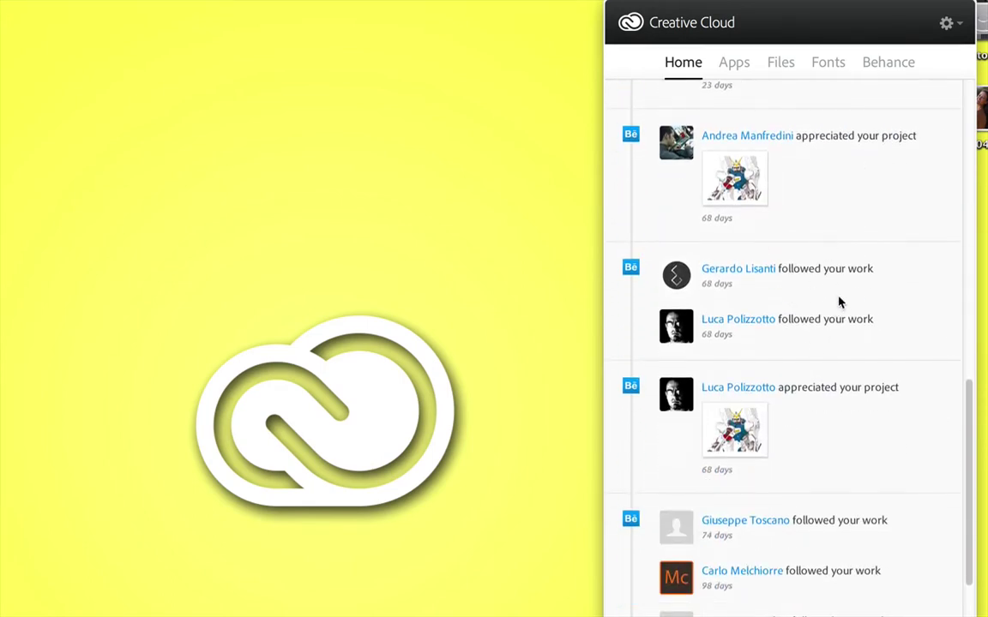
pyautogui.scroll(10, 841, 299)
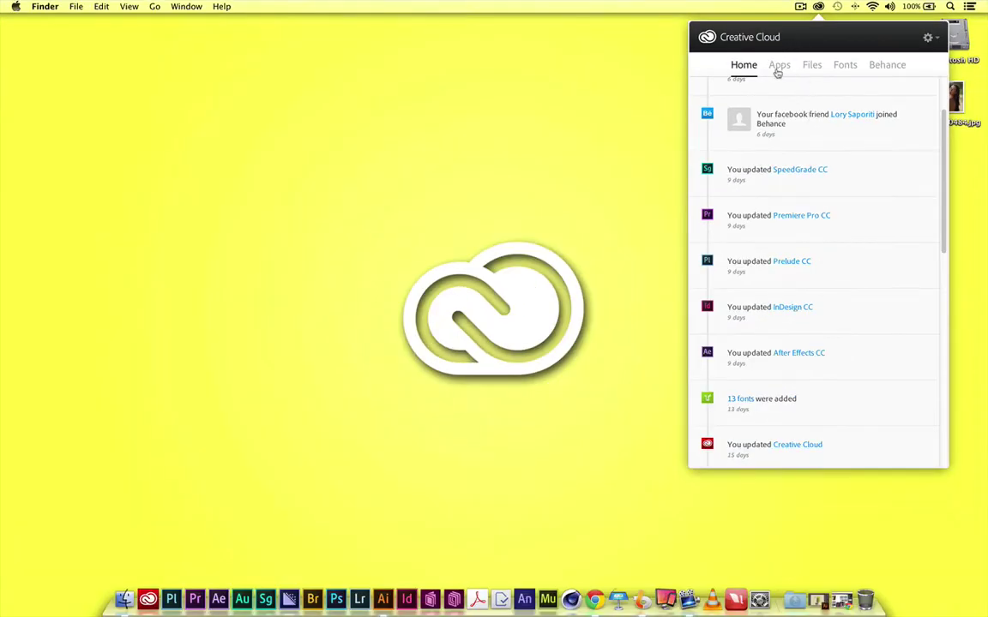
# Browse the installed and available apps, then view Files storage: 1.13% of 20 GB used.
pyautogui.click(776, 66)
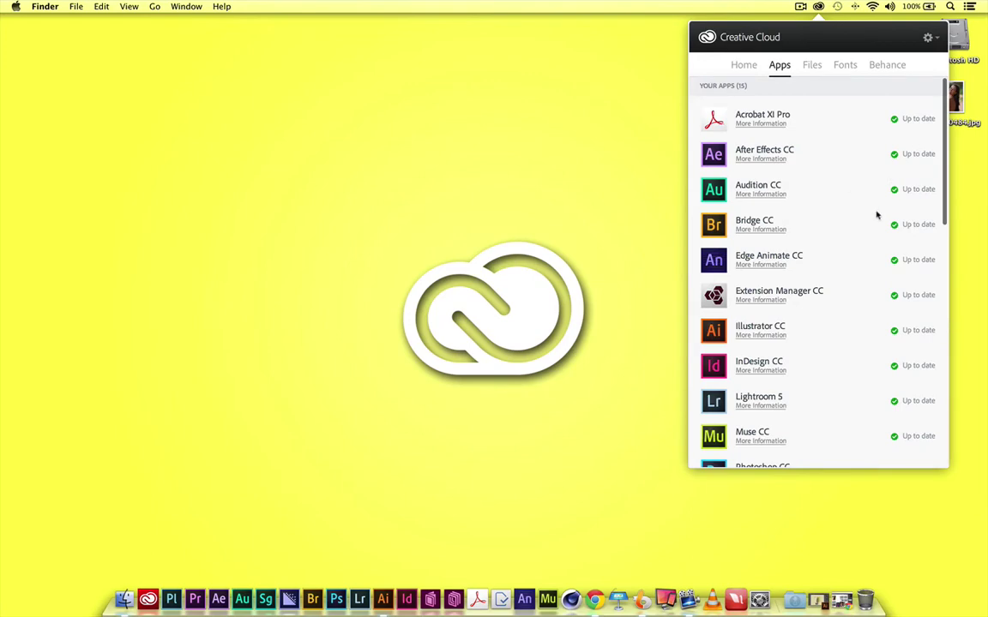
pyautogui.scroll(-1, 882, 212)
pyautogui.scroll(-5, 881, 212)
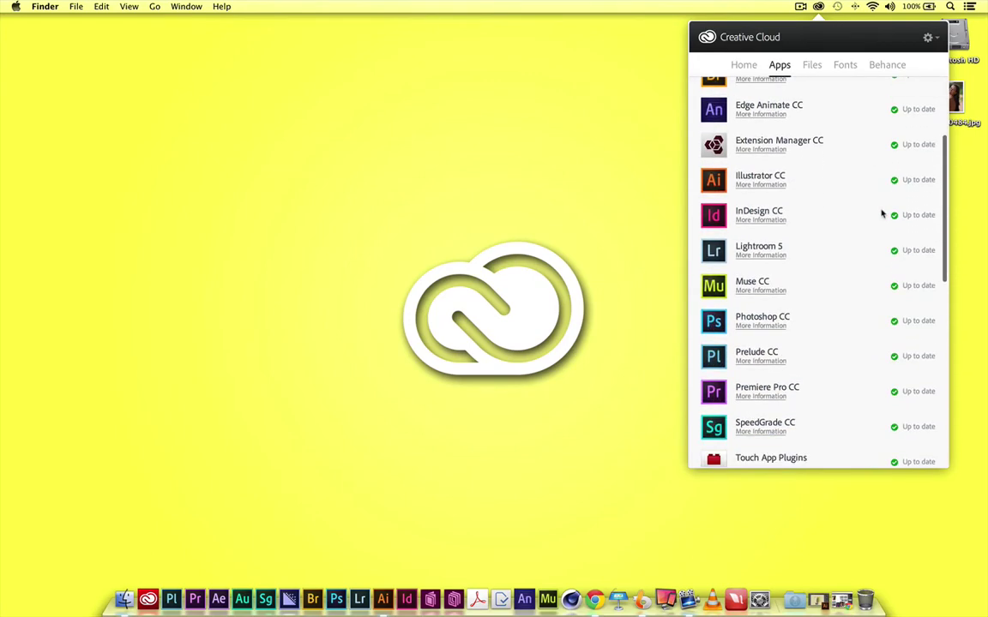
pyautogui.scroll(-1, 882, 212)
pyautogui.scroll(-2, 882, 212)
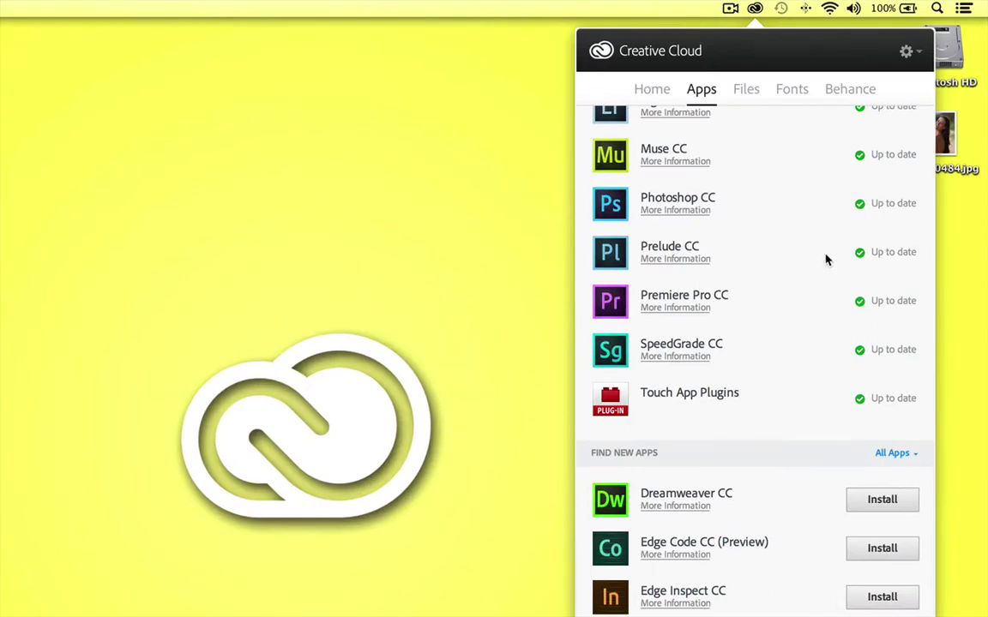
pyautogui.scroll(-1, 806, 291)
pyautogui.scroll(-5, 791, 313)
pyautogui.scroll(-4, 791, 313)
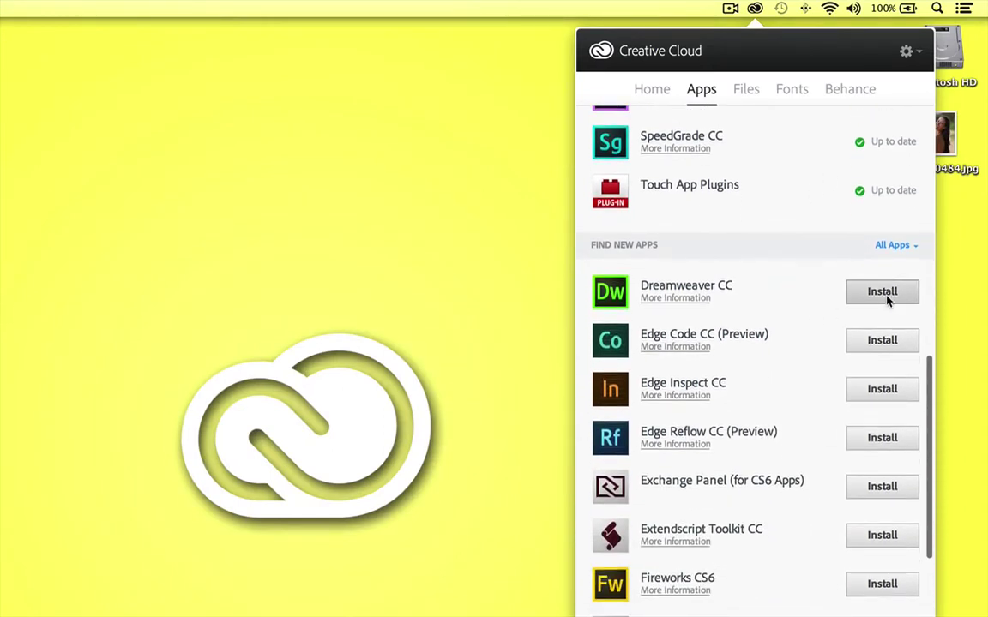
pyautogui.scroll(-1, 734, 397)
pyautogui.scroll(-5, 734, 397)
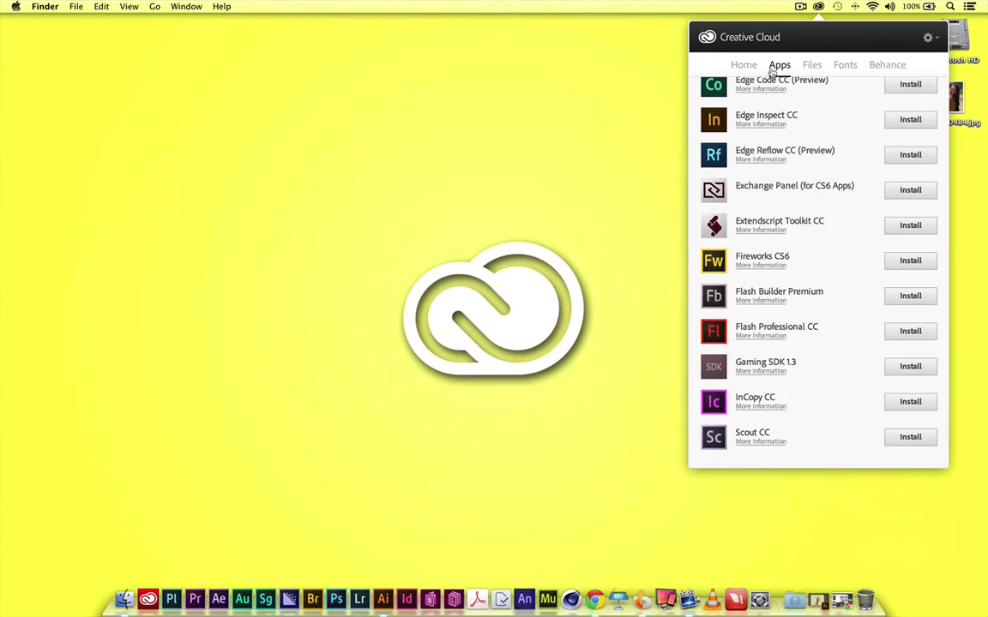
pyautogui.click(814, 72)
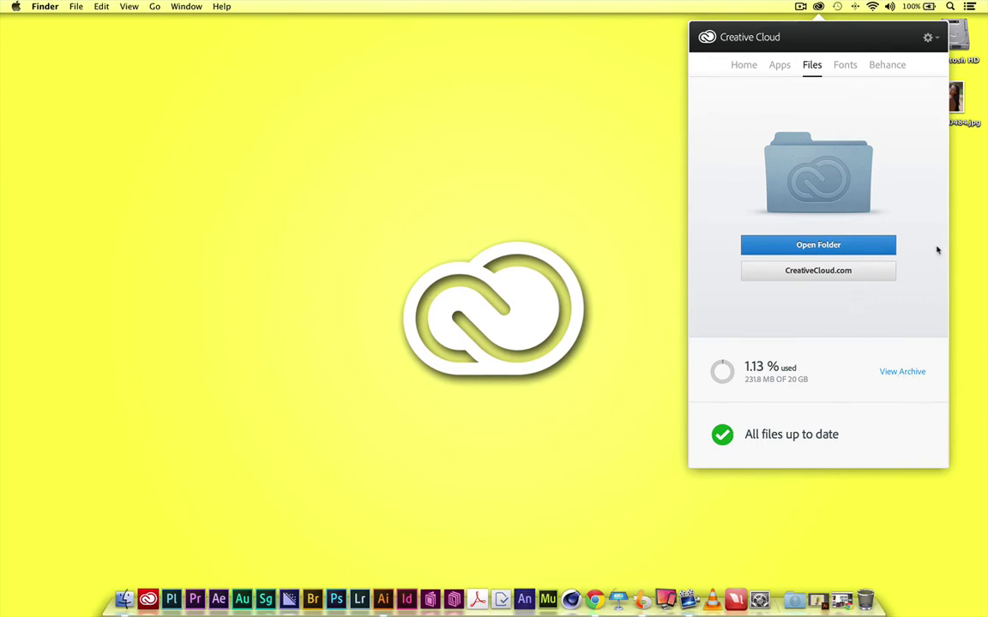
# View the synced fonts Coquette and Effra, then scroll the Behance profile's activity feed.
pyautogui.click(844, 67)
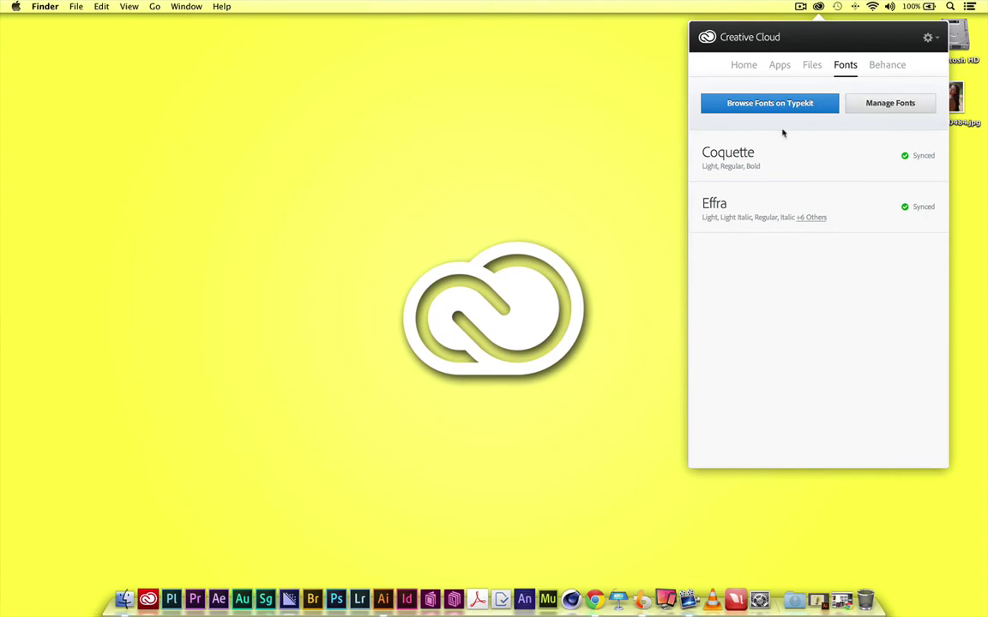
pyautogui.click(889, 69)
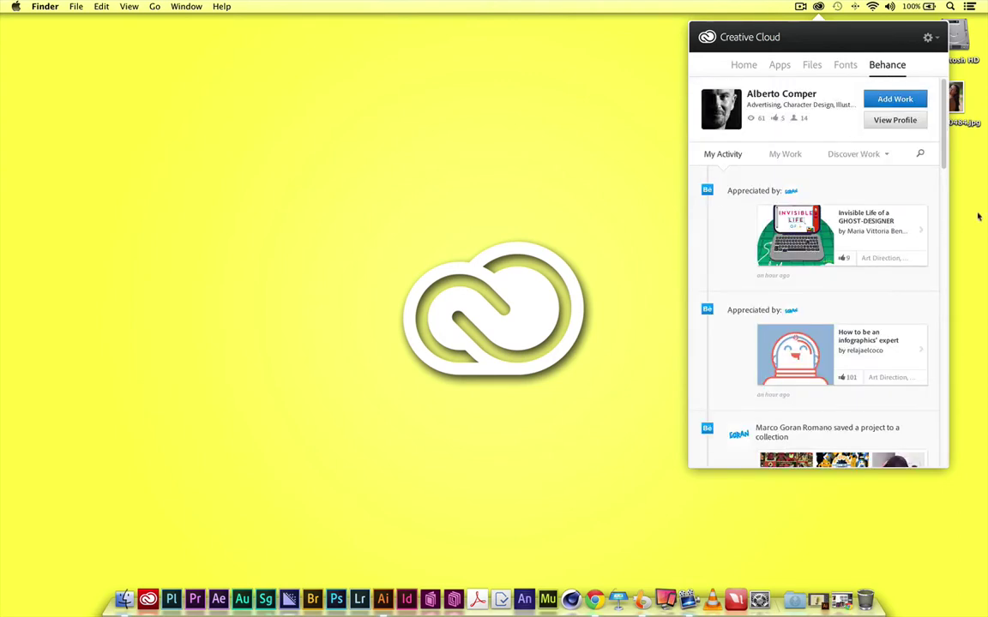
pyautogui.scroll(-5, 799, 166)
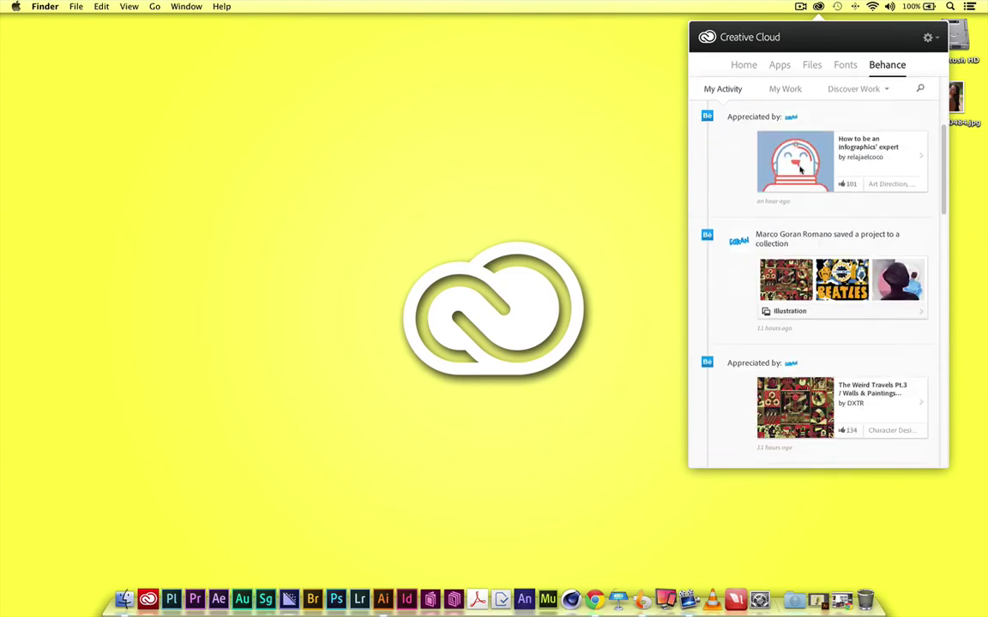
pyautogui.scroll(-5, 799, 167)
pyautogui.scroll(-2, 799, 169)
pyautogui.scroll(-5, 798, 170)
pyautogui.scroll(5, 798, 171)
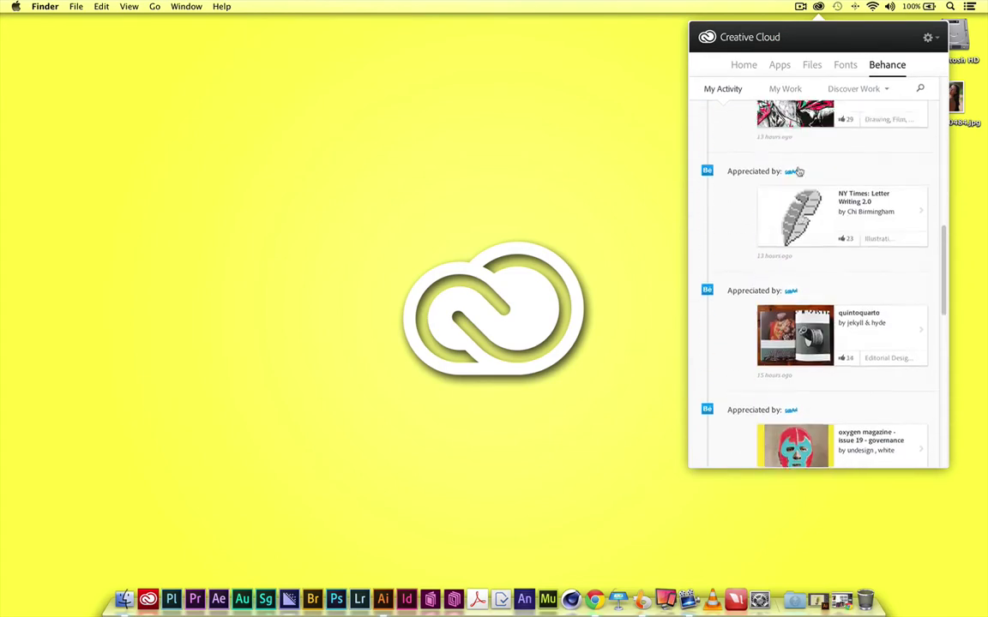
pyautogui.scroll(5, 798, 172)
pyautogui.scroll(5, 799, 172)
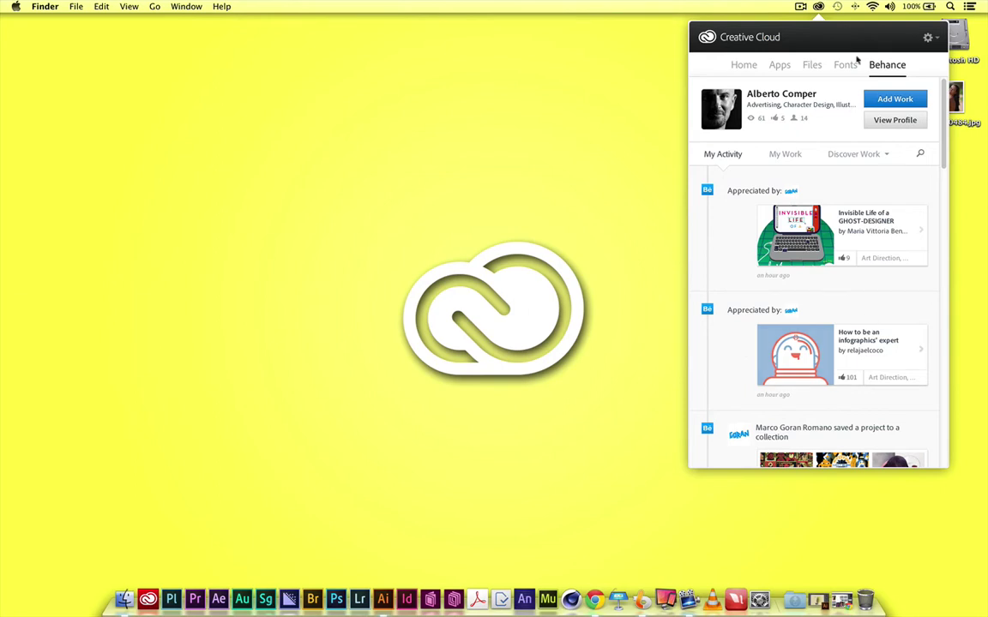
# Close the Creative Cloud panel and restore the Chrome Creative Cloud Files grid from the Dock.
pyautogui.click(818, 7)
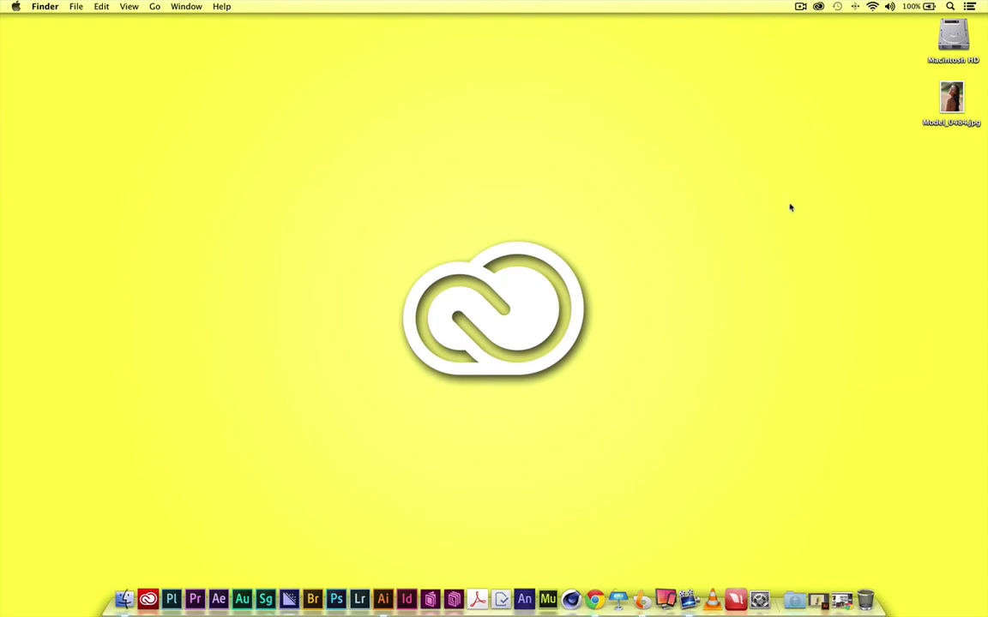
pyautogui.click(841, 600)
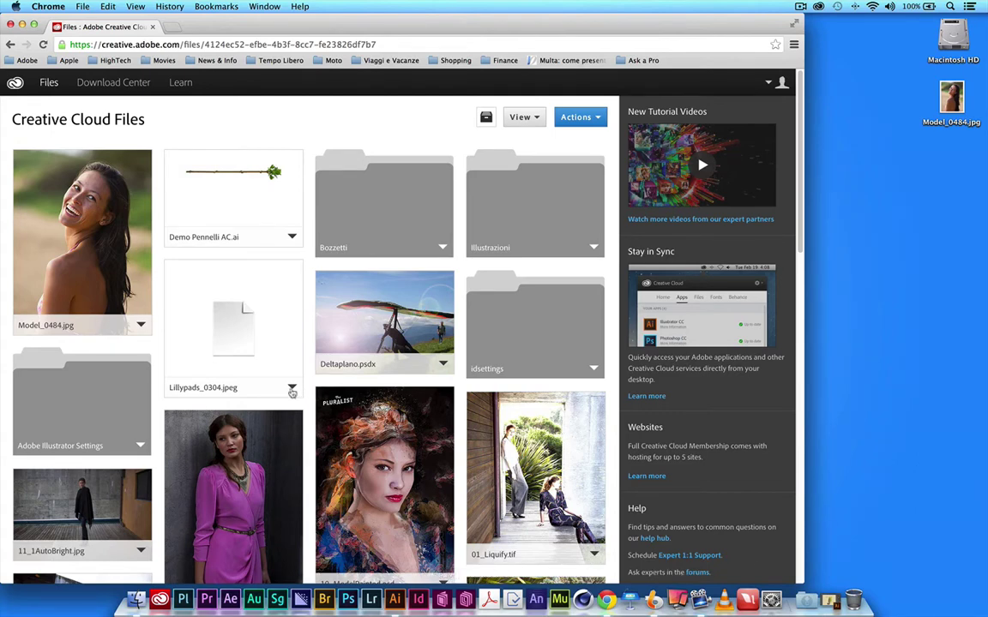
# Archive Lillypads_0304.jpeg and confirm it, then return to the browser window.
pyautogui.click(291, 388)
pyautogui.click(248, 487)
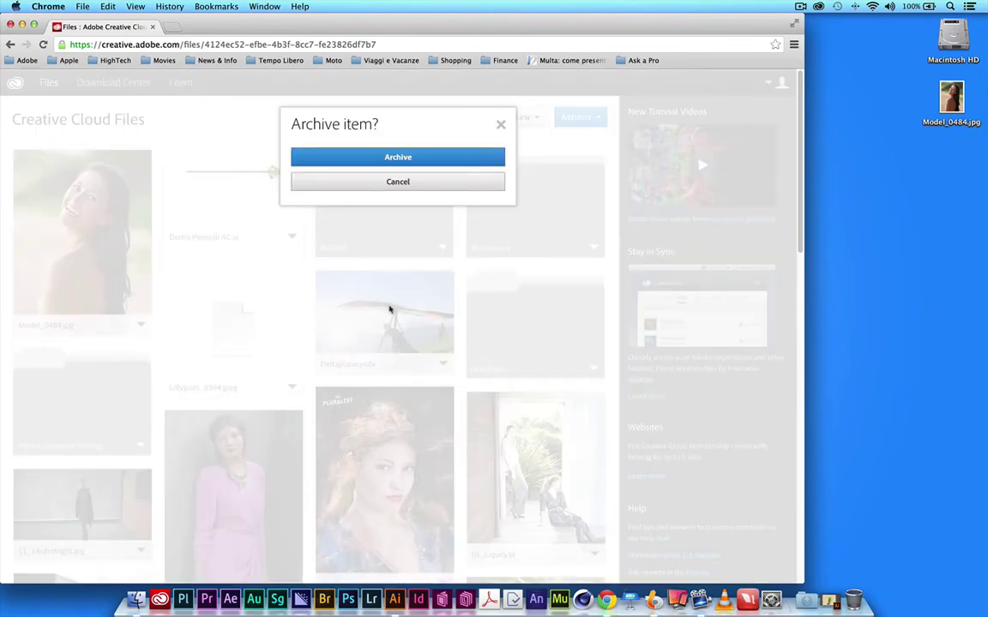
pyautogui.click(413, 158)
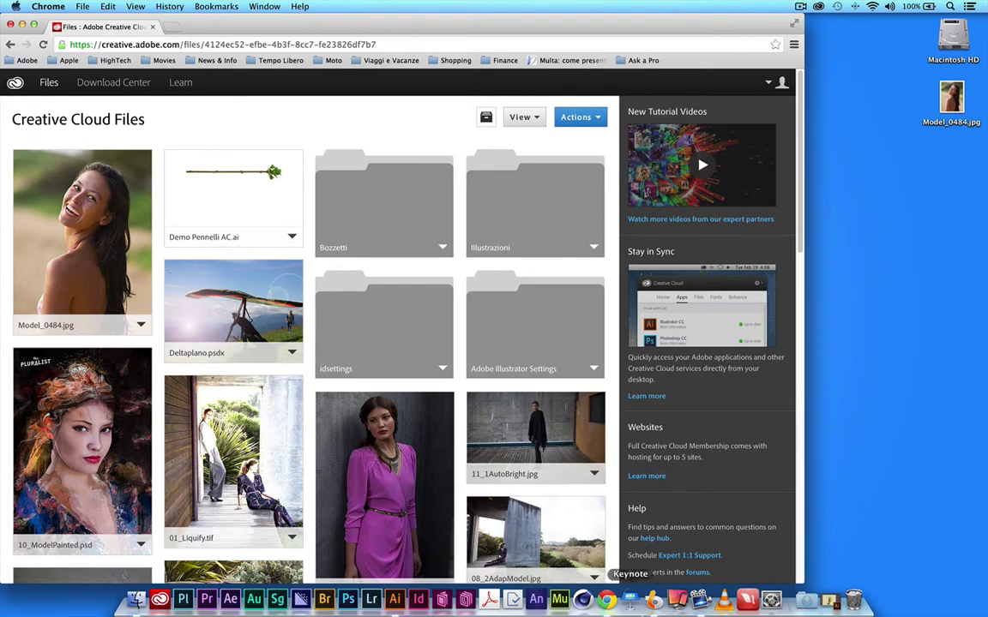
pyautogui.click(653, 599)
pyautogui.click(438, 24)
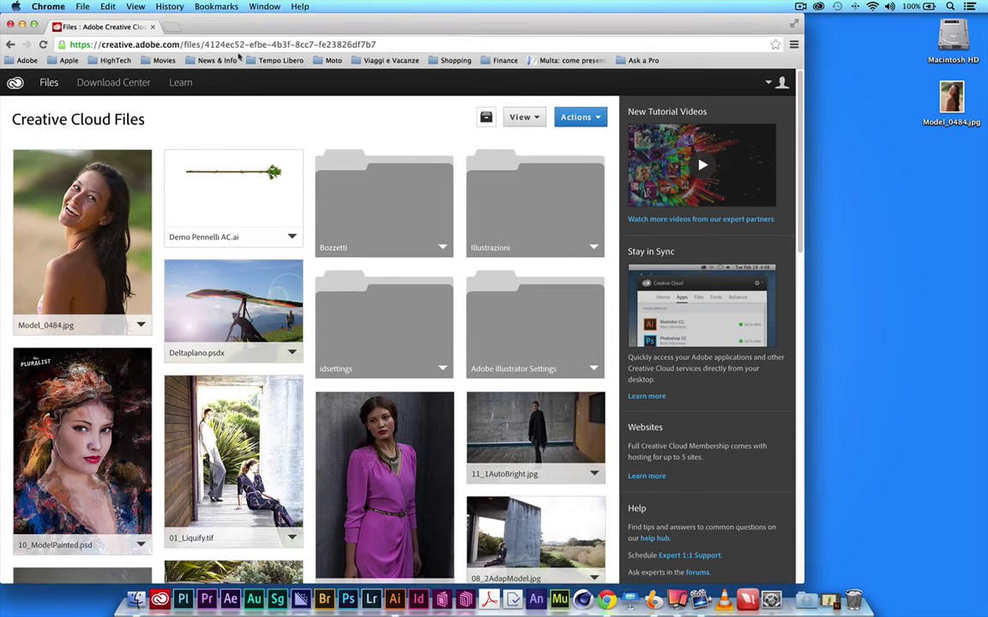
# Minimize the Creative Cloud browser and show the iPhone mirror full-screen with Cmd+F.
pyautogui.click(22, 26)
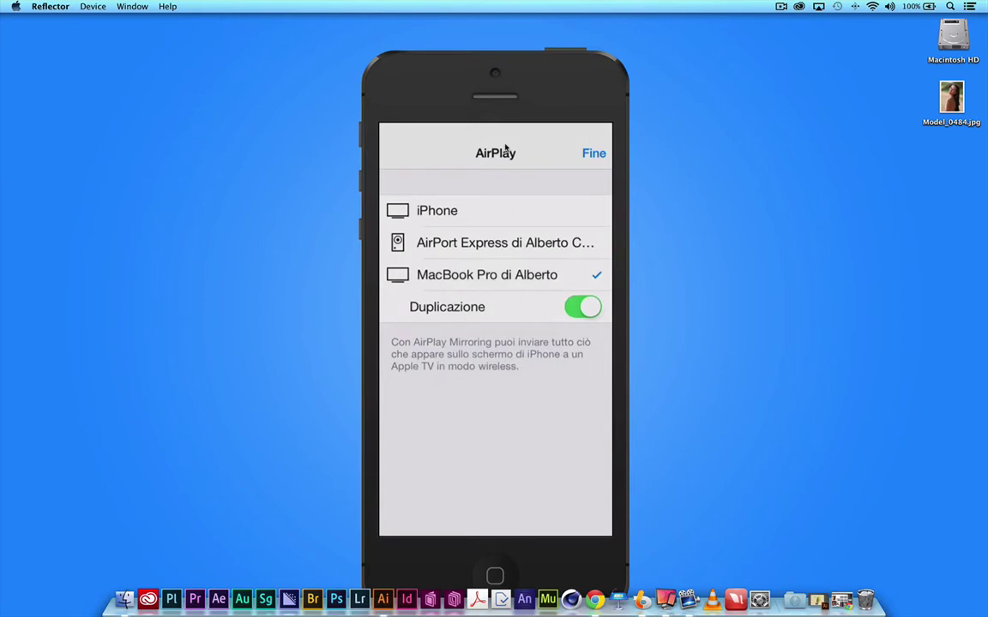
pyautogui.press('super+f')
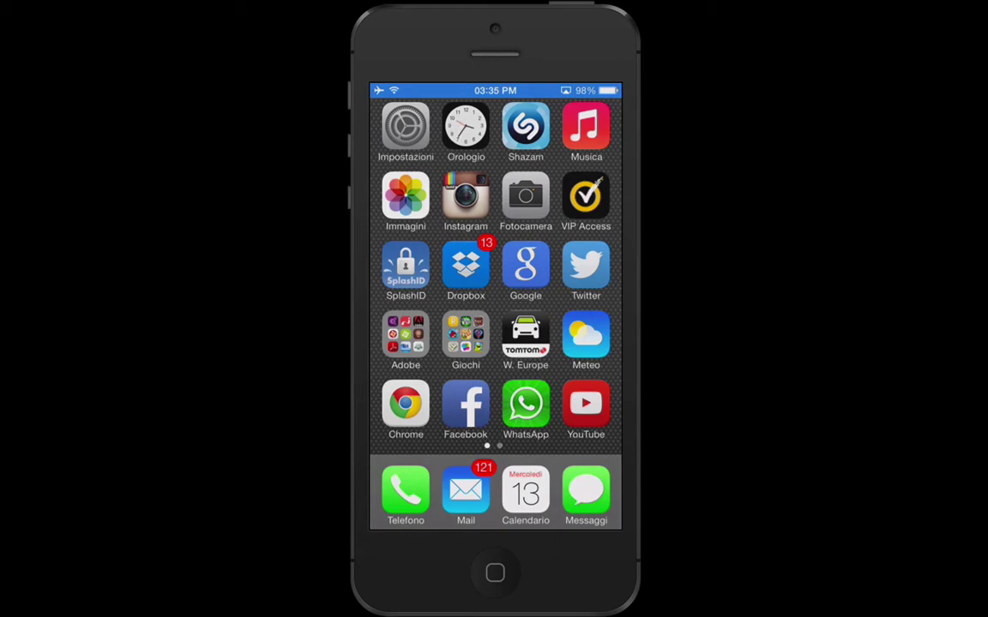
# Launch Adobe Kuler from the Adobe folder on the iPhone home screen.
pyautogui.click(406, 337)
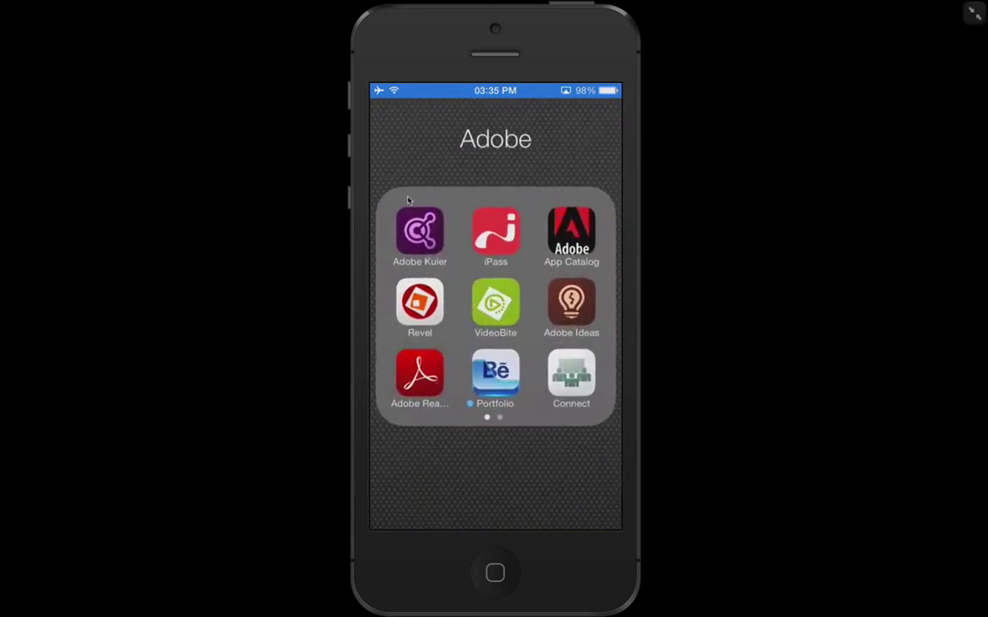
pyautogui.click(457, 221)
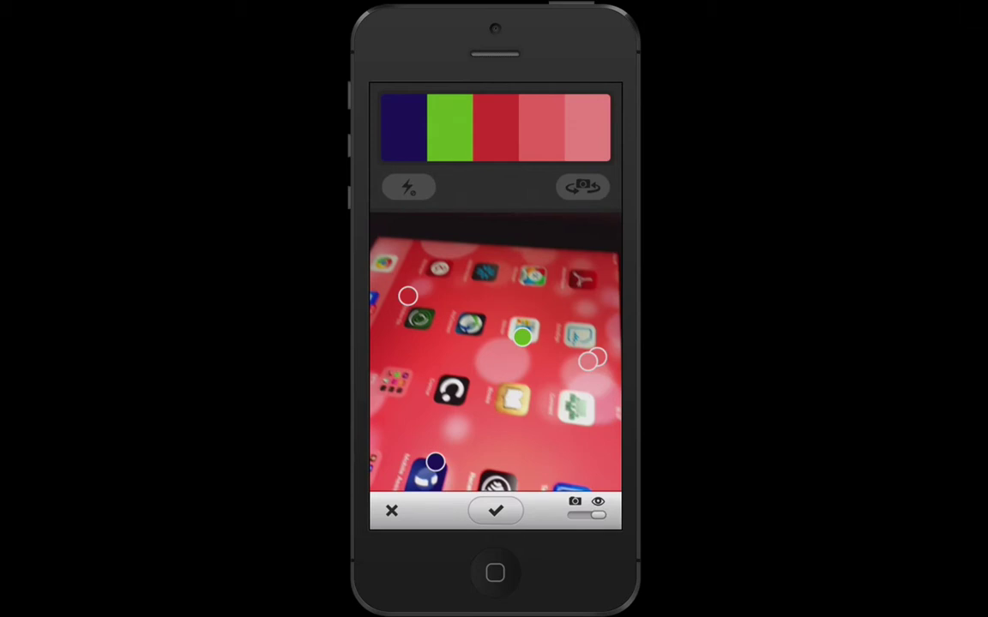
# Move the green sampling marker onto a darker spot so swatch two becomes dark green.
pyautogui.moveTo(522, 337)
pyautogui.mouseDown()
pyautogui.moveTo(517, 326)
pyautogui.moveTo(404, 315)
pyautogui.moveTo(420, 322)
pyautogui.mouseUp()
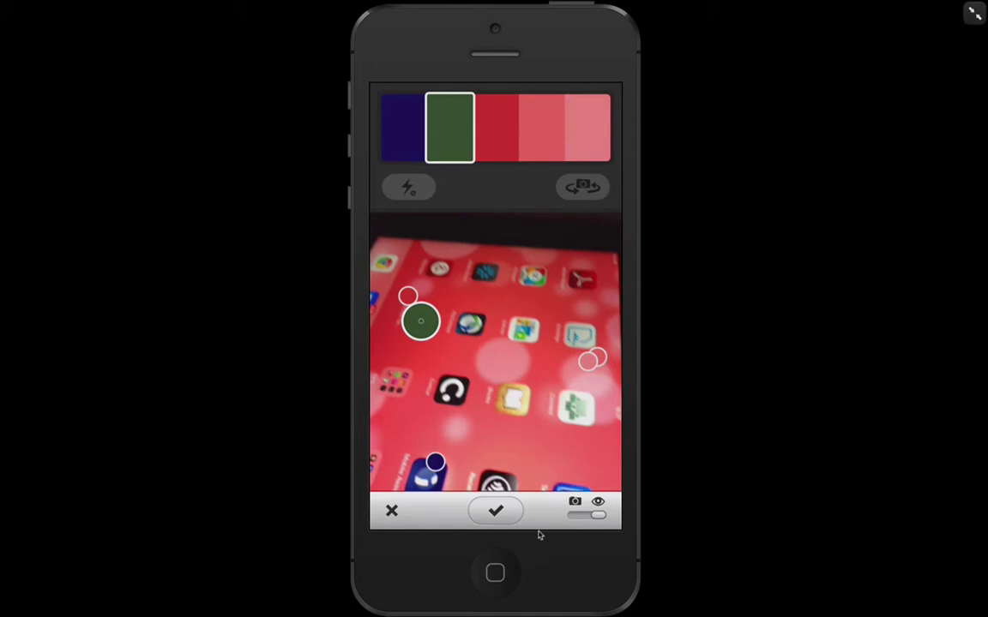
# Save the palette as theme 'O love creative Cloud' and exit Reflector full-screen.
pyautogui.click(496, 511)
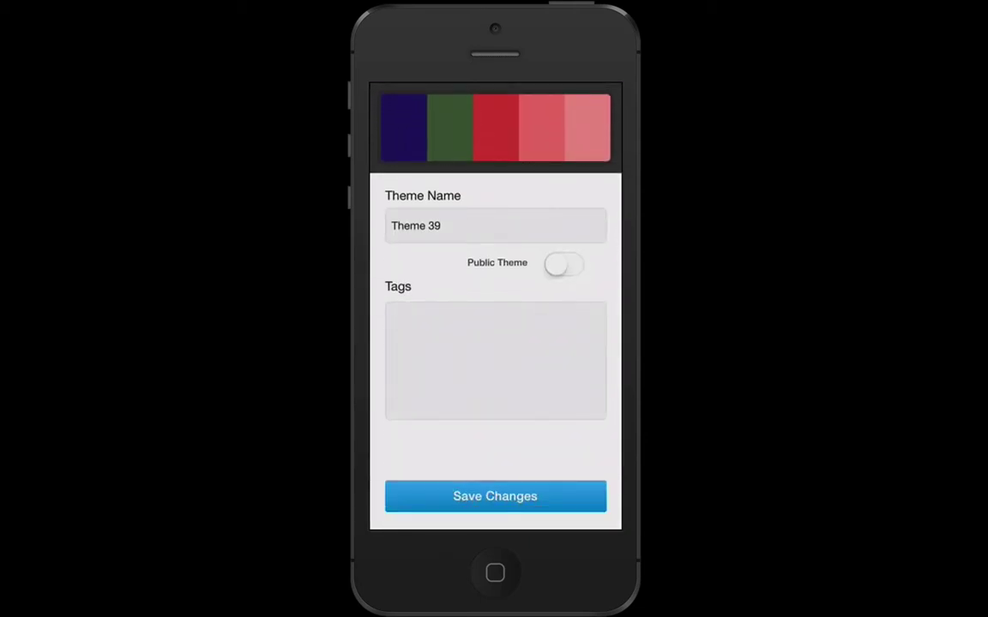
pyautogui.press('BackSpace')
pyautogui.press('BackSpace')
pyautogui.press('BackSpace')
pyautogui.press('BackSpace')
pyautogui.press('BackSpace')
pyautogui.press('BackSpace')
pyautogui.press('BackSpace')
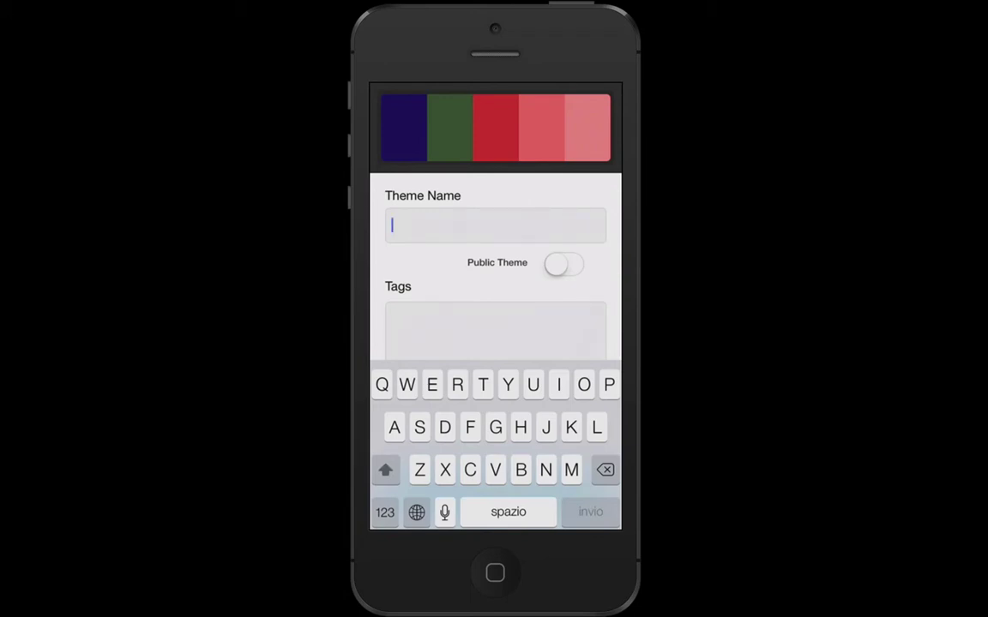
pyautogui.write('O lov')
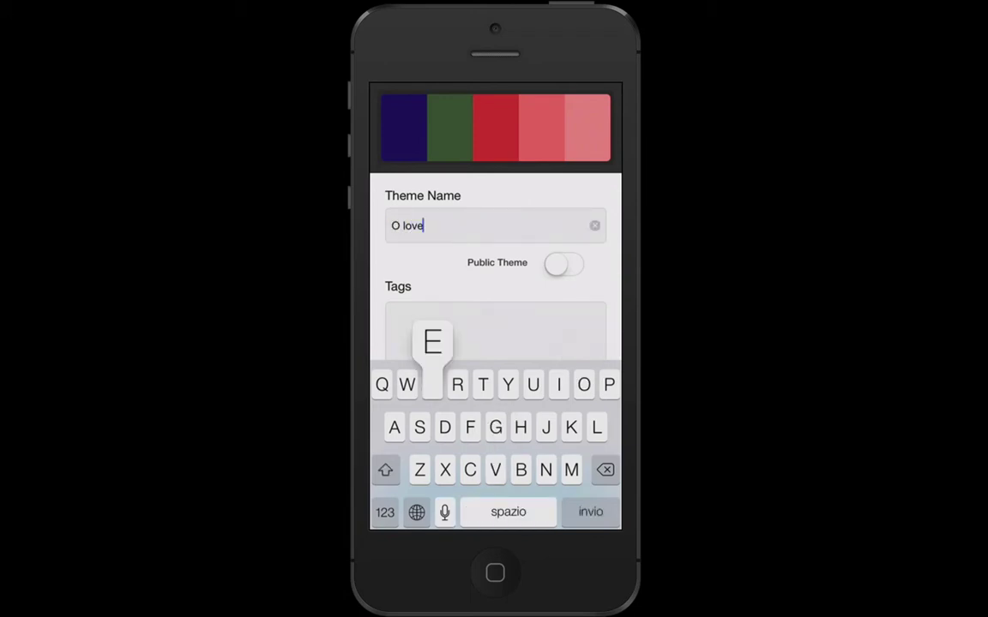
pyautogui.write('e')
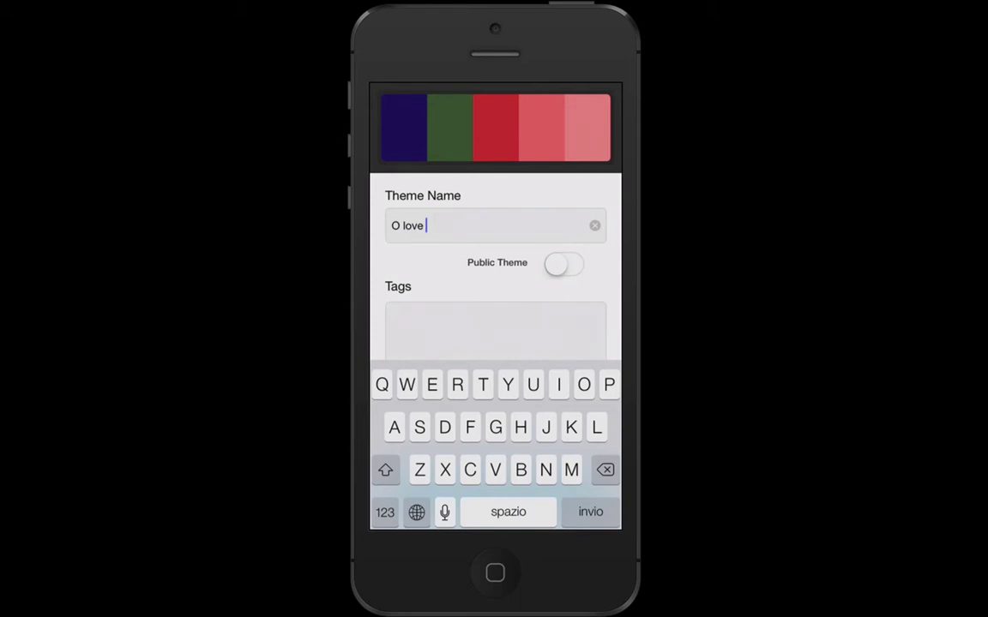
pyautogui.write('cre')
pyautogui.write('ative')
pyautogui.write(' clou')
pyautogui.write('d')
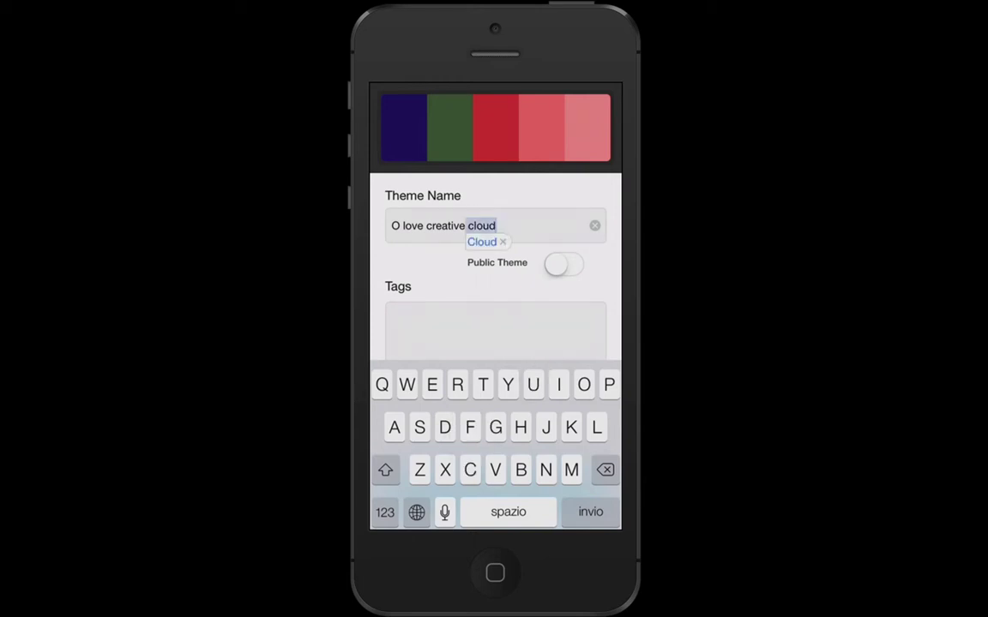
pyautogui.press('Return')
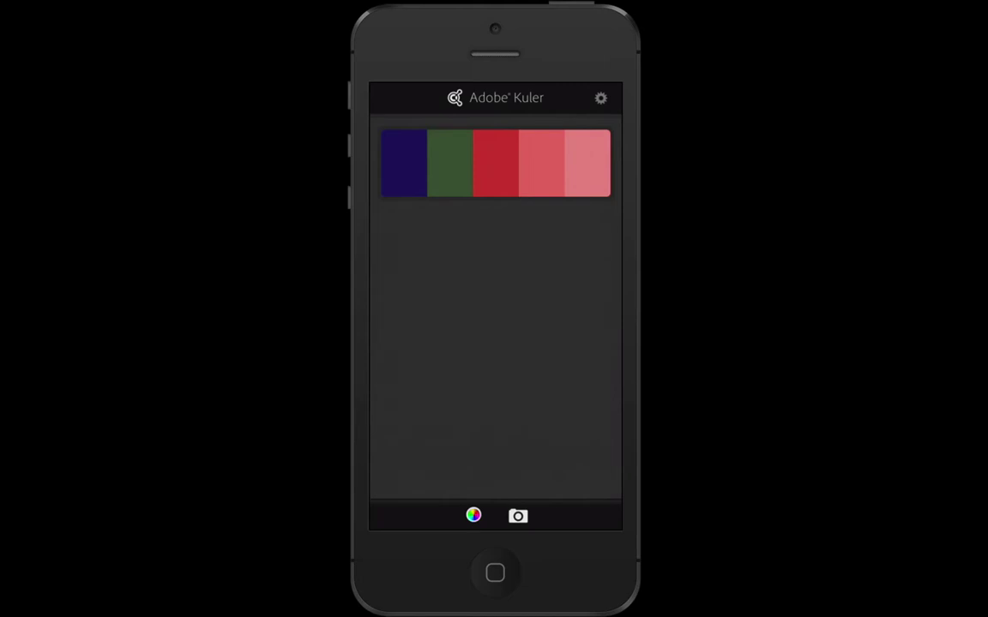
pyautogui.press('Escape')
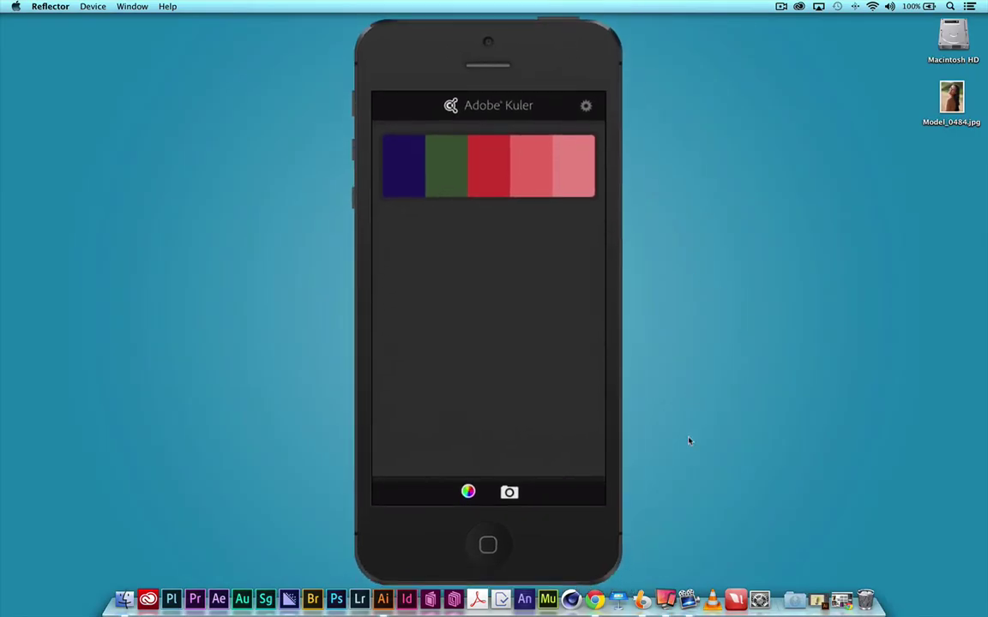
# Restore the banksia.ai Illustrator window and refresh its Kuler panel to sync themes.
pyautogui.click(839, 599)
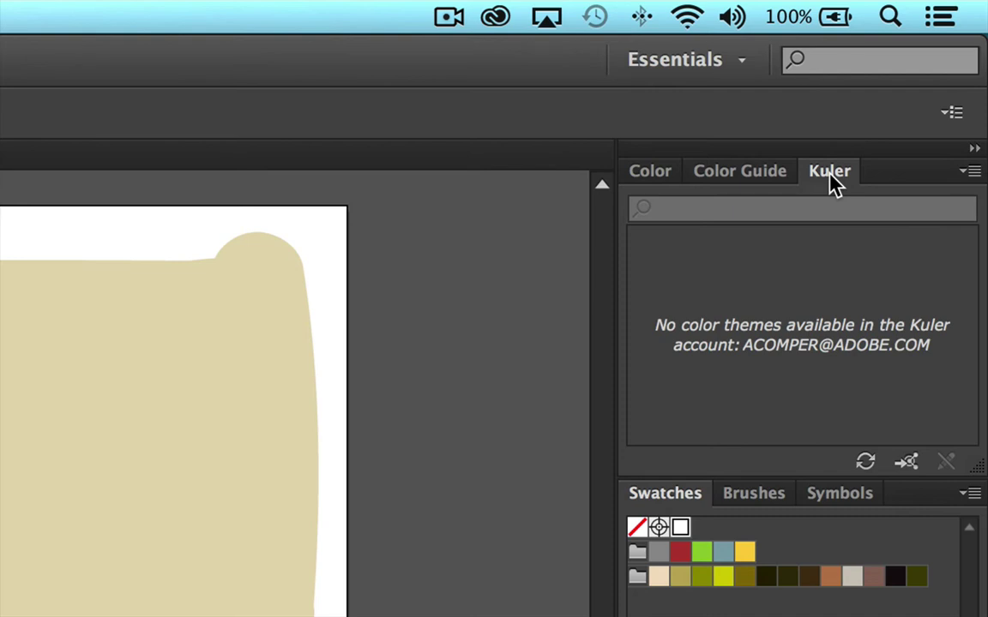
pyautogui.click(864, 465)
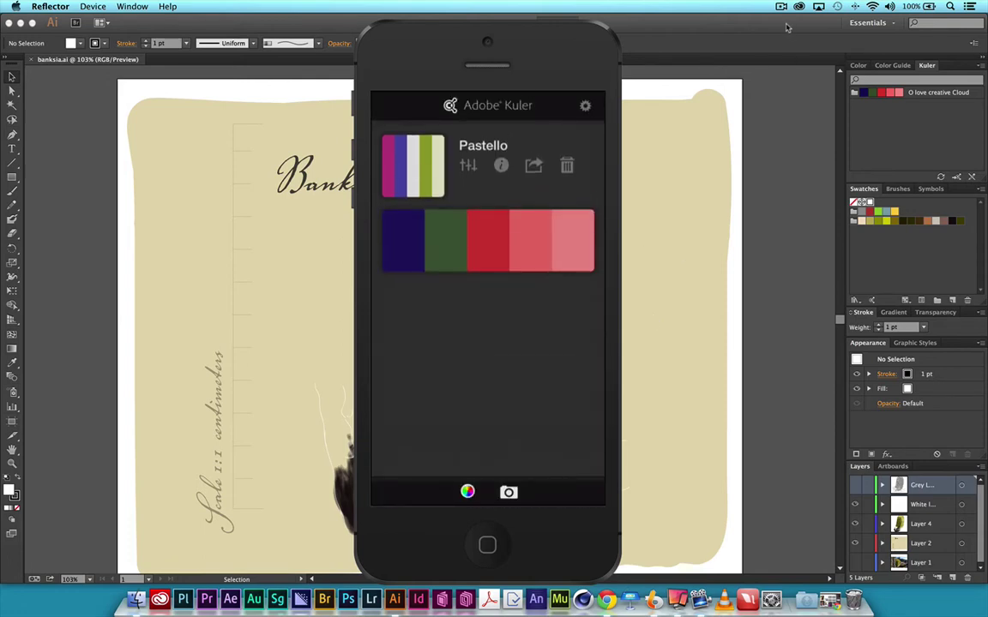
# Bring Illustrator forward and refresh Kuler to pull in the Pastello theme.
pyautogui.click(708, 24)
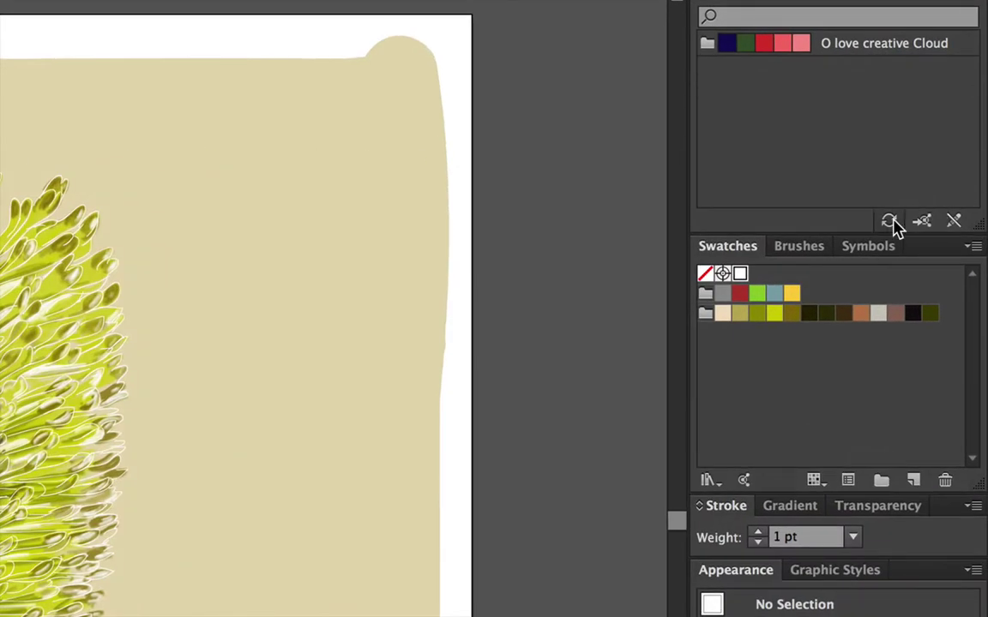
pyautogui.click(907, 204)
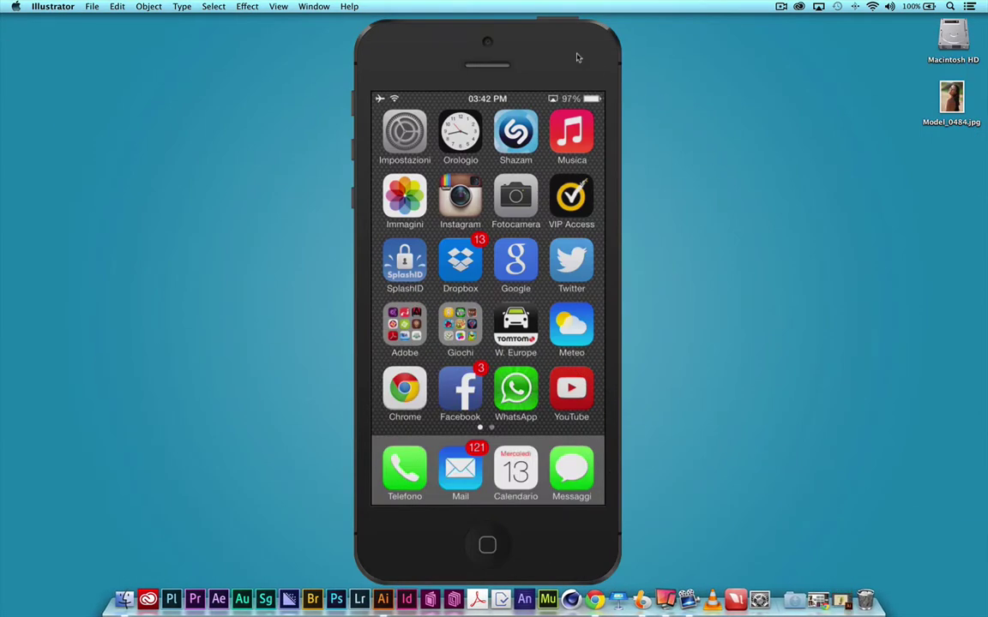
# Quit the iPhone mirror and start mirroring the iPad from Reflector's Dock icon.
pyautogui.click(580, 55)
pyautogui.press('super+q')
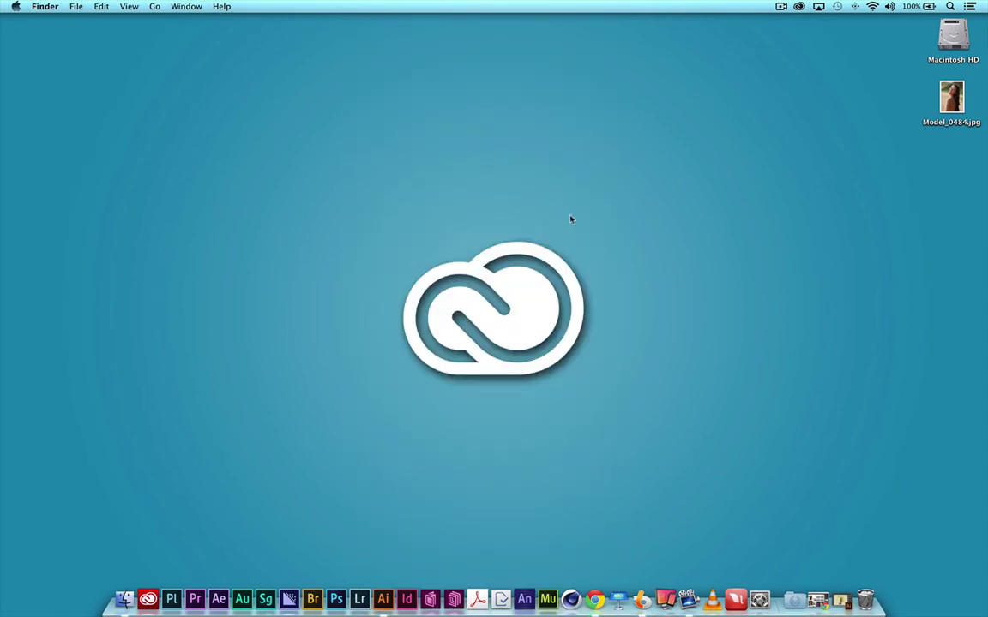
pyautogui.click(666, 598)
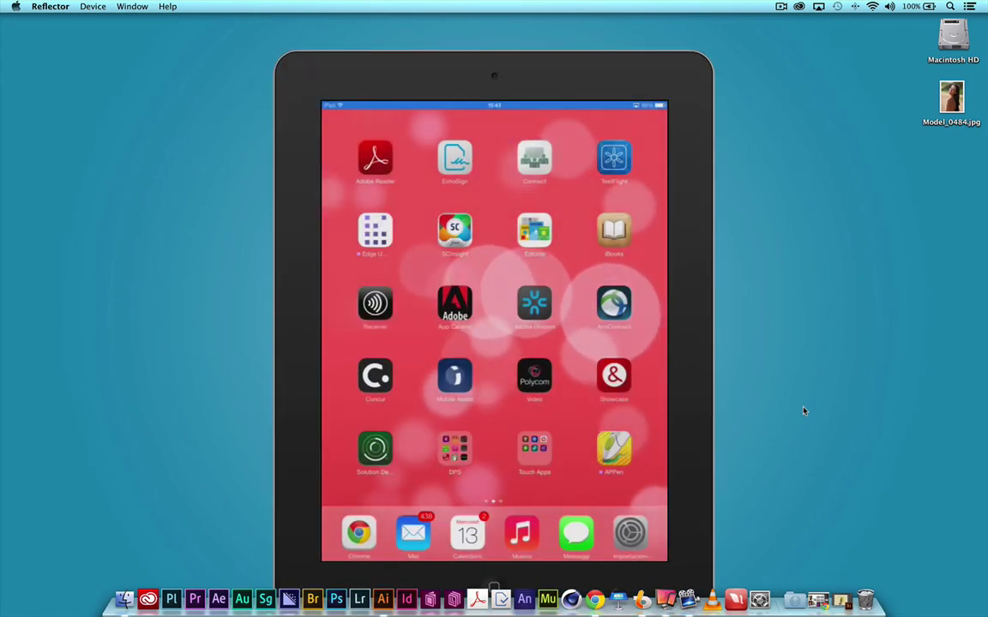
# Switch the iPad mirror to full screen with Cmd+F.
pyautogui.press('super+f')
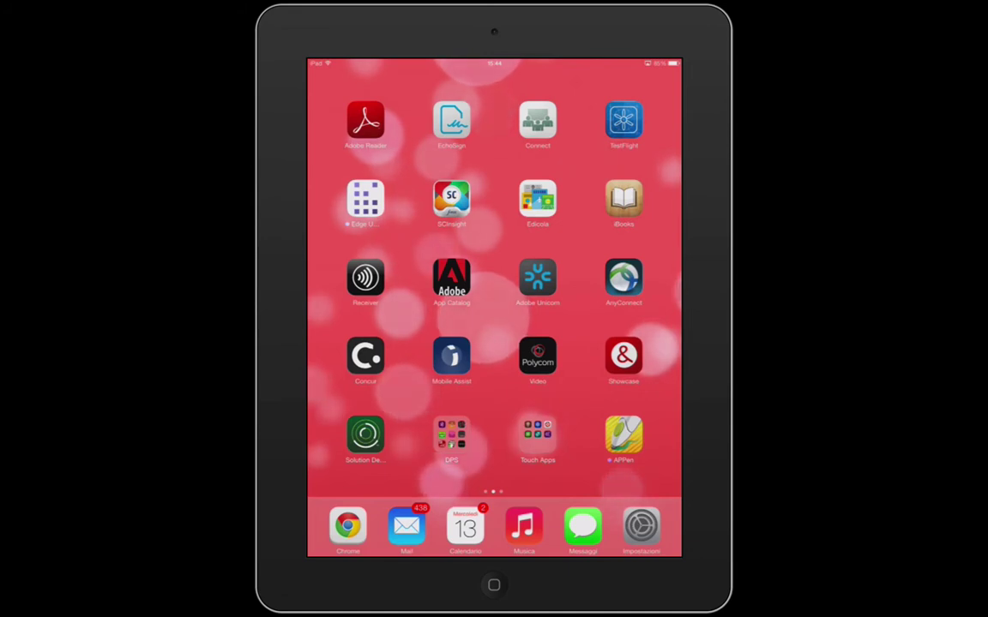
# Open the Touch Apps folder on the mirrored iPad home screen.
pyautogui.click(540, 439)
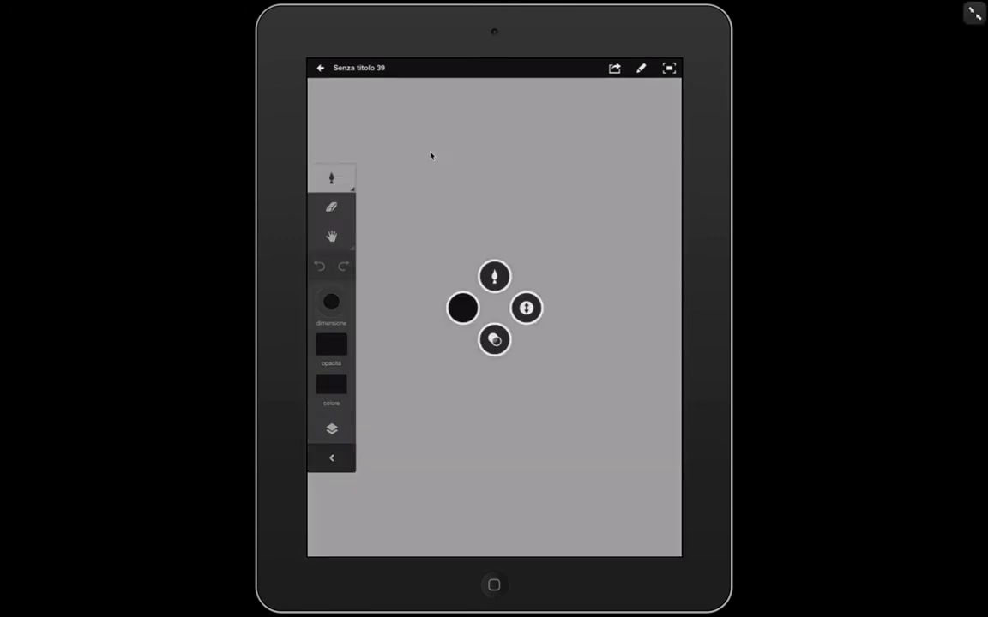
# Switch from panning to the brush tool and shrink its size to a small dot.
pyautogui.click(493, 342)
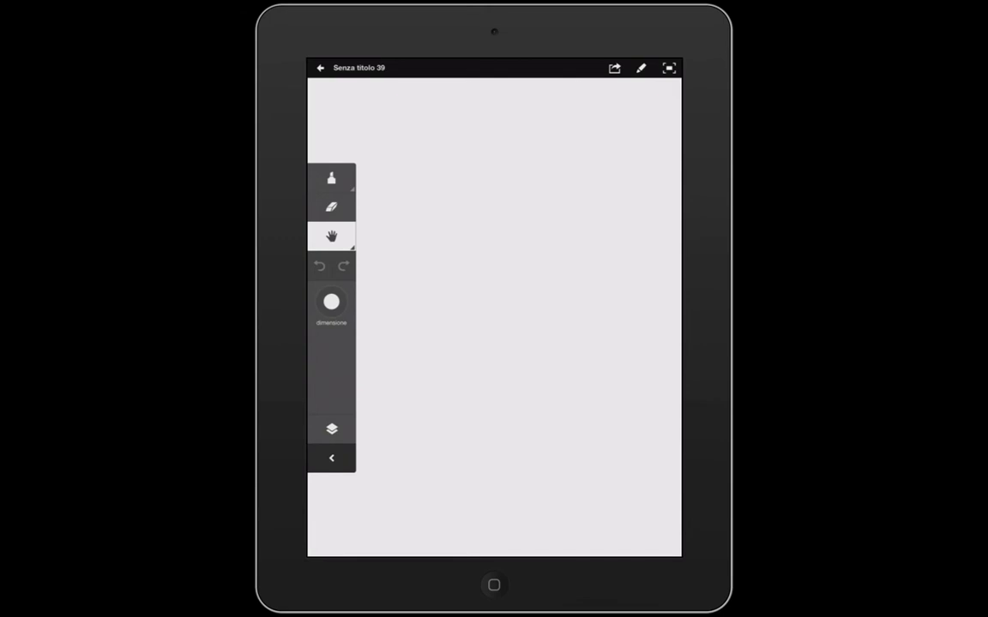
pyautogui.click(331, 177)
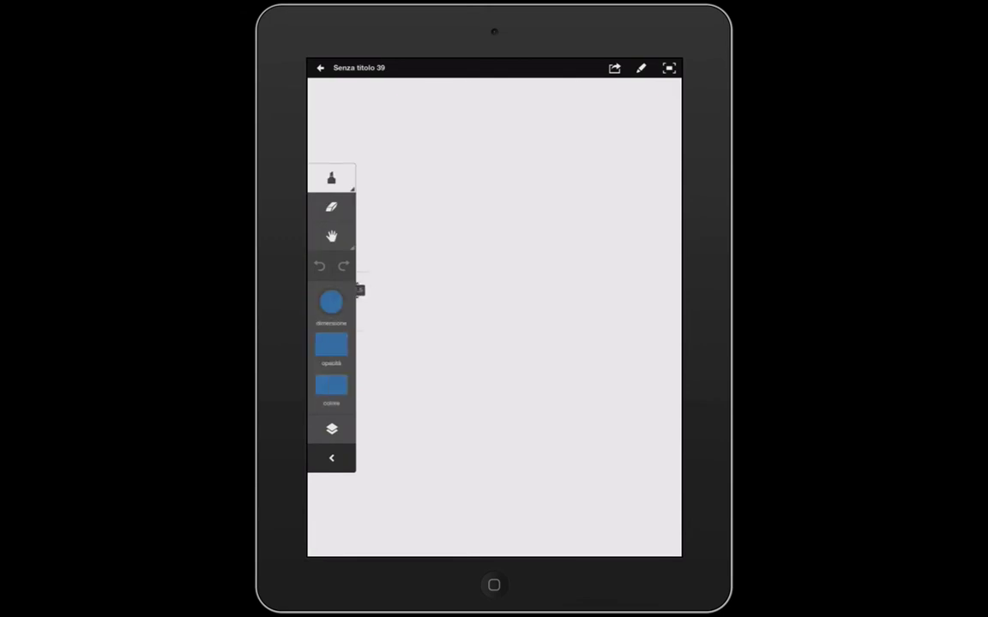
pyautogui.moveTo(331, 302)
pyautogui.mouseDown()
pyautogui.moveTo(364, 304)
pyautogui.moveTo(364, 339)
pyautogui.moveTo(365, 319)
pyautogui.mouseUp()
# Shift the brush colour from blue to magenta with the HSB hue slider.
pyautogui.click(331, 386)
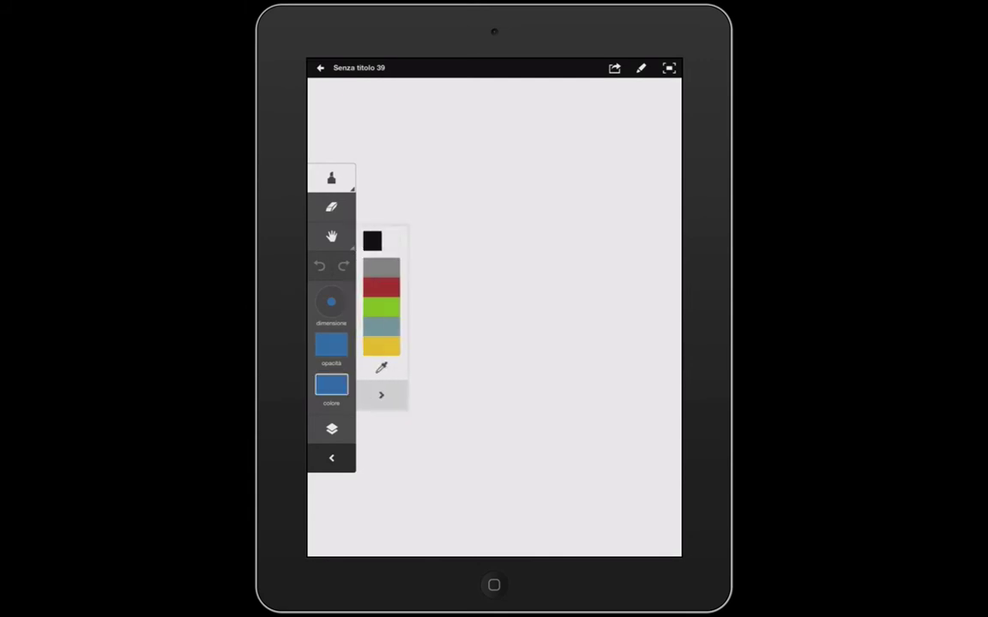
pyautogui.click(381, 394)
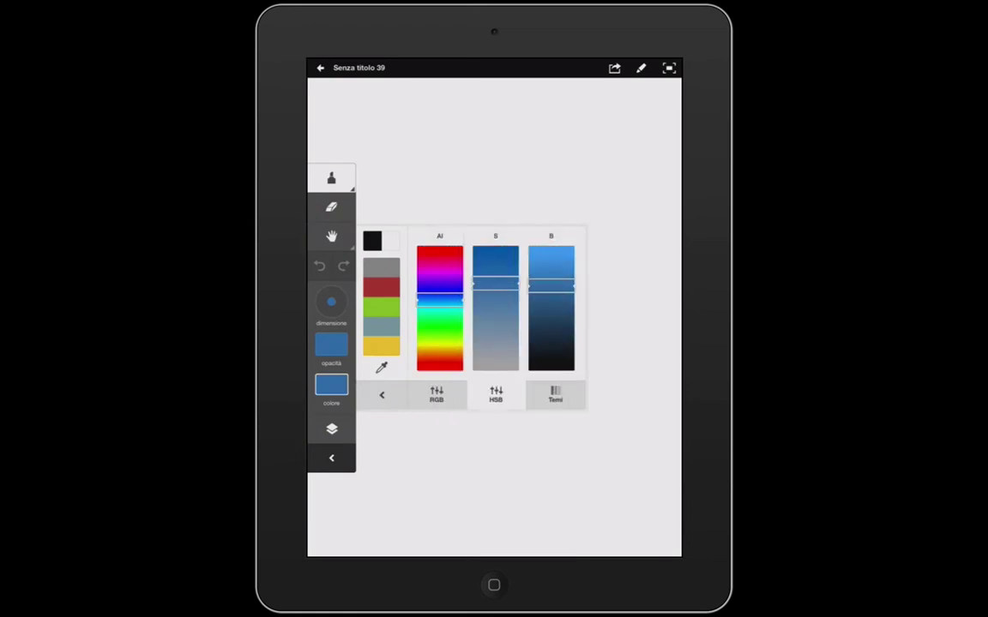
pyautogui.moveTo(439, 297); pyautogui.dragTo(439, 258)
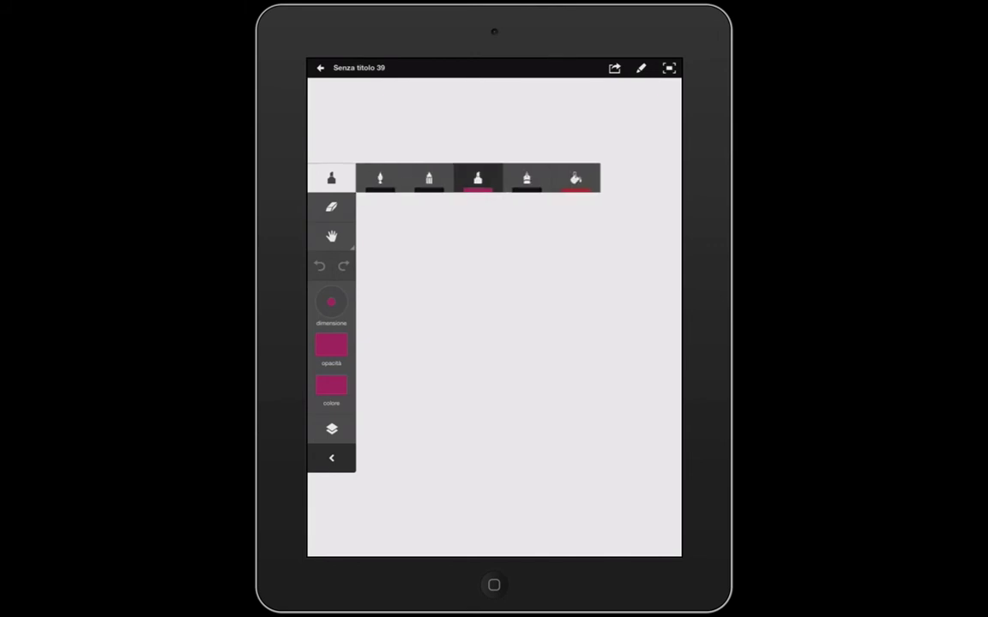
# Choose a different pen at size 7.0 and bring up the stylus settings.
pyautogui.click(429, 178)
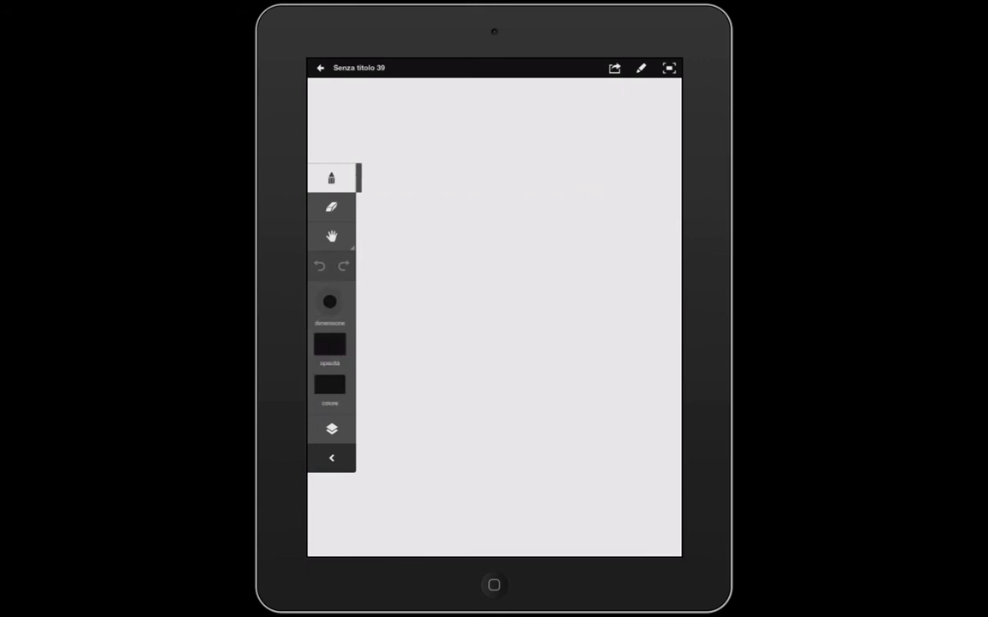
pyautogui.moveTo(331, 301)
pyautogui.mouseDown()
pyautogui.moveTo(331, 324)
pyautogui.moveTo(331, 316)
pyautogui.mouseUp()
pyautogui.click(640, 67)
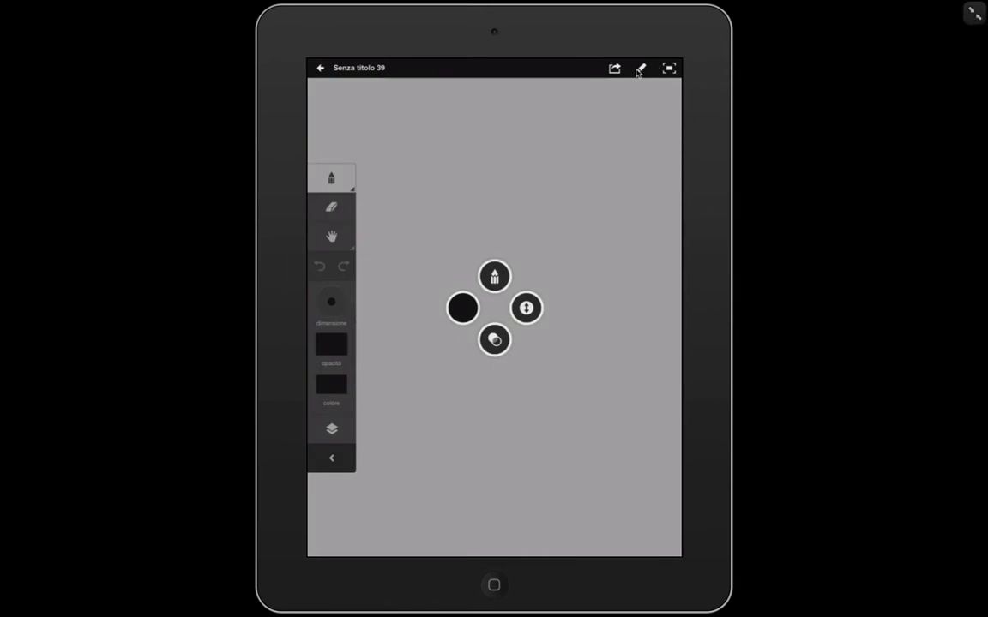
pyautogui.click(639, 67)
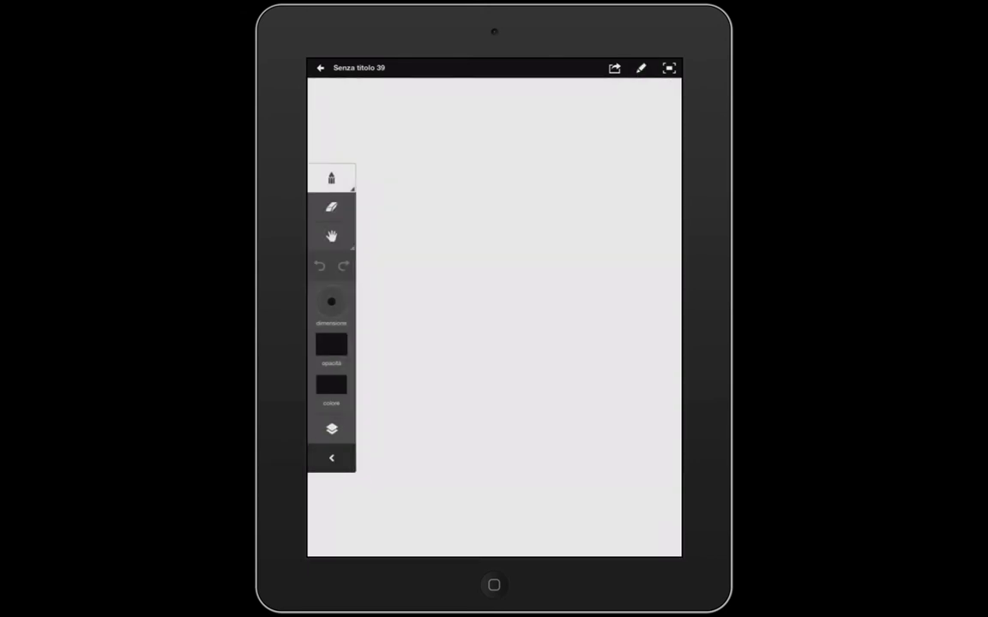
# Draw the profile outline, a second jaw line, closed eye, thick eyebrow and nose side line.
pyautogui.moveTo(467, 141)
pyautogui.mouseDown()
pyautogui.moveTo(386, 313)
pyautogui.moveTo(419, 388)
pyautogui.moveTo(410, 414)
pyautogui.moveTo(418, 476)
pyautogui.moveTo(489, 442)
pyautogui.moveTo(585, 468)
pyautogui.mouseUp()
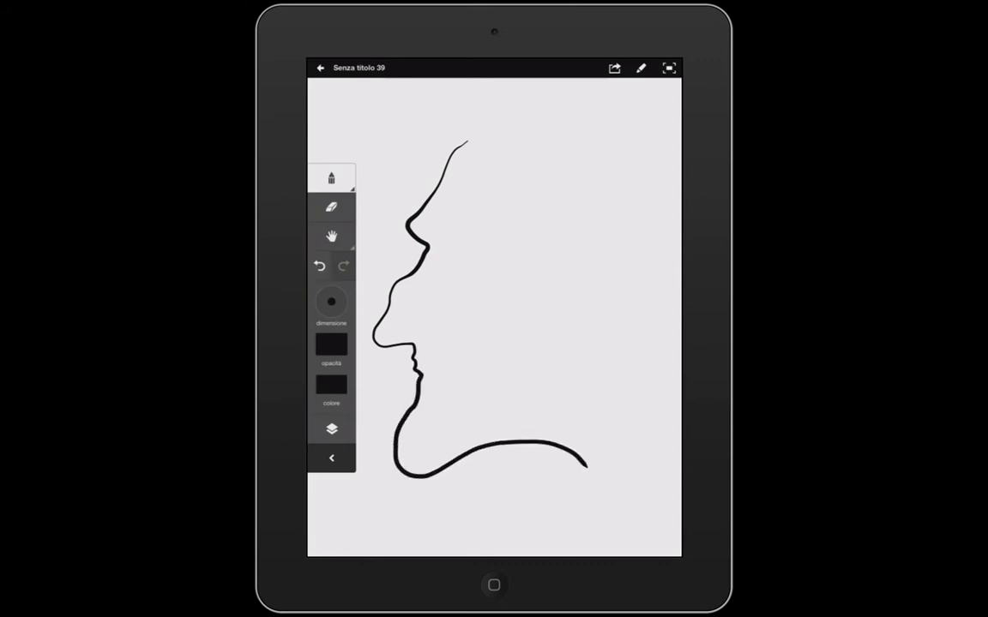
pyautogui.moveTo(487, 440)
pyautogui.mouseDown()
pyautogui.moveTo(610, 422)
pyautogui.moveTo(634, 394)
pyautogui.mouseUp()
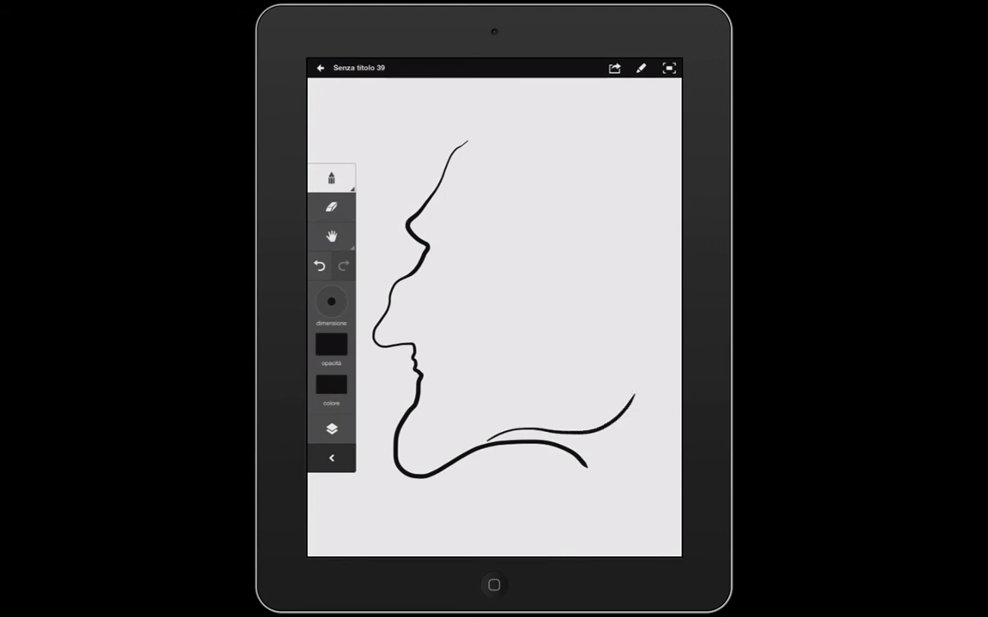
pyautogui.moveTo(442, 221)
pyautogui.mouseDown()
pyautogui.moveTo(441, 243)
pyautogui.moveTo(497, 242)
pyautogui.moveTo(470, 243)
pyautogui.mouseUp()
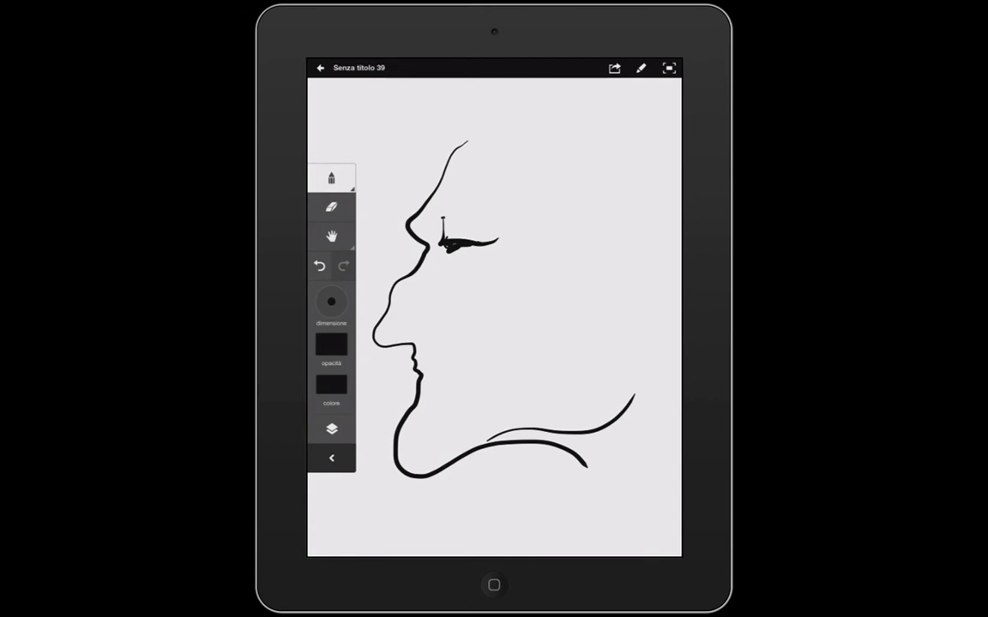
pyautogui.moveTo(438, 214)
pyautogui.mouseDown()
pyautogui.moveTo(514, 201)
pyautogui.moveTo(527, 219)
pyautogui.mouseUp()
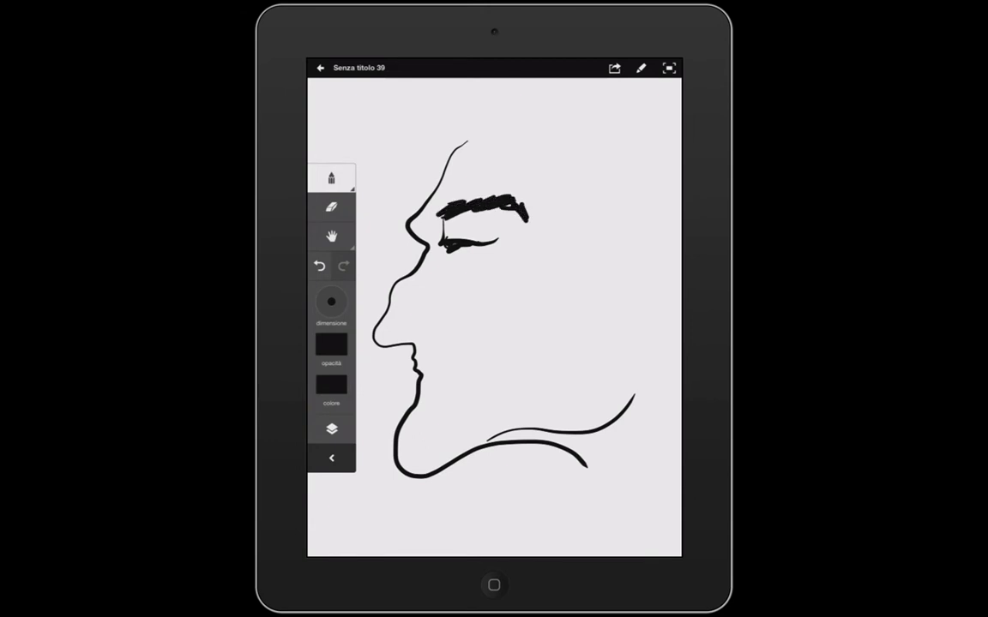
pyautogui.moveTo(463, 199); pyautogui.dragTo(440, 209)
pyautogui.moveTo(439, 262)
pyautogui.mouseDown()
pyautogui.moveTo(419, 292)
pyautogui.moveTo(424, 341)
pyautogui.moveTo(489, 349)
pyautogui.mouseUp()
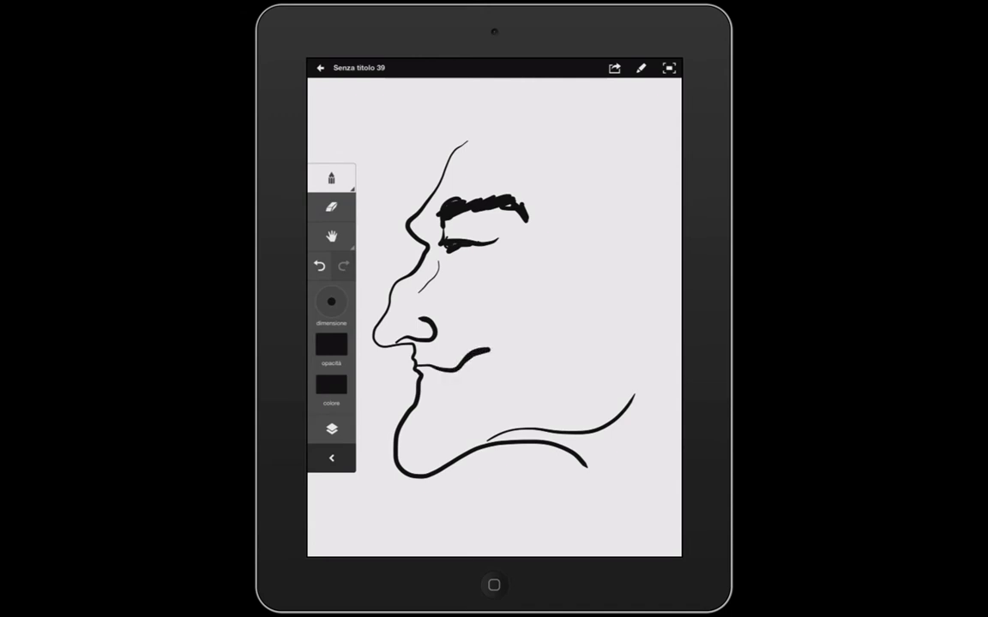
# Add cheek creases, the back neck line, a darker lower lip, nose hatching and an eyelid line.
pyautogui.moveTo(442, 321); pyautogui.dragTo(507, 375)
pyautogui.moveTo(549, 285); pyautogui.dragTo(513, 346)
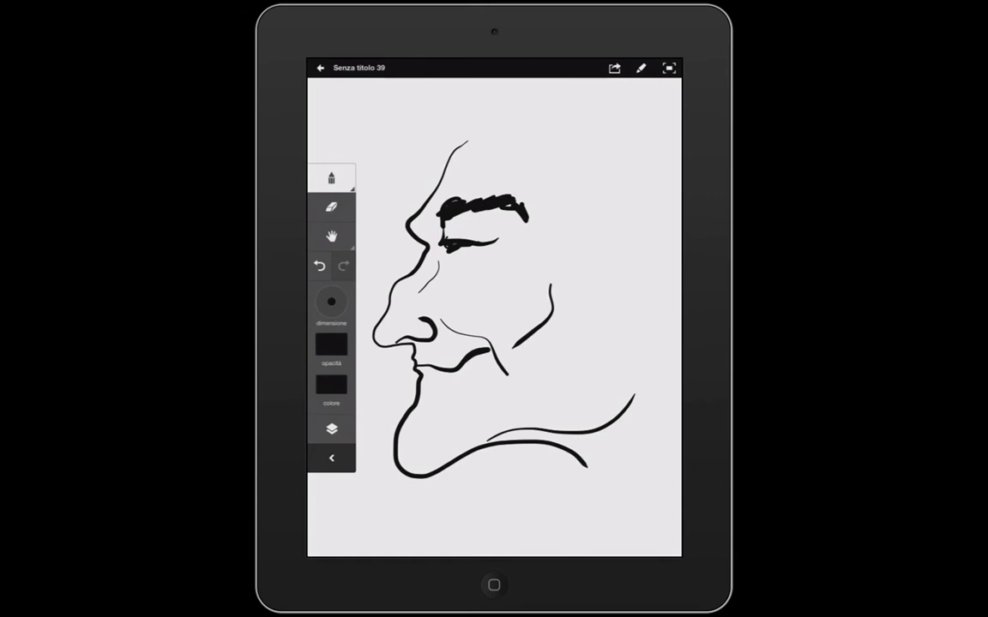
pyautogui.moveTo(658, 366); pyautogui.dragTo(610, 474)
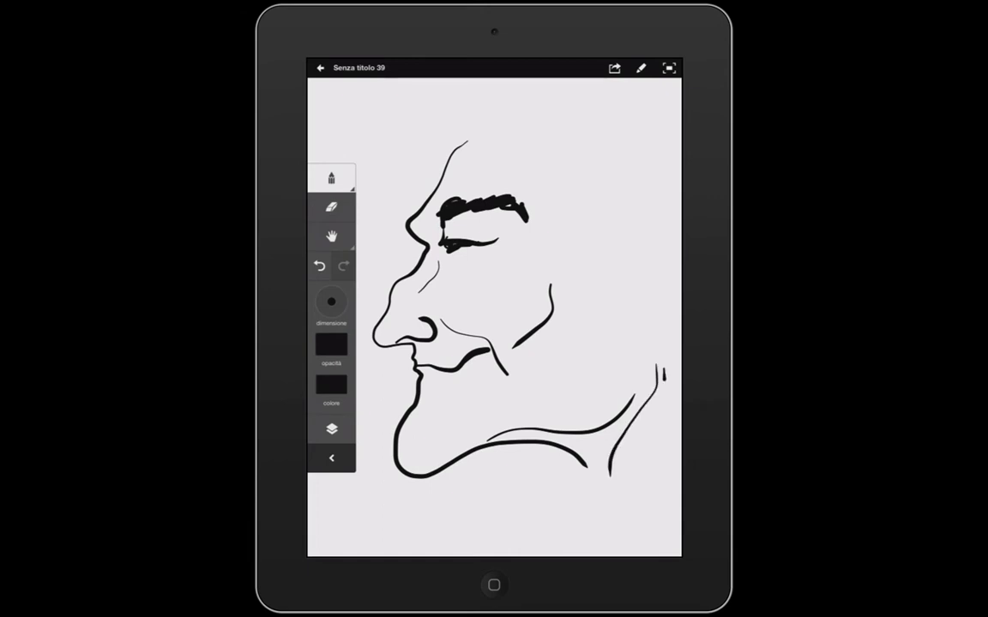
pyautogui.moveTo(418, 374); pyautogui.dragTo(453, 378)
pyautogui.moveTo(440, 263); pyautogui.dragTo(417, 307)
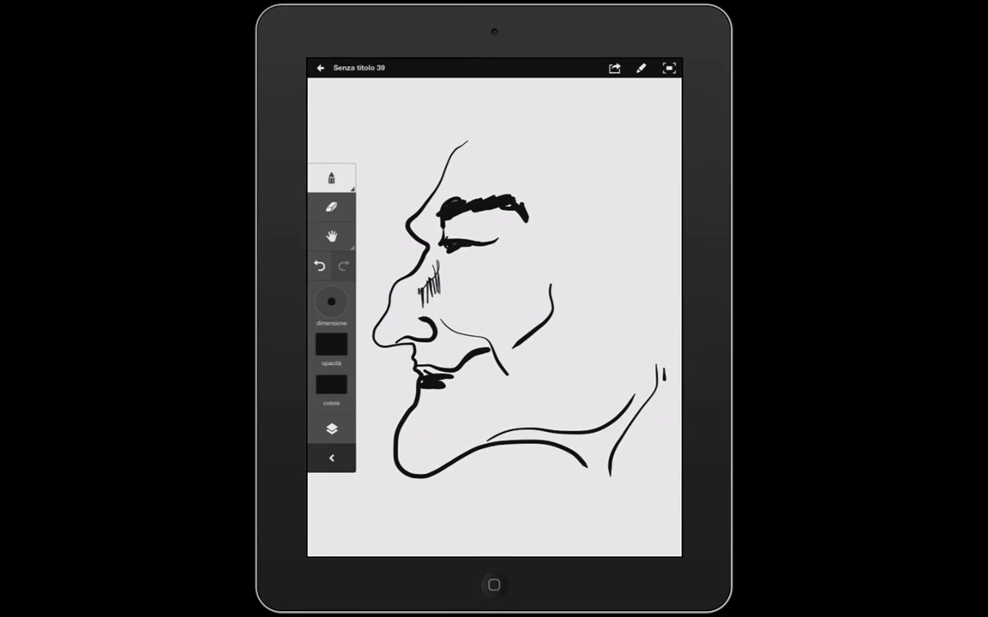
pyautogui.moveTo(504, 236); pyautogui.dragTo(521, 226)
# Sketch hair strokes over the head, a forehead band, and the back of the head and neck.
pyautogui.moveTo(379, 197); pyautogui.dragTo(455, 168)
pyautogui.moveTo(372, 165)
pyautogui.mouseDown()
pyautogui.moveTo(444, 155)
pyautogui.moveTo(421, 153)
pyautogui.moveTo(452, 136)
pyautogui.mouseUp()
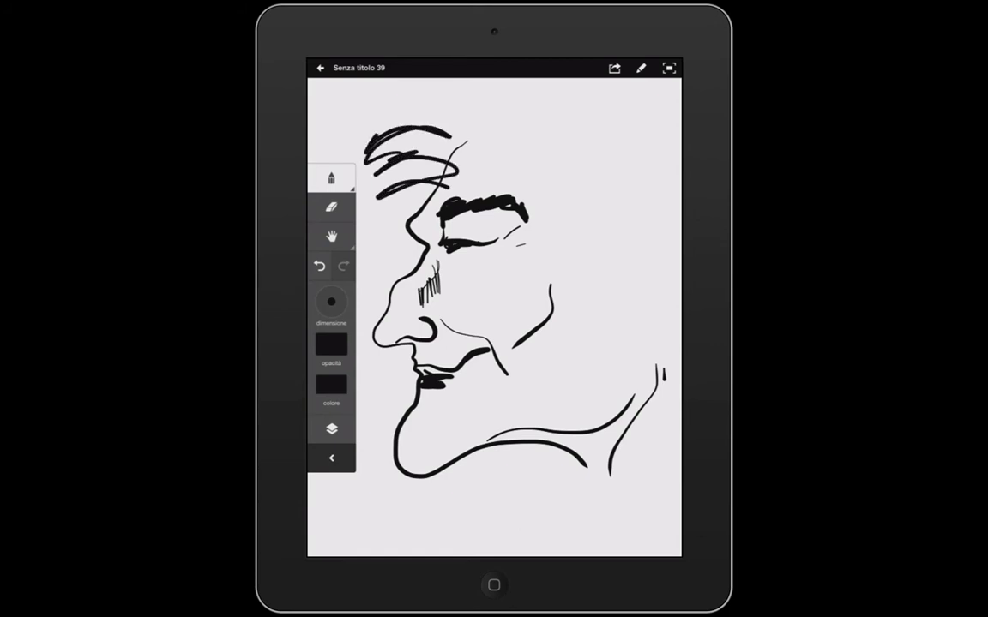
pyautogui.moveTo(372, 120)
pyautogui.mouseDown()
pyautogui.moveTo(412, 98)
pyautogui.moveTo(664, 176)
pyautogui.mouseUp()
pyautogui.moveTo(398, 108); pyautogui.dragTo(677, 95)
pyautogui.moveTo(596, 146); pyautogui.dragTo(639, 120)
pyautogui.moveTo(622, 171); pyautogui.dragTo(665, 176)
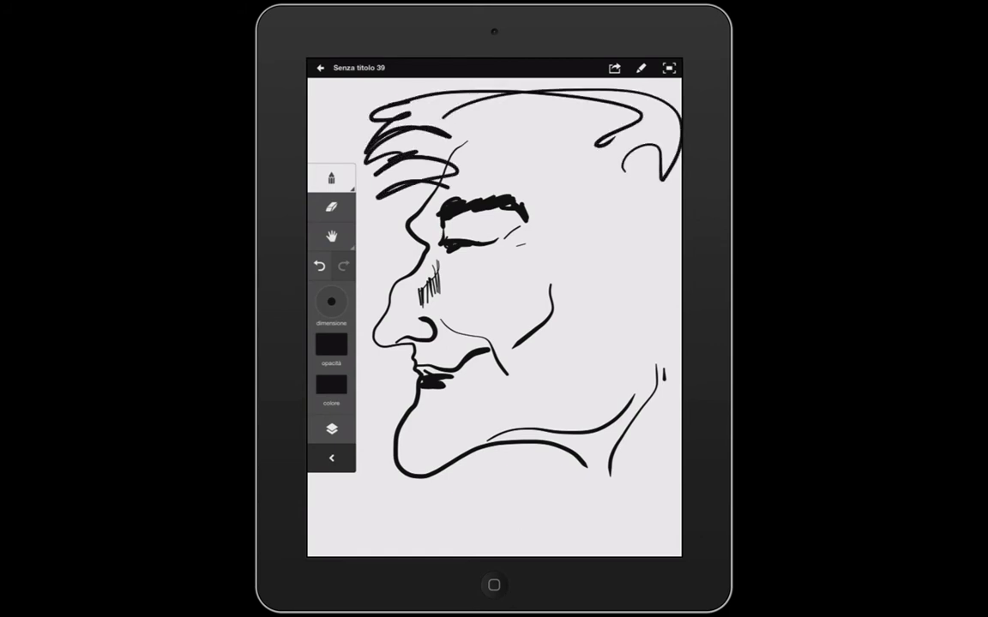
pyautogui.moveTo(403, 176)
pyautogui.mouseDown()
pyautogui.moveTo(647, 157)
pyautogui.moveTo(493, 176)
pyautogui.mouseUp()
pyautogui.moveTo(630, 168)
pyautogui.mouseDown()
pyautogui.moveTo(617, 223)
pyautogui.moveTo(654, 313)
pyautogui.mouseUp()
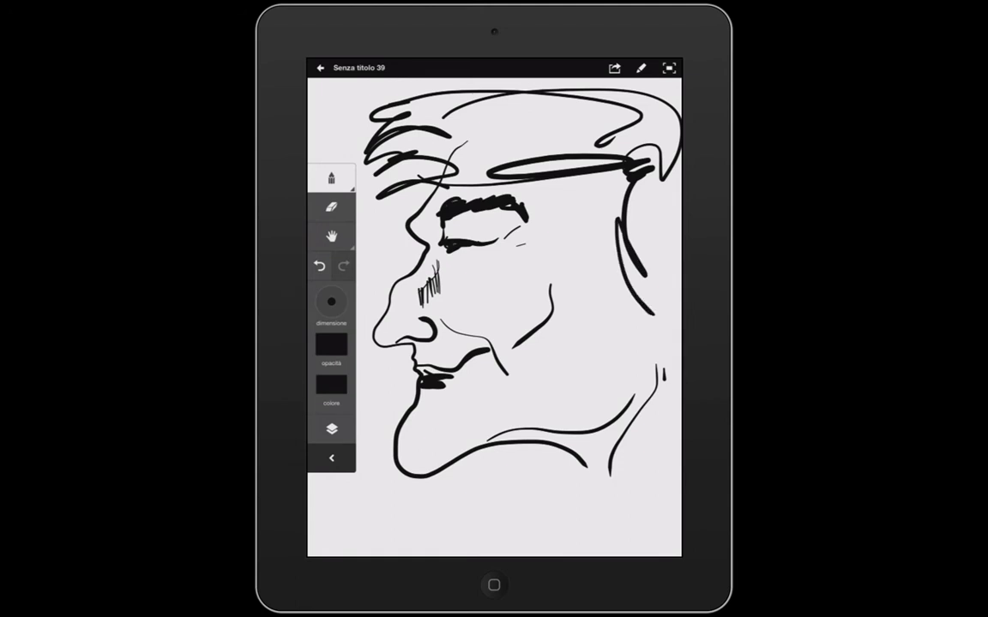
pyautogui.moveTo(650, 264); pyautogui.dragTo(660, 330)
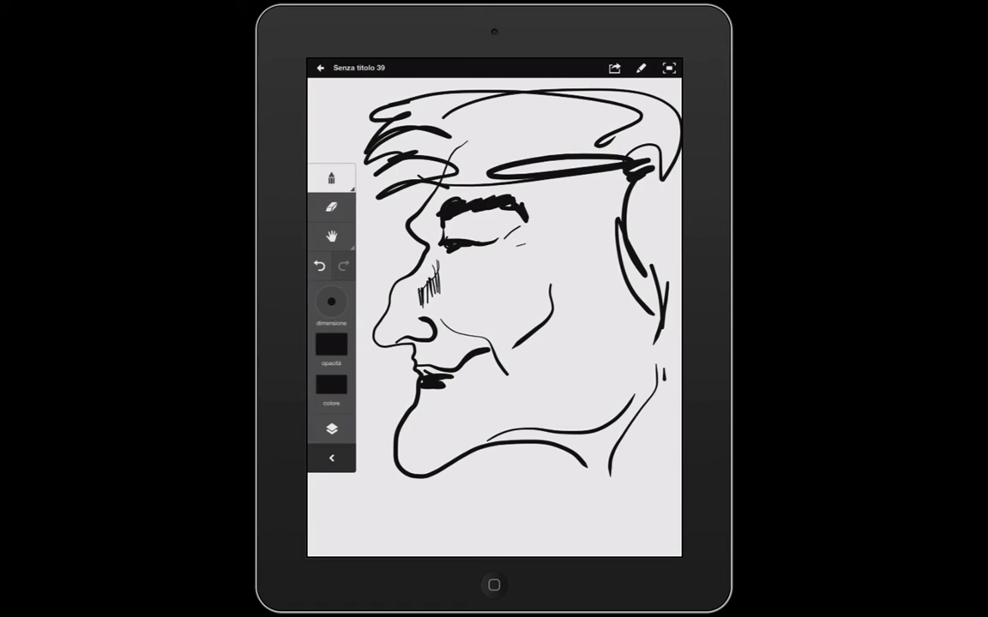
pyautogui.scroll(5, 429, 283)
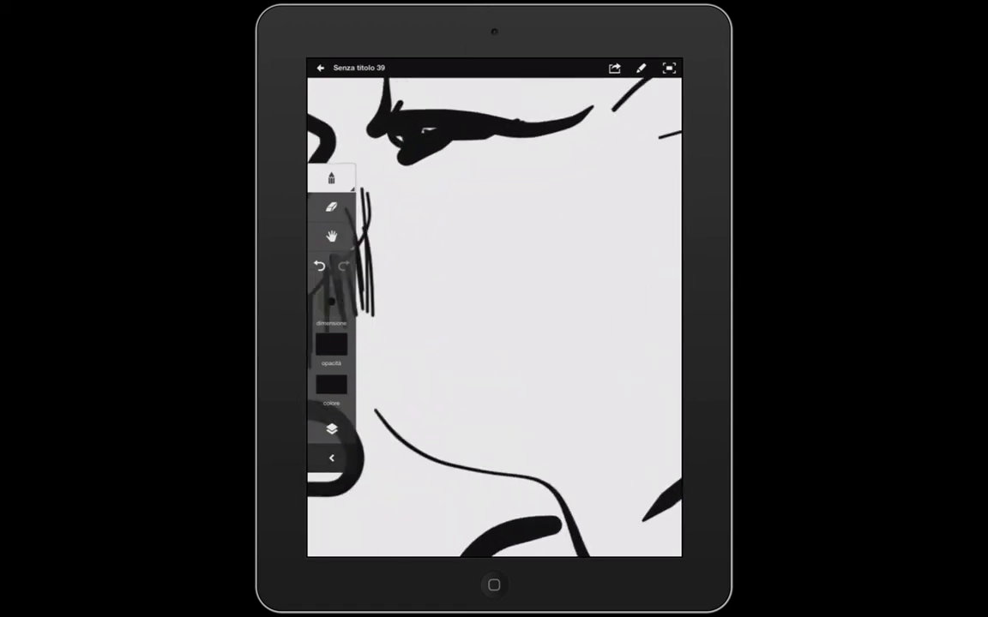
pyautogui.scroll(2, 497, 360)
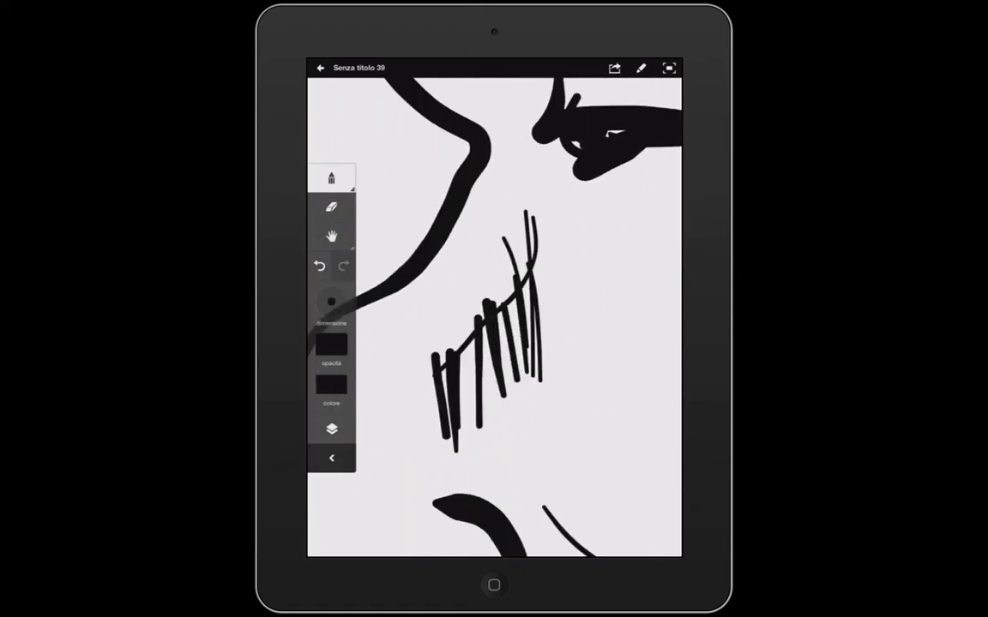
pyautogui.scroll(2, 497, 361)
pyautogui.scroll(1, 498, 360)
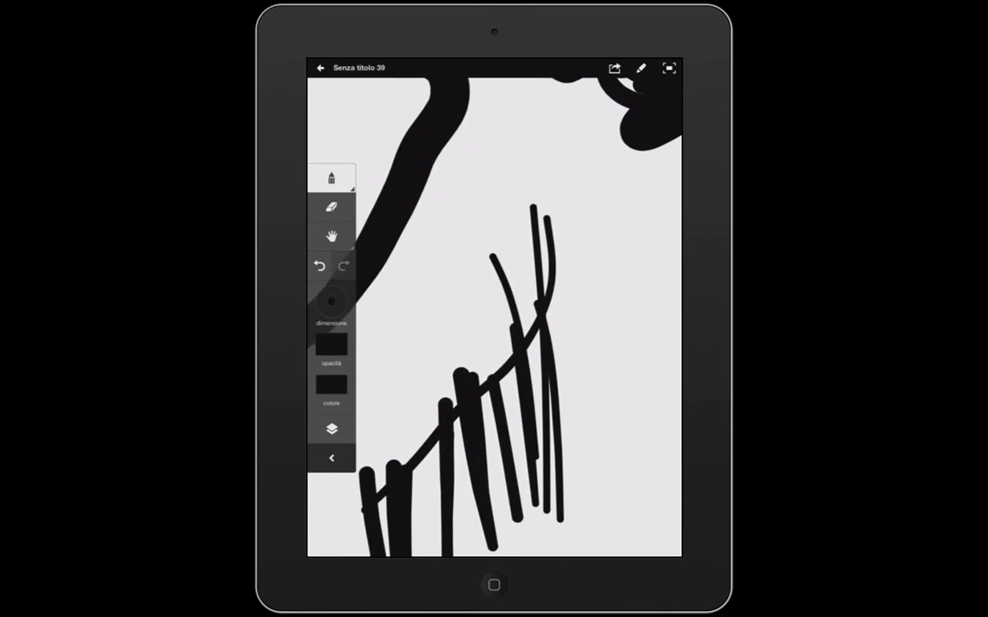
pyautogui.scroll(3, 494, 317)
pyautogui.scroll(-3, 494, 318)
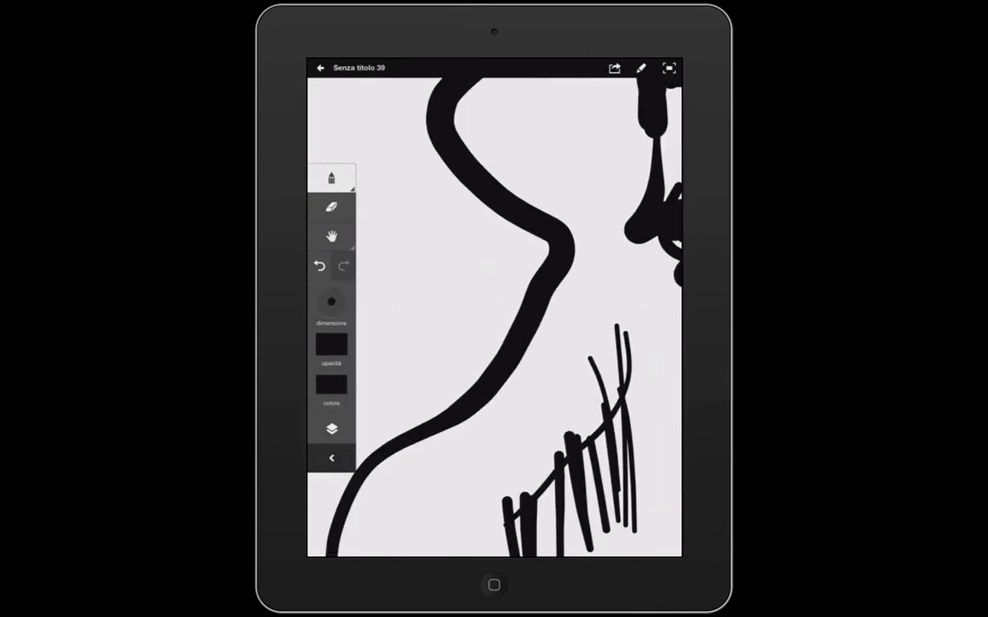
pyautogui.scroll(-3, 494, 317)
pyautogui.scroll(3, 494, 317)
pyautogui.scroll(-3, 493, 317)
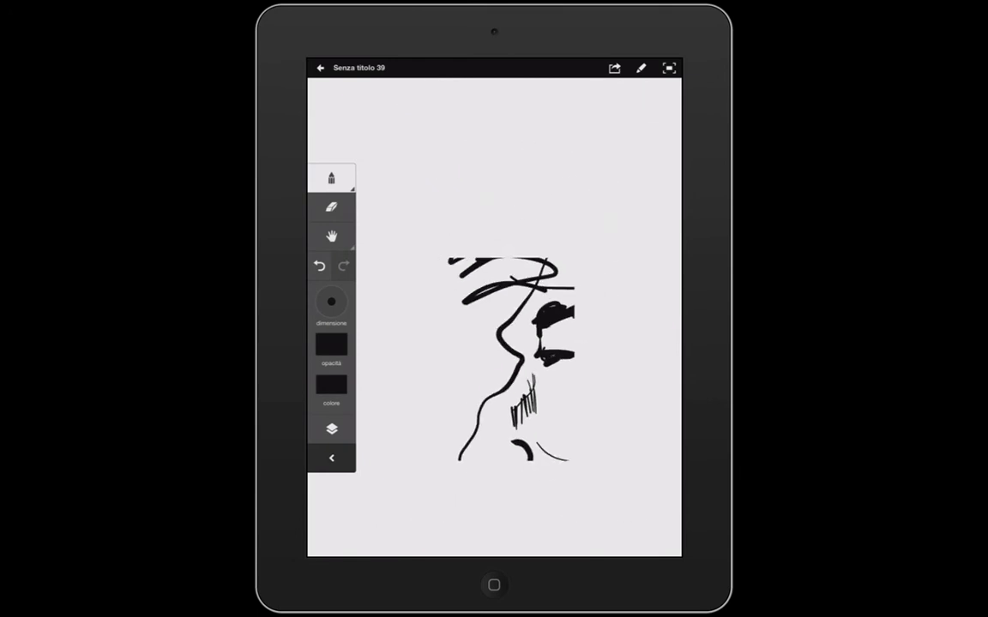
pyautogui.scroll(2, 494, 317)
pyautogui.scroll(-3, 494, 317)
pyautogui.scroll(3, 494, 317)
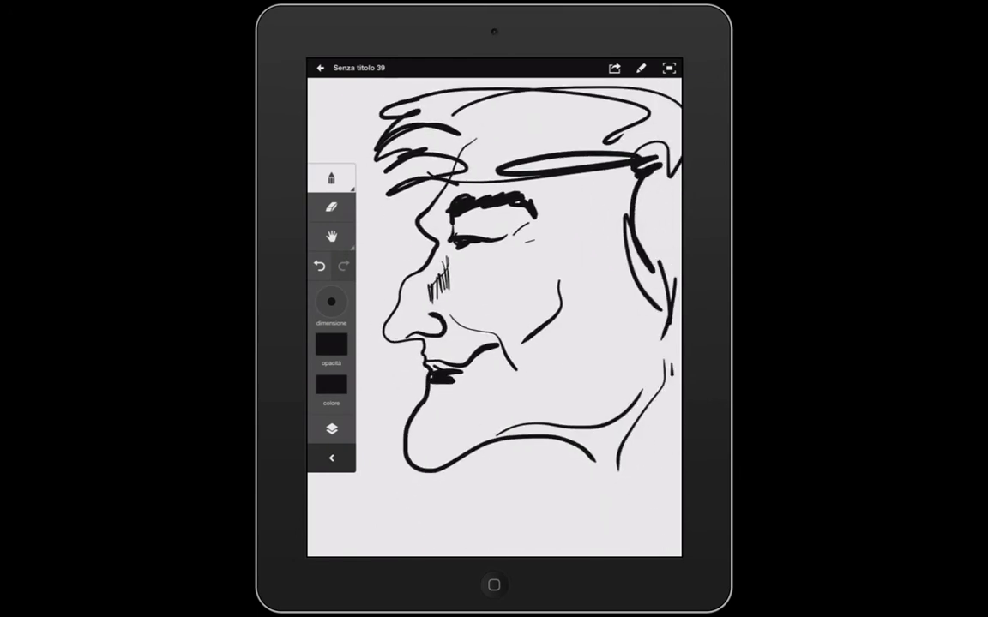
pyautogui.scroll(-3, 494, 317)
pyautogui.scroll(2, 494, 318)
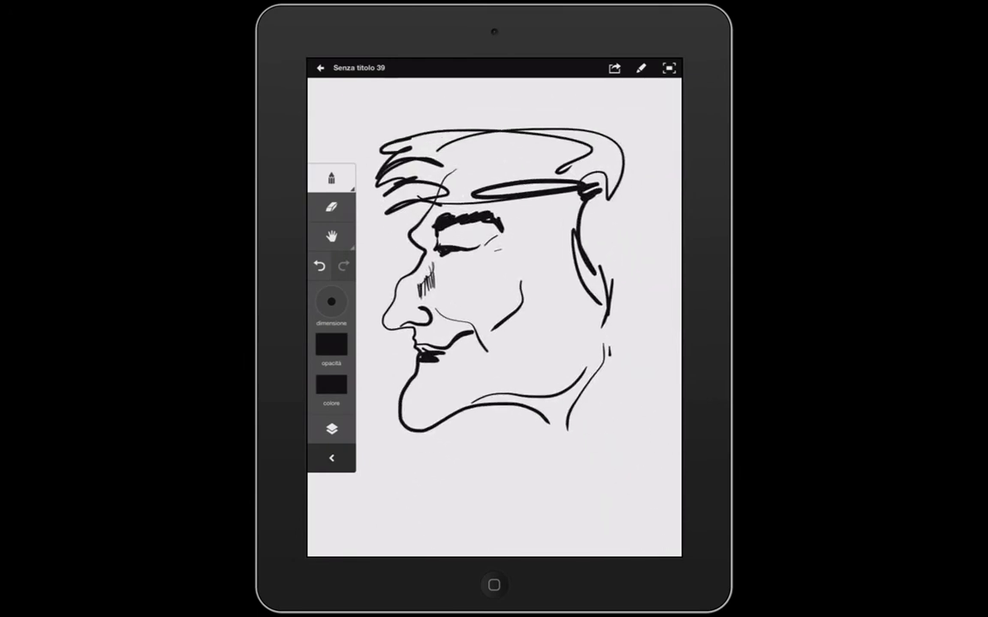
# Draw the shoulder line, a V-shaped neck stroke and parallel collar lines under the chin.
pyautogui.moveTo(642, 373); pyautogui.dragTo(532, 486)
pyautogui.moveTo(547, 417); pyautogui.dragTo(529, 489)
pyautogui.moveTo(657, 361); pyautogui.dragTo(531, 487)
pyautogui.moveTo(650, 377); pyautogui.dragTo(538, 480)
pyautogui.moveTo(551, 423); pyautogui.dragTo(471, 517)
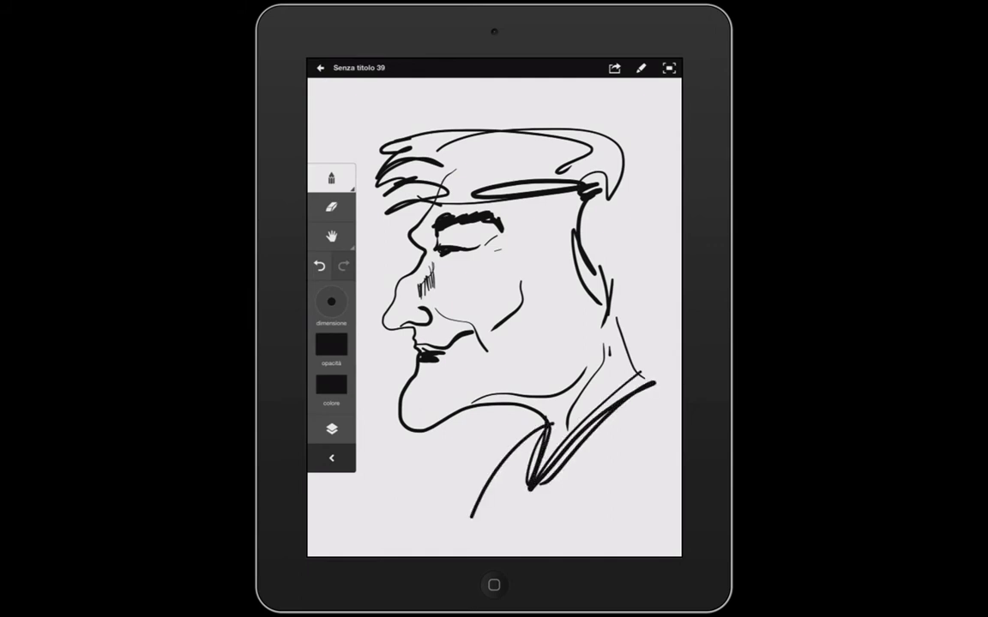
pyautogui.moveTo(617, 319); pyautogui.dragTo(636, 369)
# Outline and hatch the back of the head, nape and hair, adding sweeping hair strokes.
pyautogui.moveTo(602, 134); pyautogui.dragTo(636, 330)
pyautogui.moveTo(644, 204); pyautogui.dragTo(662, 275)
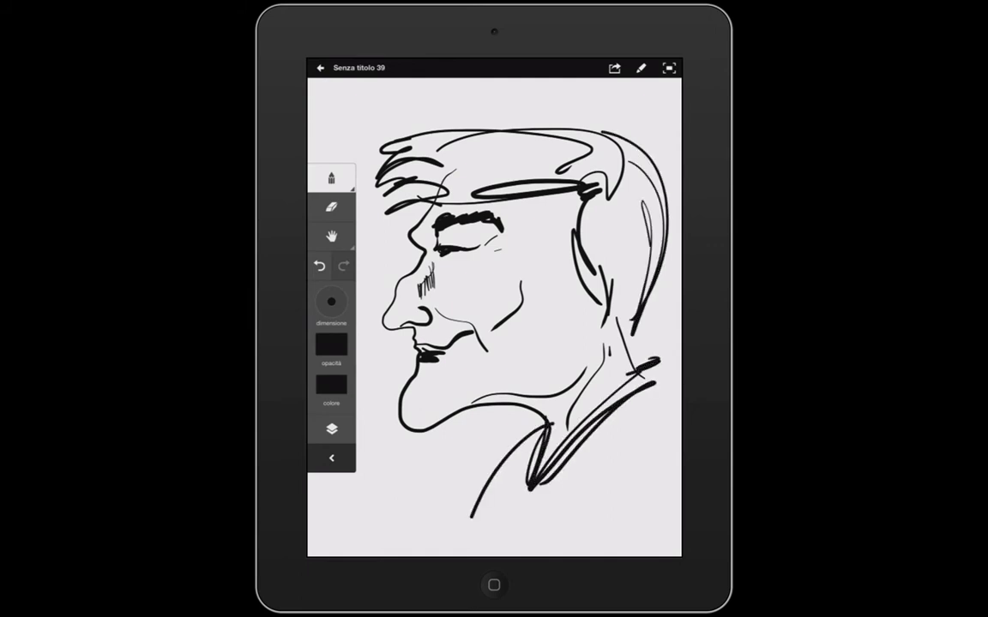
pyautogui.moveTo(635, 319)
pyautogui.mouseDown()
pyautogui.moveTo(626, 353)
pyautogui.moveTo(631, 326)
pyautogui.moveTo(592, 240)
pyautogui.moveTo(584, 187)
pyautogui.mouseUp()
pyautogui.moveTo(604, 225); pyautogui.dragTo(589, 194)
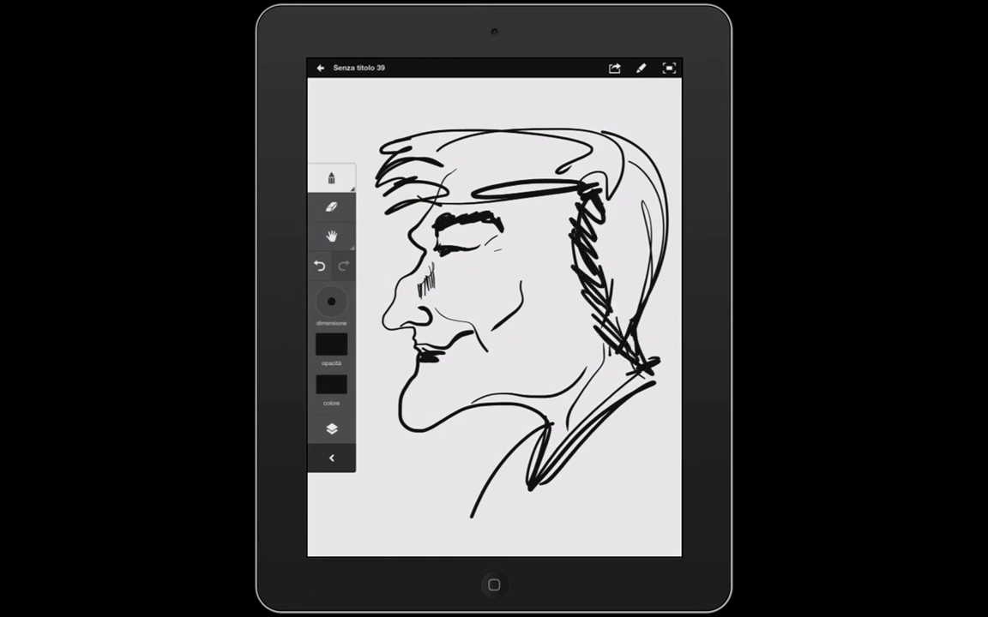
pyautogui.moveTo(377, 142)
pyautogui.mouseDown()
pyautogui.moveTo(531, 102)
pyautogui.moveTo(524, 94)
pyautogui.moveTo(566, 137)
pyautogui.moveTo(568, 159)
pyautogui.mouseUp()
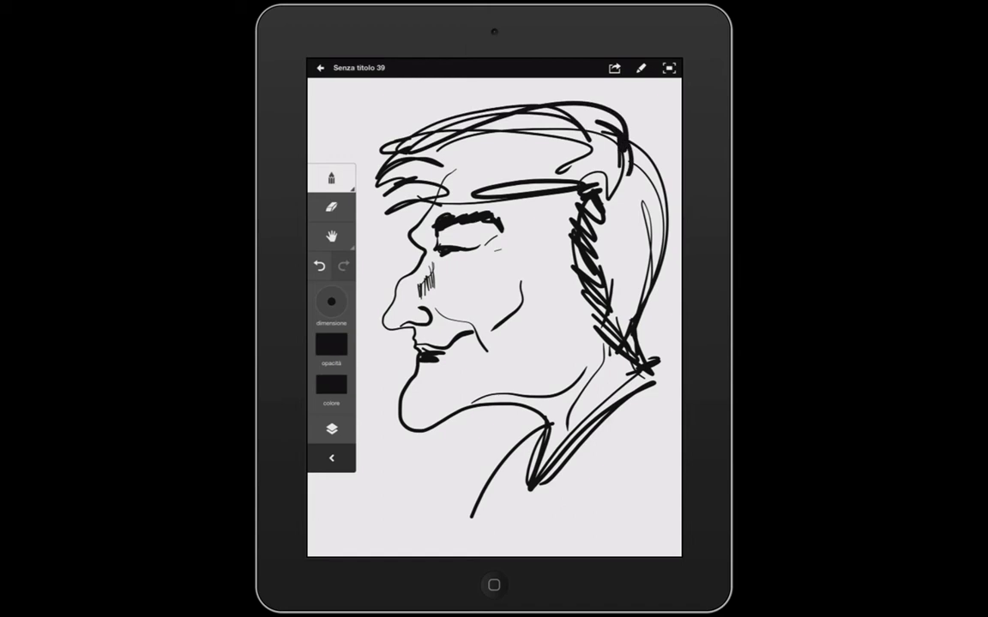
pyautogui.moveTo(639, 137); pyautogui.dragTo(678, 257)
pyautogui.moveTo(653, 155); pyautogui.dragTo(662, 274)
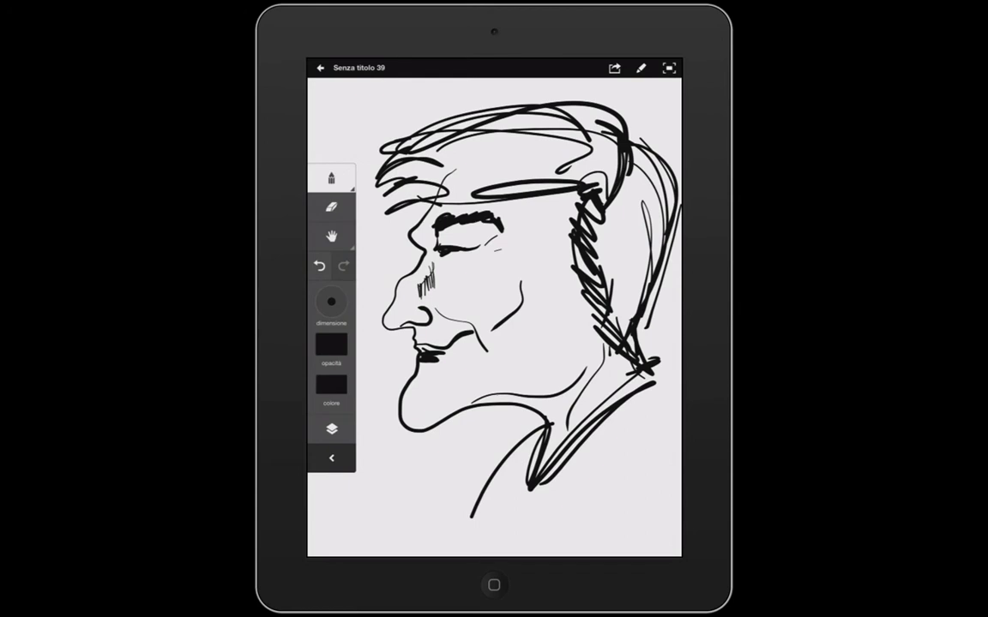
# Add thin shading lines on the temple and forehead, and extend the collar strokes.
pyautogui.moveTo(537, 204); pyautogui.dragTo(504, 239)
pyautogui.moveTo(506, 174); pyautogui.dragTo(463, 202)
pyautogui.moveTo(649, 365); pyautogui.dragTo(681, 371)
pyautogui.moveTo(538, 415); pyautogui.dragTo(474, 499)
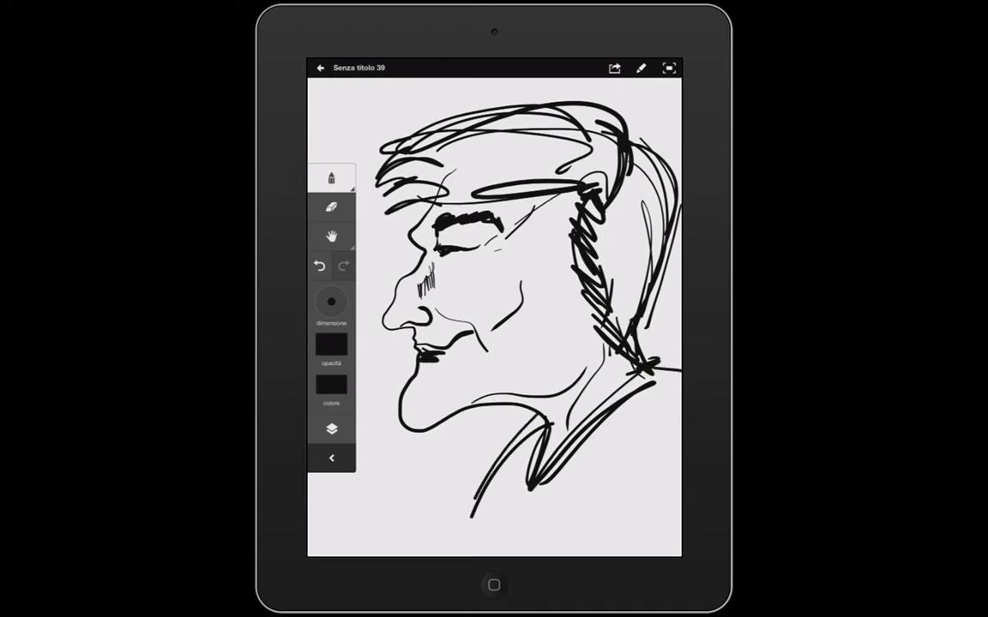
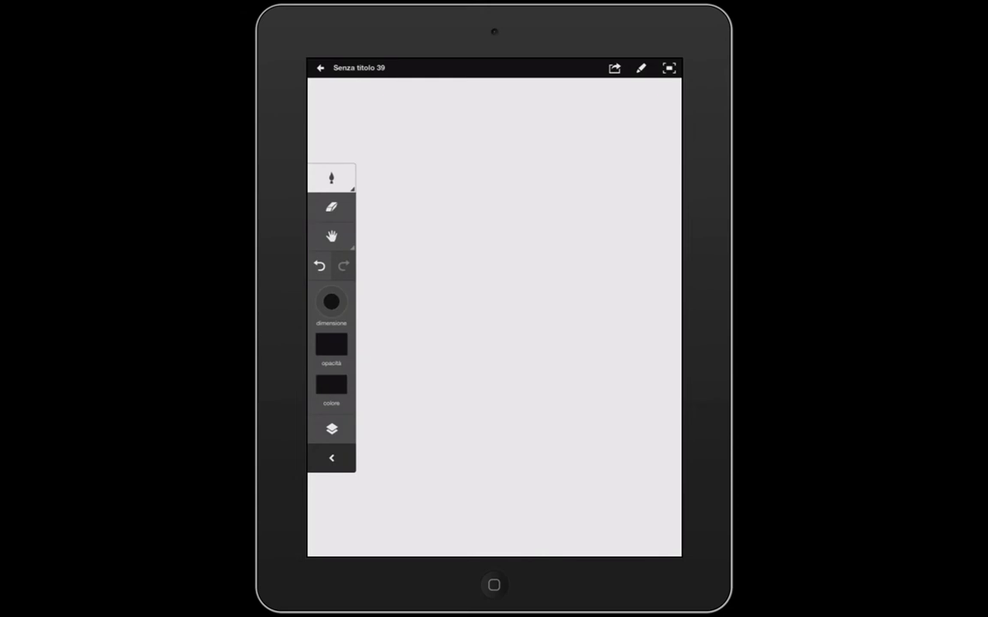
# Draw the face profile with eyebrow, nostrils, mouth, cheek, lashes, lower lip and jaw lines.
pyautogui.moveTo(465, 158)
pyautogui.mouseDown()
pyautogui.moveTo(418, 235)
pyautogui.moveTo(442, 261)
pyautogui.moveTo(379, 368)
pyautogui.moveTo(429, 407)
pyautogui.moveTo(419, 450)
pyautogui.moveTo(605, 496)
pyautogui.mouseUp()
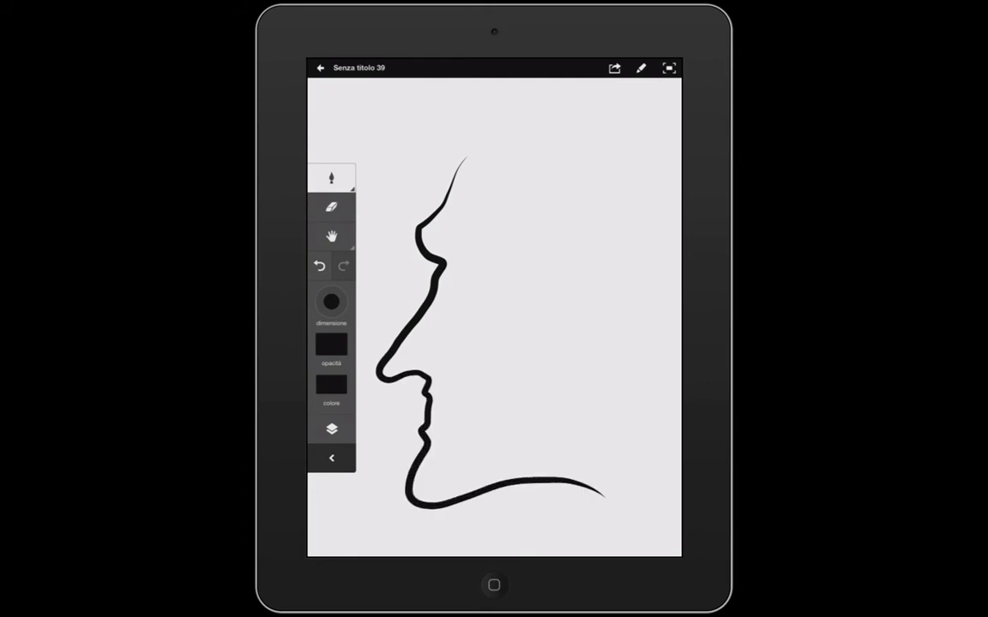
pyautogui.moveTo(463, 226)
pyautogui.mouseDown()
pyautogui.moveTo(460, 258)
pyautogui.moveTo(544, 246)
pyautogui.moveTo(470, 263)
pyautogui.moveTo(528, 201)
pyautogui.moveTo(480, 220)
pyautogui.mouseUp()
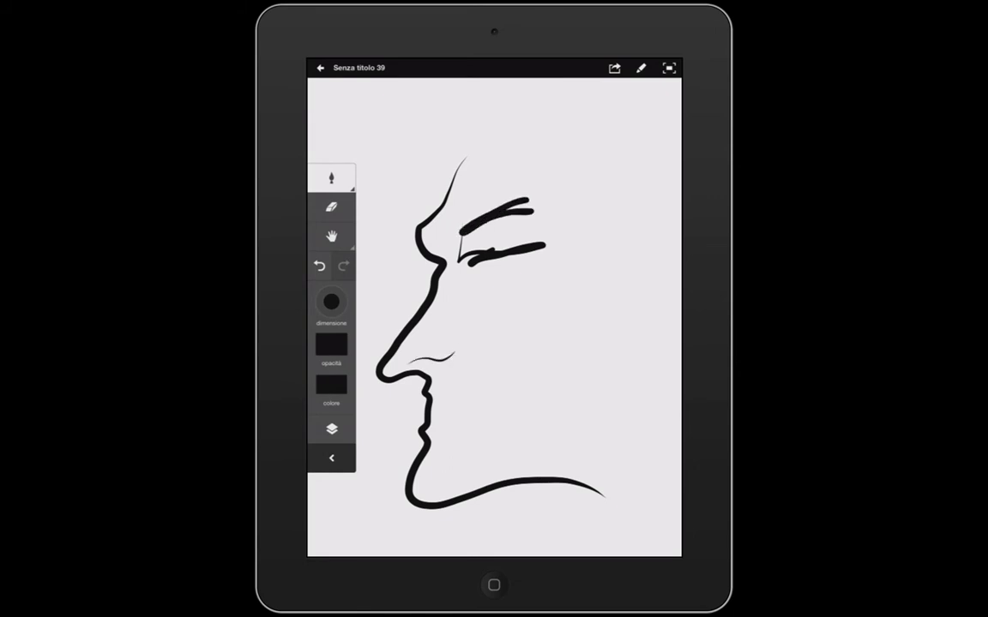
pyautogui.moveTo(427, 339)
pyautogui.mouseDown()
pyautogui.moveTo(447, 359)
pyautogui.moveTo(437, 364)
pyautogui.moveTo(454, 337)
pyautogui.mouseUp()
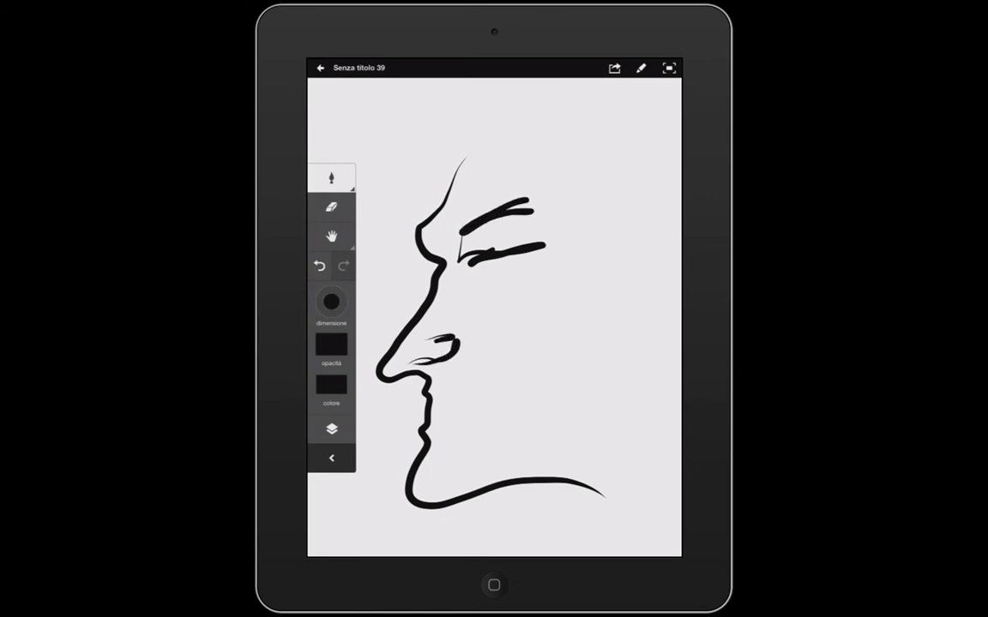
pyautogui.moveTo(433, 395)
pyautogui.mouseDown()
pyautogui.moveTo(496, 378)
pyautogui.moveTo(515, 417)
pyautogui.mouseUp()
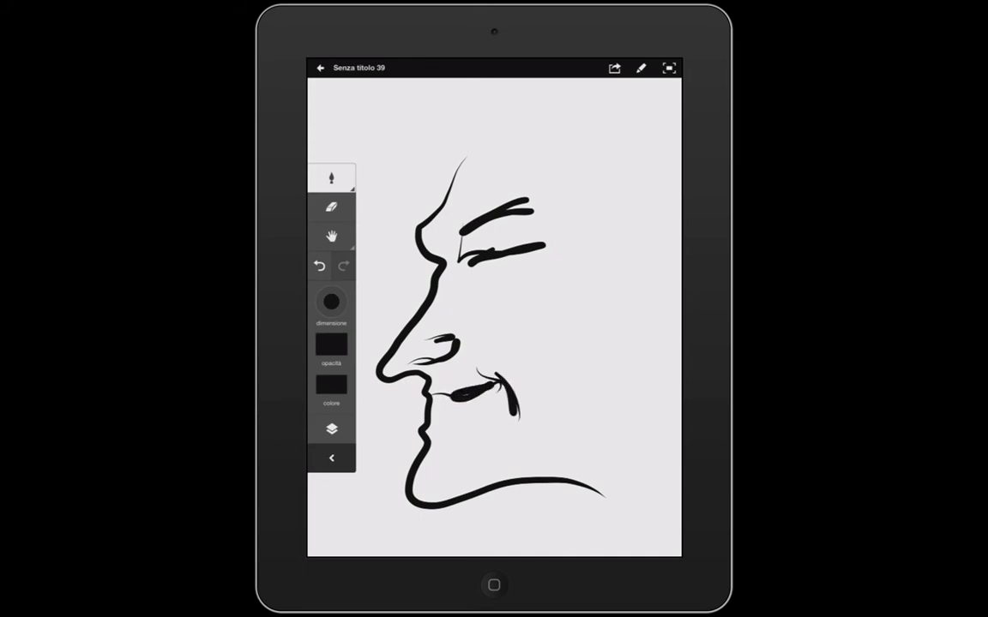
pyautogui.moveTo(600, 291); pyautogui.dragTo(530, 378)
pyautogui.moveTo(479, 255); pyautogui.dragTo(489, 293)
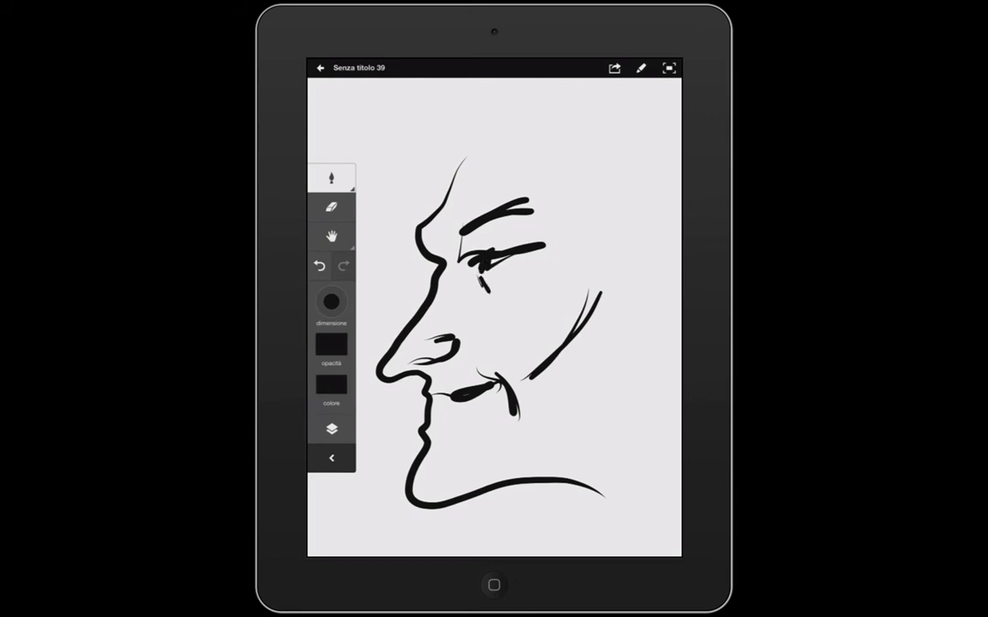
pyautogui.moveTo(484, 482); pyautogui.dragTo(632, 416)
pyautogui.moveTo(462, 422); pyautogui.dragTo(430, 426)
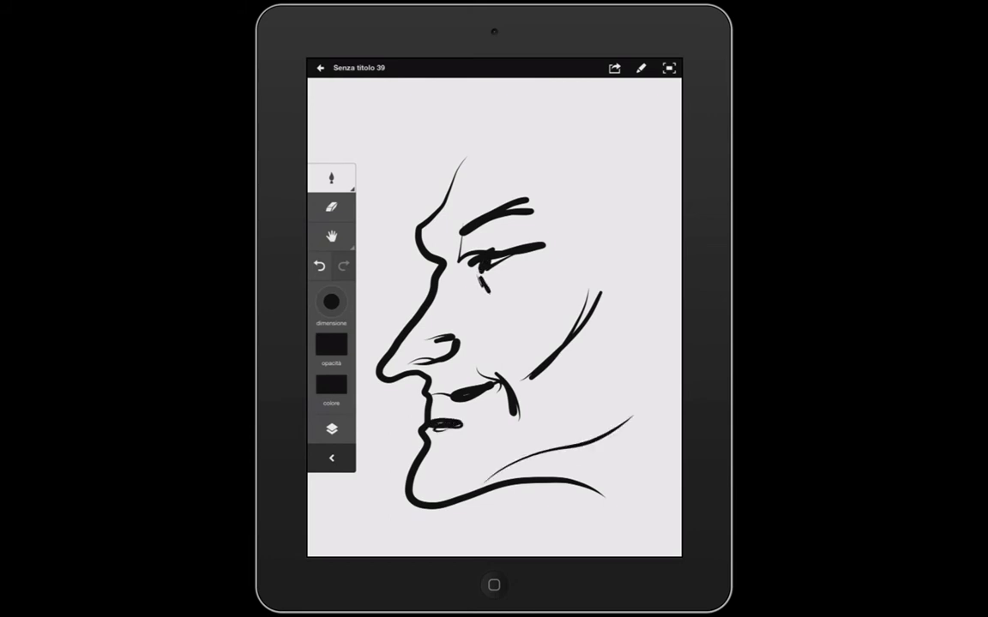
pyautogui.moveTo(569, 444); pyautogui.dragTo(674, 374)
# Add swept-back hair strokes and arcs over the forehead and head.
pyautogui.moveTo(453, 184)
pyautogui.mouseDown()
pyautogui.moveTo(562, 92)
pyautogui.moveTo(575, 113)
pyautogui.mouseUp()
pyautogui.moveTo(465, 106)
pyautogui.mouseDown()
pyautogui.moveTo(448, 197)
pyautogui.moveTo(506, 107)
pyautogui.mouseUp()
pyautogui.moveTo(426, 176)
pyautogui.mouseDown()
pyautogui.moveTo(437, 146)
pyautogui.moveTo(493, 96)
pyautogui.mouseUp()
pyautogui.moveTo(467, 153); pyautogui.dragTo(613, 154)
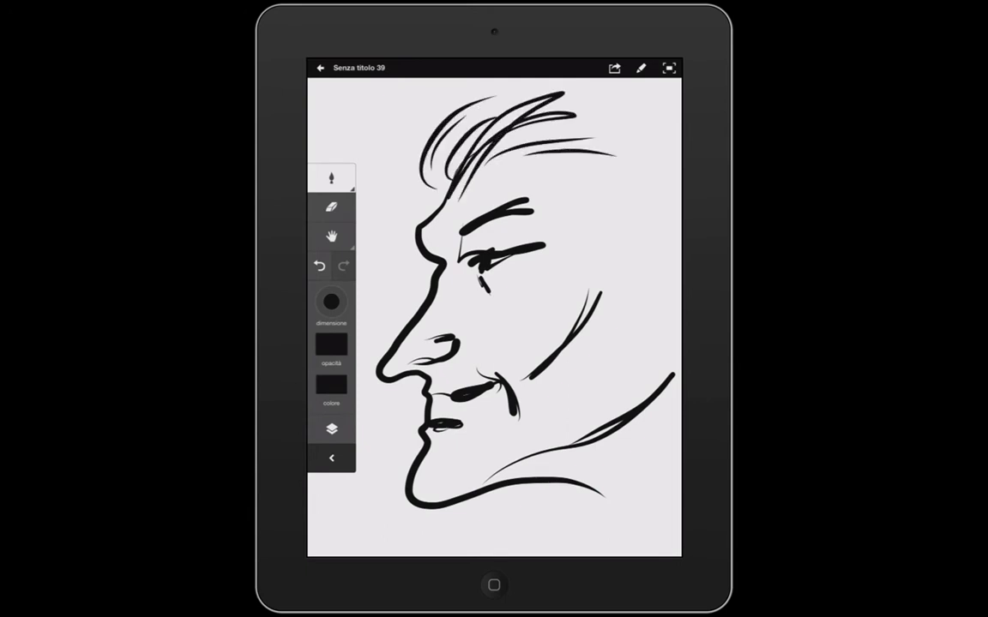
pyautogui.moveTo(515, 141); pyautogui.dragTo(677, 178)
pyautogui.moveTo(609, 191); pyautogui.dragTo(660, 186)
pyautogui.moveTo(407, 180); pyautogui.dragTo(454, 101)
pyautogui.moveTo(390, 165); pyautogui.dragTo(429, 88)
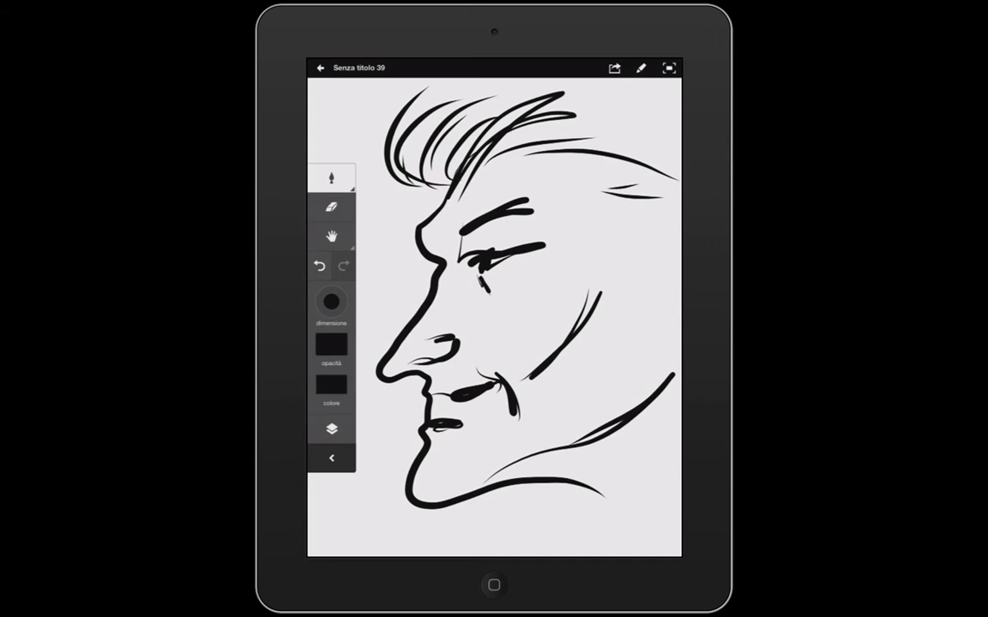
# Open the 'supereroe volante' sketch and set up a marker brush at opacity 61.
pyautogui.click(320, 68)
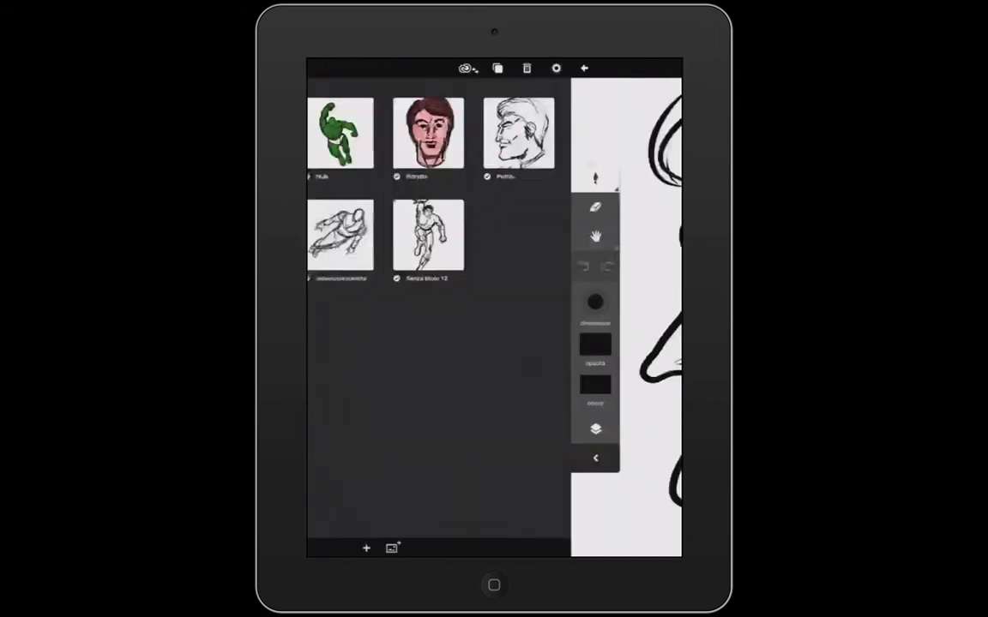
pyautogui.click(448, 234)
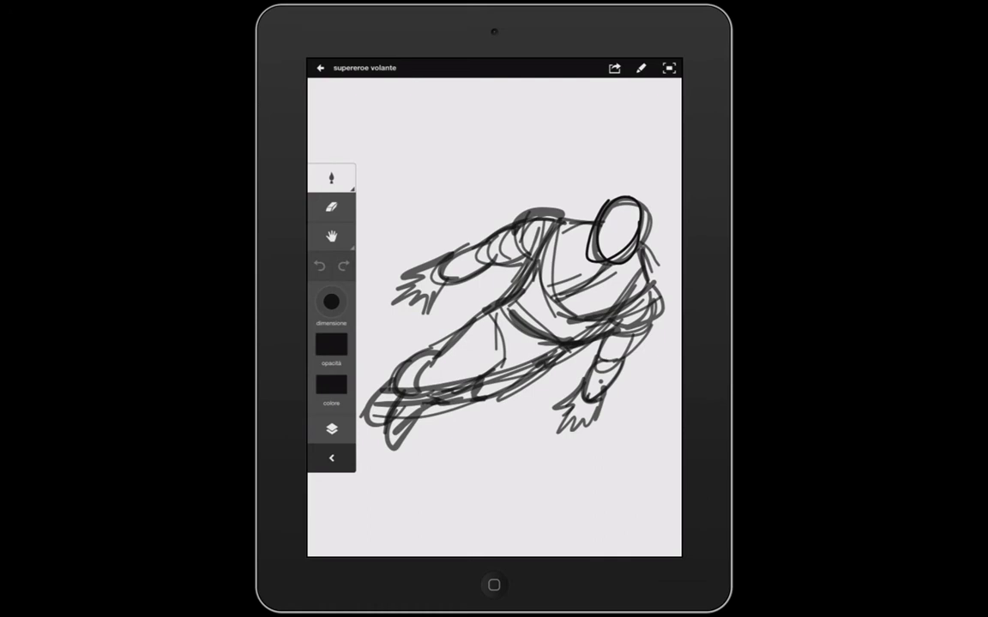
pyautogui.click(331, 177)
pyautogui.click(428, 177)
pyautogui.click(331, 301)
pyautogui.moveTo(331, 344); pyautogui.dragTo(331, 350)
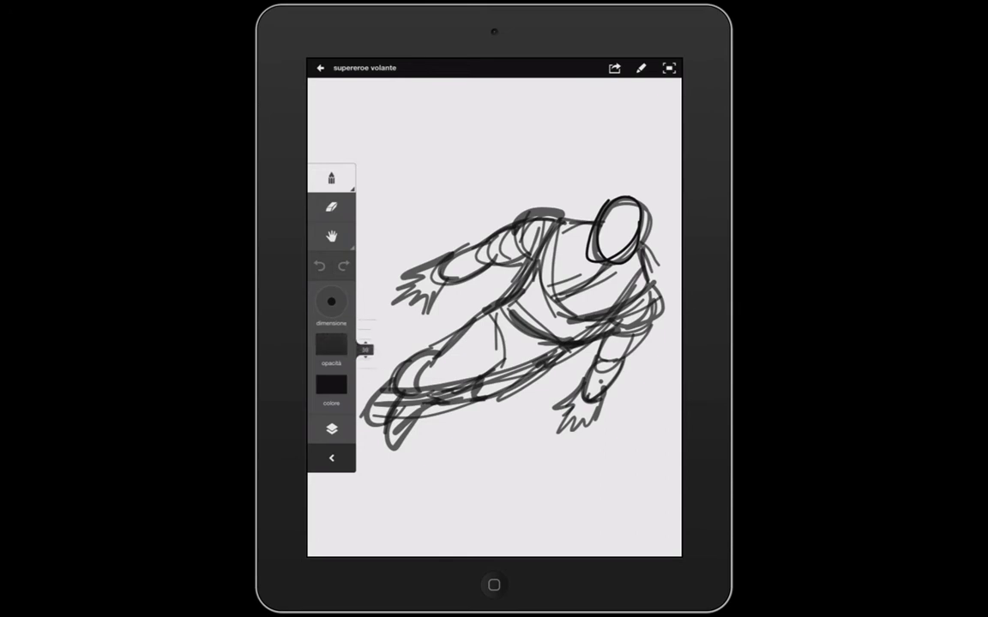
# Hatch grey diagonal shading beneath the flying figure's legs.
pyautogui.moveTo(436, 442); pyautogui.dragTo(502, 403)
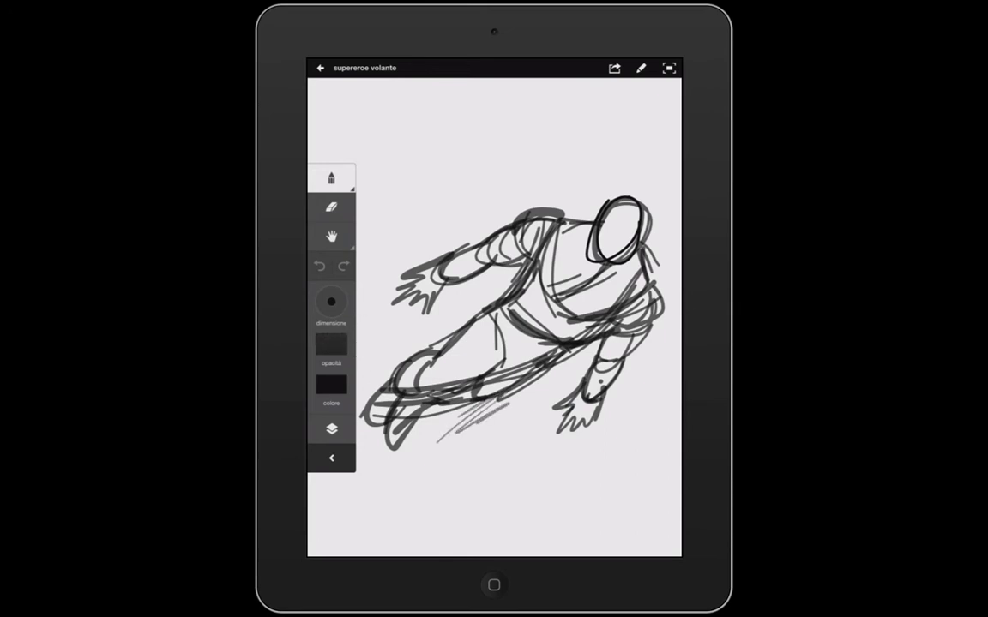
pyautogui.moveTo(468, 437)
pyautogui.mouseDown()
pyautogui.moveTo(506, 411)
pyautogui.moveTo(511, 420)
pyautogui.mouseUp()
pyautogui.moveTo(450, 446); pyautogui.dragTo(529, 408)
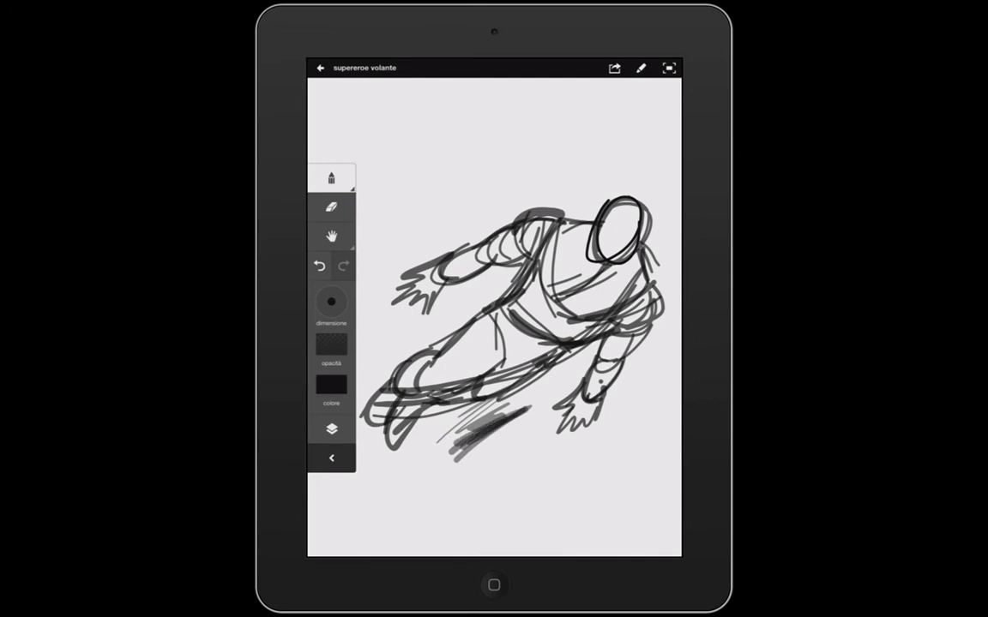
pyautogui.moveTo(437, 463); pyautogui.dragTo(506, 439)
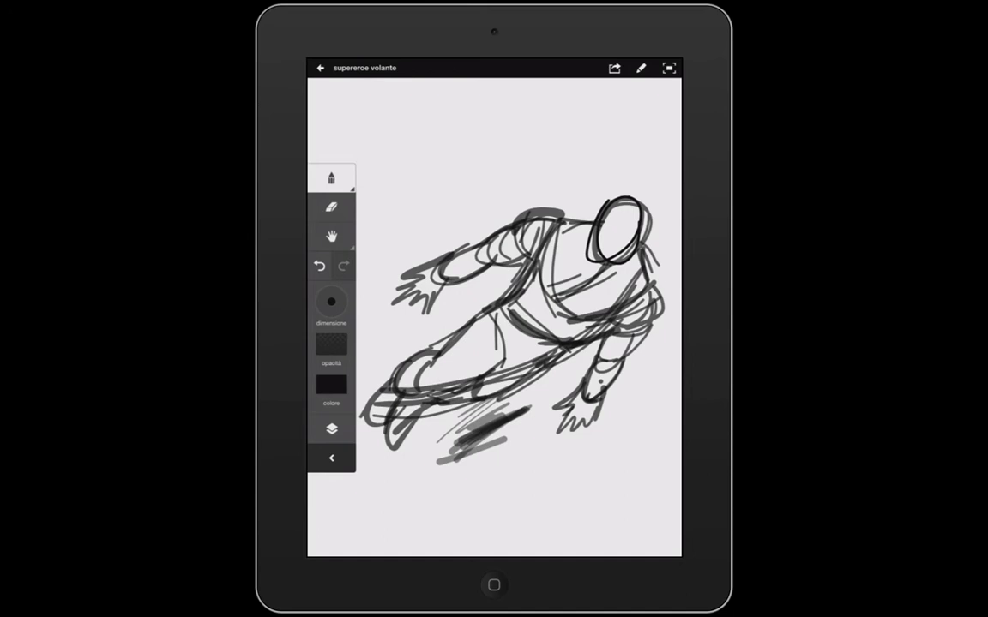
pyautogui.click(332, 429)
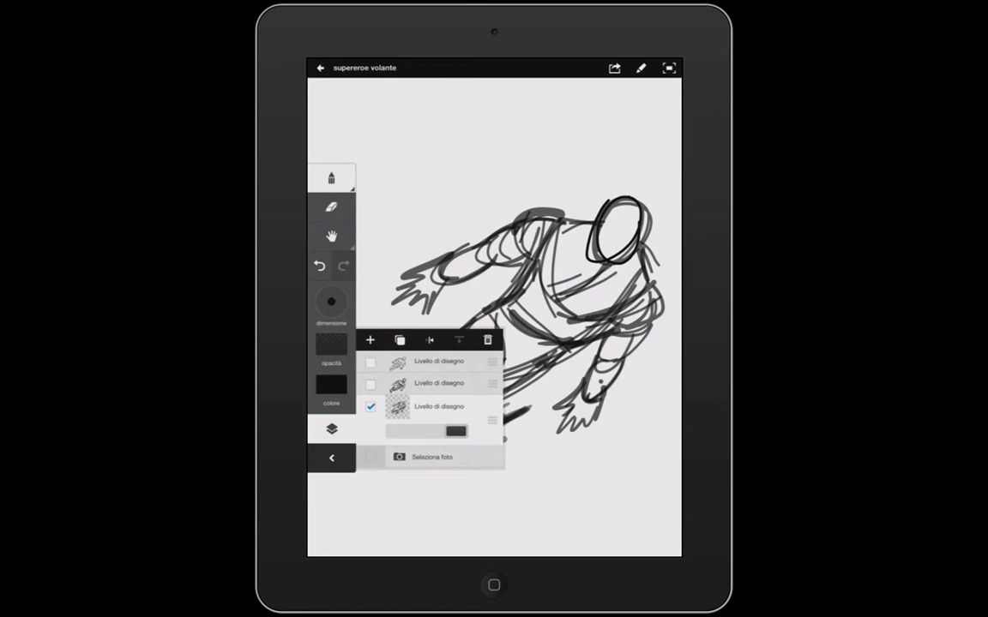
# Make the second drawing layer visible and fade the grey sketch layer's opacity.
pyautogui.click(331, 458)
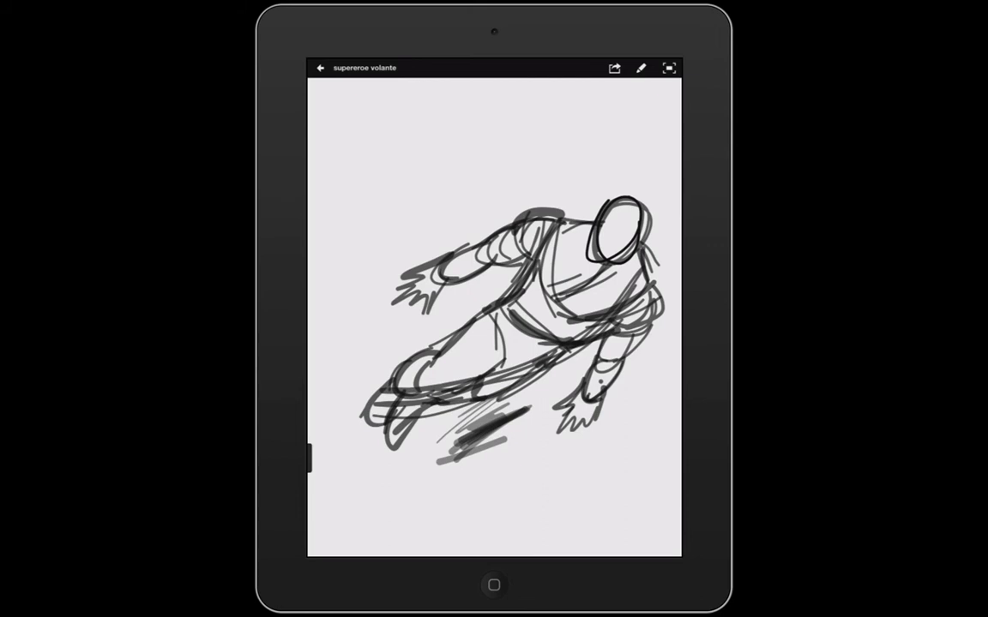
pyautogui.click(310, 459)
pyautogui.click(332, 428)
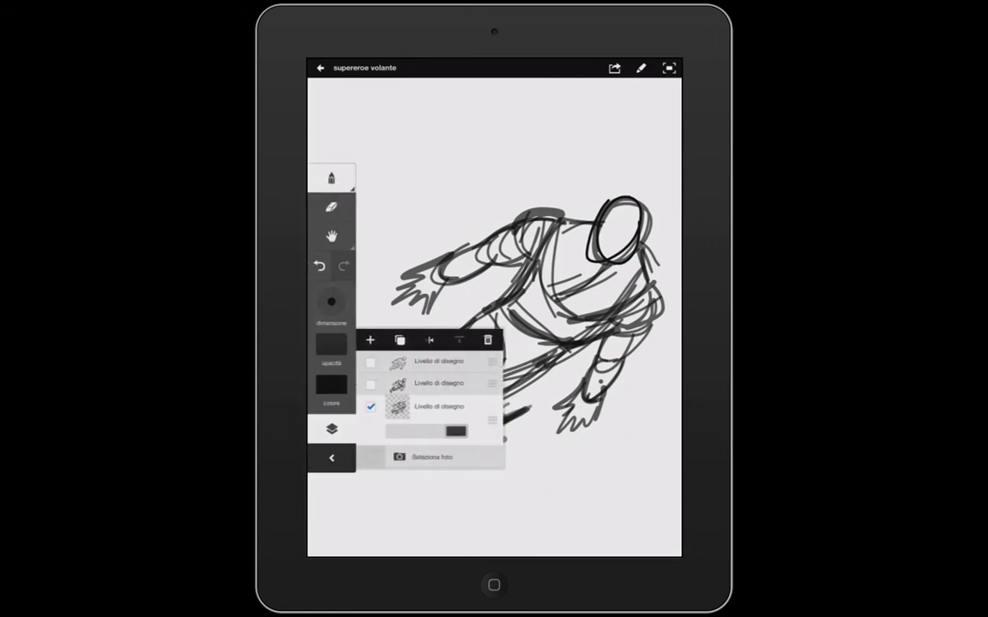
pyautogui.click(370, 384)
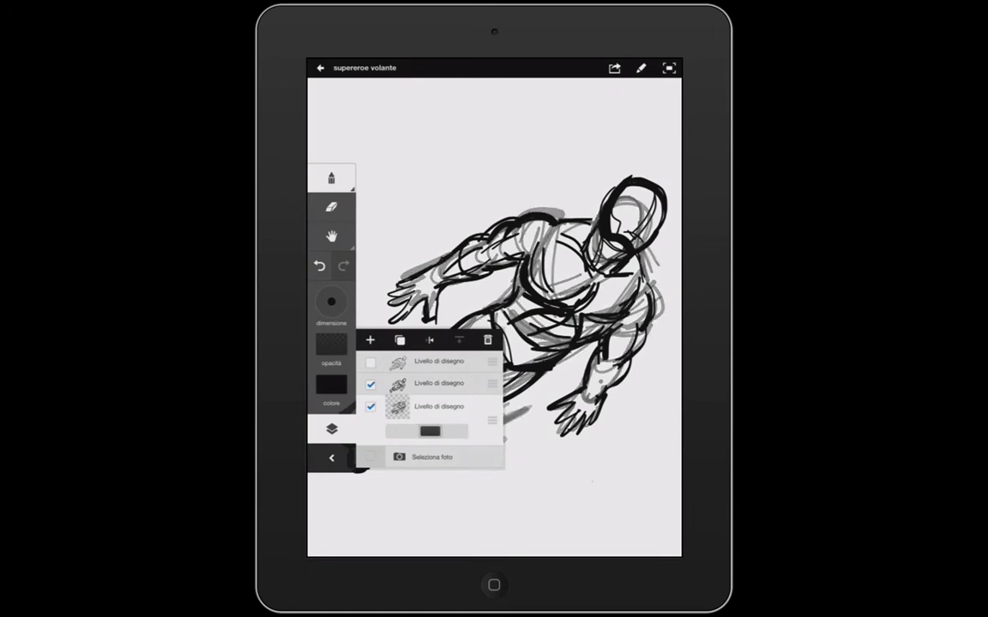
pyautogui.moveTo(456, 431); pyautogui.dragTo(414, 432)
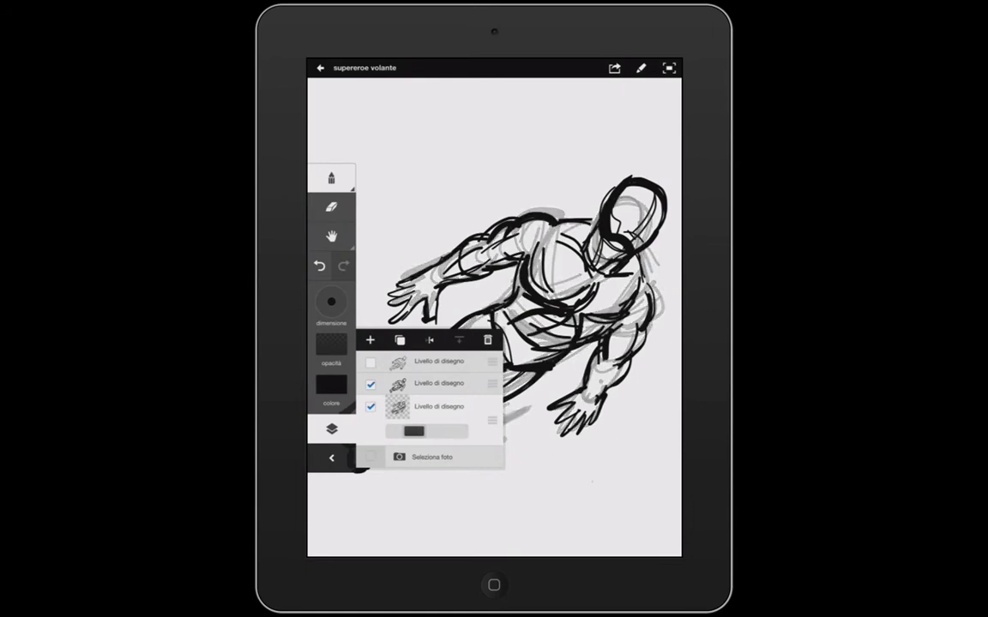
pyautogui.click(332, 457)
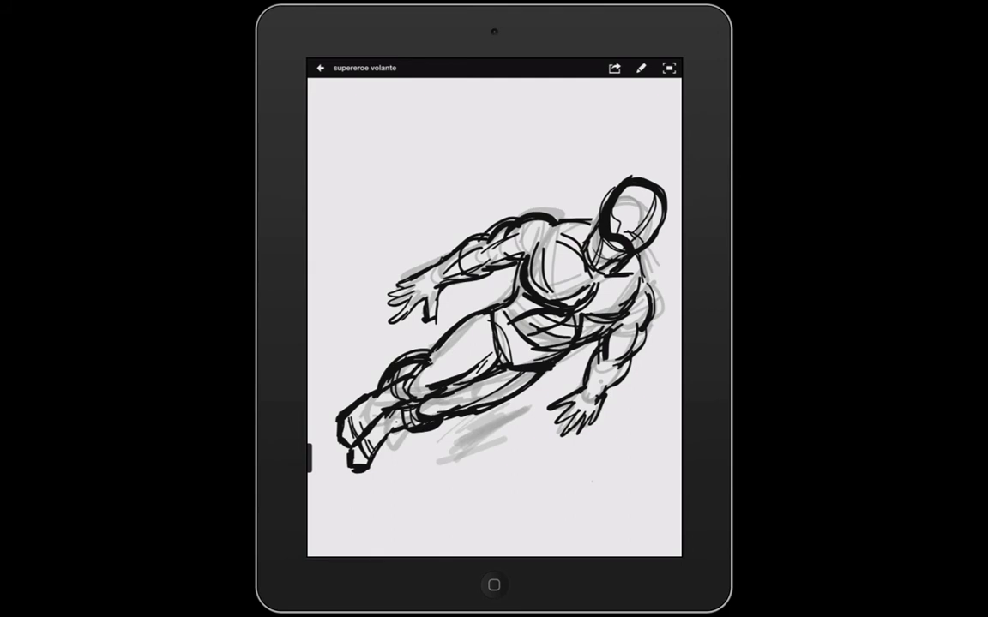
pyautogui.click(310, 459)
pyautogui.click(332, 457)
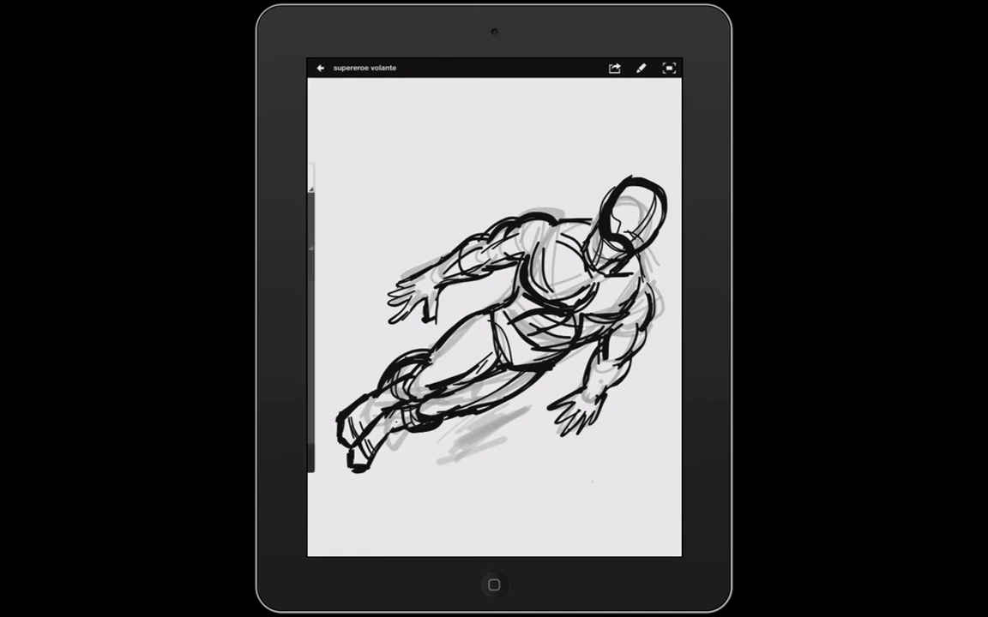
pyautogui.click(310, 459)
pyautogui.click(332, 429)
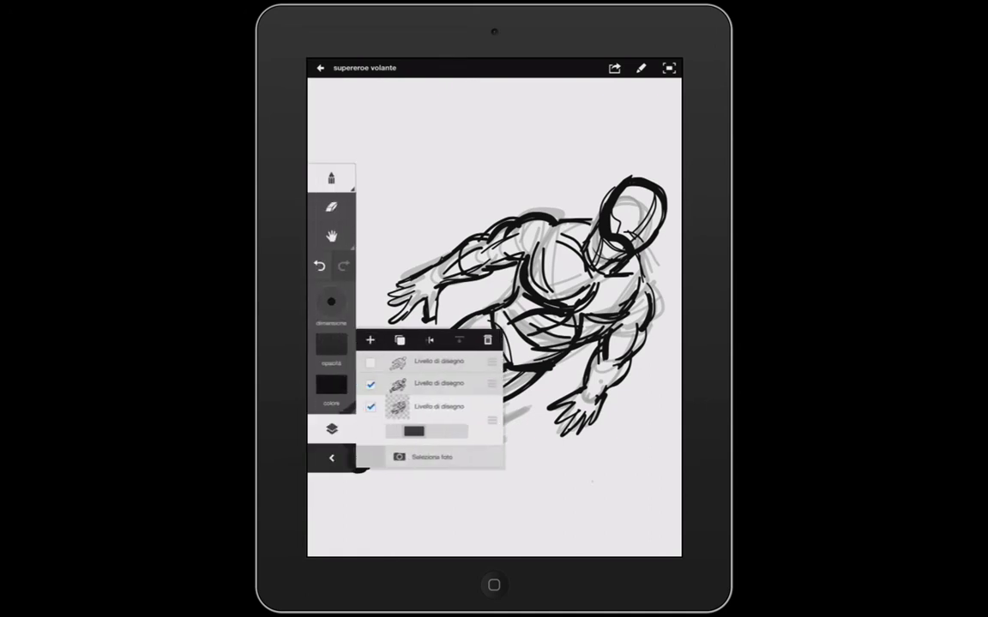
# Toggle layer visibility and lighten the middle rough sketch layer as the active layer.
pyautogui.click(370, 407)
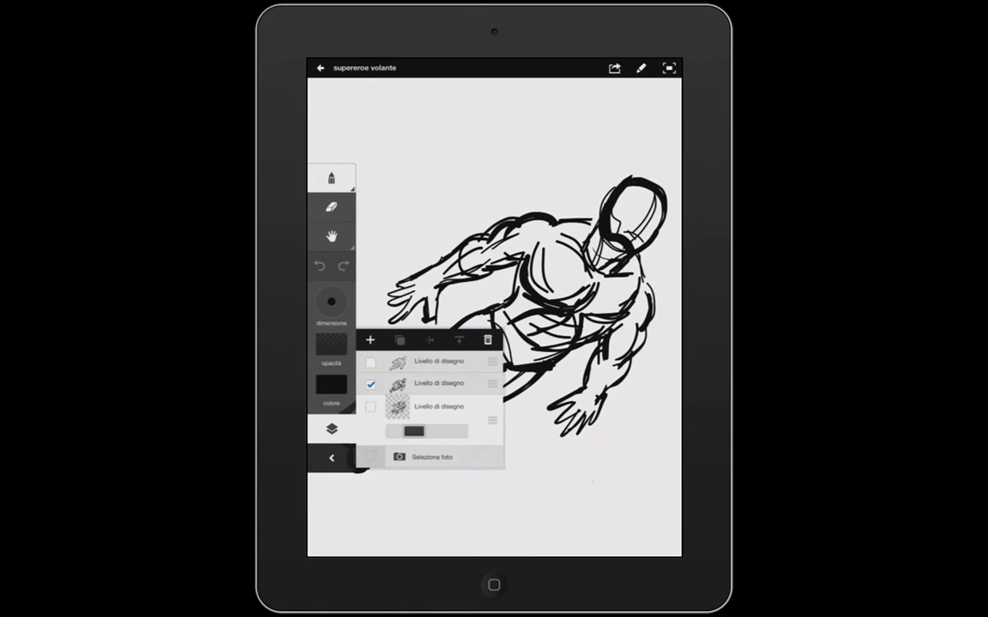
pyautogui.click(370, 362)
pyautogui.click(371, 384)
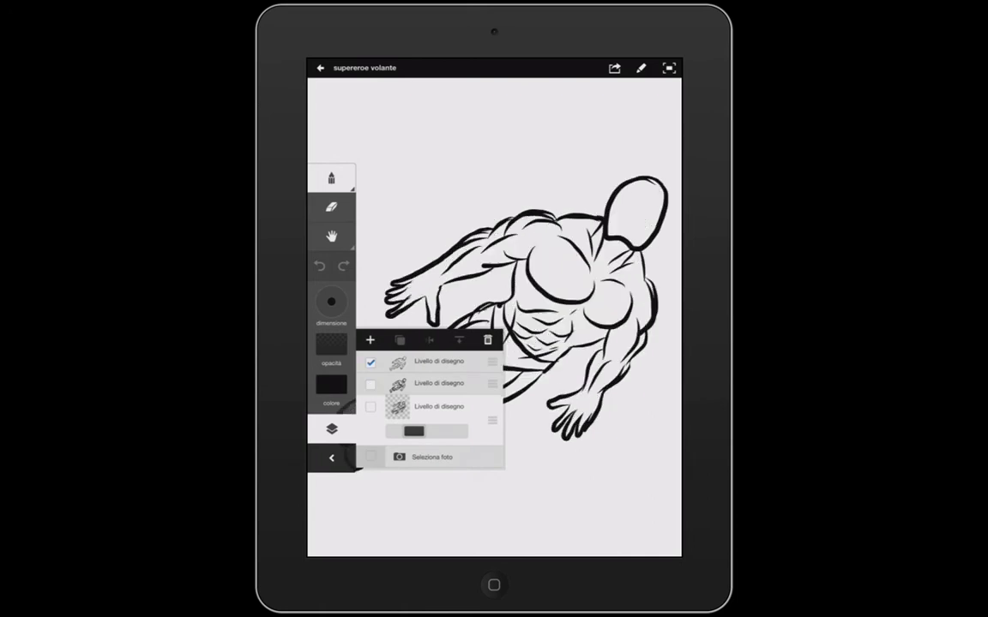
pyautogui.click(371, 384)
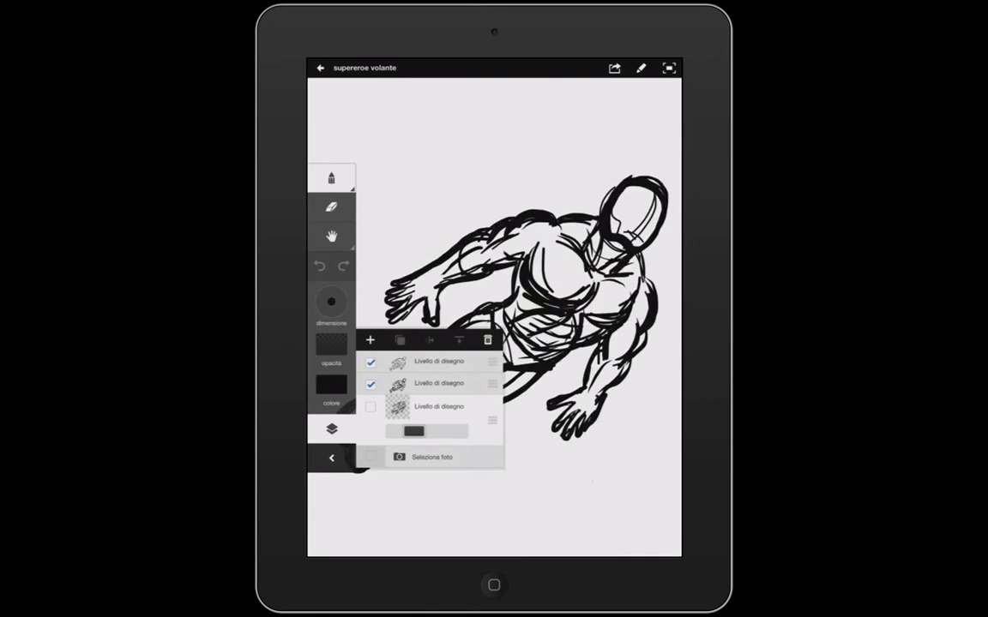
pyautogui.click(437, 385)
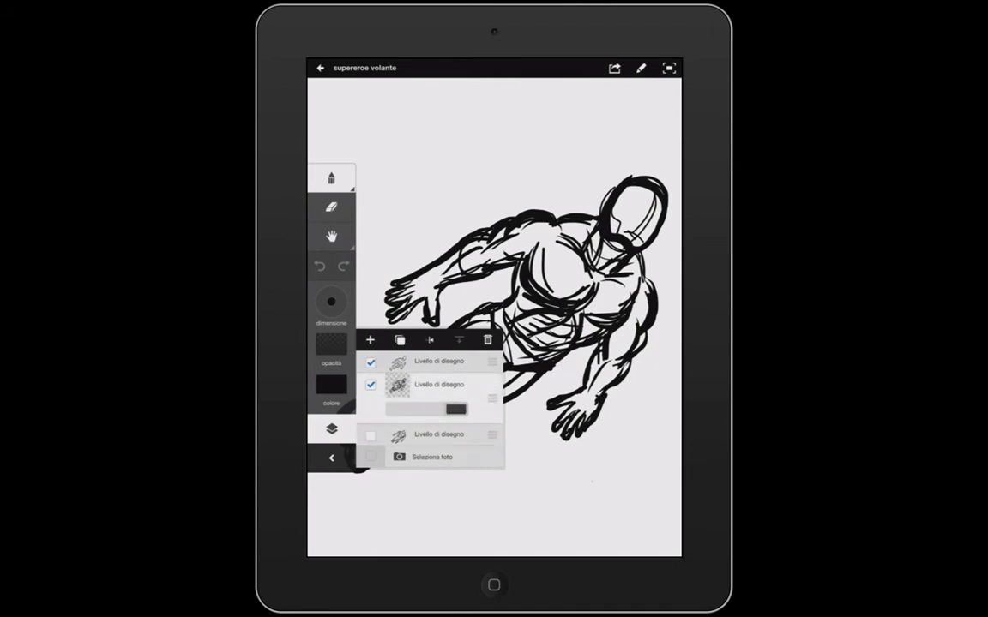
pyautogui.moveTo(413, 409); pyautogui.dragTo(409, 409)
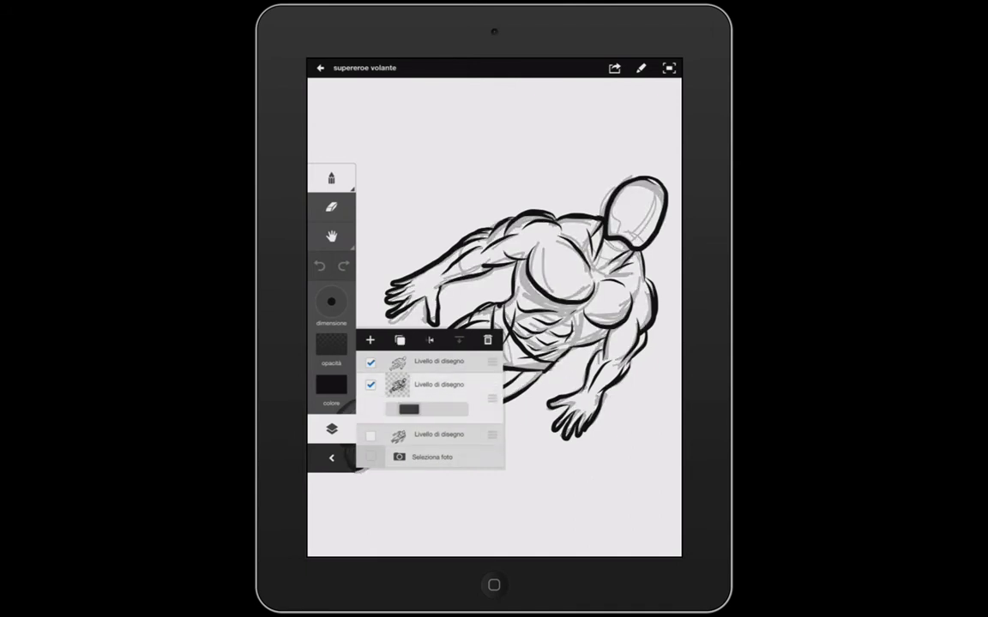
# Hide the middle rough sketch layer and add a new empty drawing layer on top.
pyautogui.click(332, 429)
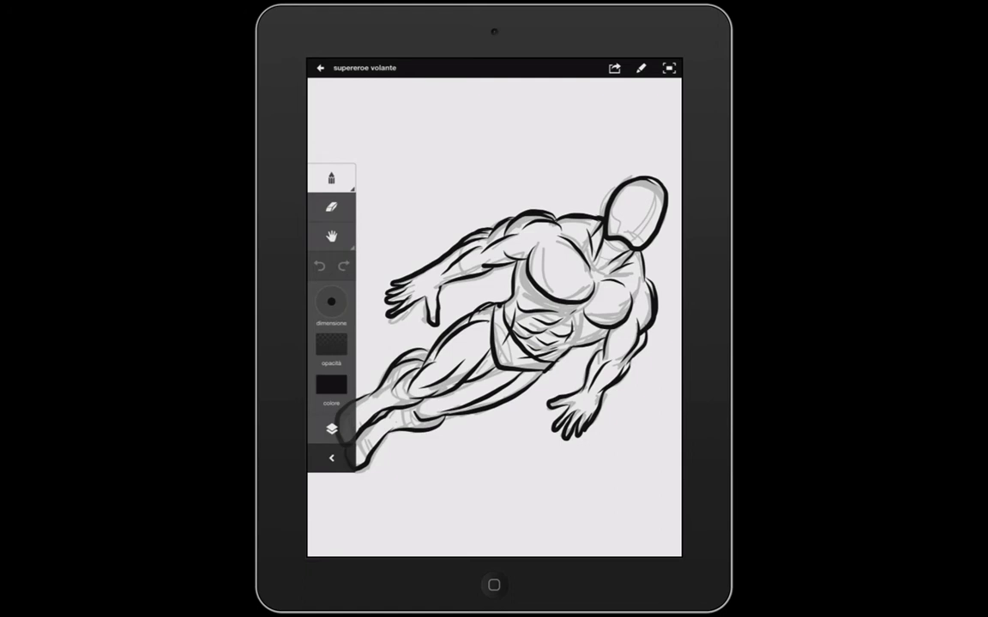
pyautogui.click(332, 429)
pyautogui.click(371, 385)
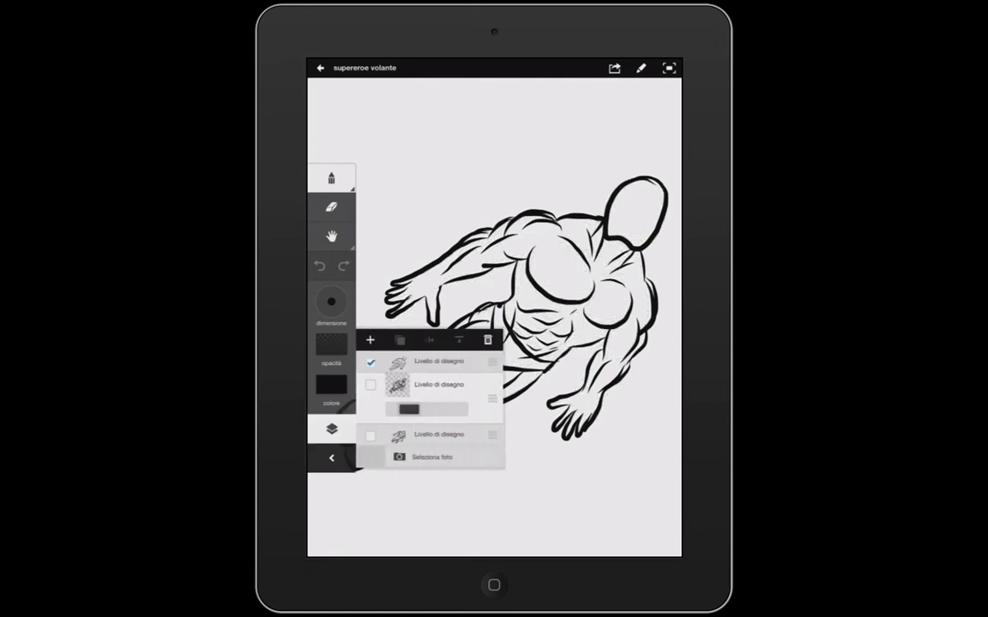
pyautogui.click(332, 428)
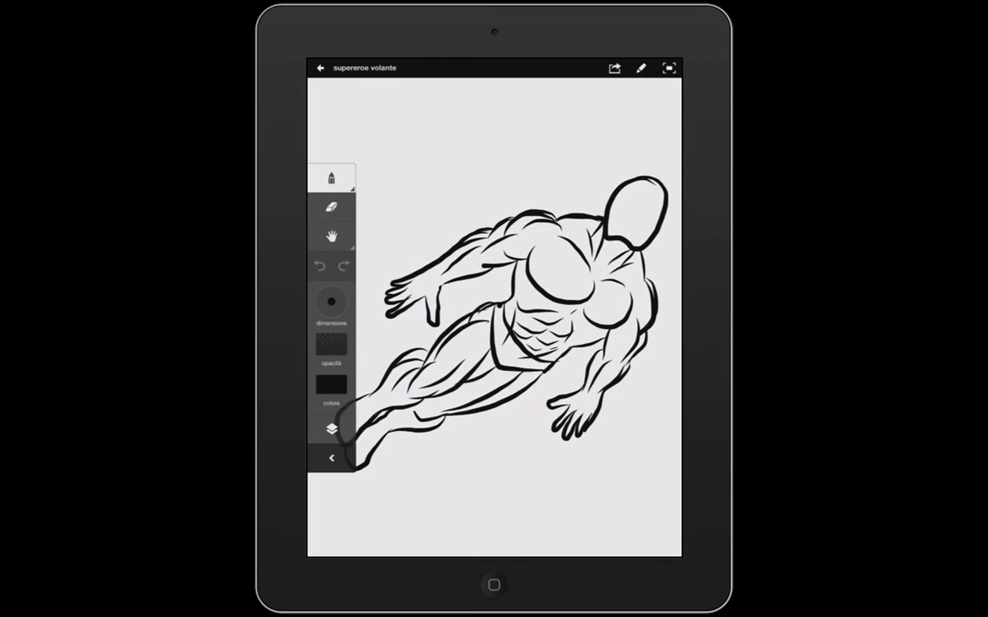
pyautogui.click(332, 429)
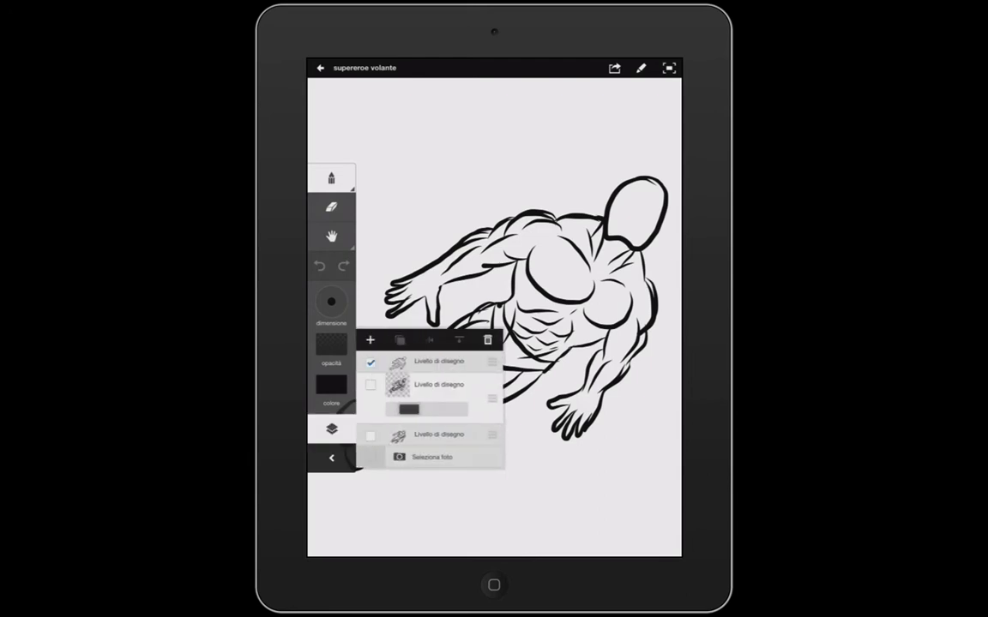
pyautogui.click(370, 340)
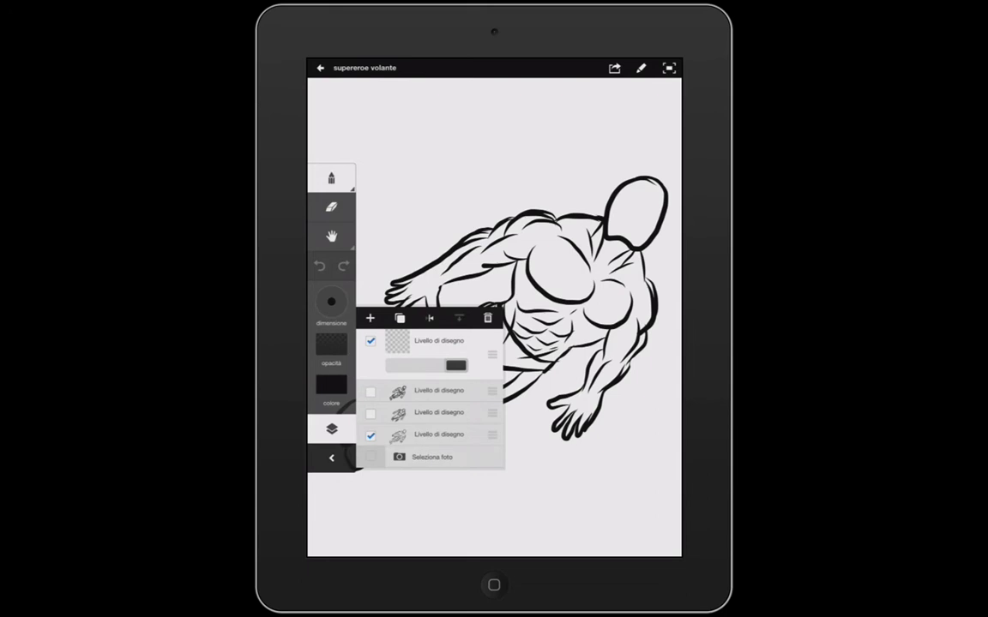
# Switch to the magenta marker brush and undo a trial chest scribble.
pyautogui.click(437, 435)
pyautogui.click(331, 178)
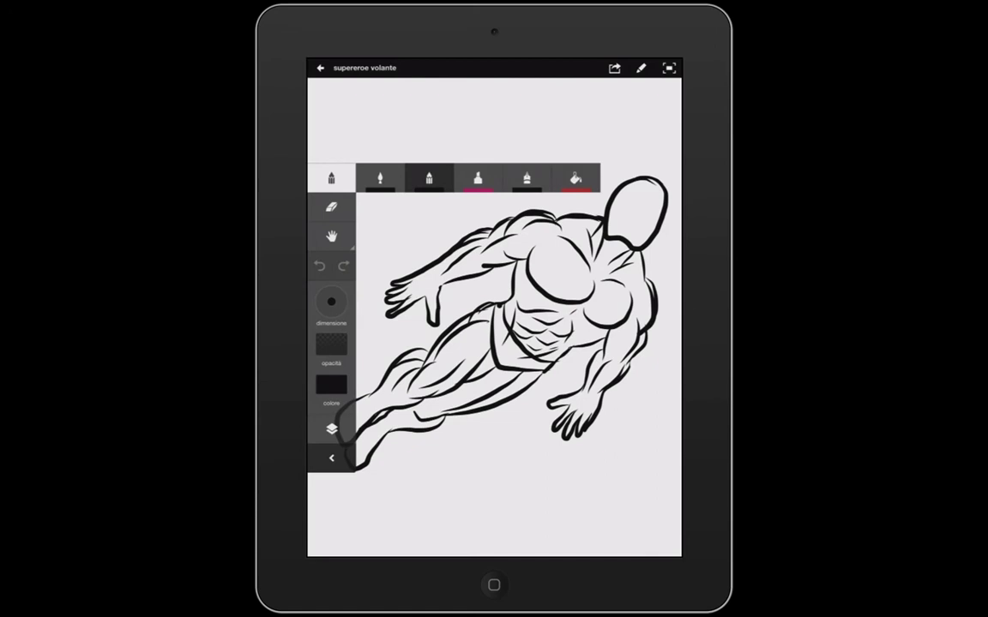
pyautogui.click(478, 178)
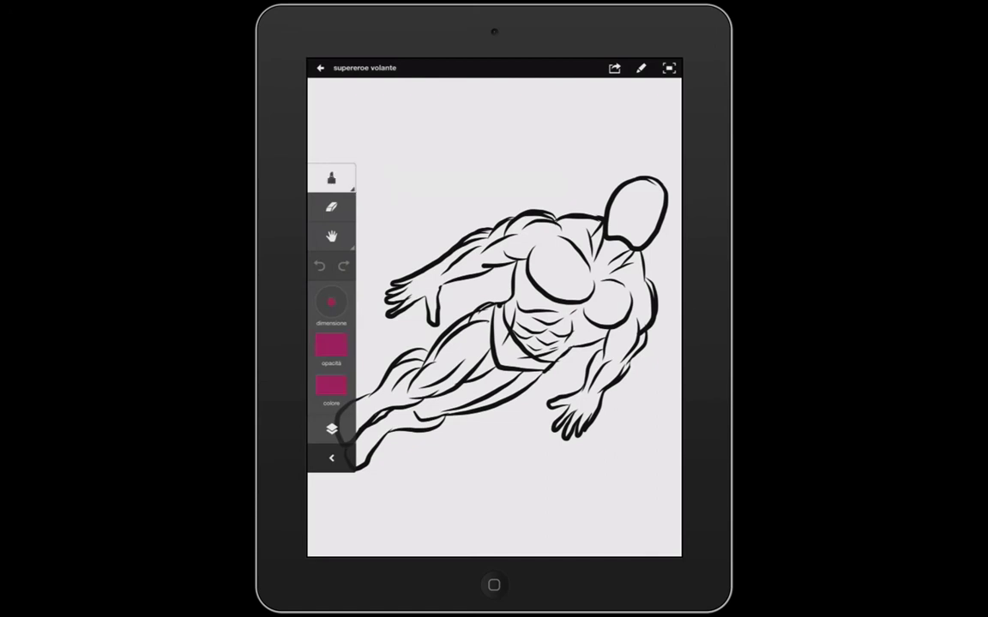
pyautogui.moveTo(529, 286); pyautogui.dragTo(572, 257)
pyautogui.click(331, 429)
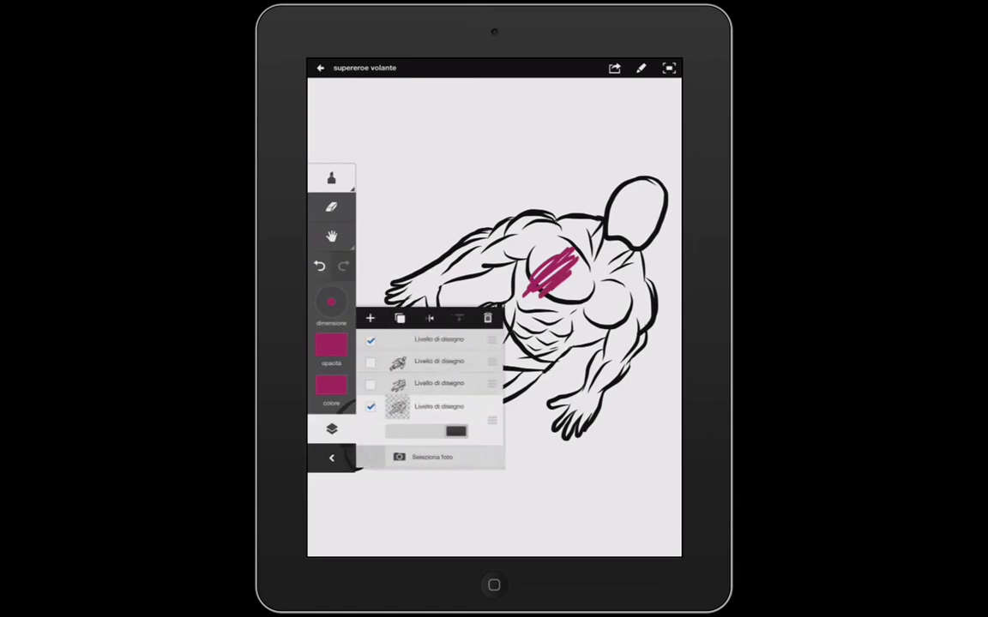
pyautogui.click(319, 266)
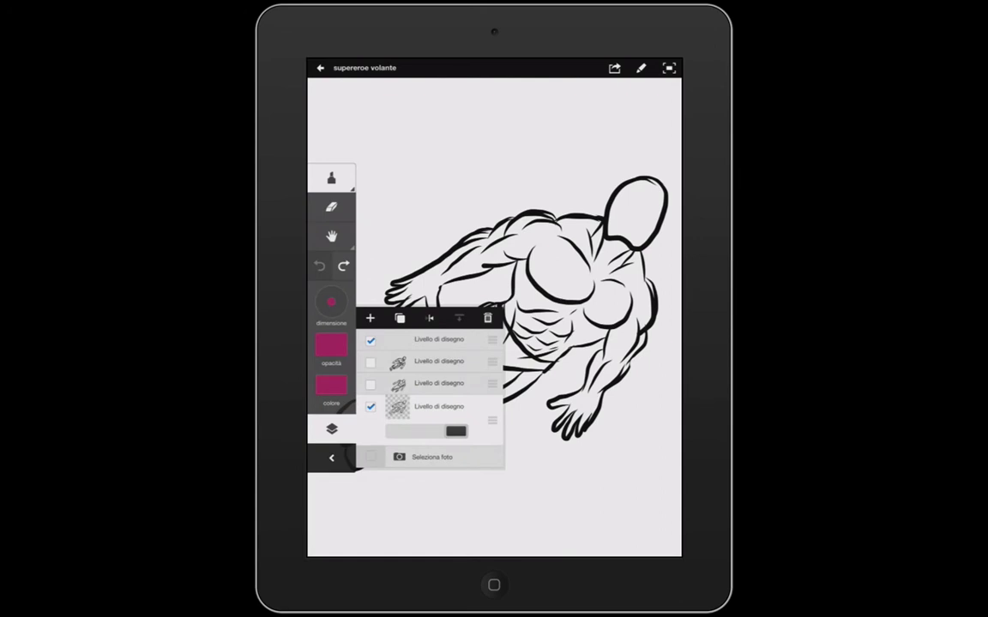
# Move the empty layer to the bottom and paint magenta across the chest and abdomen.
pyautogui.moveTo(492, 340); pyautogui.dragTo(492, 412)
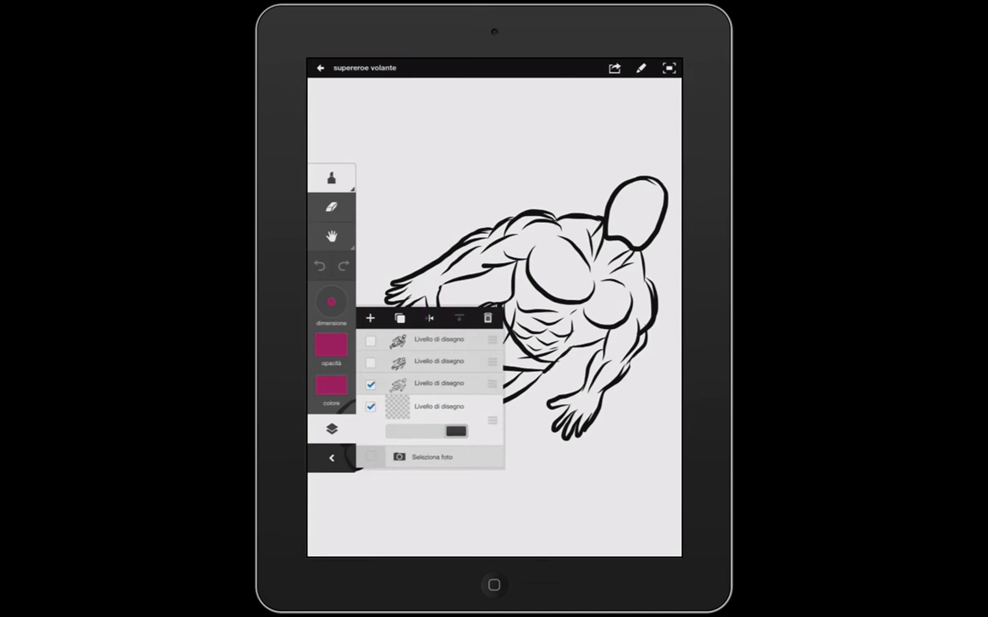
pyautogui.moveTo(536, 287)
pyautogui.mouseDown()
pyautogui.moveTo(594, 261)
pyautogui.moveTo(536, 304)
pyautogui.moveTo(613, 287)
pyautogui.moveTo(540, 339)
pyautogui.mouseUp()
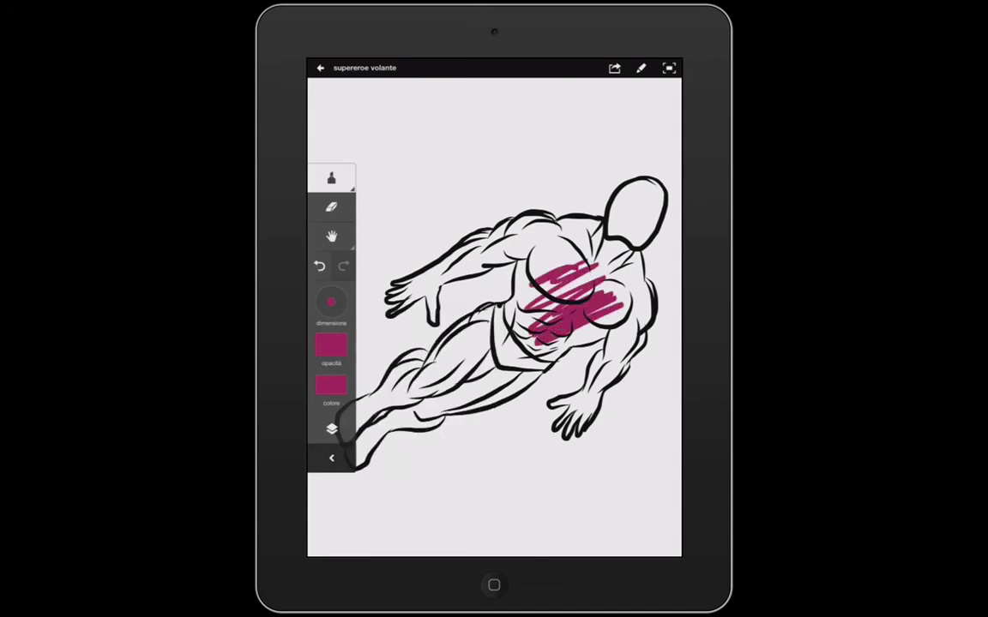
pyautogui.moveTo(331, 302); pyautogui.dragTo(331, 279)
pyautogui.moveTo(600, 274); pyautogui.dragTo(523, 326)
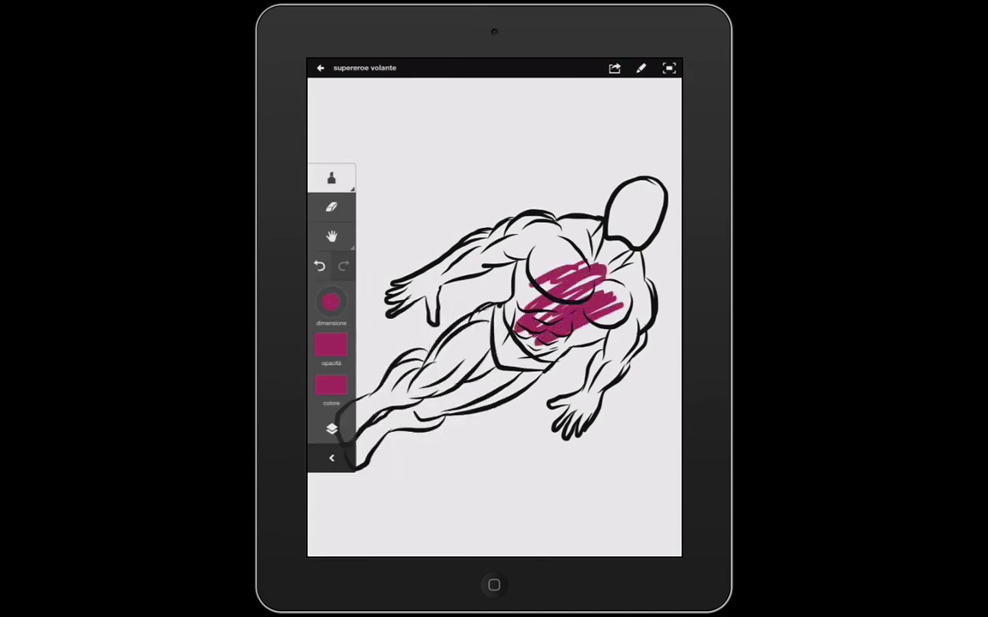
pyautogui.moveTo(583, 292); pyautogui.dragTo(523, 335)
pyautogui.moveTo(571, 309); pyautogui.dragTo(489, 343)
pyautogui.moveTo(558, 326)
pyautogui.mouseDown()
pyautogui.moveTo(480, 360)
pyautogui.moveTo(480, 398)
pyautogui.mouseUp()
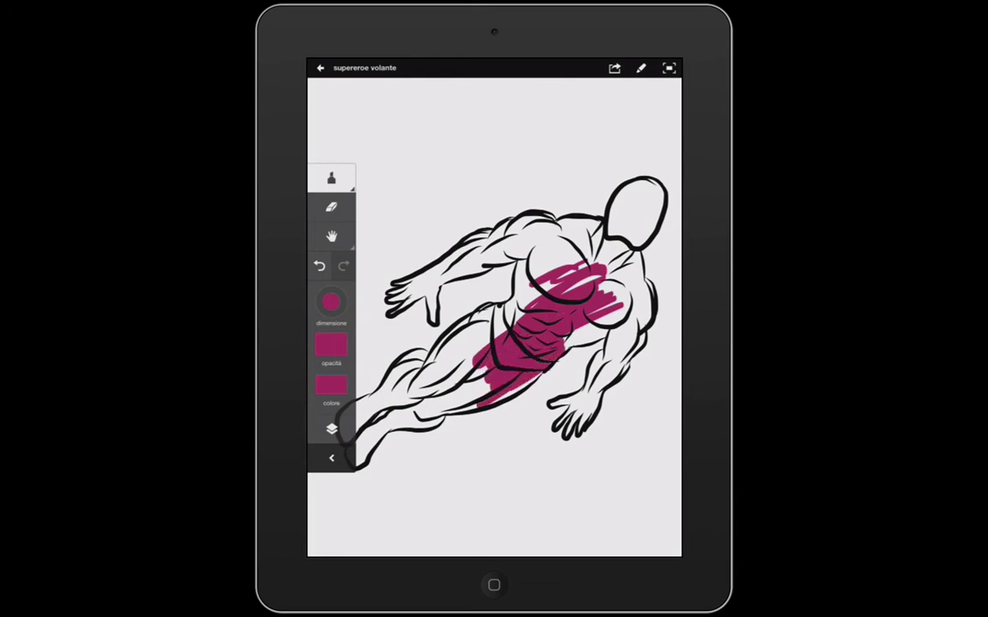
# Colour the hip and thigh magenta, extend hatching up the chest, and go full-screen.
pyautogui.moveTo(481, 343)
pyautogui.mouseDown()
pyautogui.moveTo(442, 382)
pyautogui.moveTo(450, 369)
pyautogui.mouseUp()
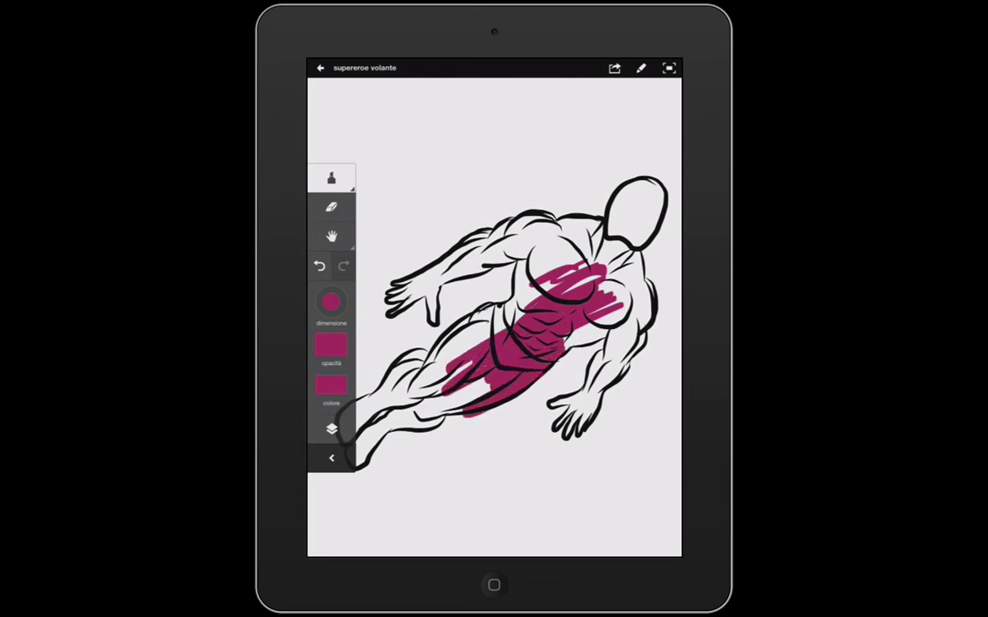
pyautogui.moveTo(489, 326); pyautogui.dragTo(450, 355)
pyautogui.moveTo(468, 347); pyautogui.dragTo(411, 398)
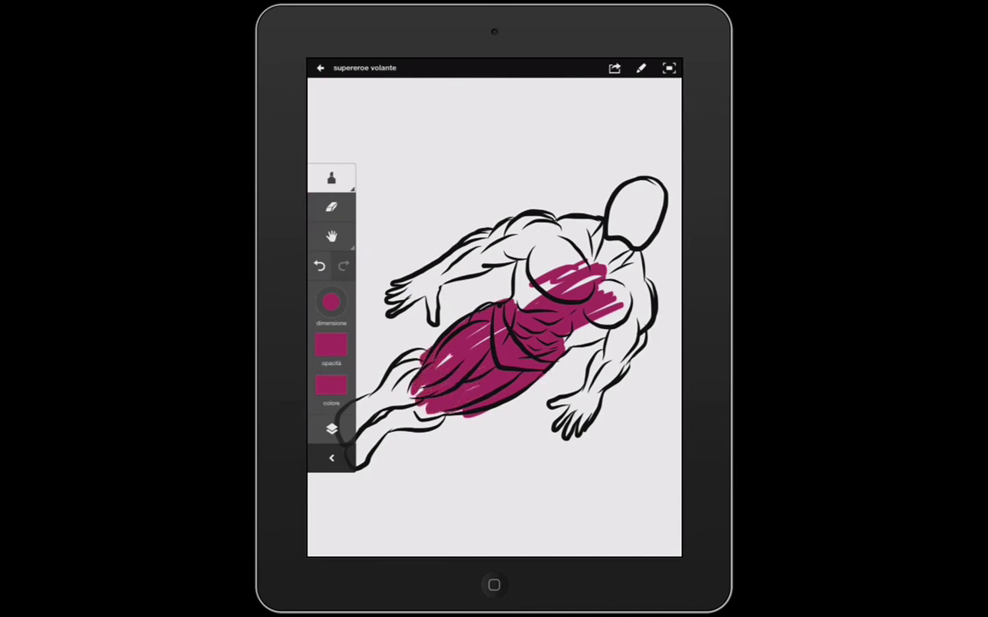
pyautogui.moveTo(549, 249)
pyautogui.mouseDown()
pyautogui.moveTo(527, 283)
pyautogui.moveTo(525, 275)
pyautogui.moveTo(516, 307)
pyautogui.mouseUp()
pyautogui.moveTo(525, 261); pyautogui.dragTo(515, 310)
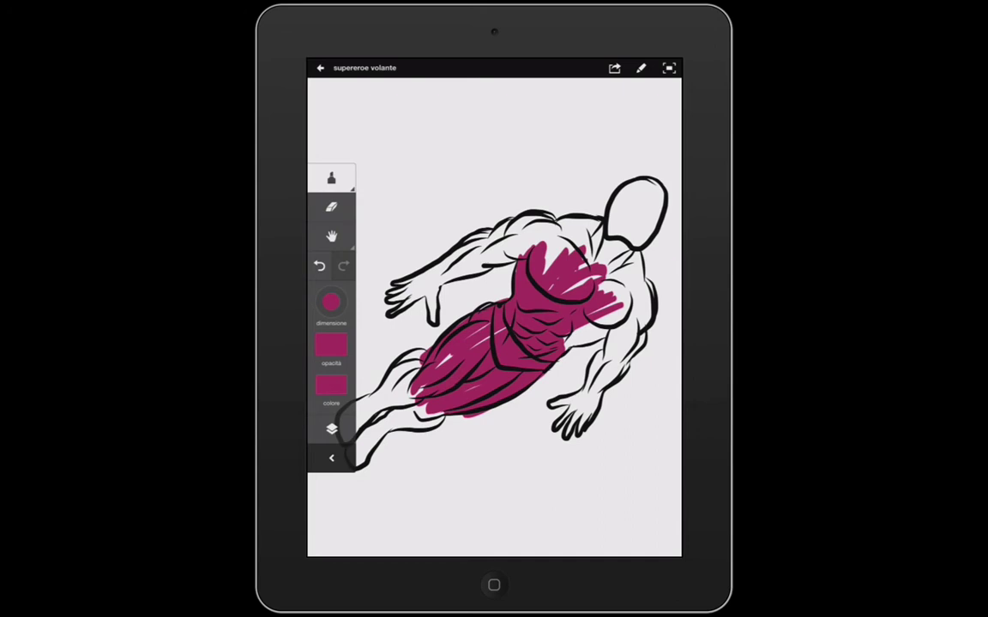
pyautogui.click(668, 68)
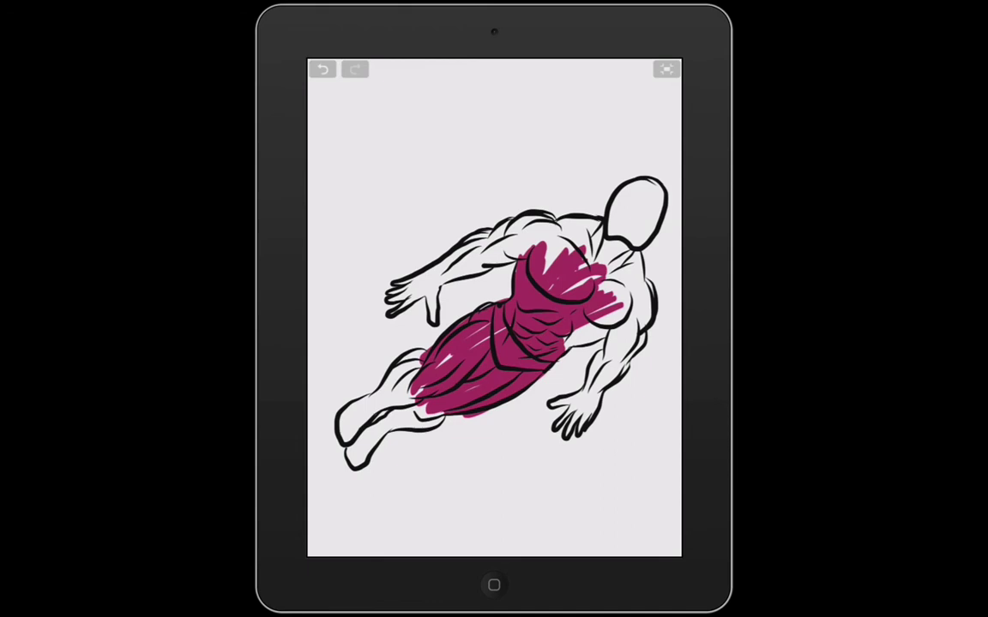
# Switch to the pen brush, check its size and 30.0 value, and set the colour to red.
pyautogui.click(494, 309)
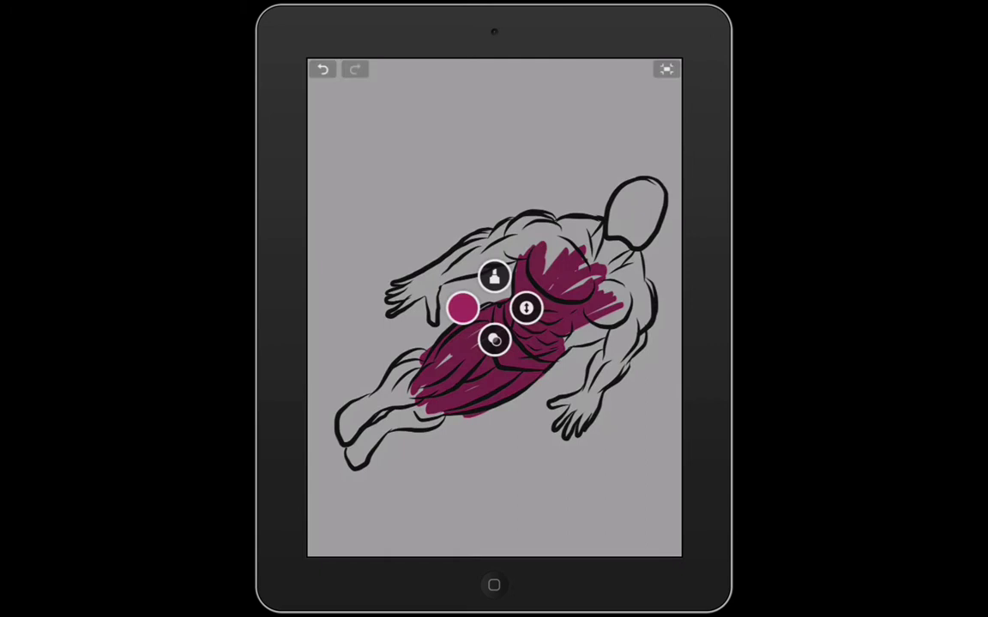
pyautogui.click(495, 276)
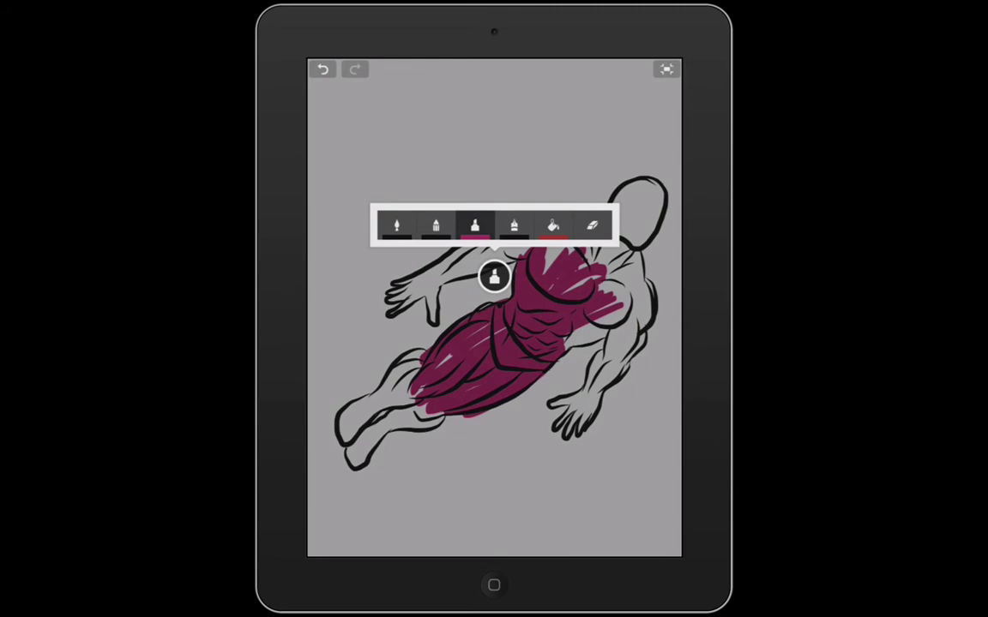
pyautogui.click(397, 224)
pyautogui.click(495, 308)
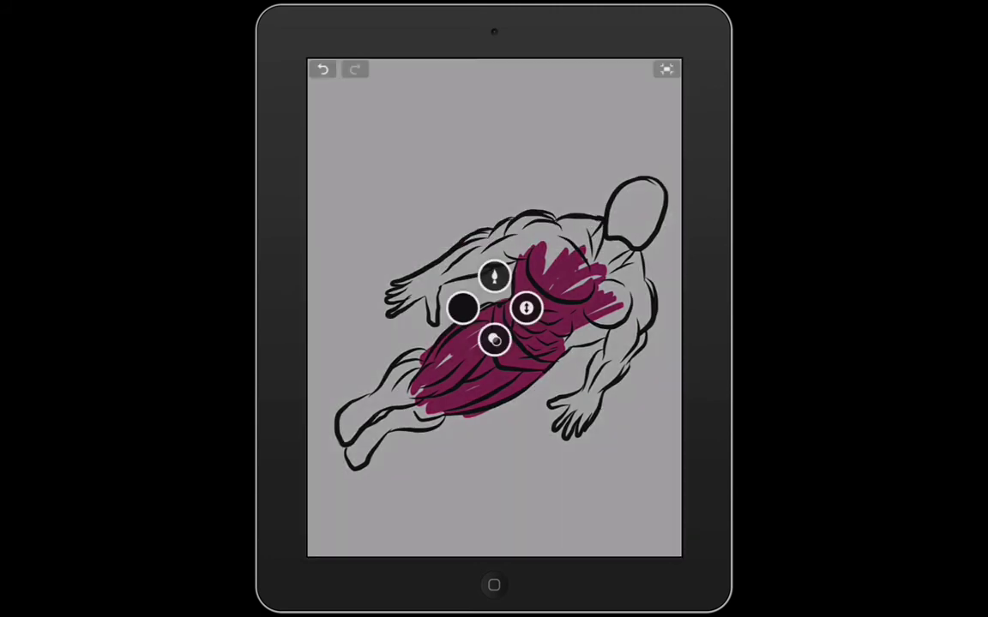
pyautogui.click(495, 341)
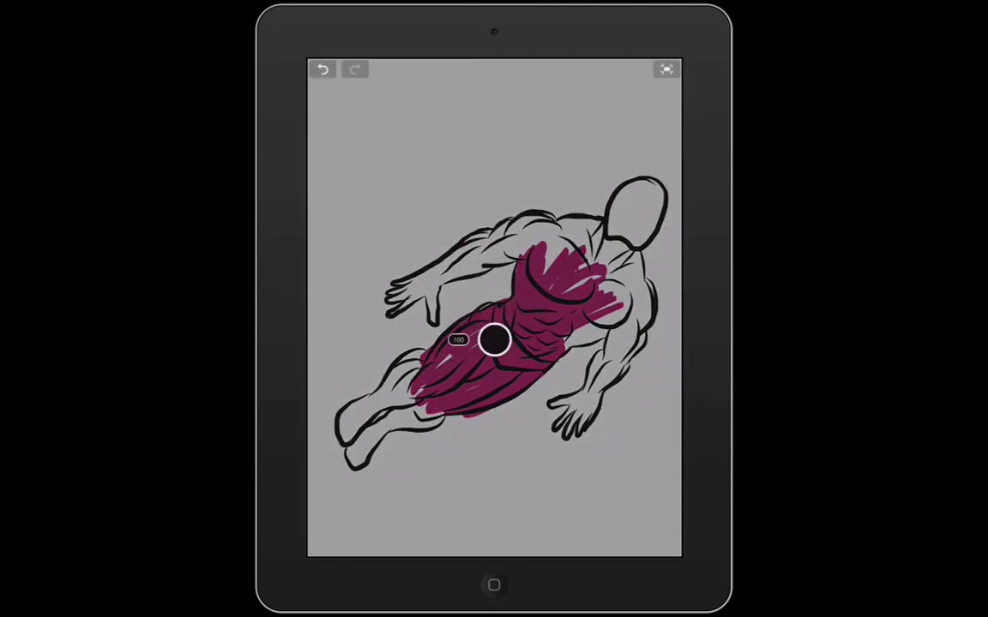
pyautogui.click(495, 341)
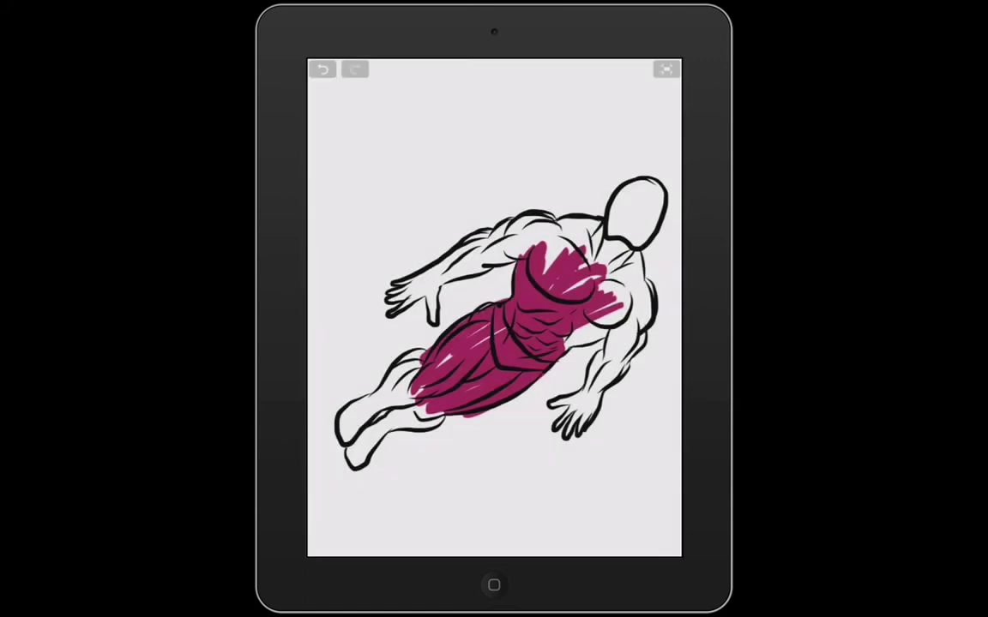
pyautogui.click(526, 309)
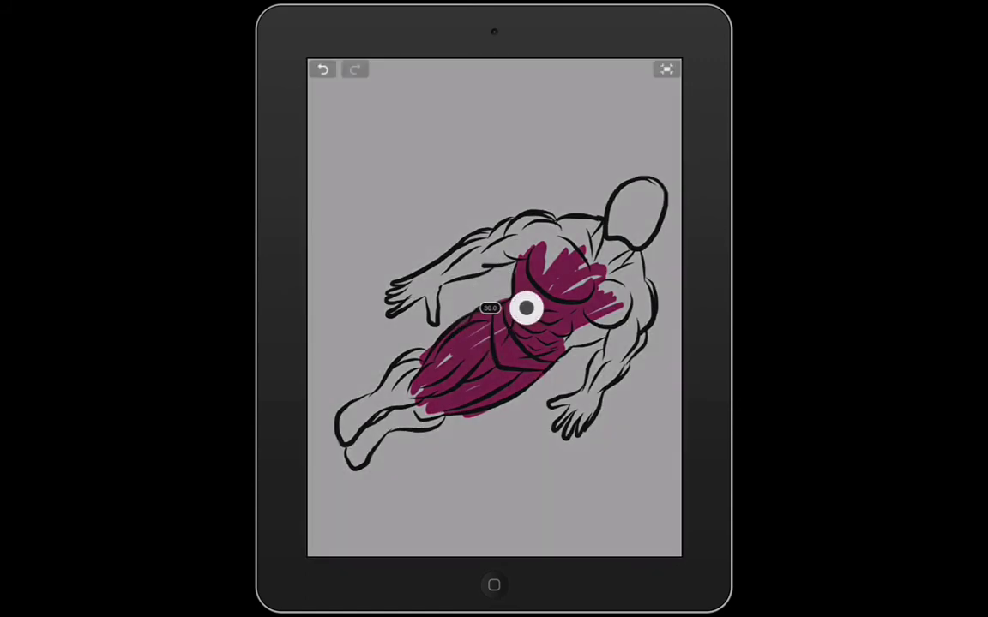
pyautogui.click(526, 309)
pyautogui.click(495, 308)
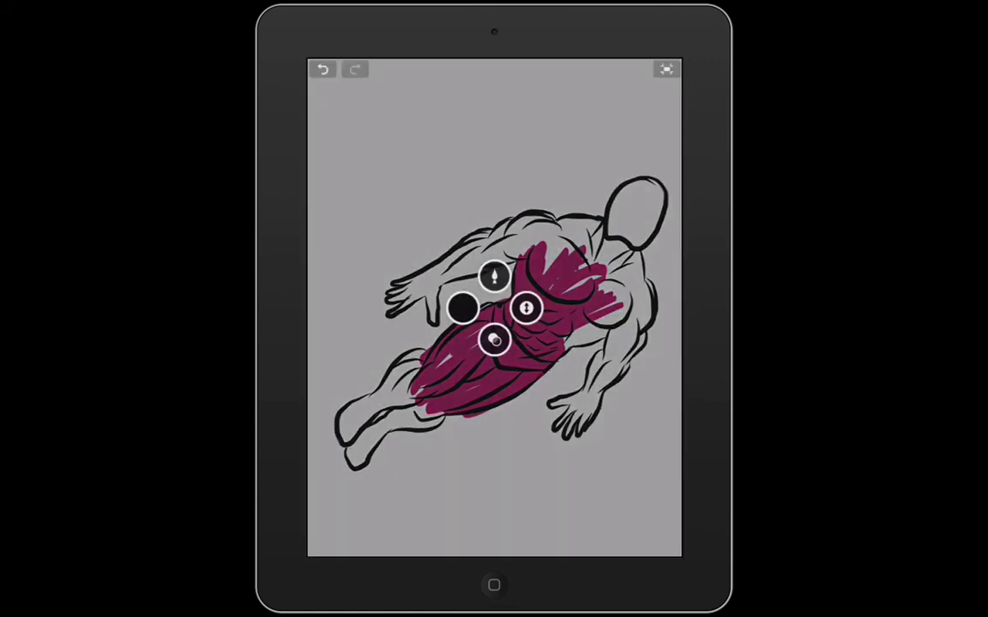
pyautogui.click(463, 309)
pyautogui.click(518, 302)
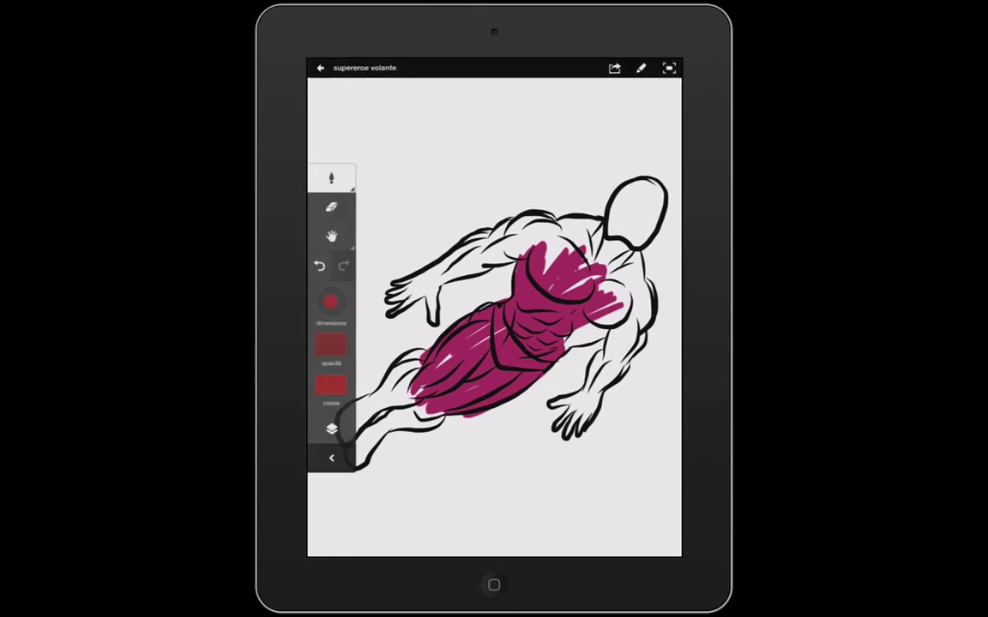
# Save the sketch back to the Bozzetti gallery and exit Reflector full-screen.
pyautogui.click(320, 68)
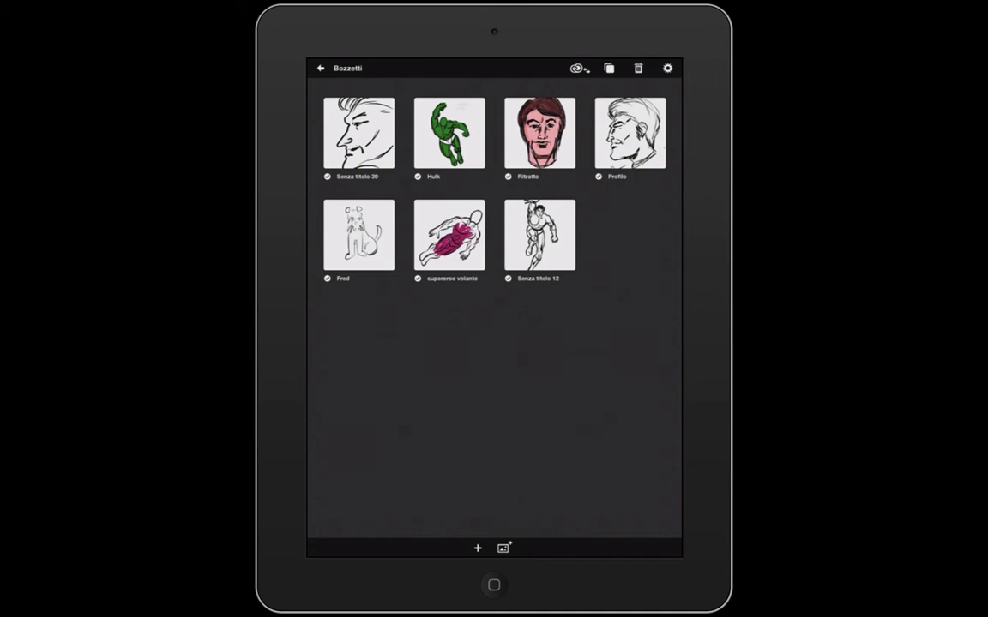
pyautogui.press('Escape')
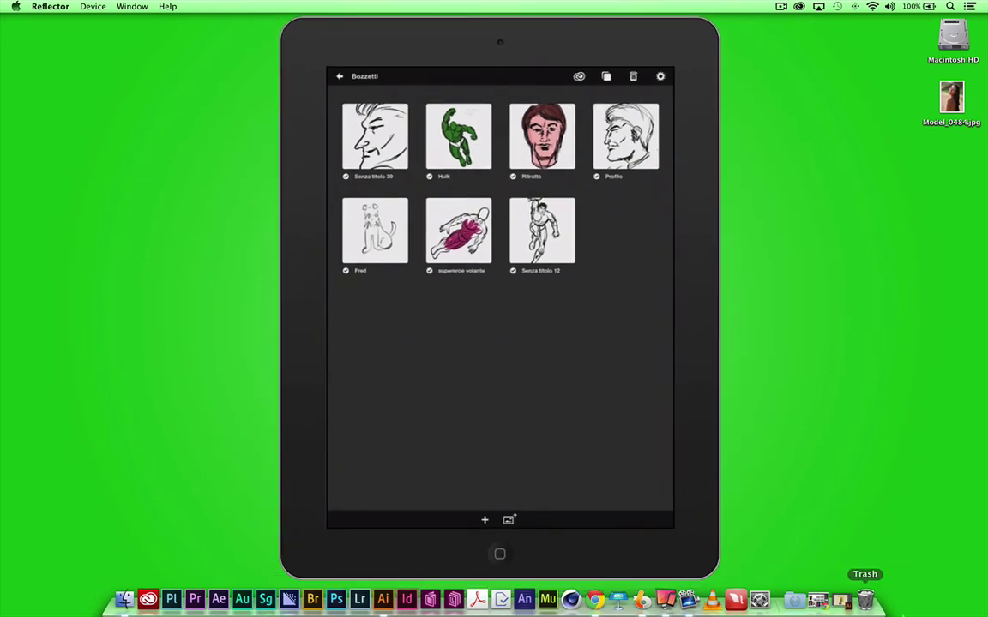
# Browse the Bozzetti folder in Creative Cloud Files, then nudge the window and select Macintosh HD.
pyautogui.click(819, 602)
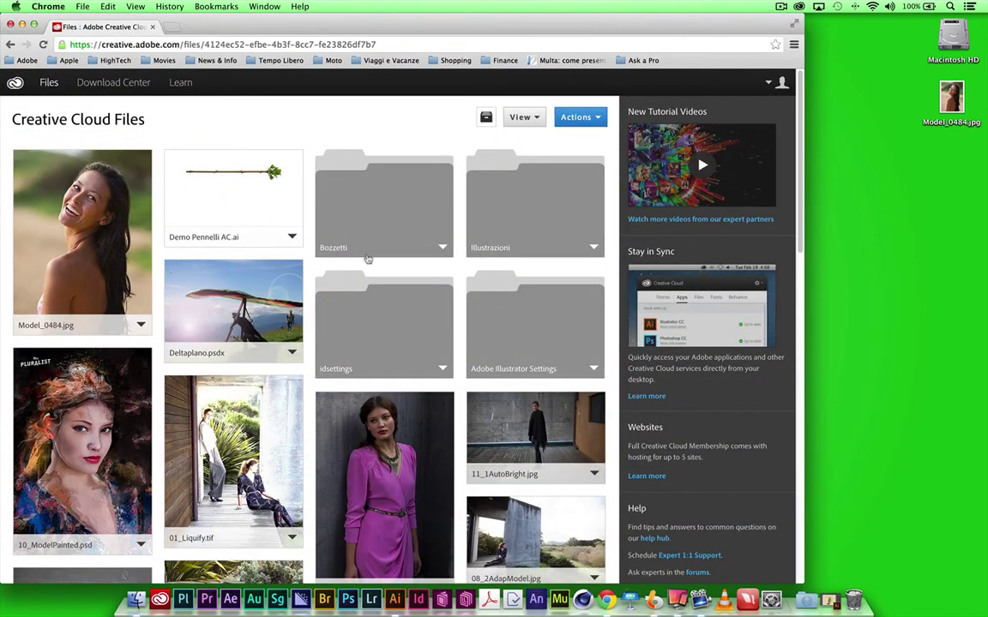
pyautogui.click(380, 227)
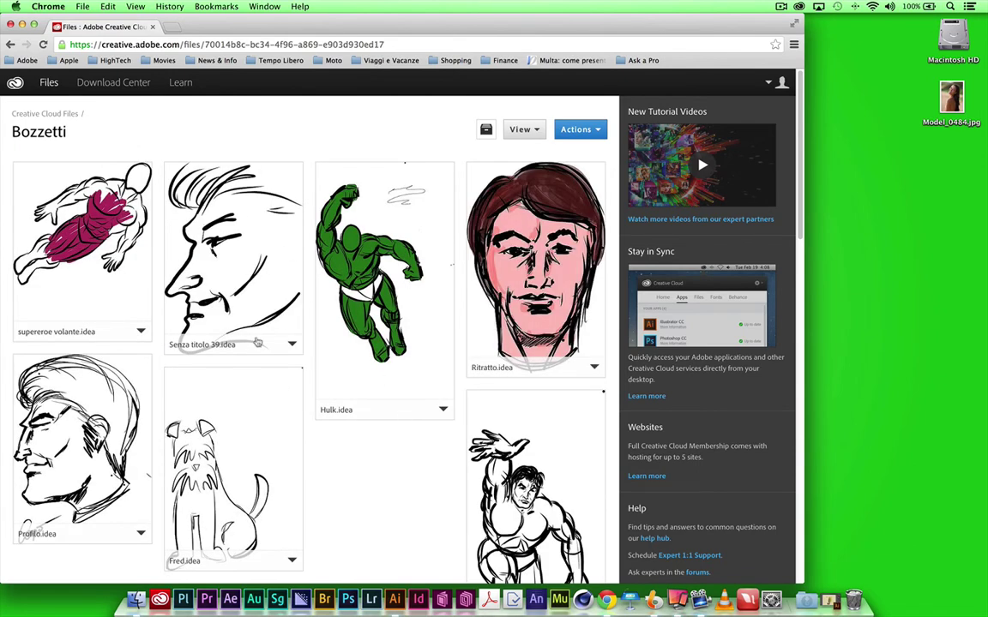
pyautogui.scroll(-1, 376, 399)
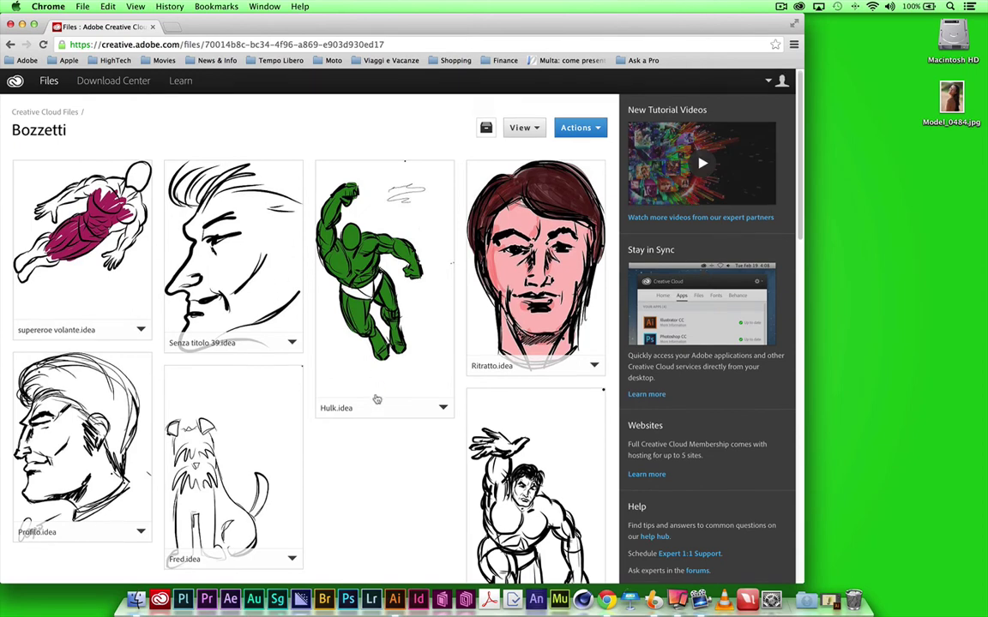
pyautogui.scroll(-5, 377, 400)
pyautogui.scroll(1, 377, 399)
pyautogui.scroll(5, 377, 399)
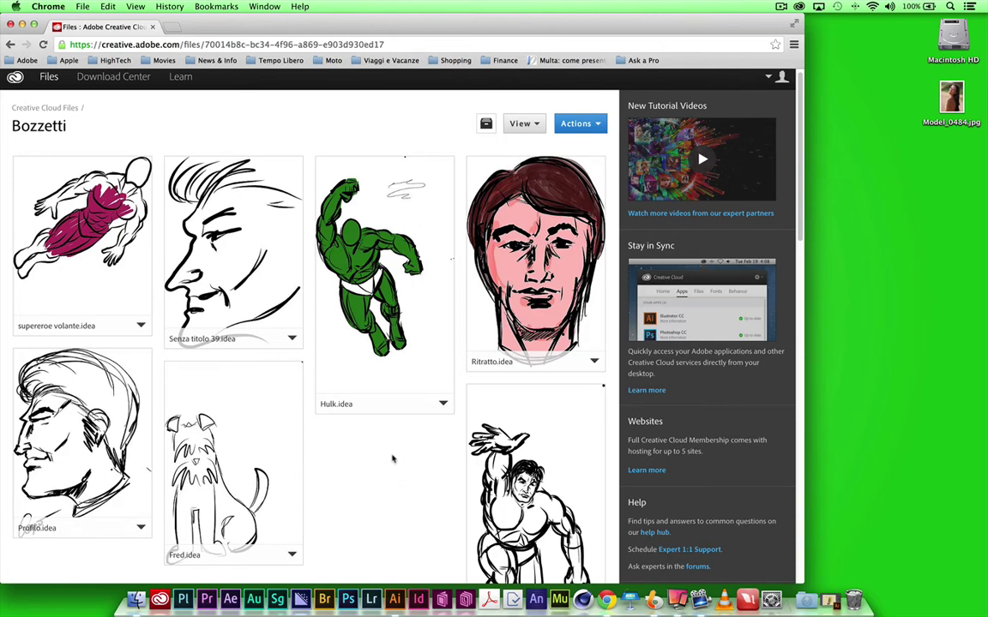
pyautogui.scroll(-3, 393, 459)
pyautogui.scroll(-5, 392, 459)
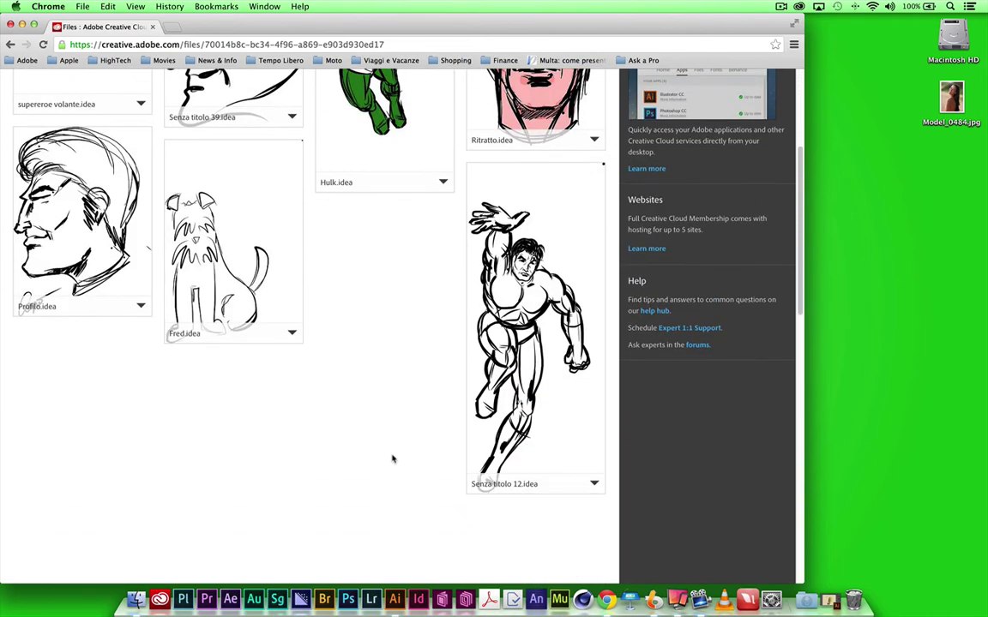
pyautogui.scroll(8, 393, 459)
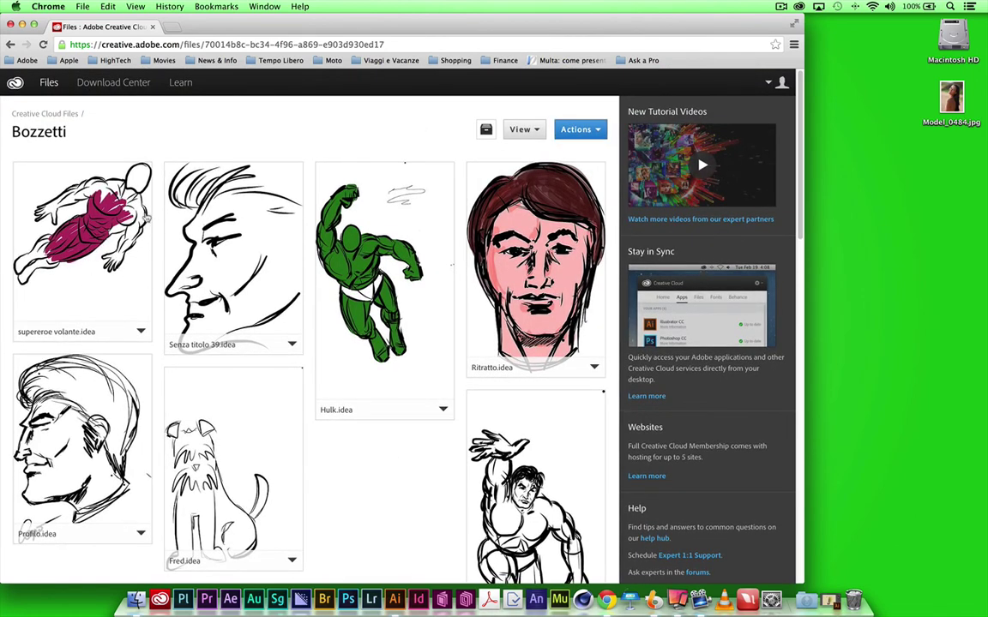
pyautogui.moveTo(589, 27); pyautogui.dragTo(698, 27)
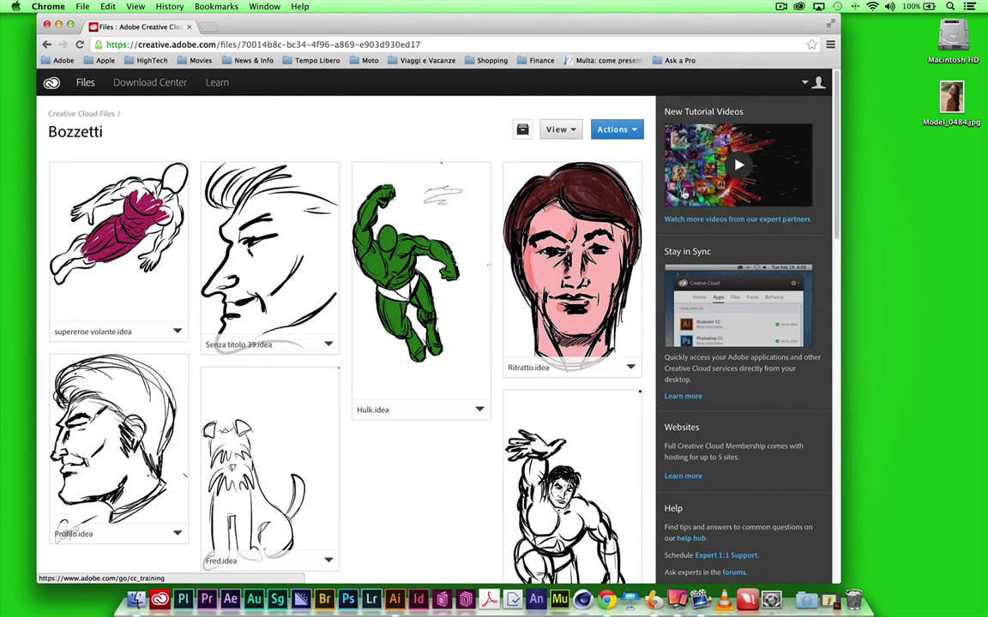
pyautogui.click(951, 43)
# Navigate from Macintosh HD to the Creative Cloud Bozzetti folder and open Hulk.idea.
pyautogui.doubleClick(951, 43)
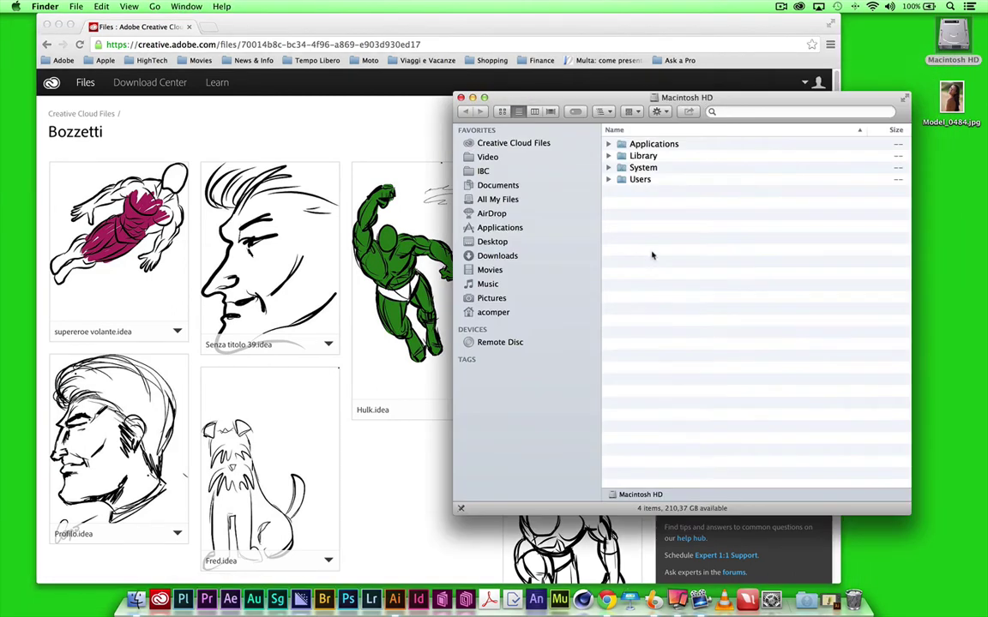
pyautogui.click(559, 146)
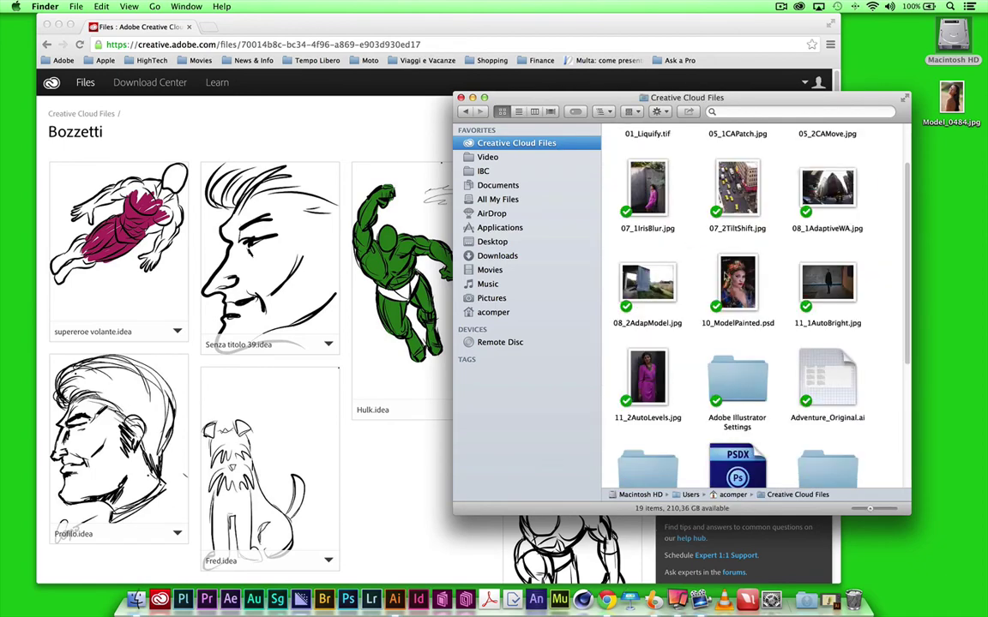
pyautogui.scroll(-3, 822, 418)
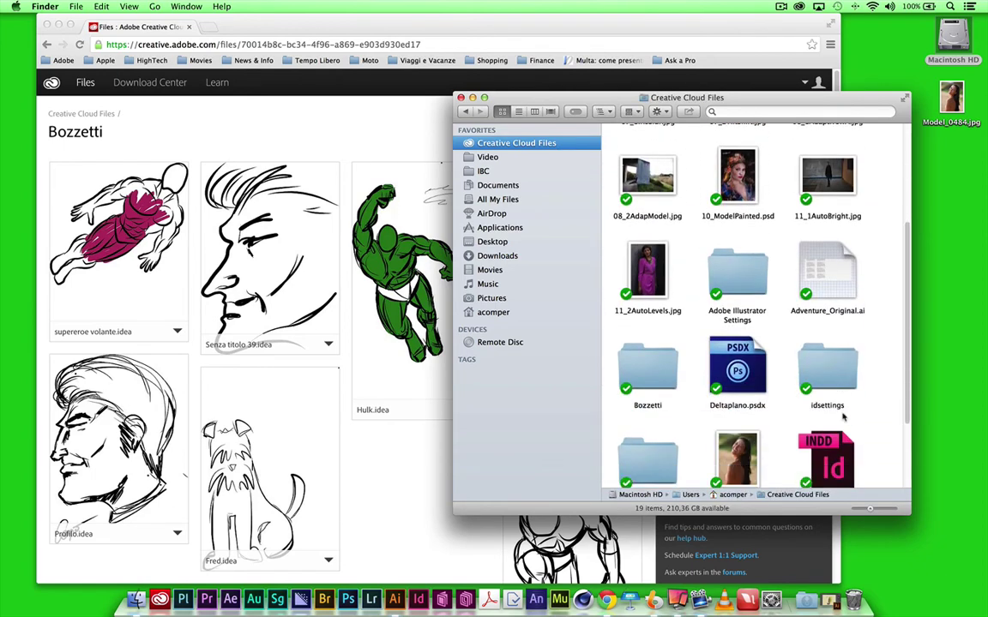
pyautogui.doubleClick(737, 273)
pyautogui.press('super+bracketleft')
pyautogui.scroll(-2, 838, 361)
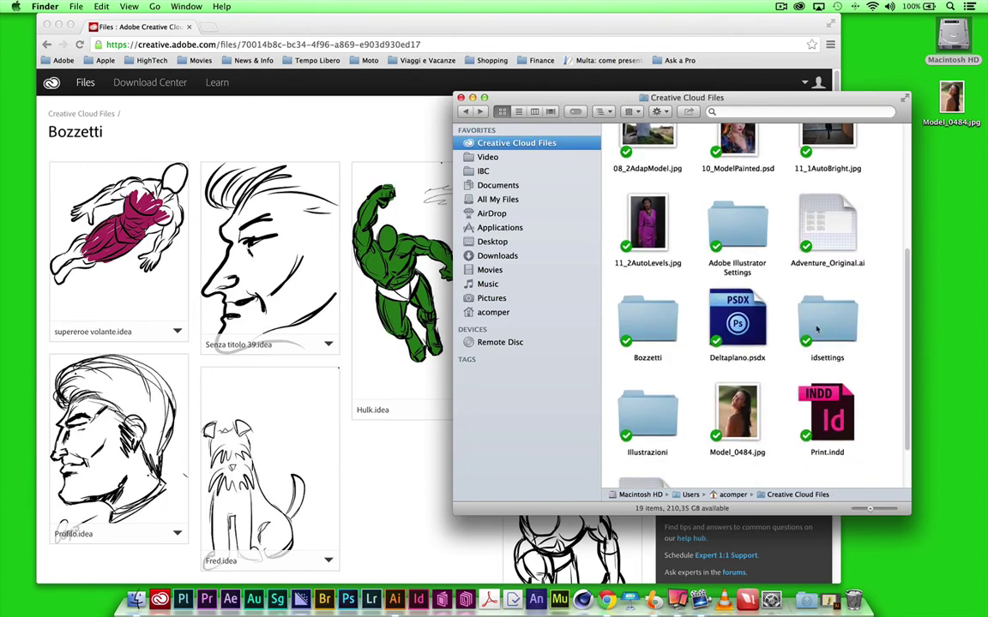
pyautogui.doubleClick(648, 313)
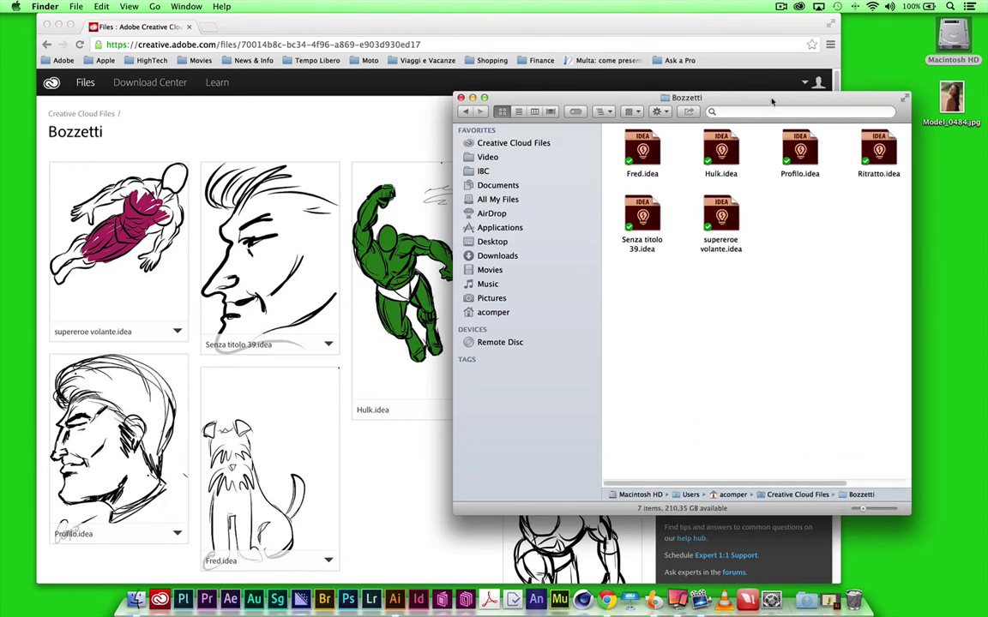
pyautogui.moveTo(694, 97); pyautogui.dragTo(499, 69)
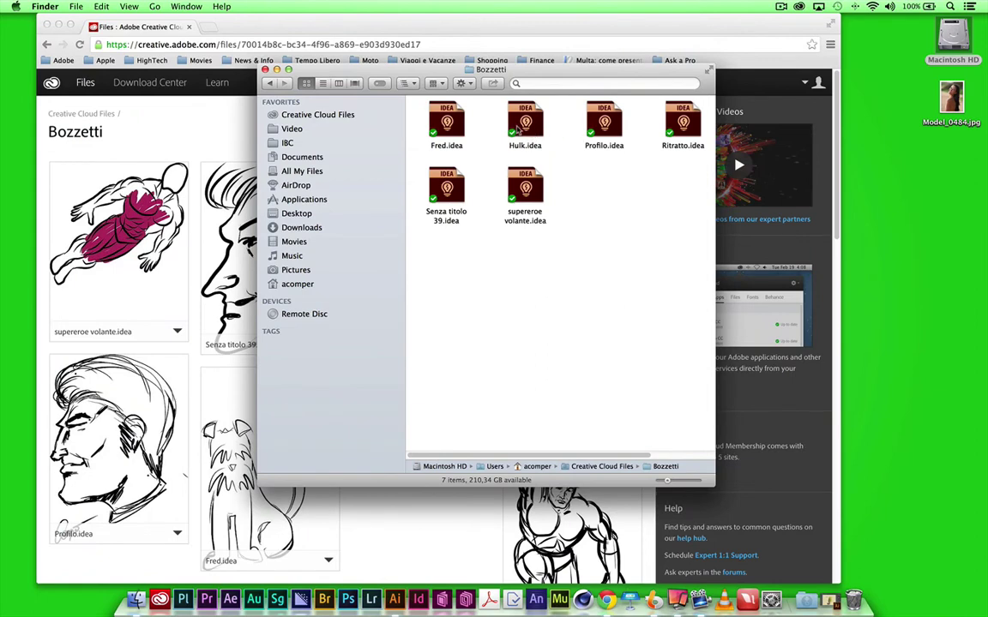
pyautogui.doubleClick(524, 125)
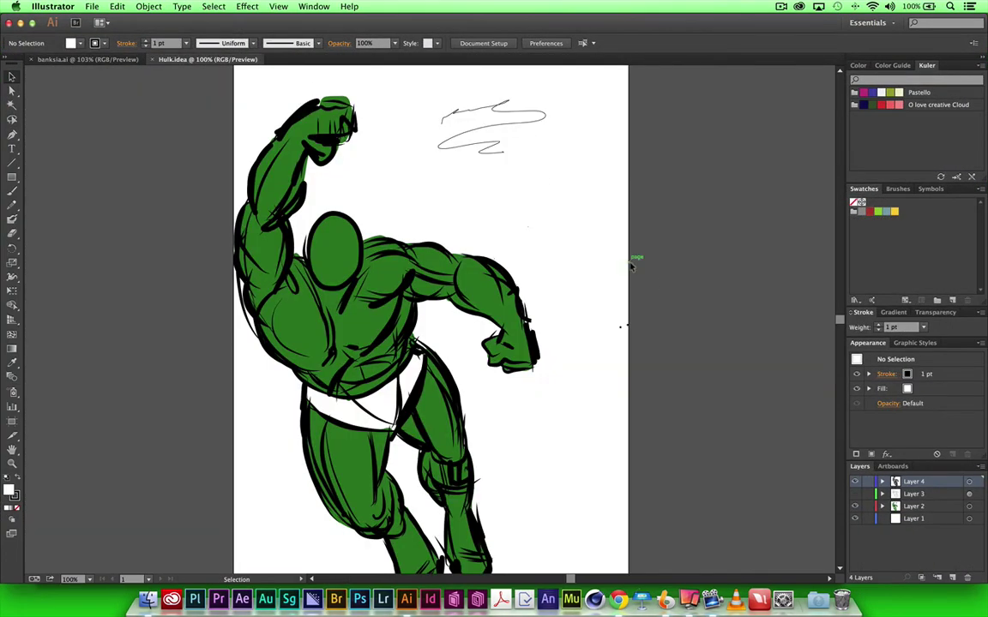
# Zoom into the Hulk's torso and inspect a black chest stroke.
pyautogui.press('z')
pyautogui.moveTo(233, 152); pyautogui.dragTo(520, 395)
pyautogui.moveTo(249, 216); pyautogui.dragTo(511, 424)
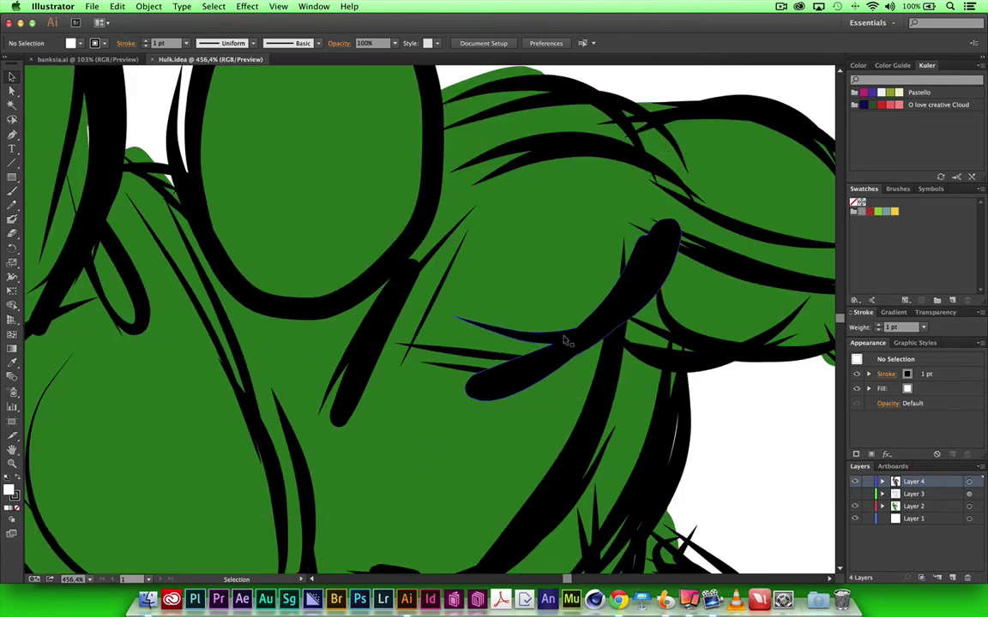
pyautogui.press('v')
pyautogui.click(559, 345)
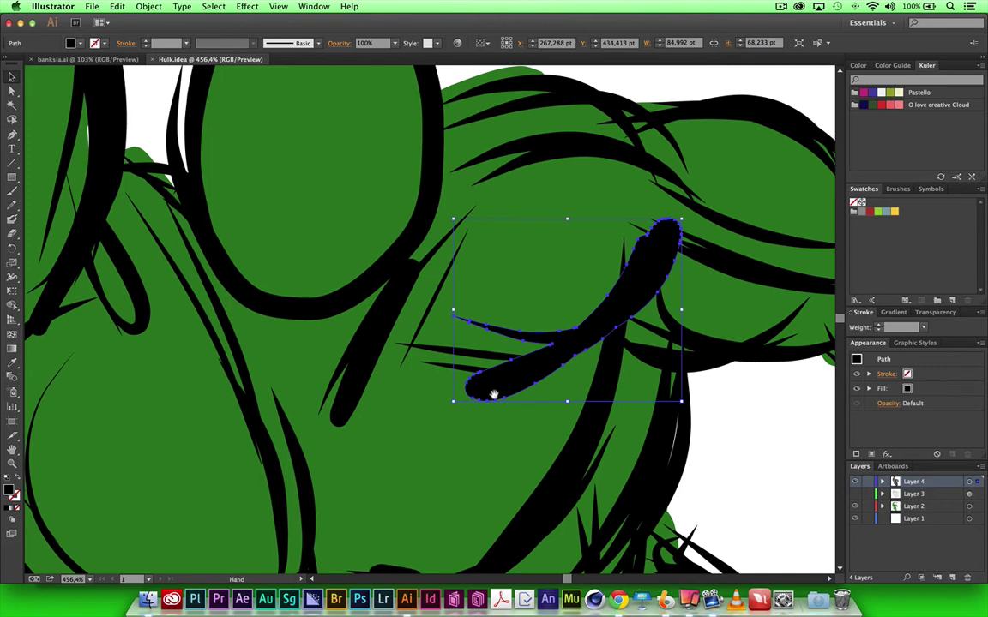
pyautogui.click(730, 437)
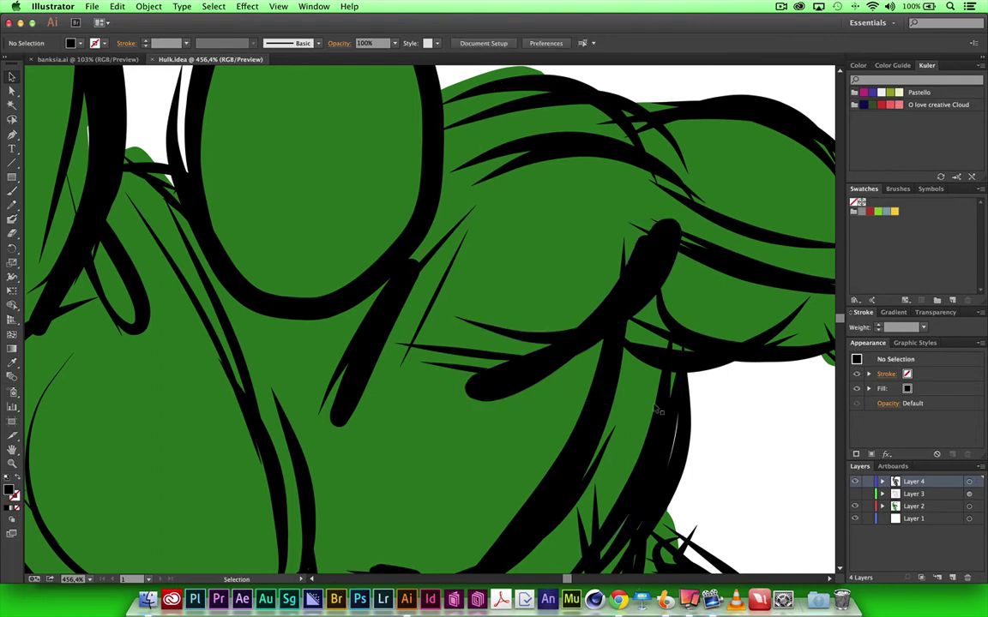
# Delete the scribble above the figure and the stray mark to its right, then close the document.
pyautogui.press('super+0')
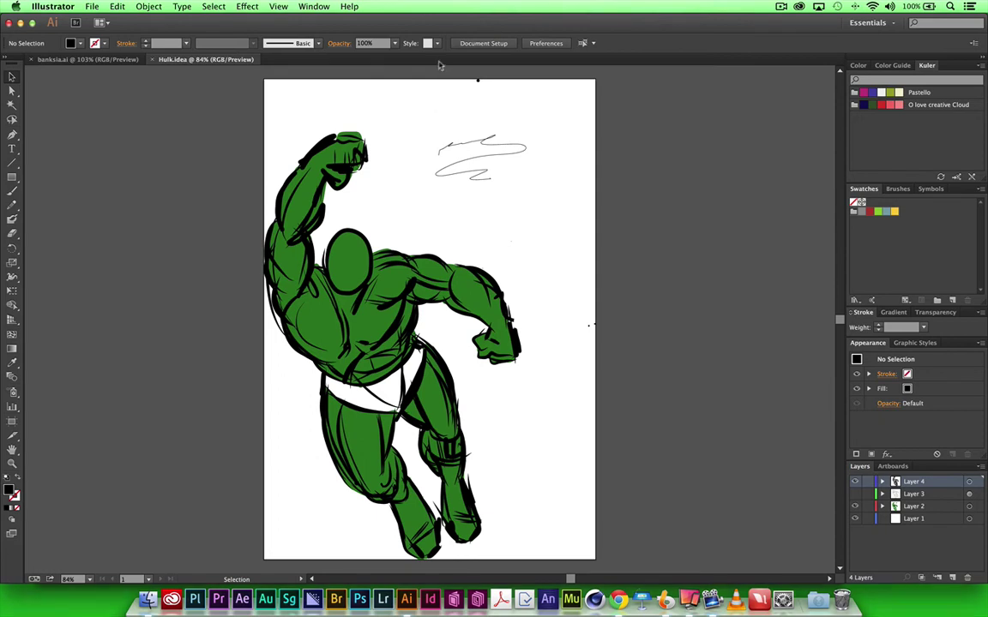
pyautogui.moveTo(423, 75); pyautogui.dragTo(588, 206)
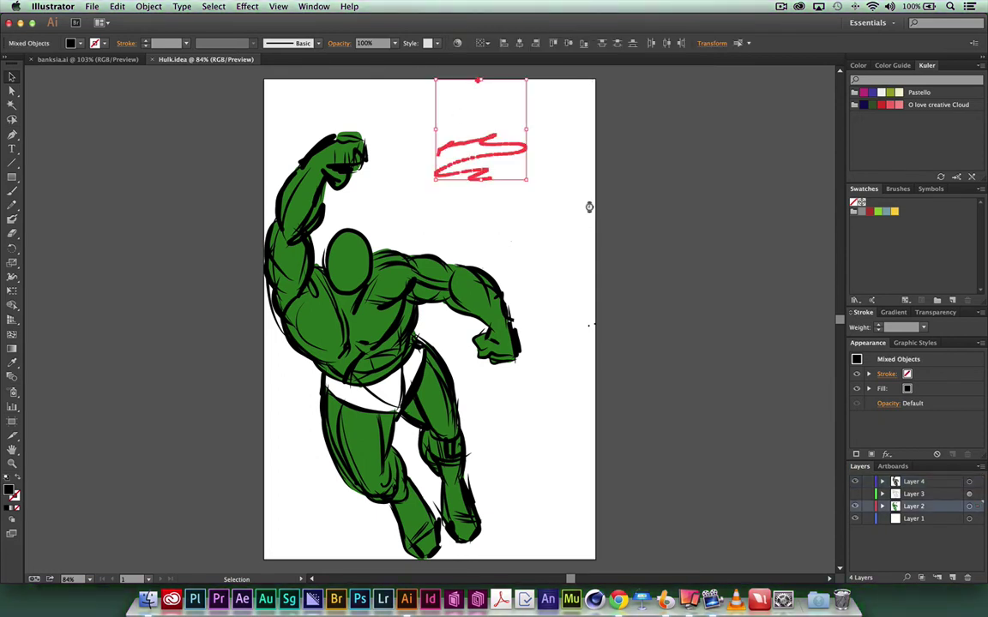
pyautogui.press('Delete')
pyautogui.moveTo(581, 311); pyautogui.dragTo(593, 349)
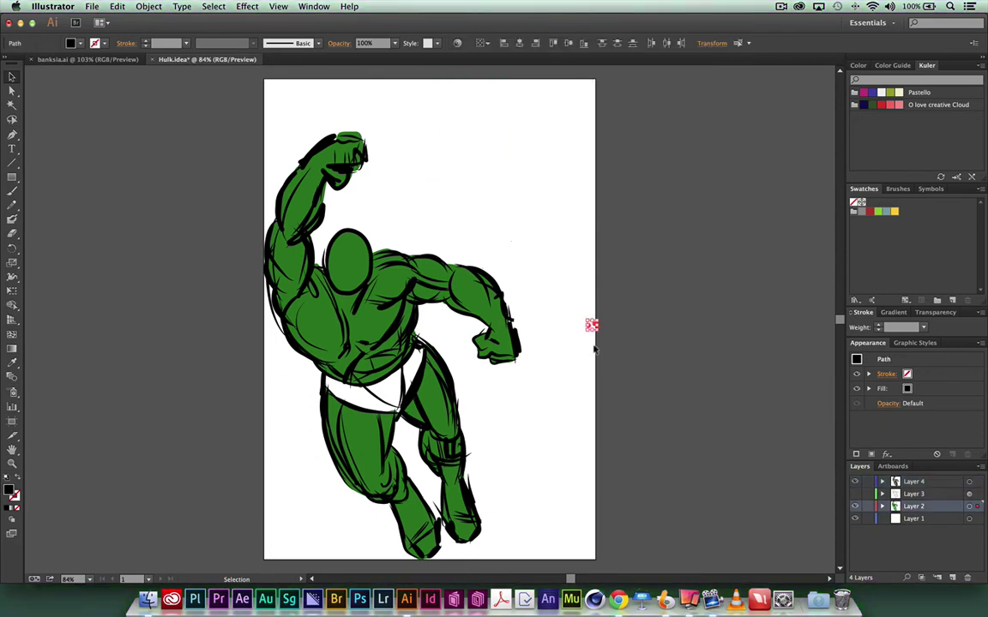
pyautogui.press('Delete')
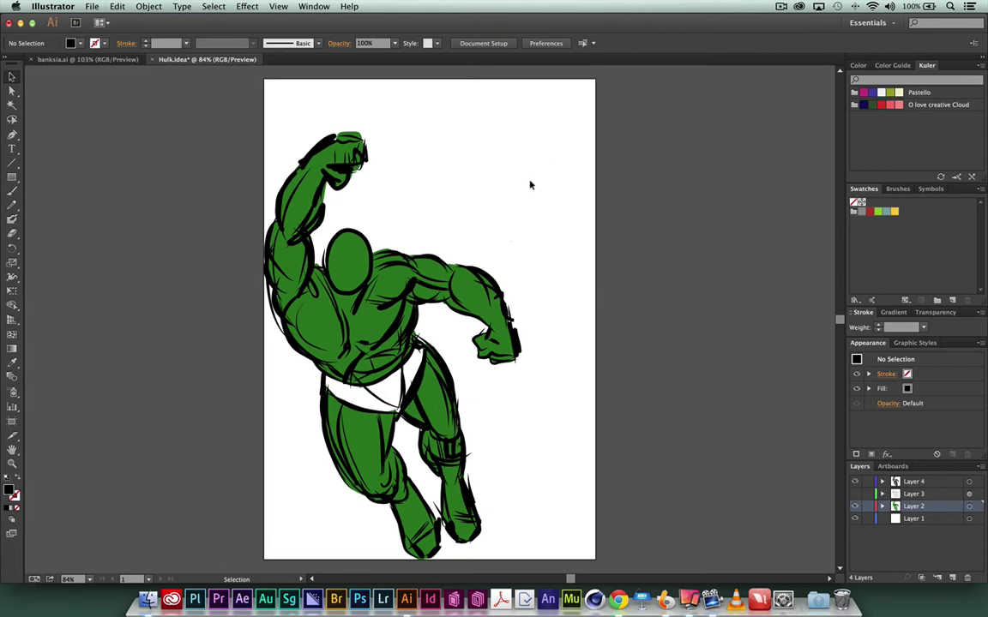
pyautogui.moveTo(194, 214); pyautogui.dragTo(475, 388)
pyautogui.press('v')
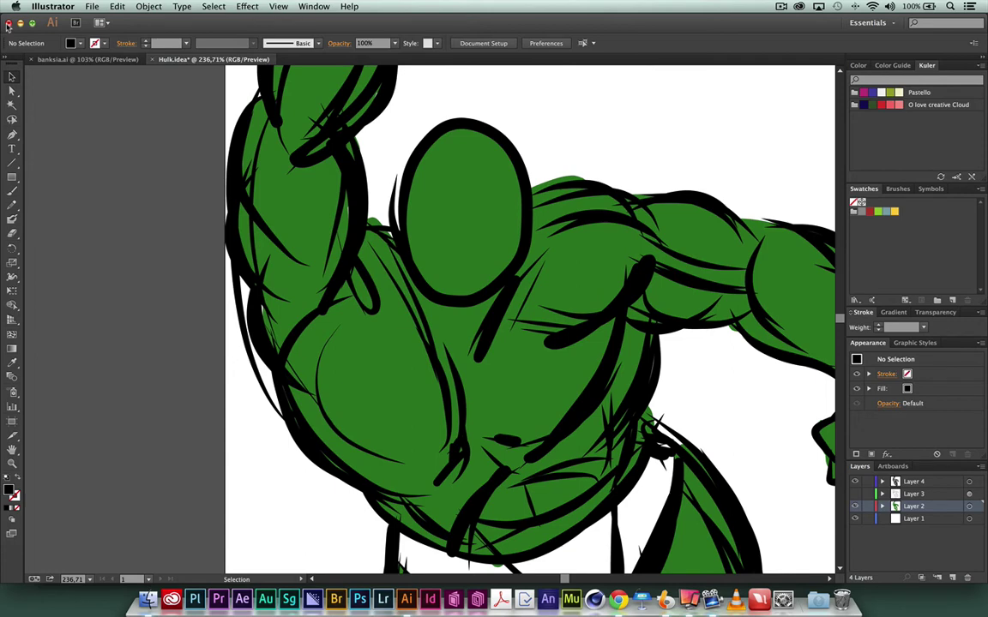
pyautogui.click(9, 23)
# Dismiss the save prompt, bring the Creative Cloud page forward, and clear the desktop.
pyautogui.press('Escape')
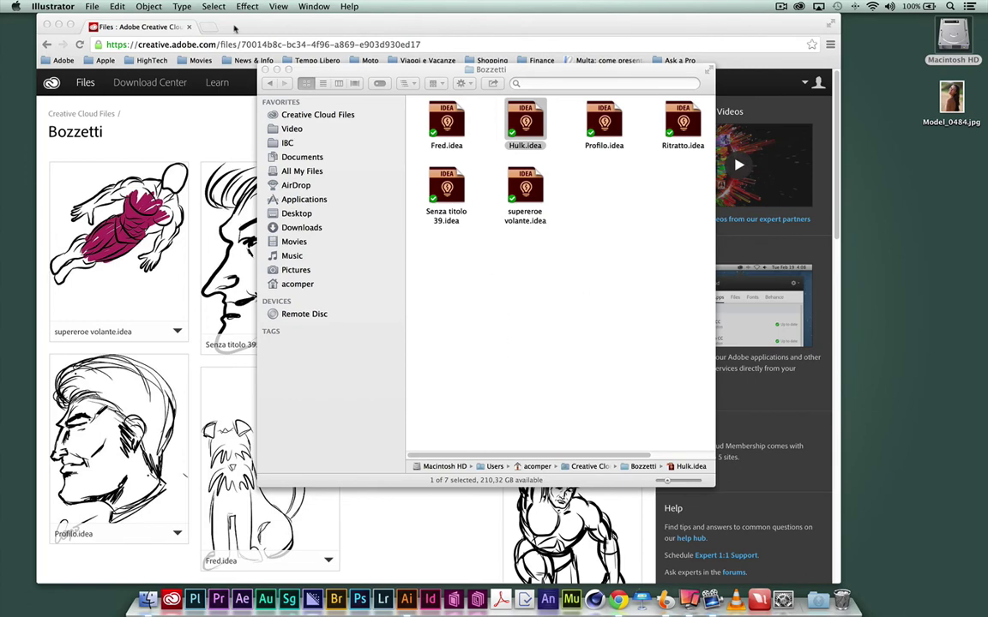
pyautogui.click(383, 27)
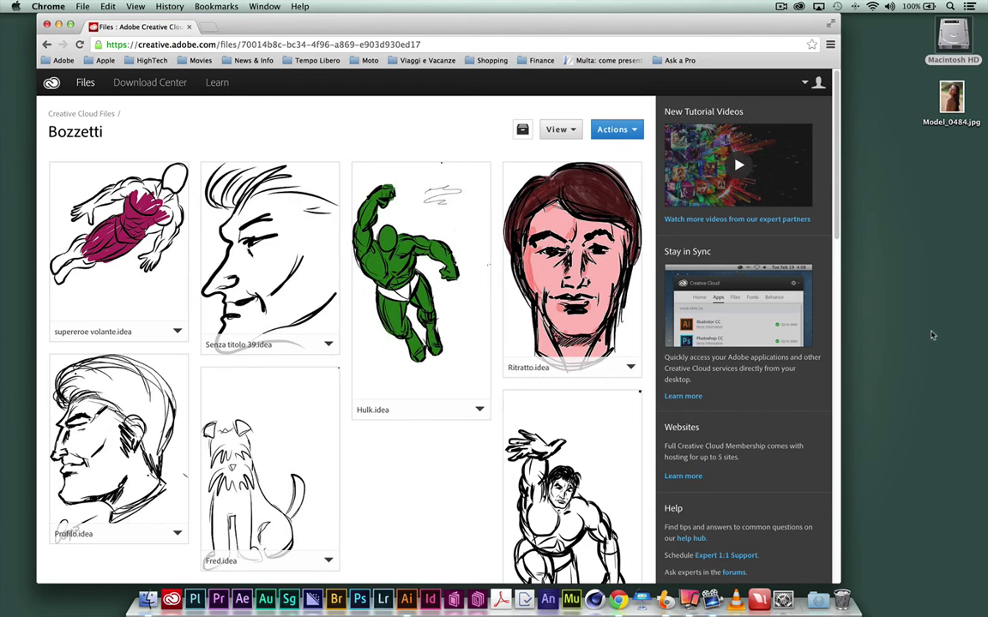
pyautogui.moveTo(319, 27); pyautogui.dragTo(320, 26)
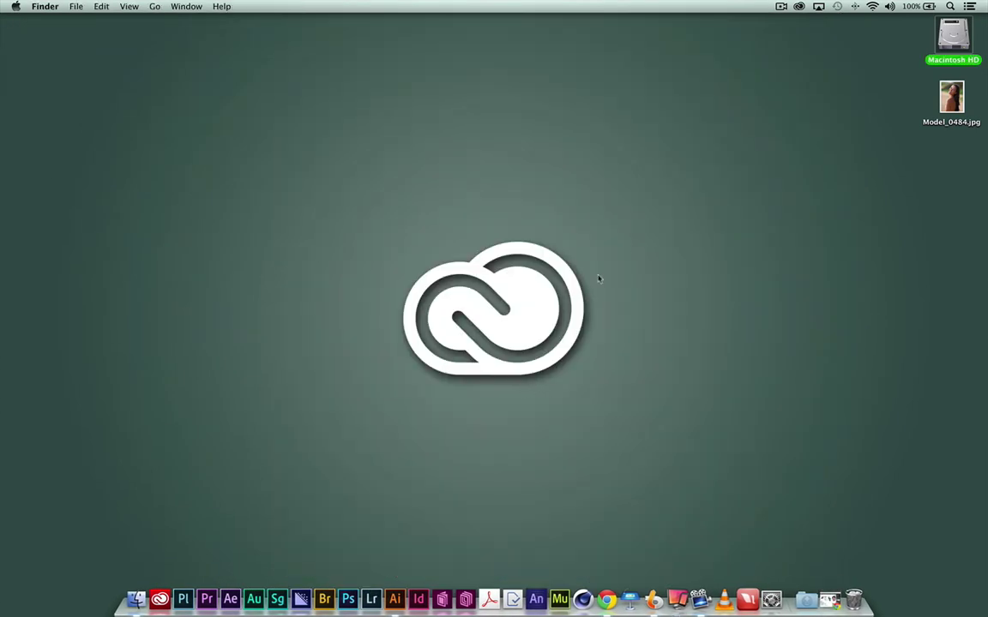
pyautogui.click(743, 149)
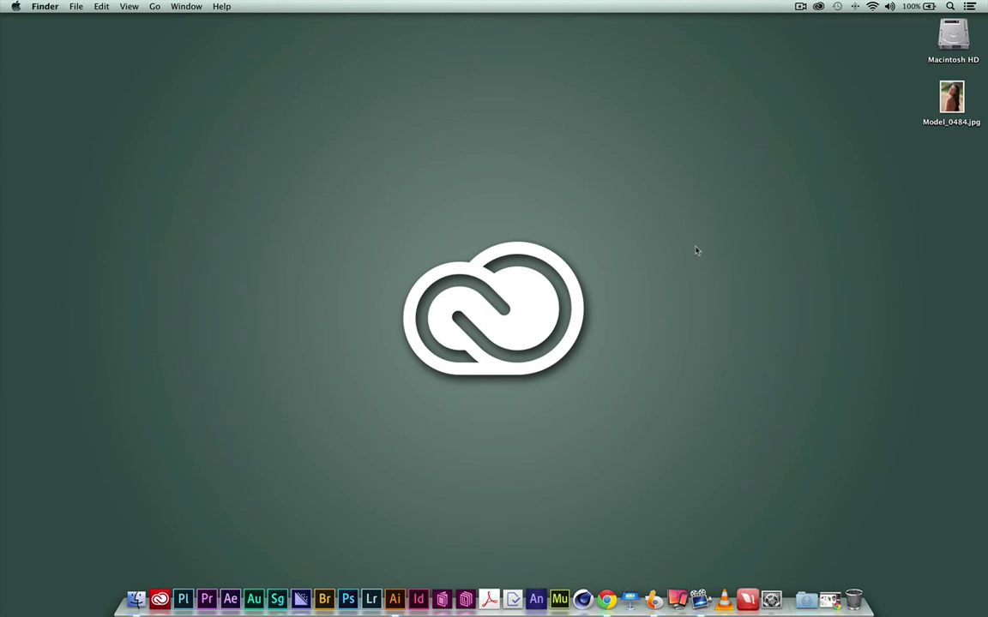
# Open Demo Pennelli AC.ai from Documents > Demo Creative Cloud > Design > IllustratorCC_DemoAssets in Illustrator.
pyautogui.doubleClick(953, 39)
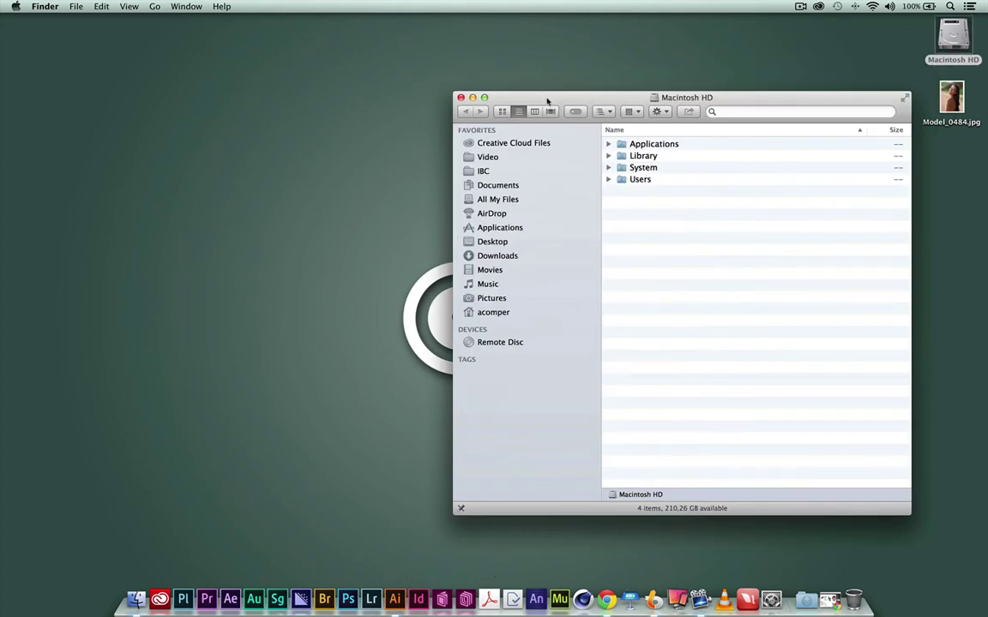
pyautogui.moveTo(547, 97); pyautogui.dragTo(243, 21)
pyautogui.click(190, 107)
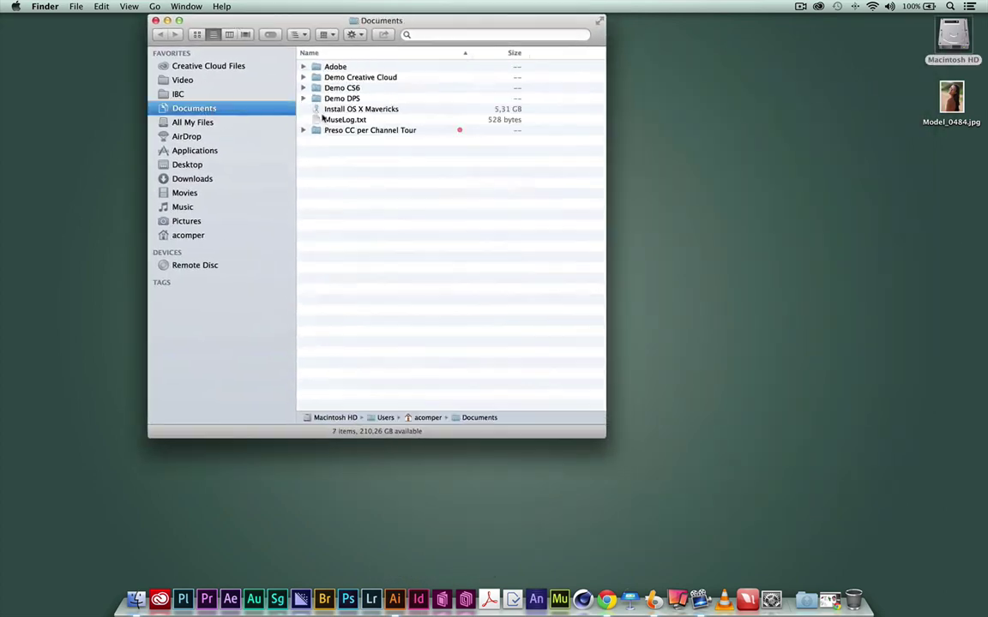
pyautogui.doubleClick(354, 79)
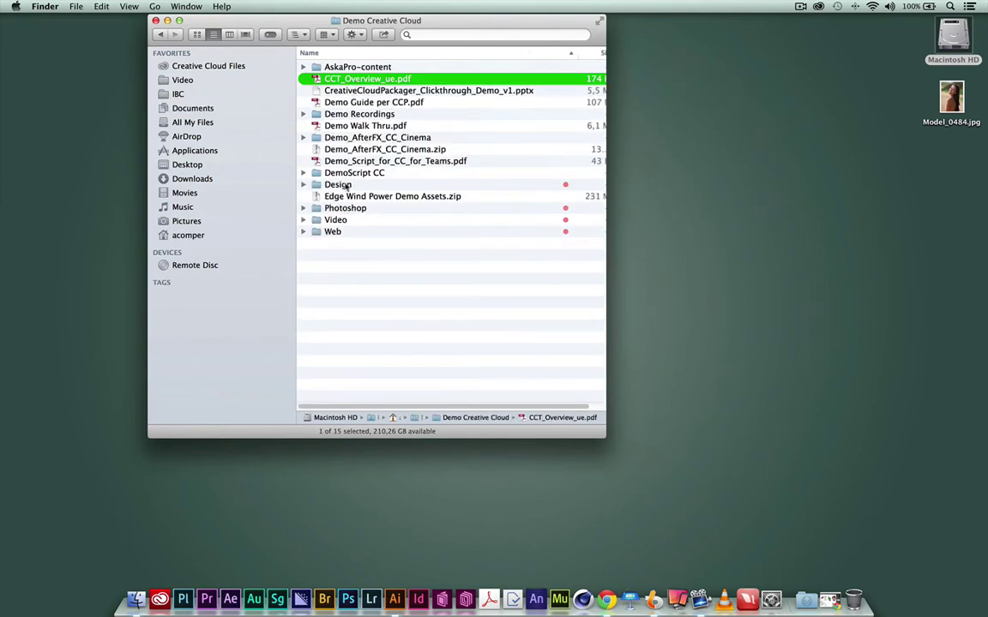
pyautogui.doubleClick(316, 184)
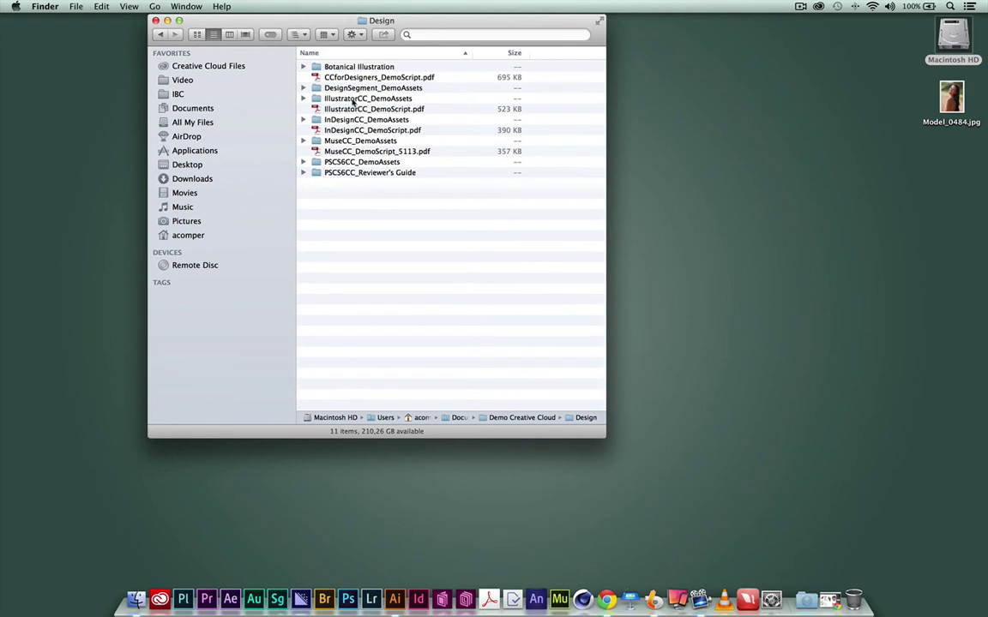
pyautogui.doubleClick(351, 98)
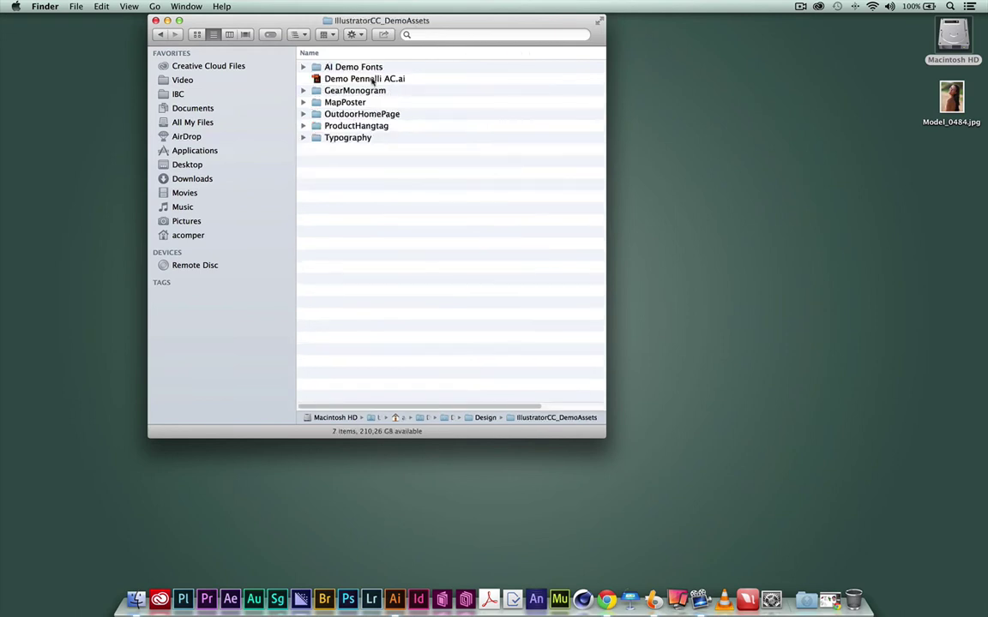
pyautogui.doubleClick(343, 78)
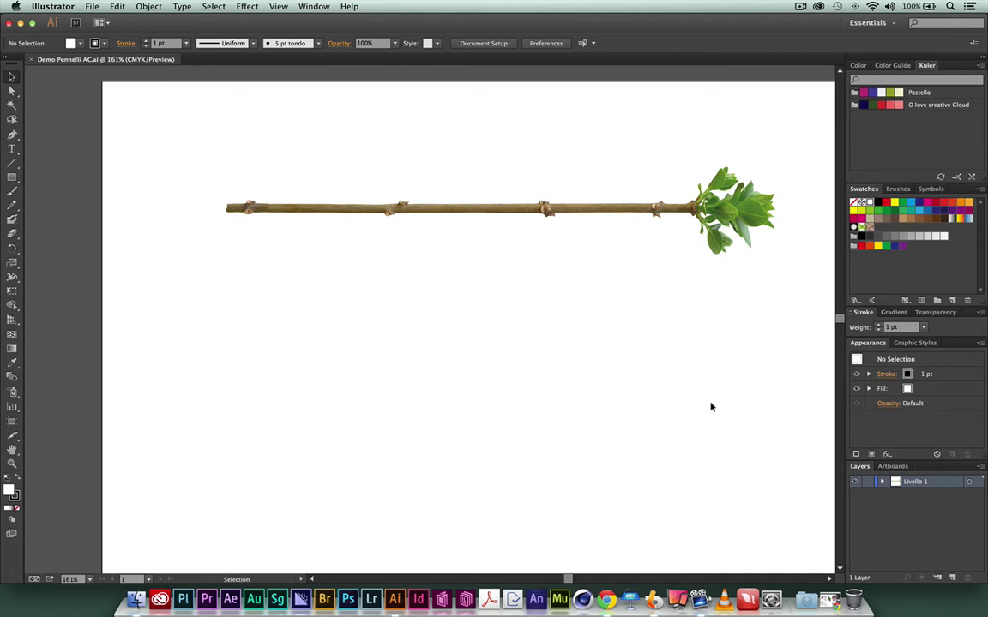
# Zoom into the leaf cluster, settle at 800%, hide the artboard boundary, and show the workspace list.
pyautogui.press('z')
pyautogui.moveTo(669, 147); pyautogui.dragTo(810, 270)
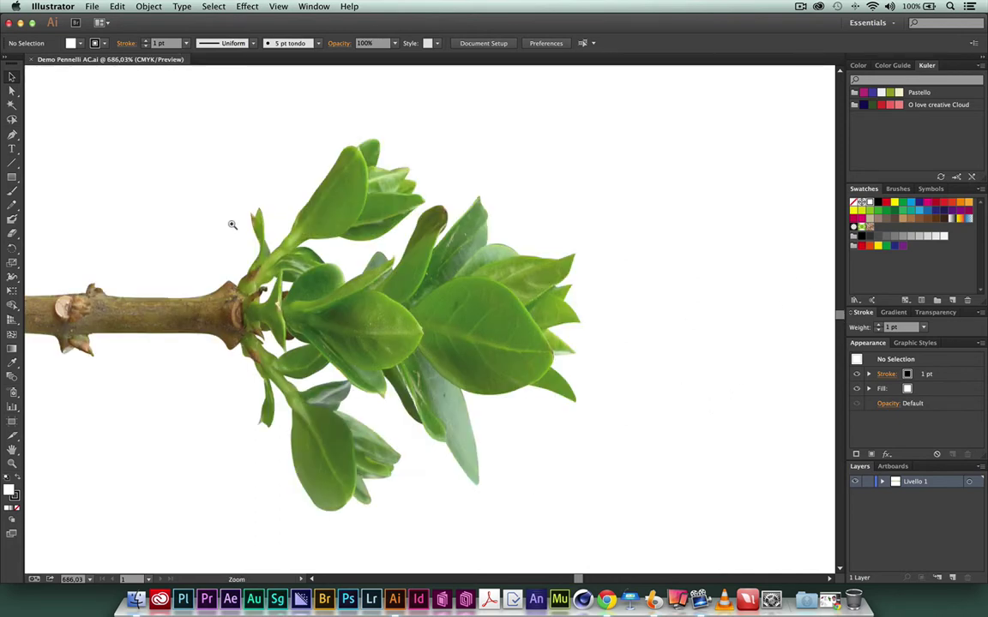
pyautogui.moveTo(217, 171); pyautogui.dragTo(591, 474)
pyautogui.moveTo(556, 380); pyautogui.dragTo(639, 331)
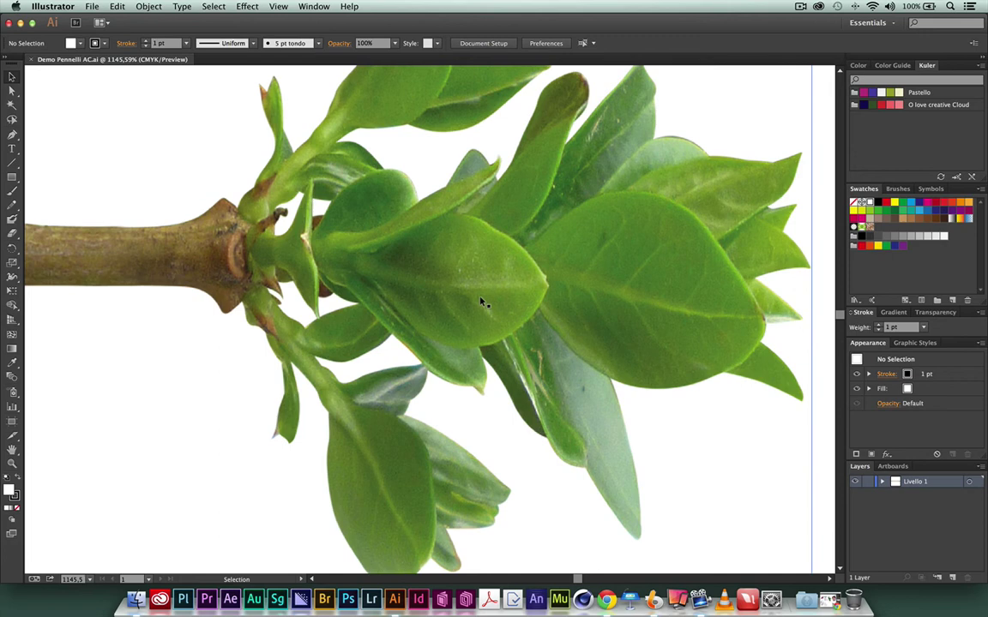
pyautogui.press('z')
pyautogui.keyDown('alt'); pyautogui.click(505, 280); pyautogui.keyUp('alt')
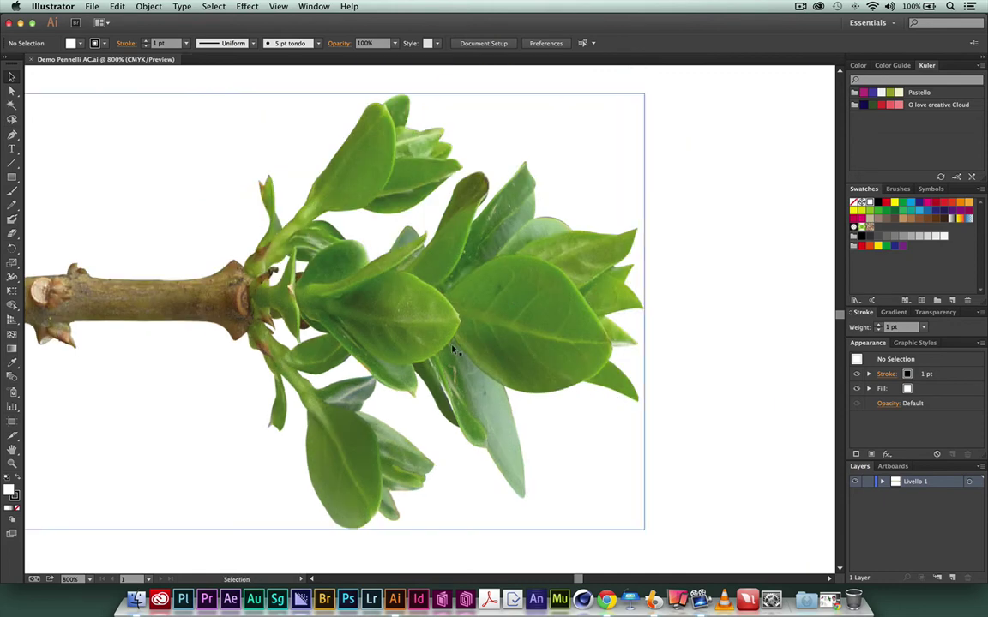
pyautogui.press('super+shift+h')
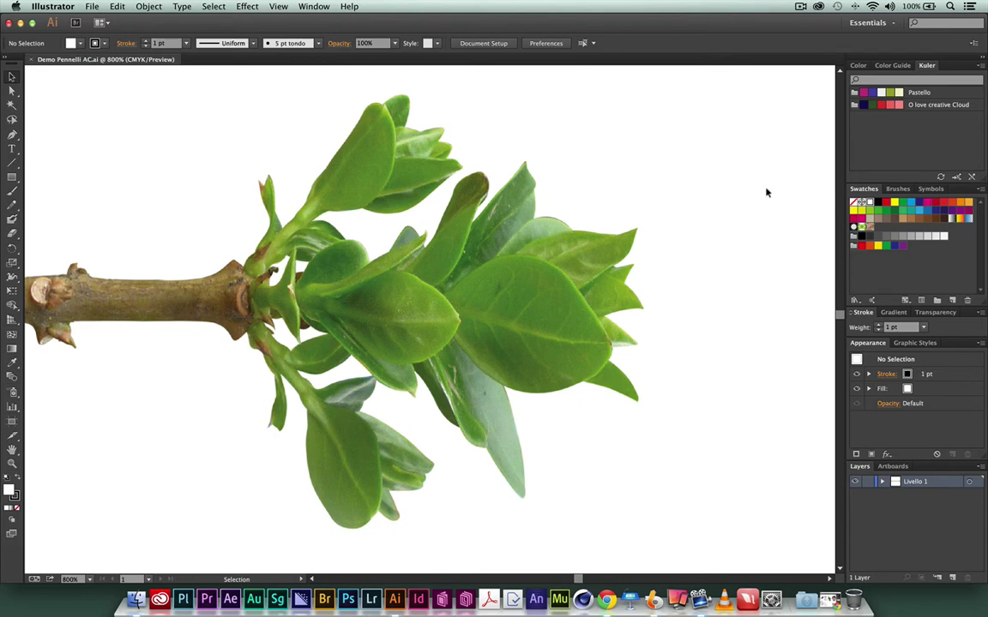
pyautogui.click(870, 22)
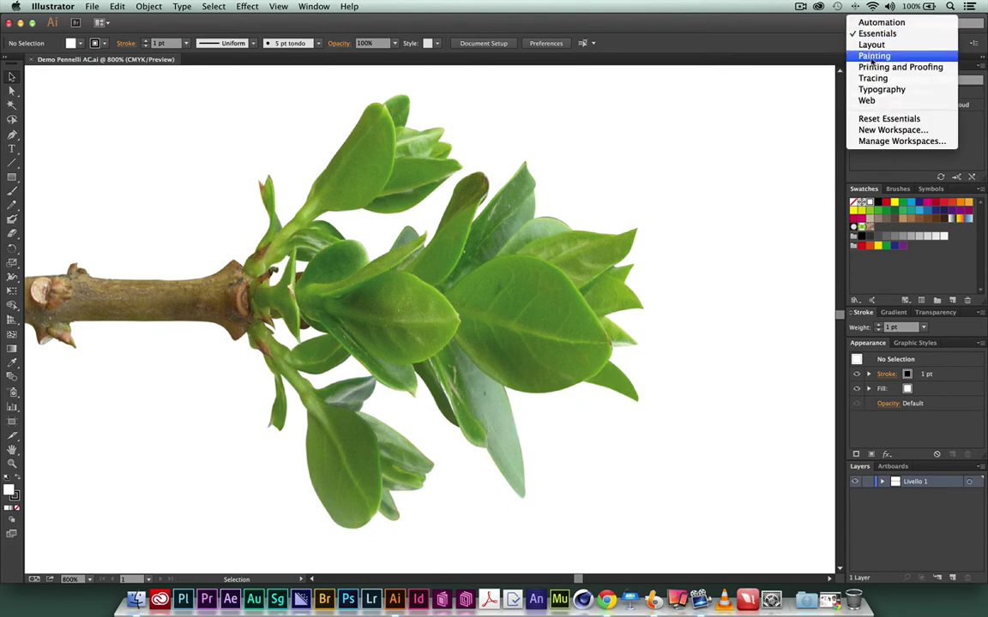
# Switch to the Painting workspace and drag the plant image into the Brushes panel as a new brush.
pyautogui.click(873, 56)
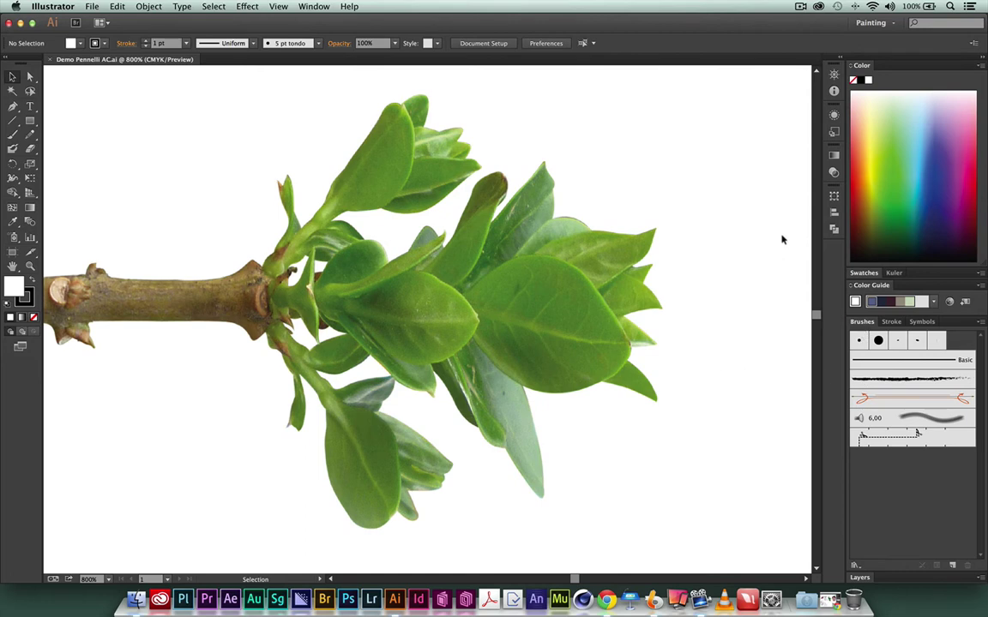
pyautogui.click(514, 291)
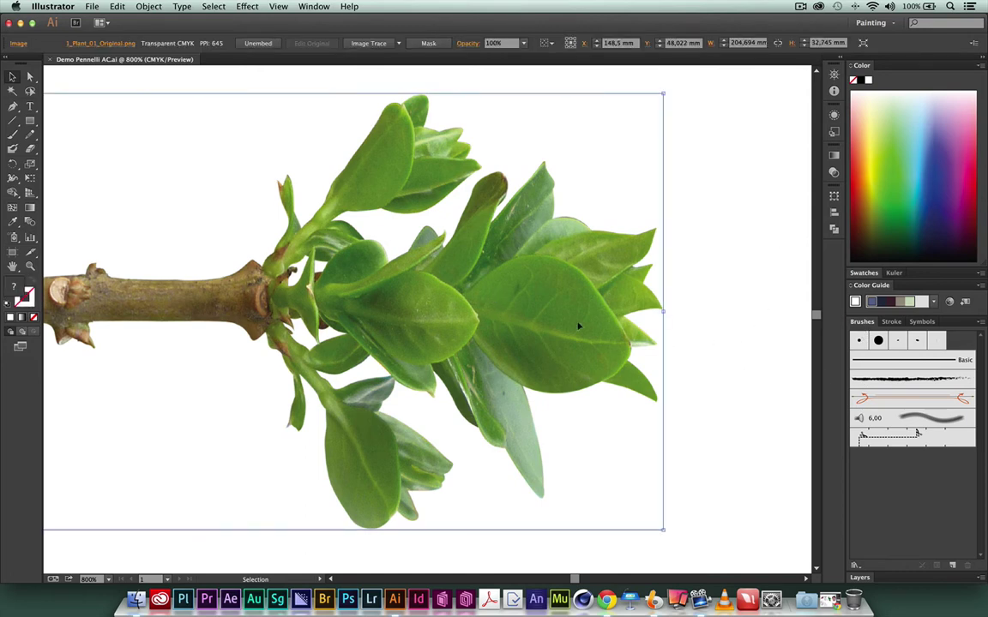
pyautogui.moveTo(502, 339); pyautogui.dragTo(907, 508)
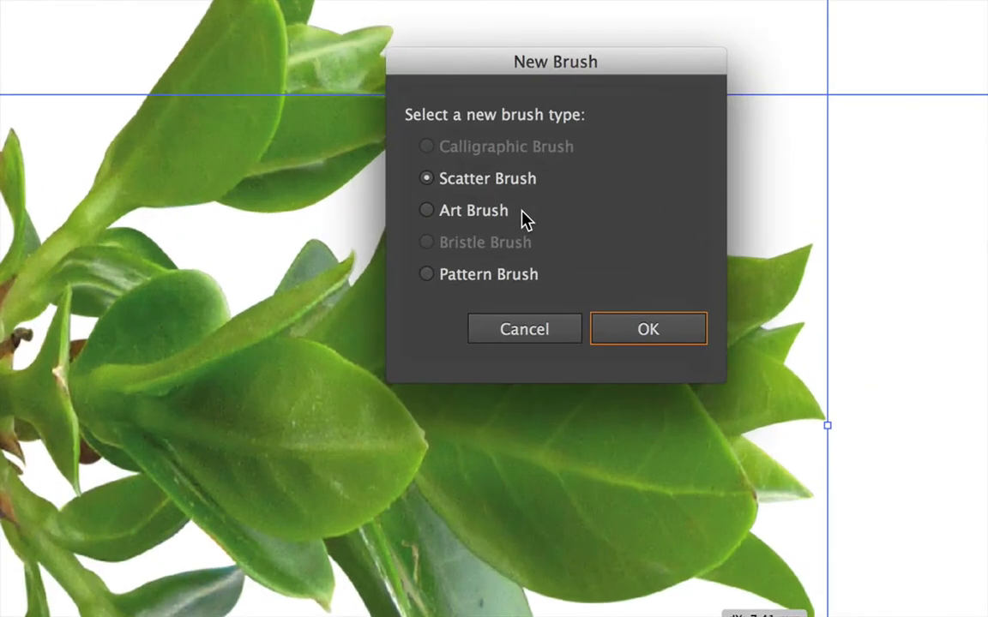
# Make the plant an Art Brush with default options, then delete the original image from the artboard.
pyautogui.click(471, 210)
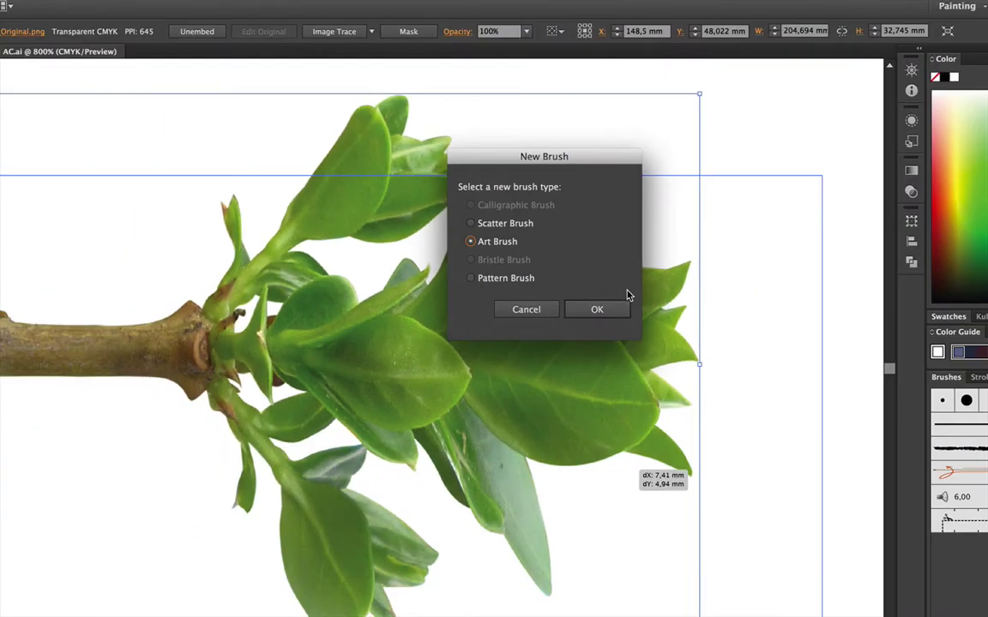
pyautogui.click(599, 309)
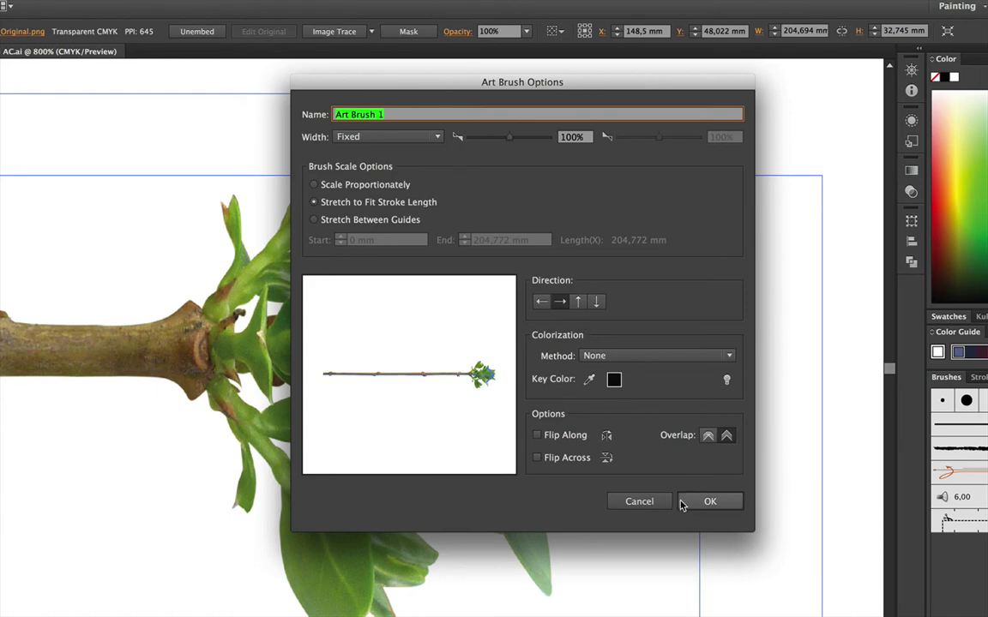
pyautogui.click(708, 502)
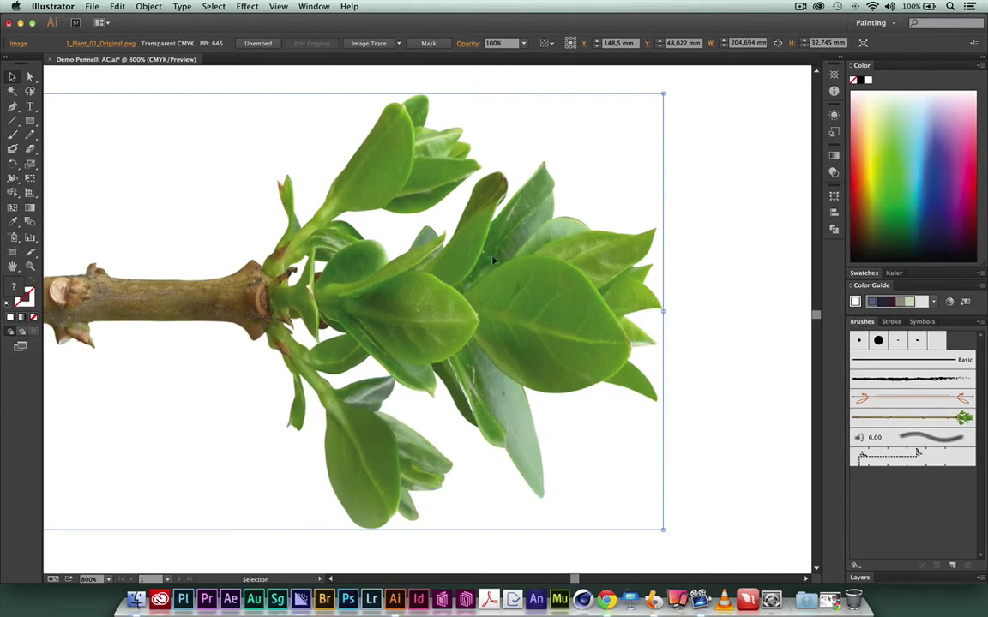
pyautogui.press('super+0')
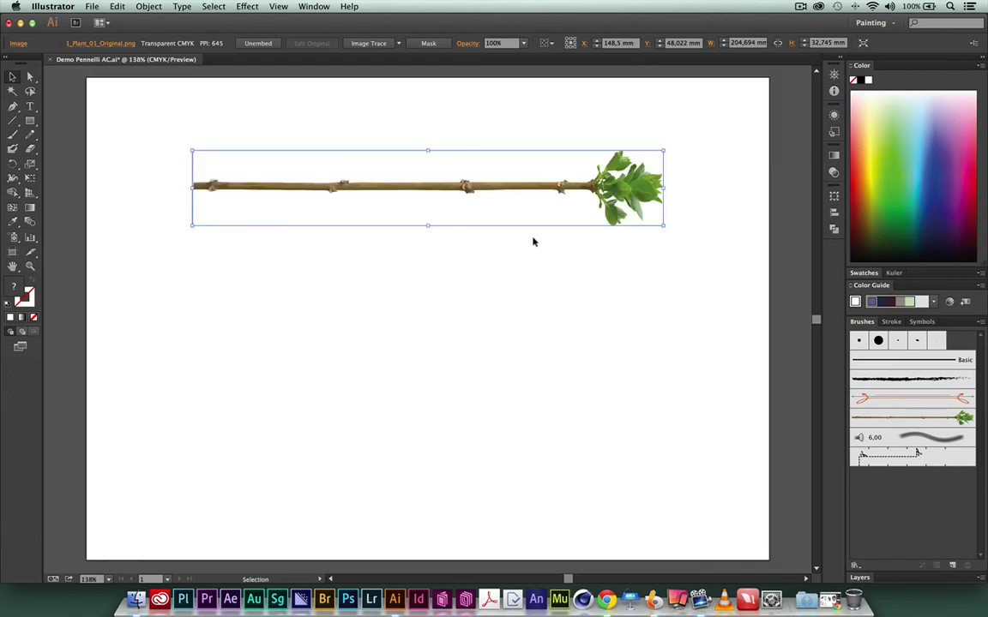
pyautogui.press('Delete')
pyautogui.hscroll(-2, 506, 274)
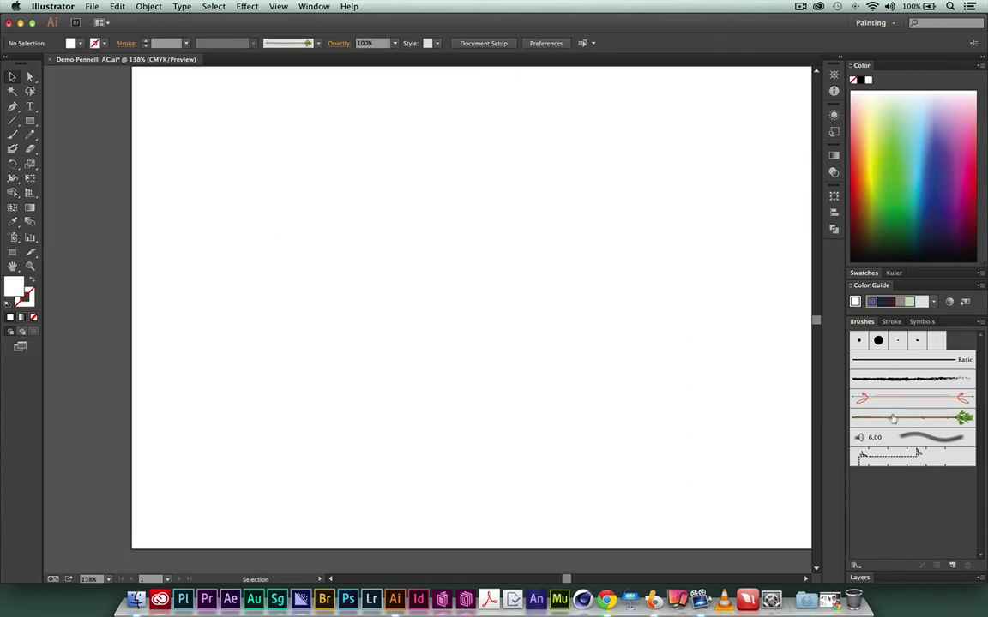
# Paint seven curving leaf-tipped strokes across the artboard with Art Brush 1, then view them in Outline mode.
pyautogui.hscroll(2, 463, 298)
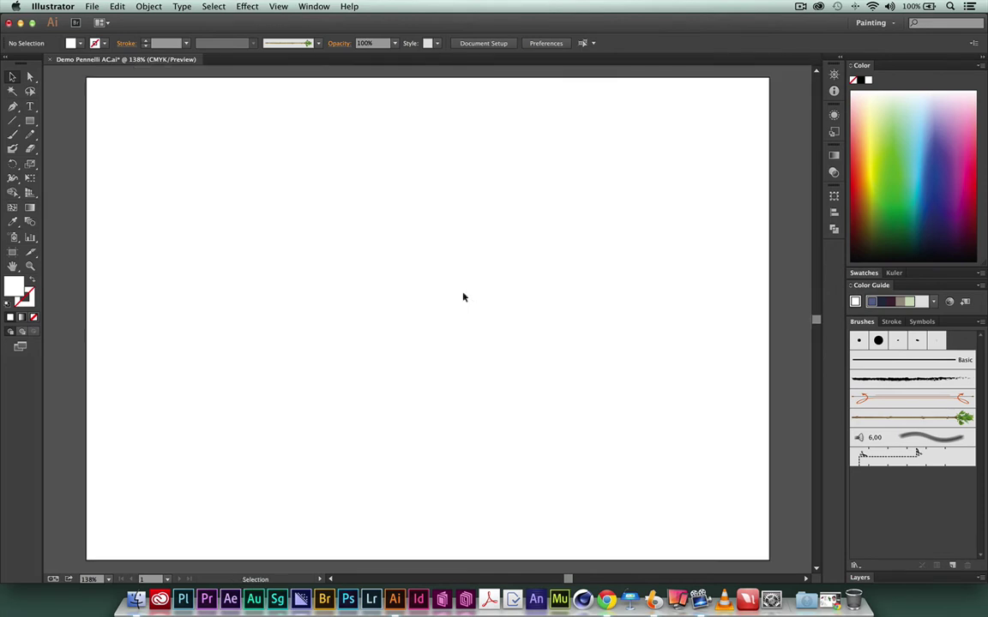
pyautogui.click(13, 135)
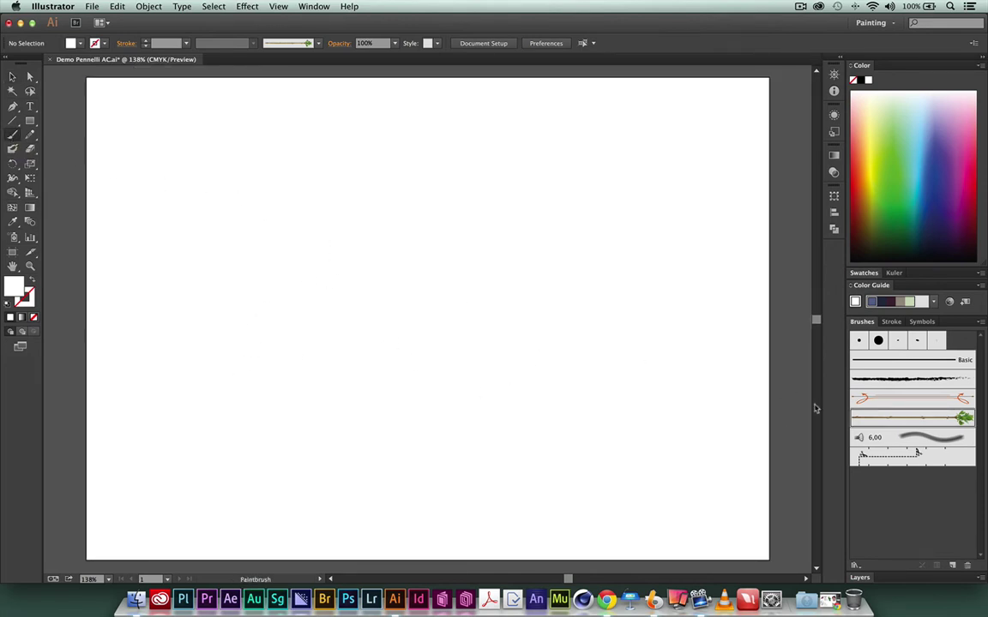
pyautogui.moveTo(313, 474)
pyautogui.mouseDown()
pyautogui.moveTo(425, 368)
pyautogui.moveTo(535, 192)
pyautogui.moveTo(527, 182)
pyautogui.mouseUp()
pyautogui.moveTo(555, 488); pyautogui.dragTo(257, 208)
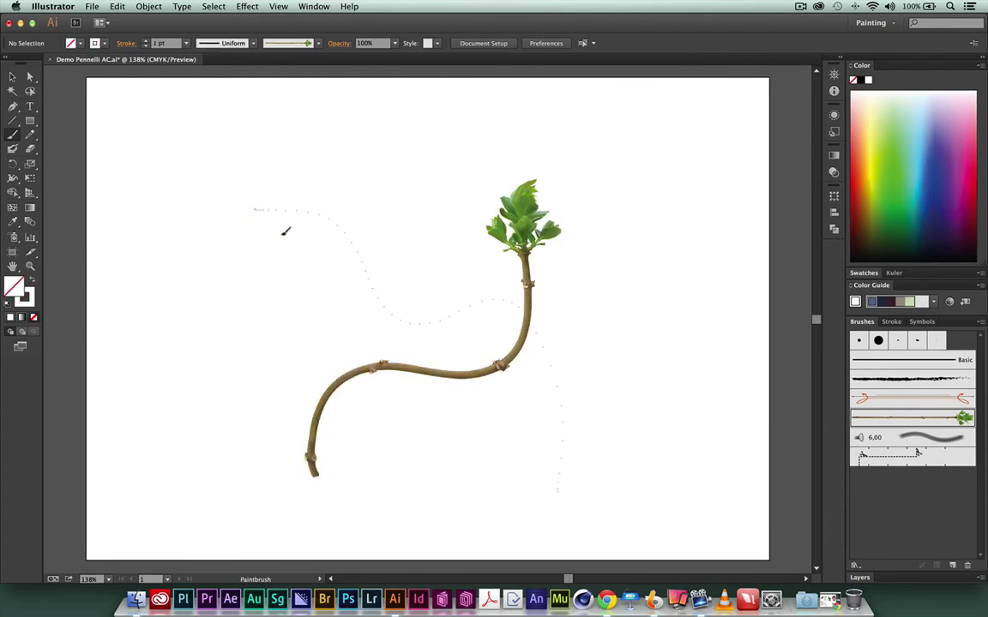
pyautogui.moveTo(402, 441)
pyautogui.mouseDown()
pyautogui.moveTo(146, 249)
pyautogui.moveTo(156, 156)
pyautogui.mouseUp()
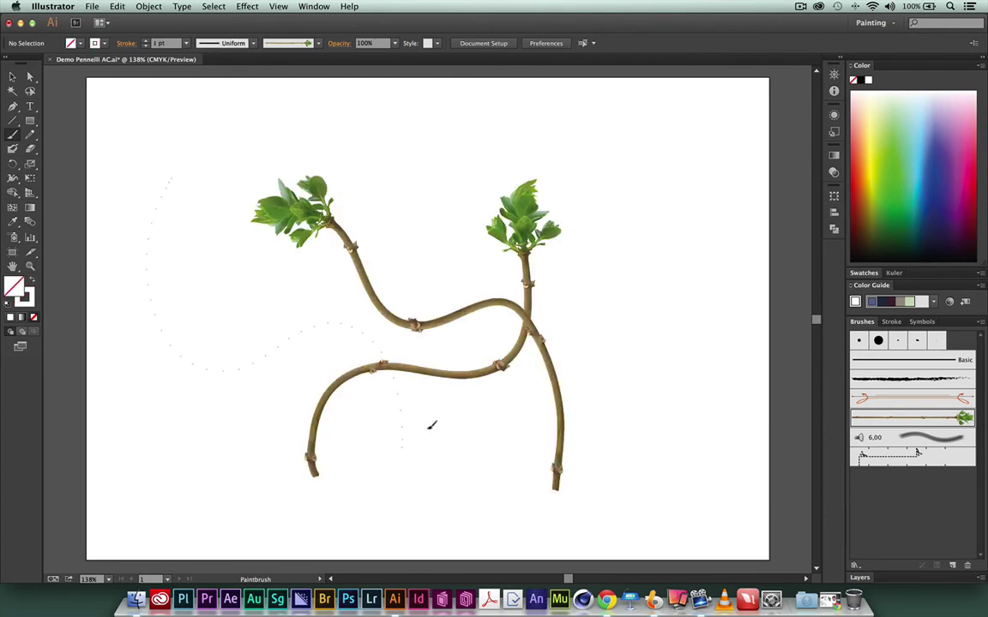
pyautogui.moveTo(163, 446)
pyautogui.mouseDown()
pyautogui.moveTo(554, 369)
pyautogui.moveTo(658, 95)
pyautogui.mouseUp()
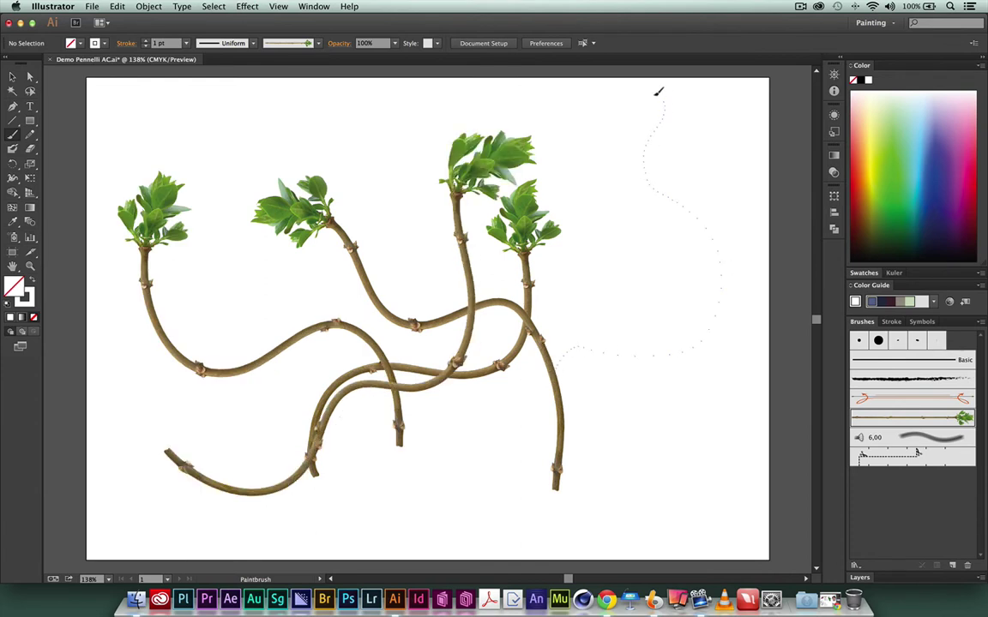
pyautogui.moveTo(564, 468)
pyautogui.mouseDown()
pyautogui.moveTo(624, 445)
pyautogui.moveTo(582, 278)
pyautogui.moveTo(162, 93)
pyautogui.mouseUp()
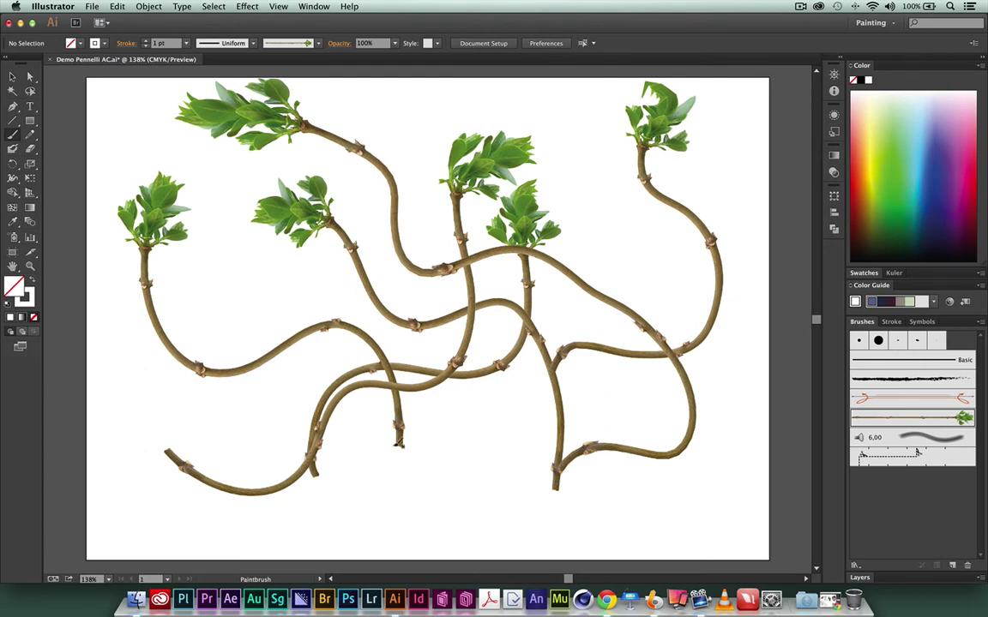
pyautogui.moveTo(302, 442)
pyautogui.mouseDown()
pyautogui.moveTo(276, 151)
pyautogui.moveTo(249, 137)
pyautogui.mouseUp()
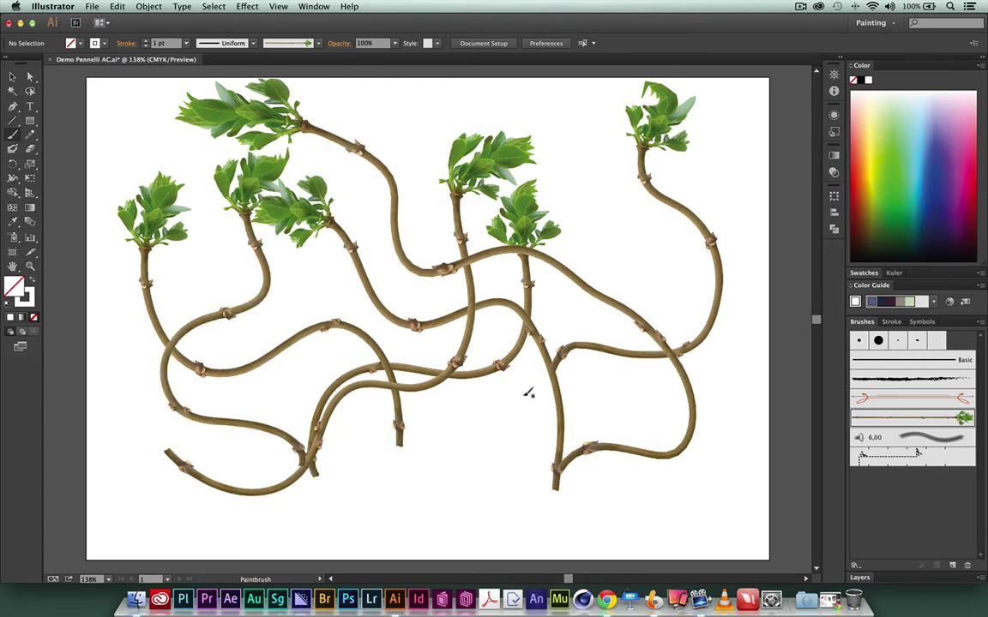
pyautogui.moveTo(496, 379)
pyautogui.mouseDown()
pyautogui.moveTo(452, 494)
pyautogui.moveTo(742, 512)
pyautogui.mouseUp()
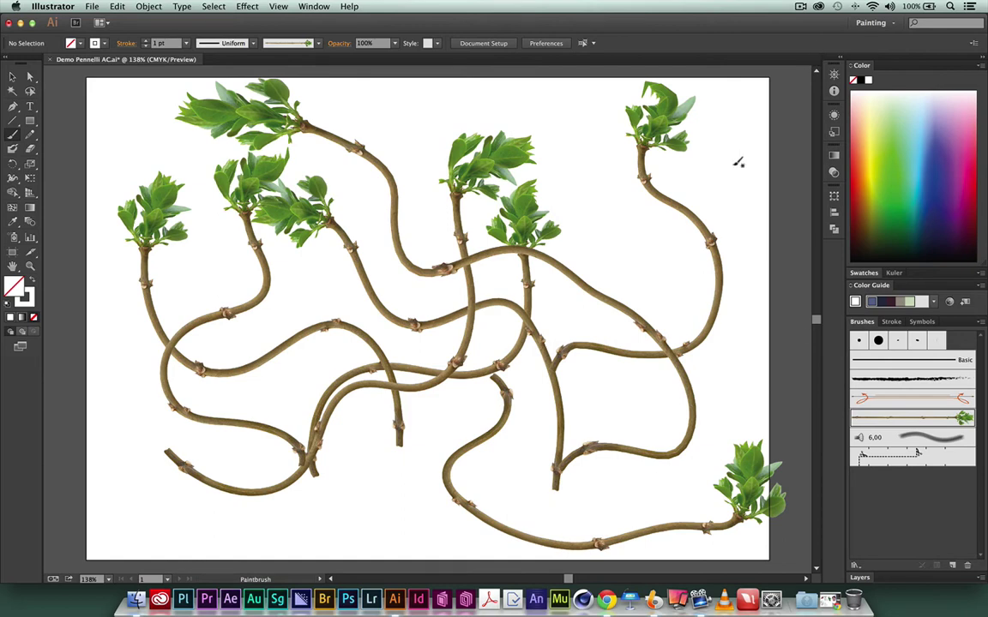
pyautogui.press('v')
pyautogui.hotkey('ctrl', 'y')
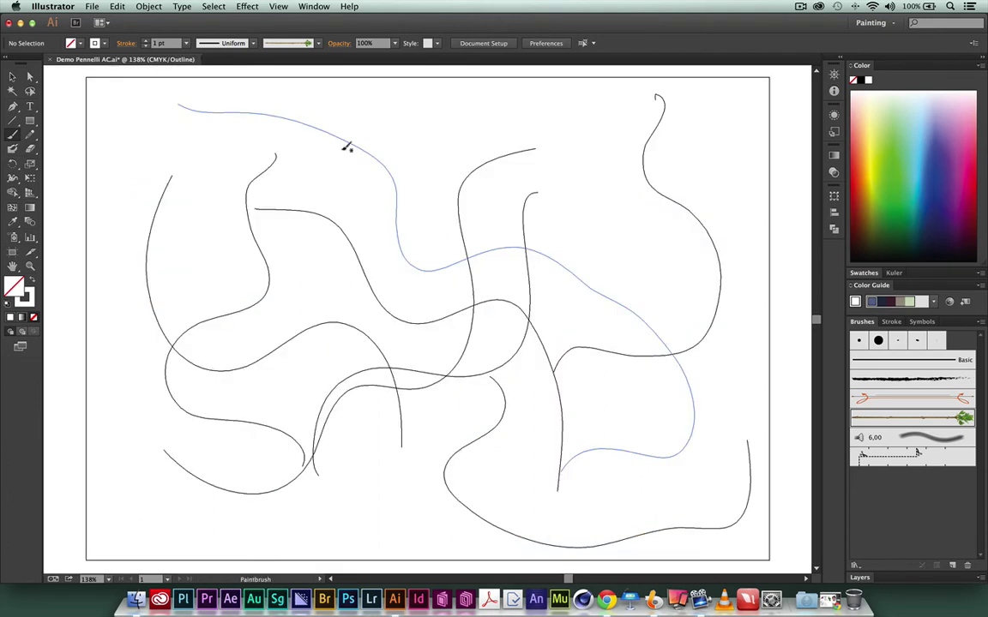
# Back in Preview, repaint the top-left branch as an arch across the top of the page.
pyautogui.hotkey('ctrl', 'y')
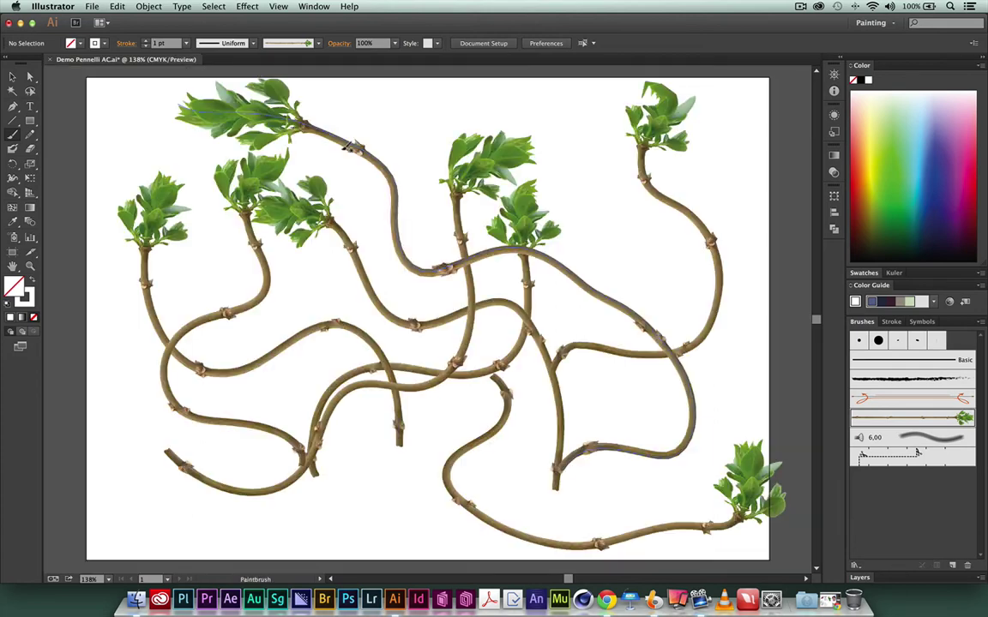
pyautogui.keyDown('ctrl'); pyautogui.click(351, 155); pyautogui.keyUp('ctrl')
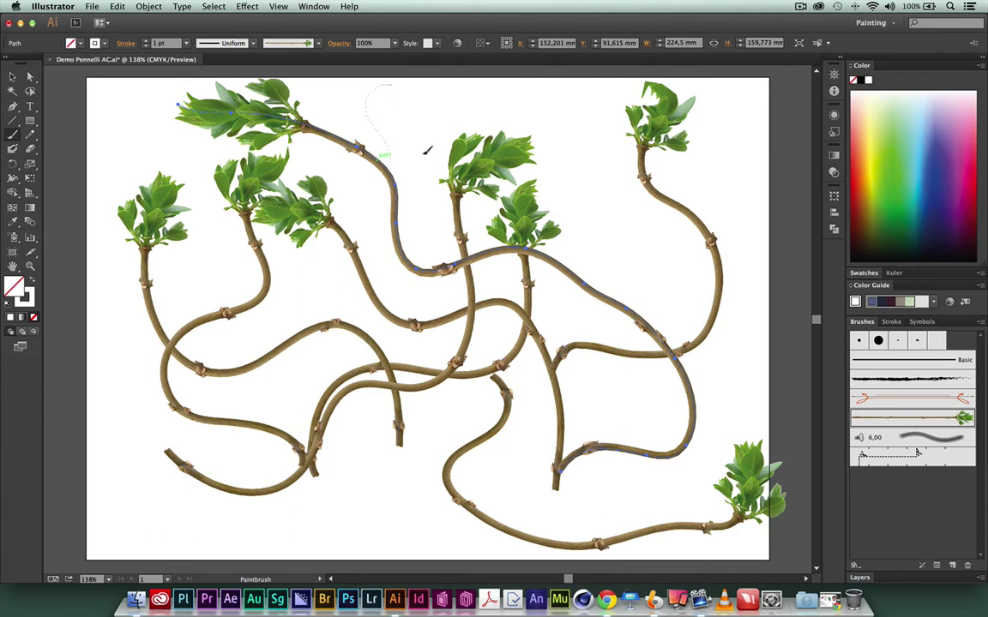
pyautogui.moveTo(385, 82); pyautogui.dragTo(368, 176)
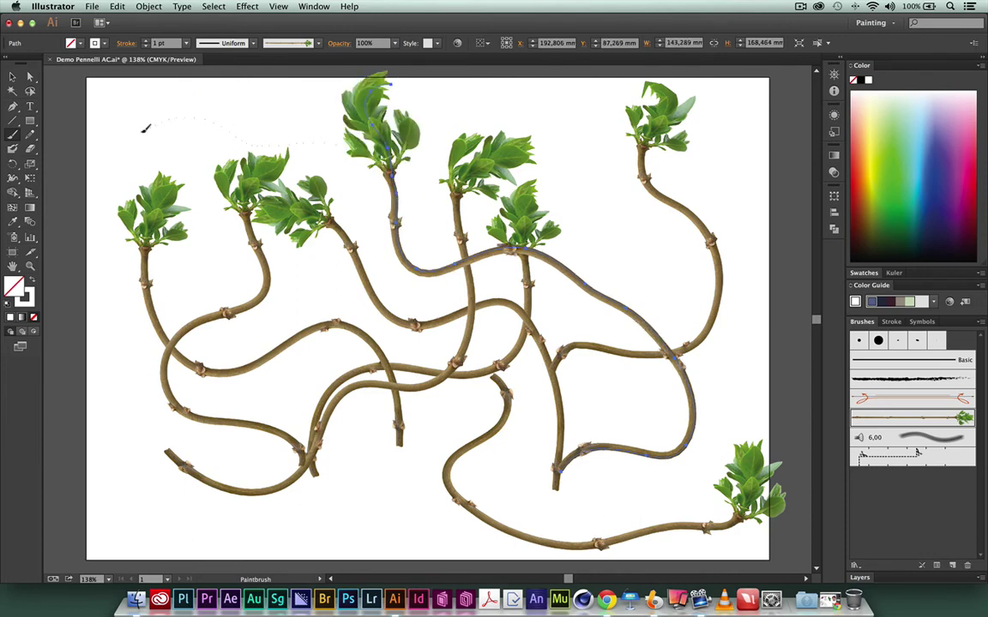
pyautogui.moveTo(135, 120)
pyautogui.mouseDown()
pyautogui.moveTo(454, 264)
pyautogui.moveTo(601, 196)
pyautogui.mouseUp()
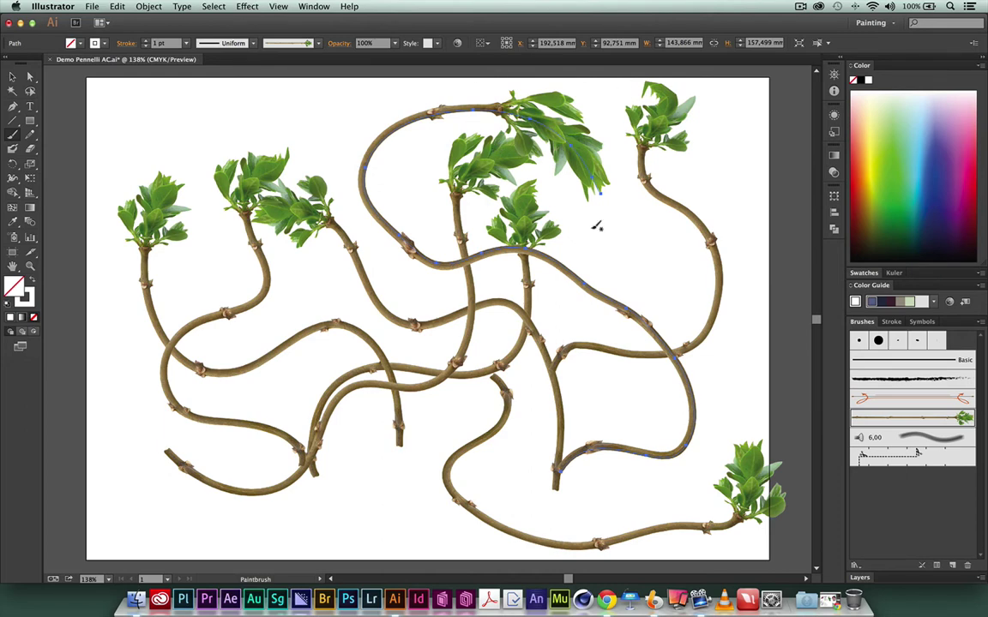
# Clear all branches and set Art Brush 1 to Stretch Between Guides, end guide at 167,588 mm before the leaves.
pyautogui.hotkey('ctrl', 'a')
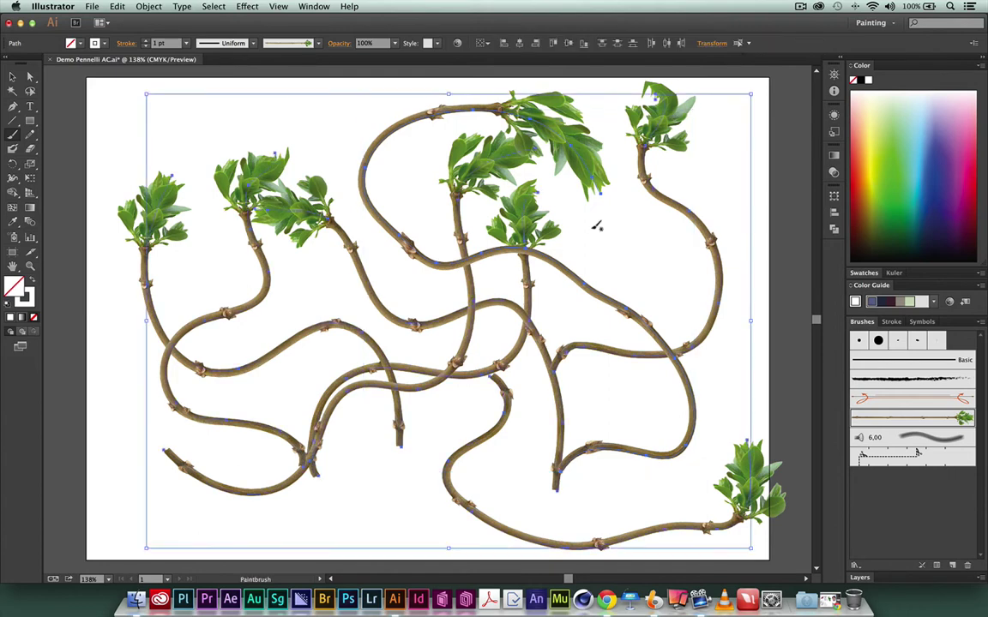
pyautogui.press('Delete')
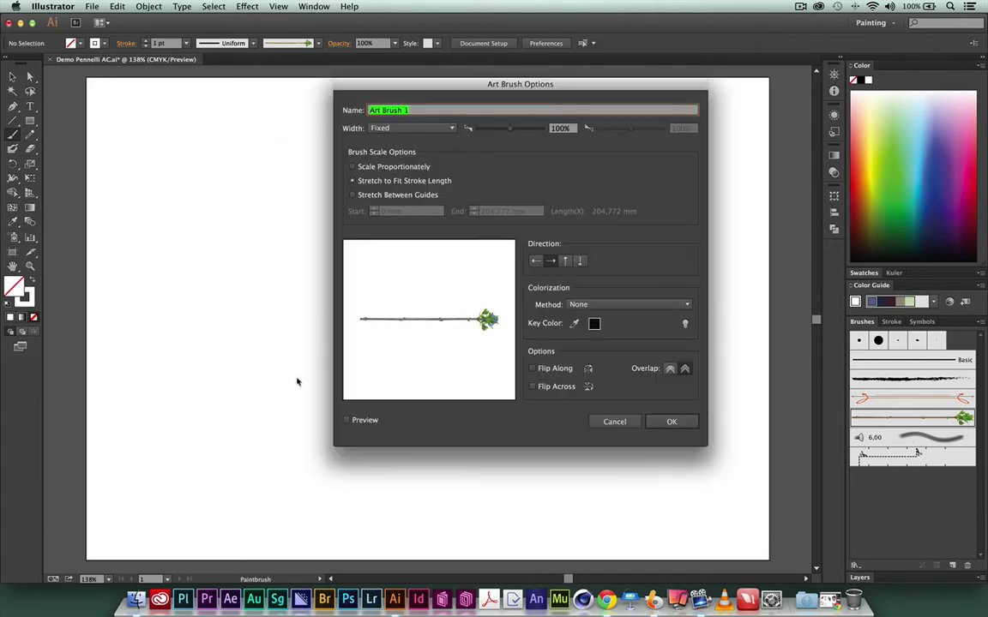
pyautogui.moveTo(504, 86); pyautogui.dragTo(468, 95)
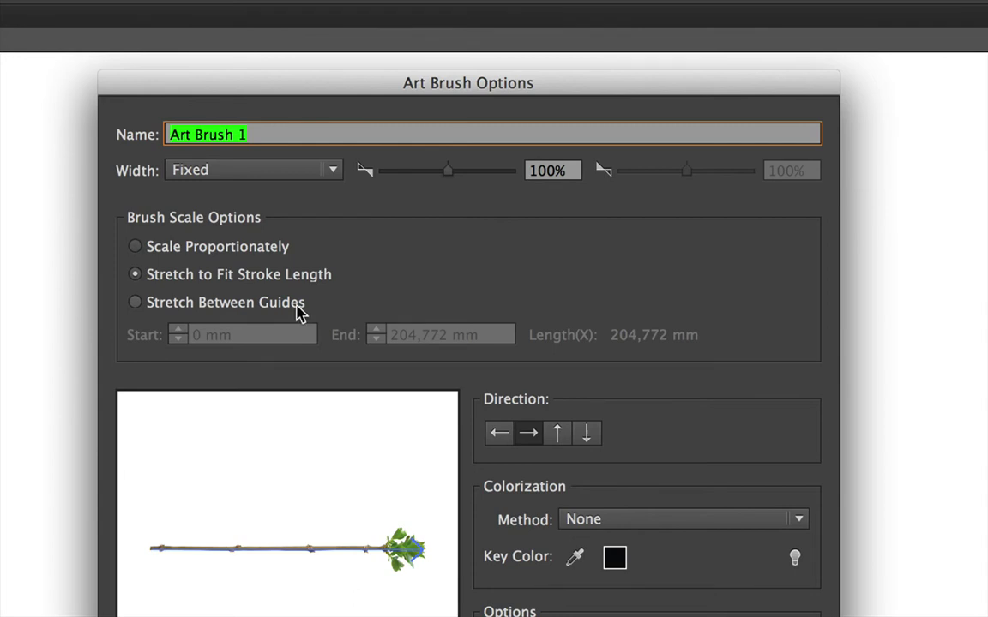
pyautogui.click(135, 303)
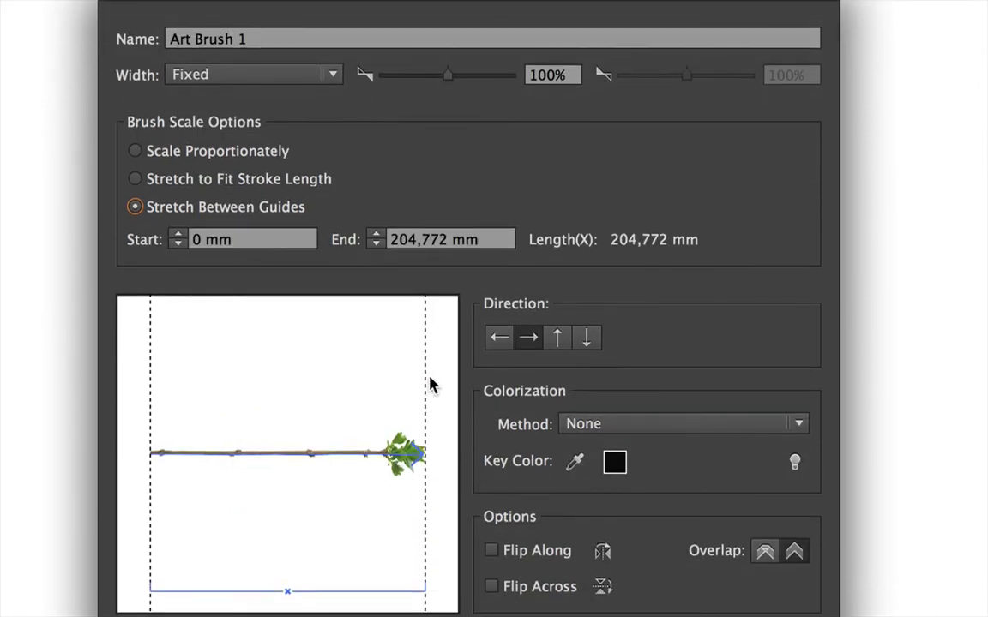
pyautogui.moveTo(427, 384); pyautogui.dragTo(377, 386)
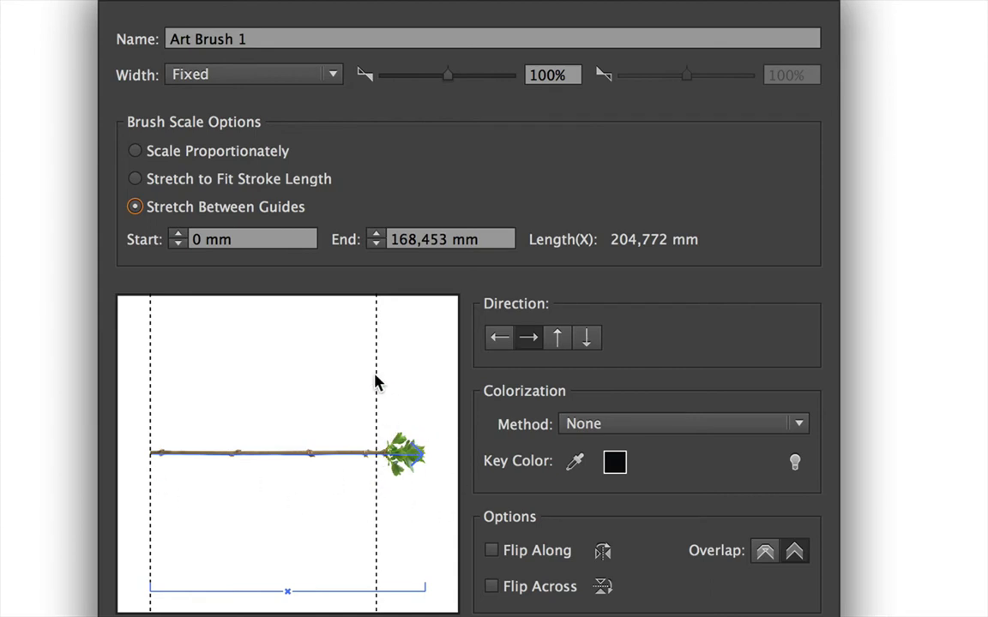
pyautogui.moveTo(376, 381)
pyautogui.mouseDown()
pyautogui.moveTo(418, 386)
pyautogui.moveTo(373, 385)
pyautogui.mouseUp()
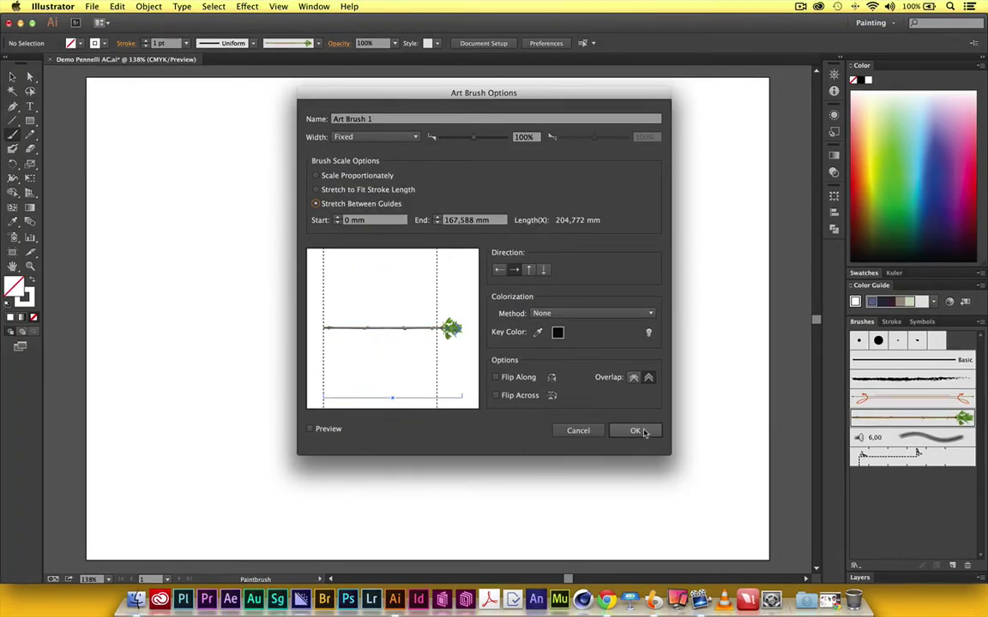
pyautogui.click(635, 431)
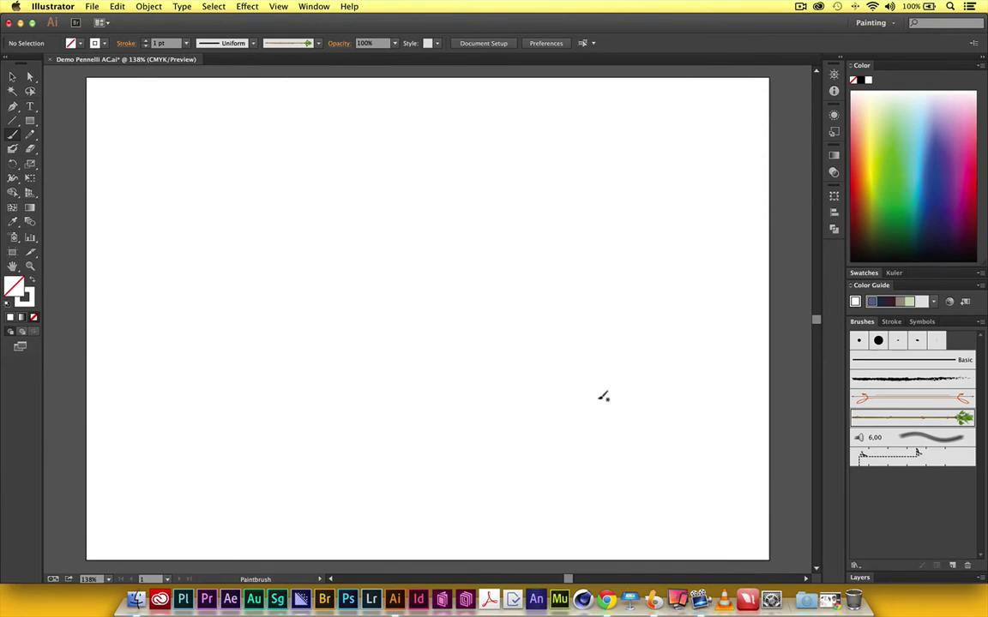
# Paint a first batch of leafy branches with the updated brush, reaching up, left and right.
pyautogui.moveTo(425, 519); pyautogui.dragTo(225, 173)
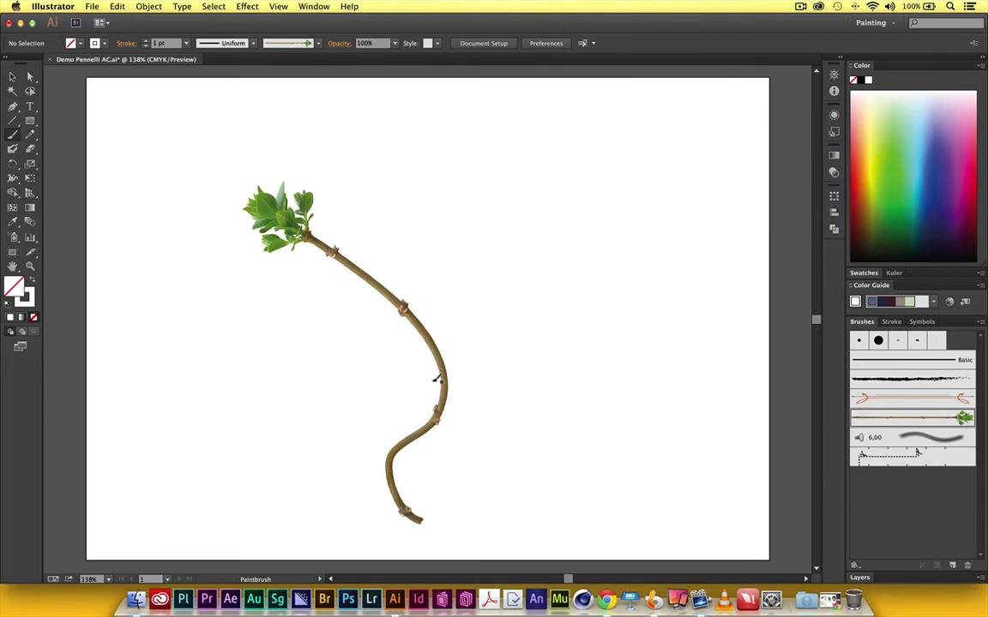
pyautogui.moveTo(437, 377); pyautogui.dragTo(549, 115)
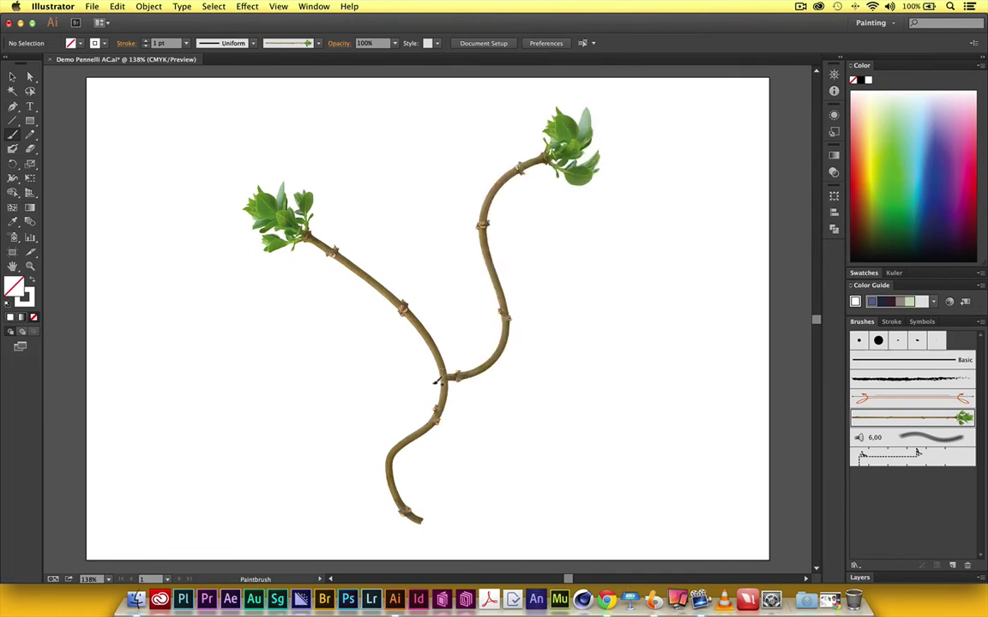
pyautogui.moveTo(429, 350); pyautogui.dragTo(193, 360)
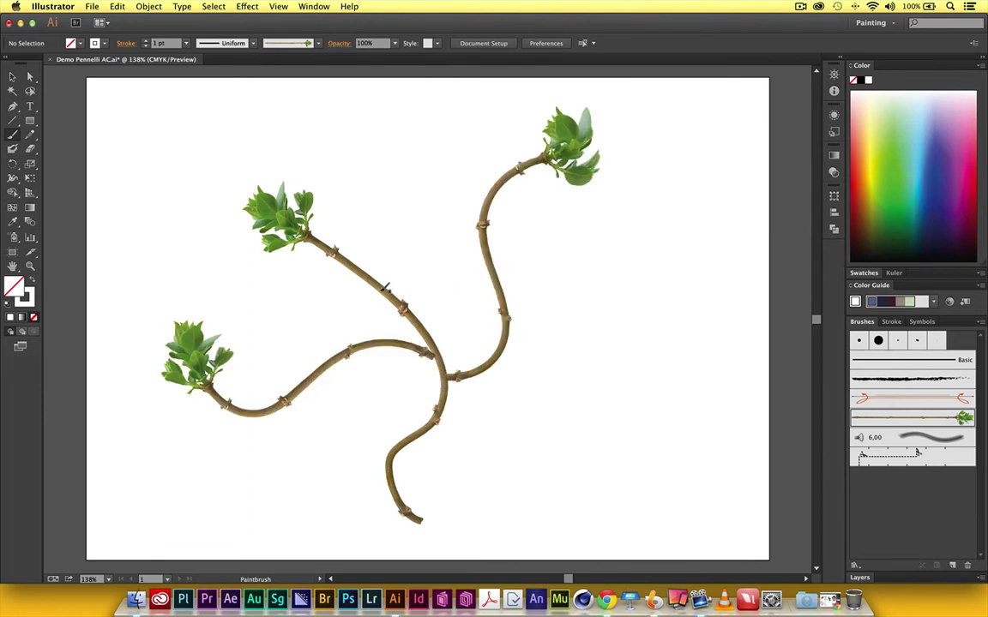
pyautogui.moveTo(383, 282); pyautogui.dragTo(717, 200)
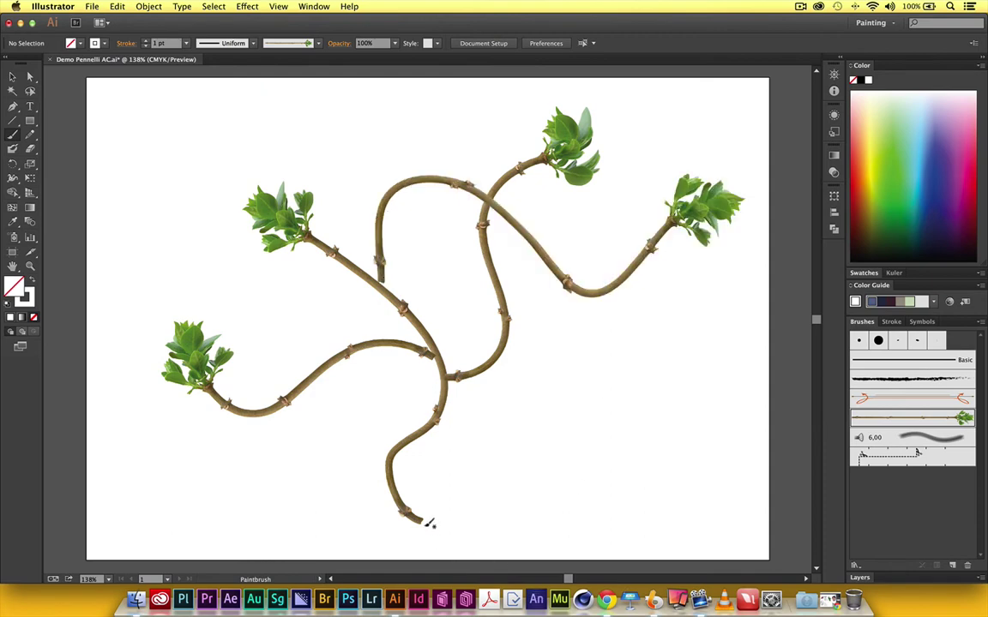
pyautogui.moveTo(410, 501)
pyautogui.mouseDown()
pyautogui.moveTo(412, 230)
pyautogui.moveTo(277, 142)
pyautogui.mouseUp()
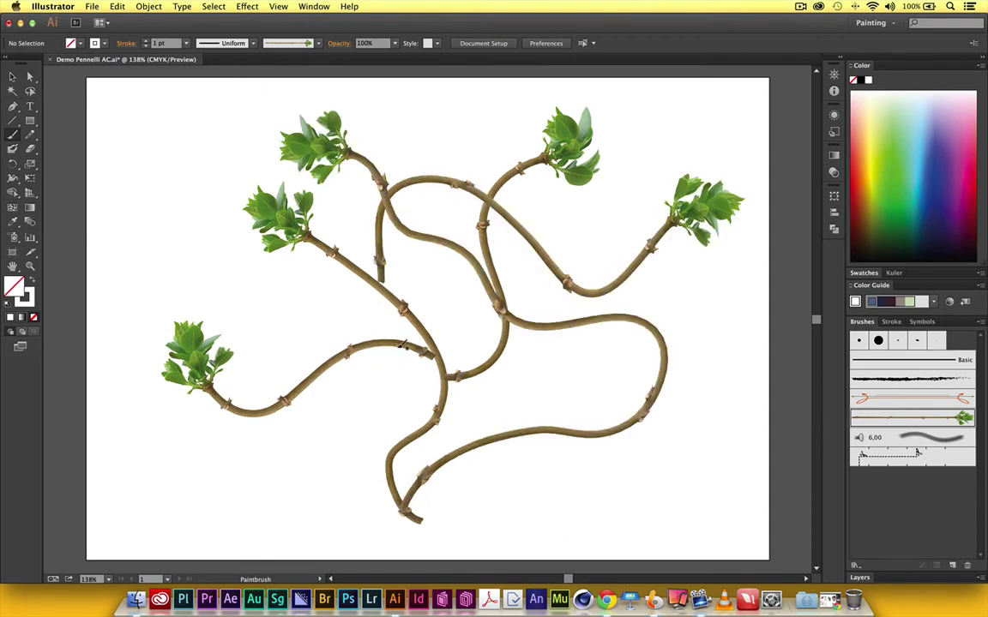
pyautogui.moveTo(400, 343); pyautogui.dragTo(219, 259)
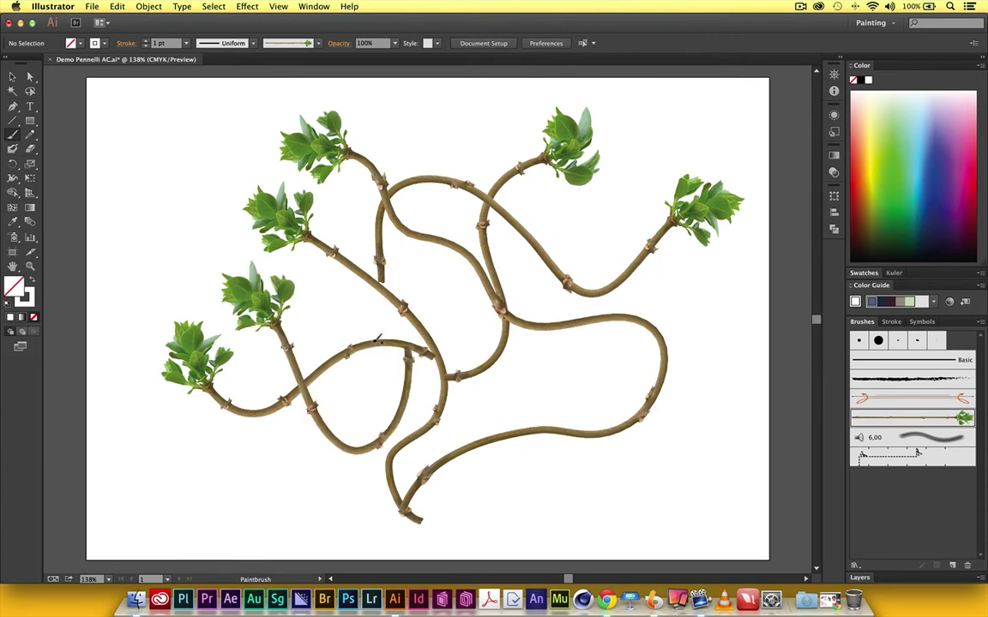
pyautogui.moveTo(378, 339); pyautogui.dragTo(420, 167)
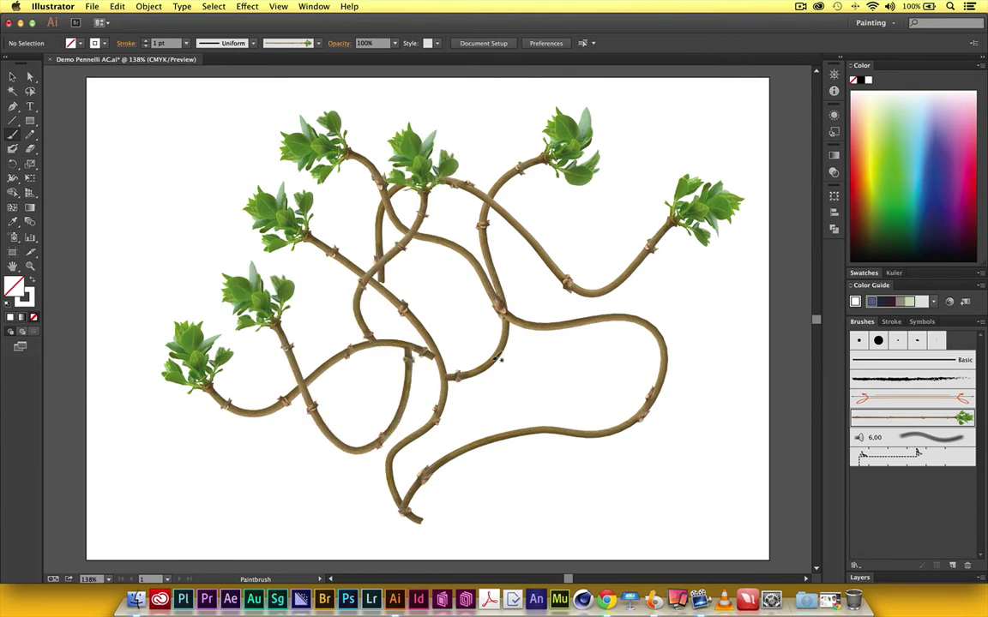
pyautogui.moveTo(501, 361); pyautogui.dragTo(600, 310)
# Add more branches on the right, top and left, then select everything and delete it.
pyautogui.moveTo(665, 347); pyautogui.dragTo(725, 257)
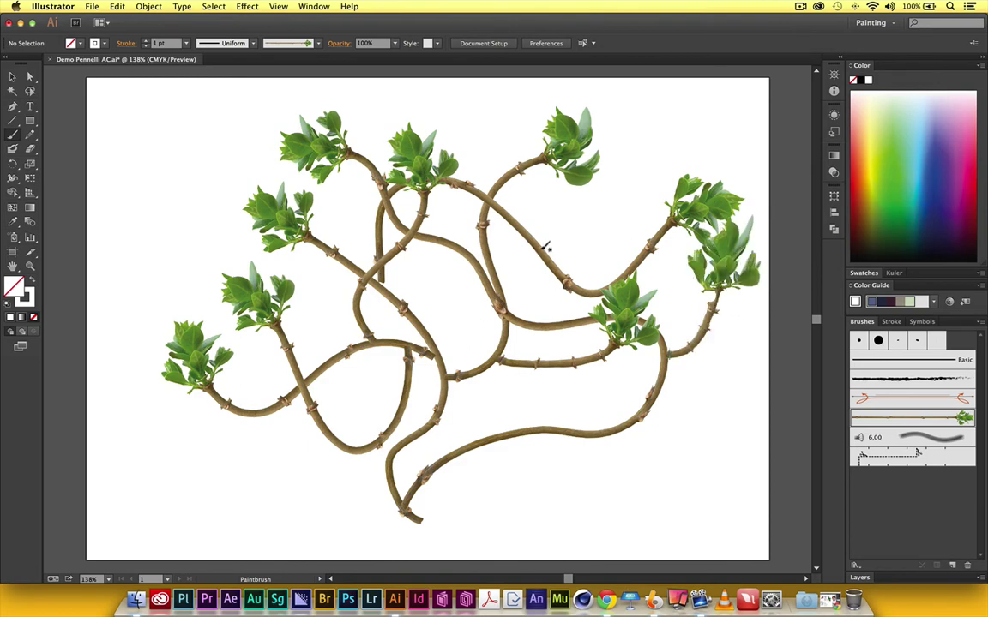
pyautogui.moveTo(546, 248); pyautogui.dragTo(656, 176)
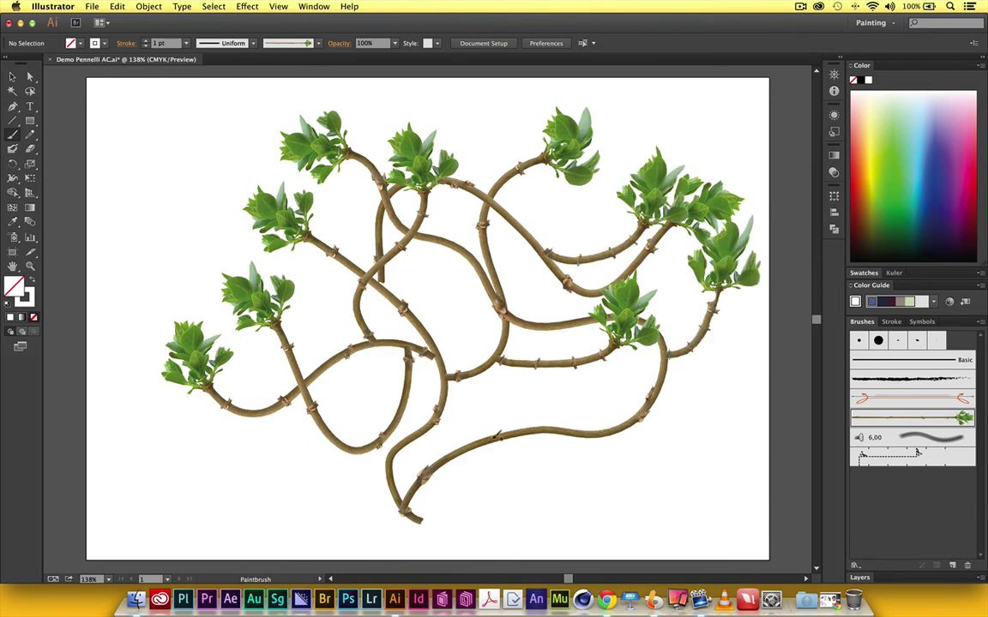
pyautogui.moveTo(496, 438); pyautogui.dragTo(470, 278)
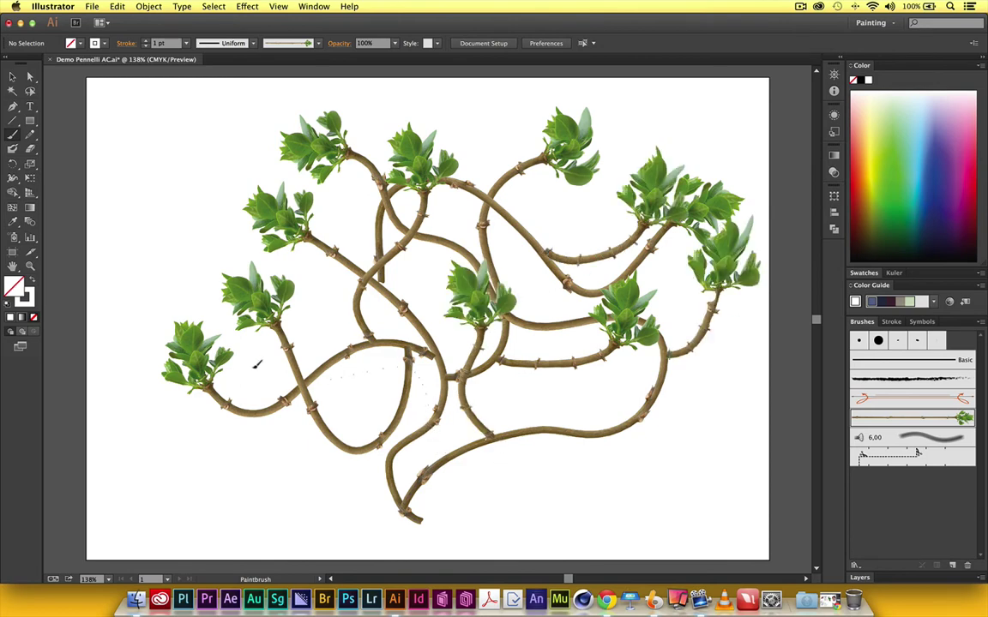
pyautogui.moveTo(256, 365); pyautogui.dragTo(248, 257)
pyautogui.moveTo(352, 463); pyautogui.dragTo(136, 429)
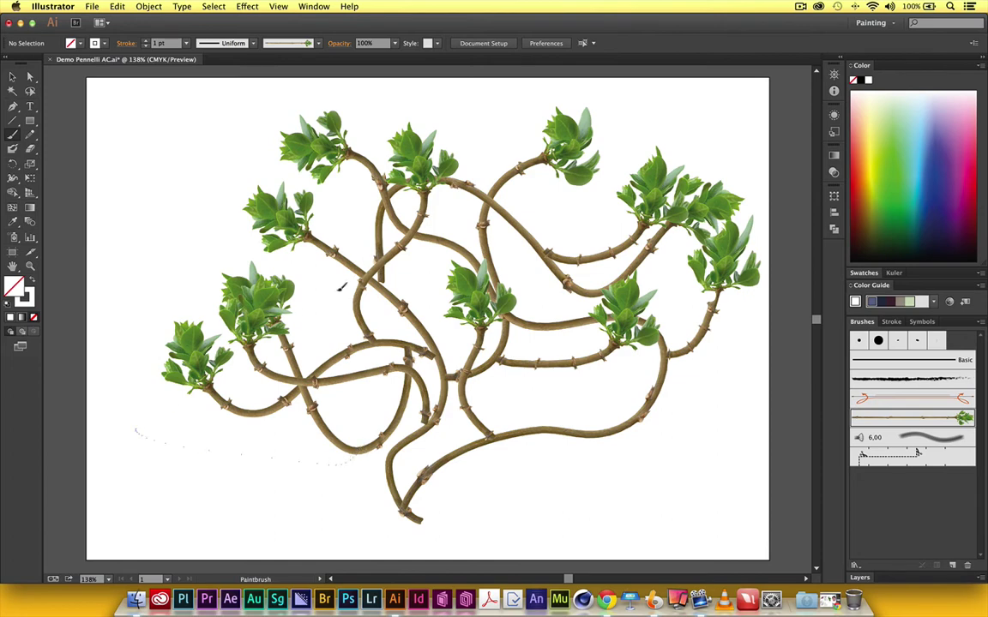
pyautogui.moveTo(321, 273); pyautogui.dragTo(170, 176)
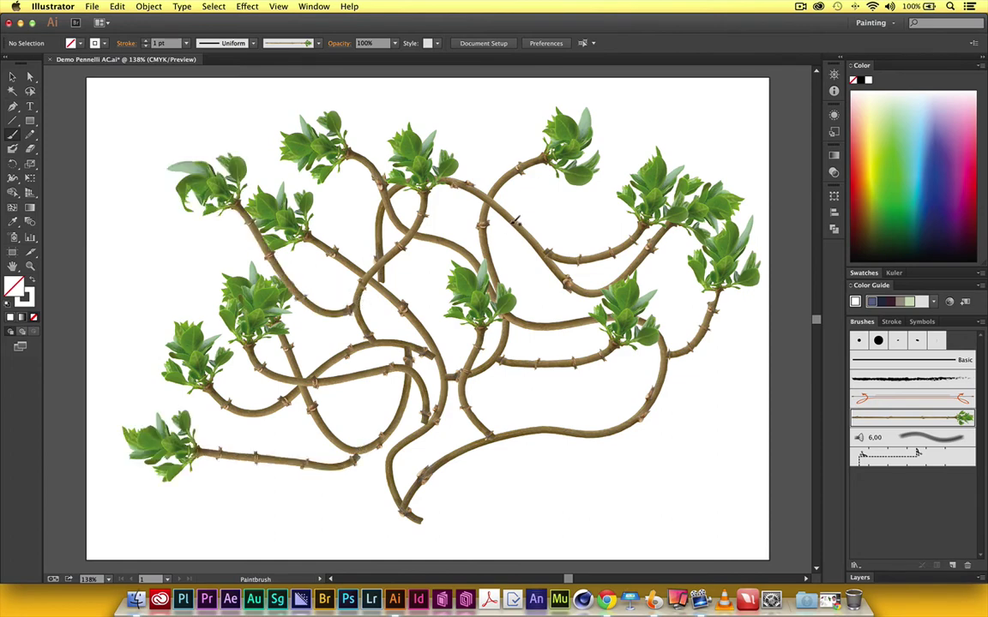
pyautogui.moveTo(516, 221); pyautogui.dragTo(626, 141)
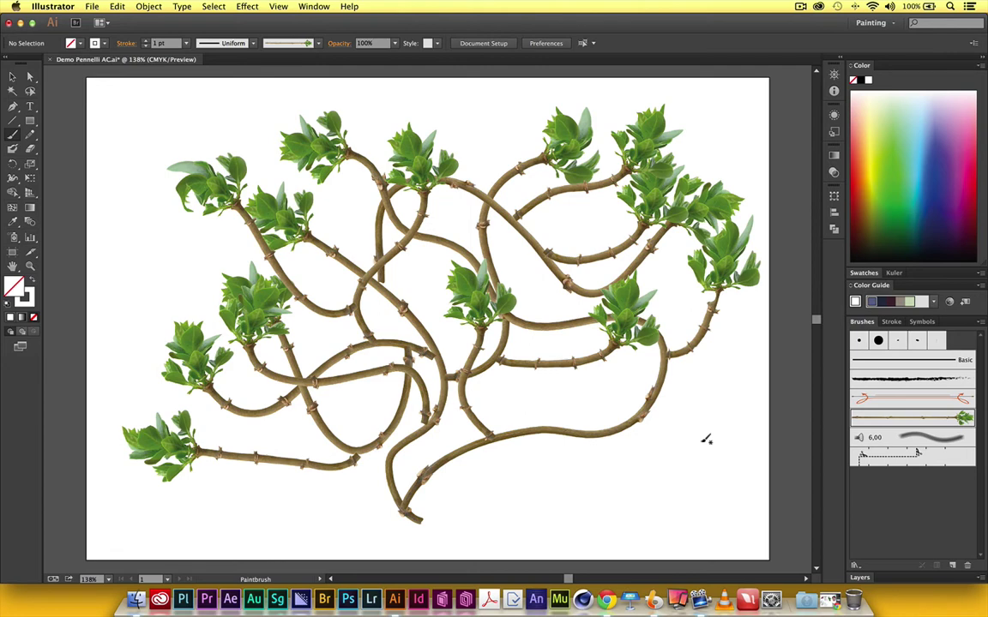
pyautogui.press('super+a')
pyautogui.press('Delete')
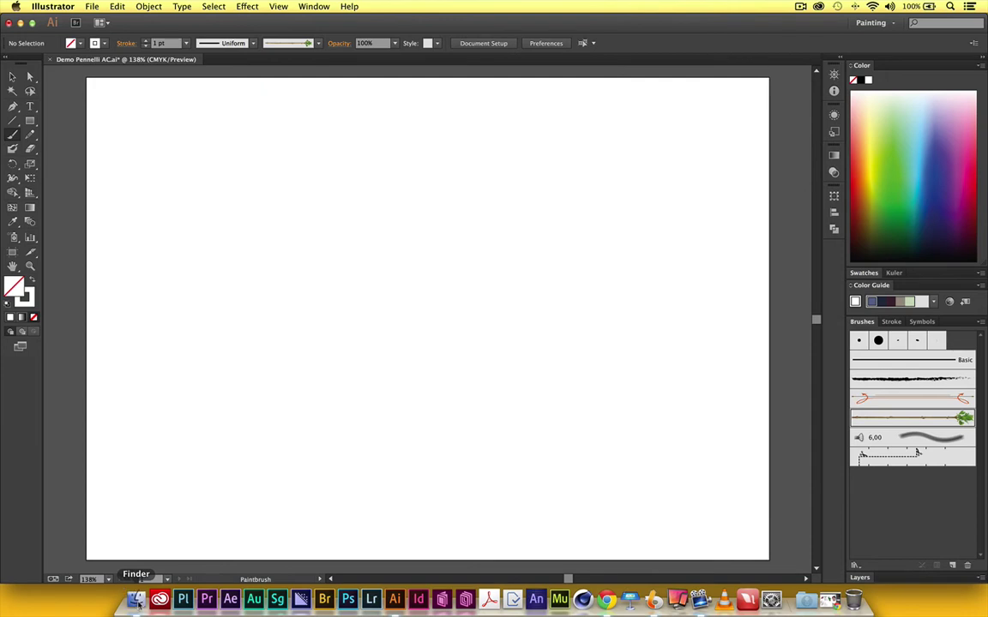
# Open CliffsSignage.ai from IllustratorCC_DemoAssets > Typography > SignageTypography in Illustrator.
pyautogui.click(137, 600)
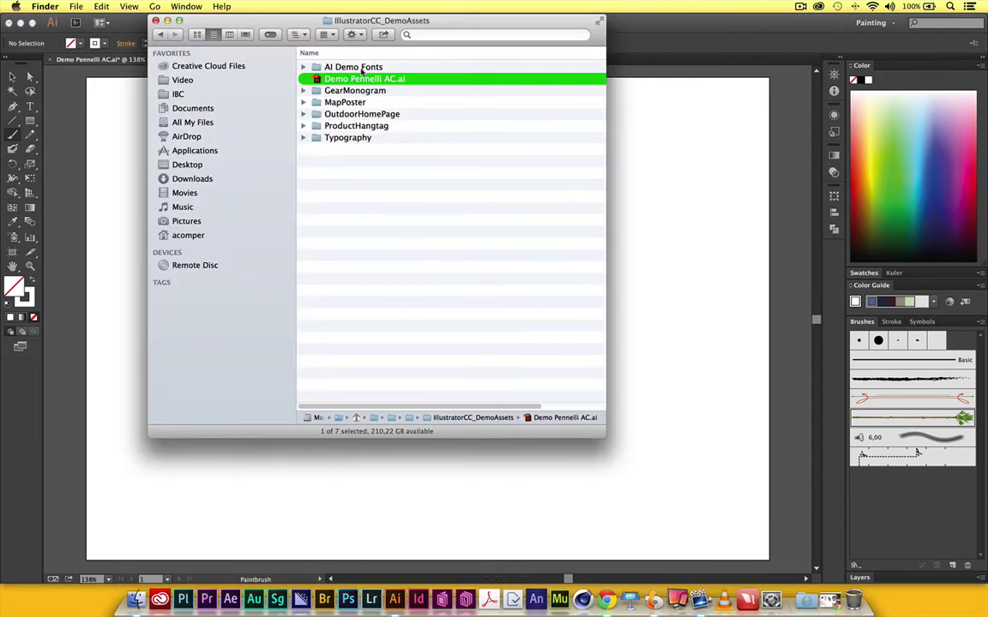
pyautogui.doubleClick(345, 102)
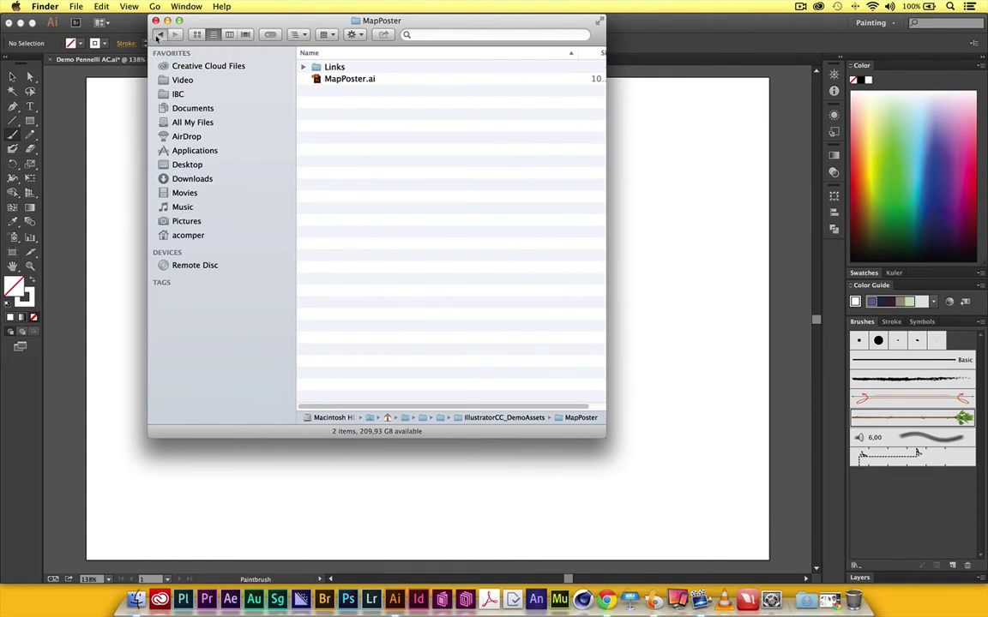
pyautogui.click(158, 35)
pyautogui.doubleClick(314, 138)
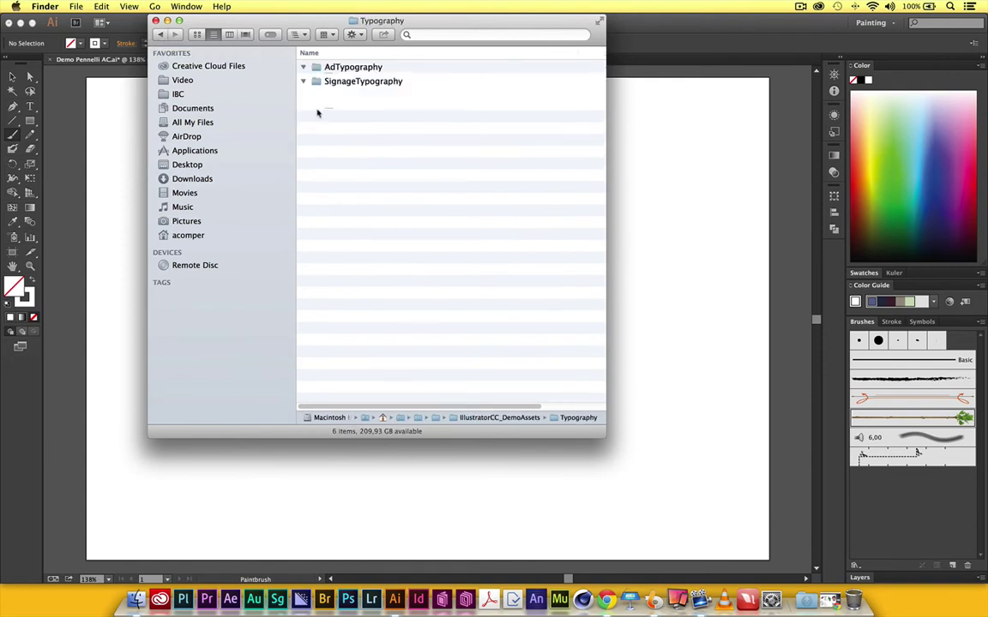
pyautogui.press('super+a')
pyautogui.press('super+alt+Right')
pyautogui.doubleClick(366, 114)
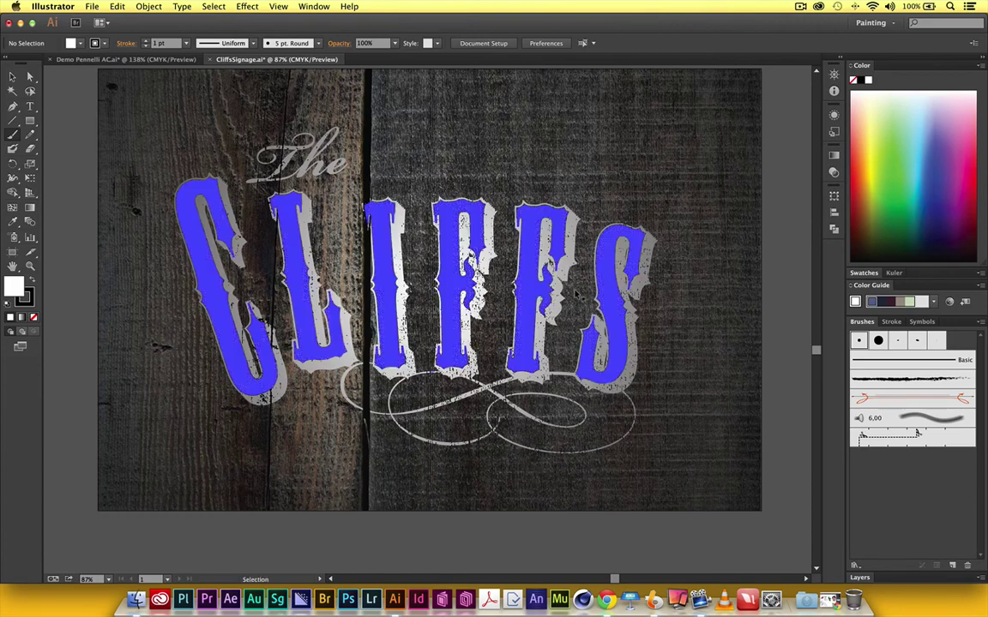
pyautogui.press('super+0')
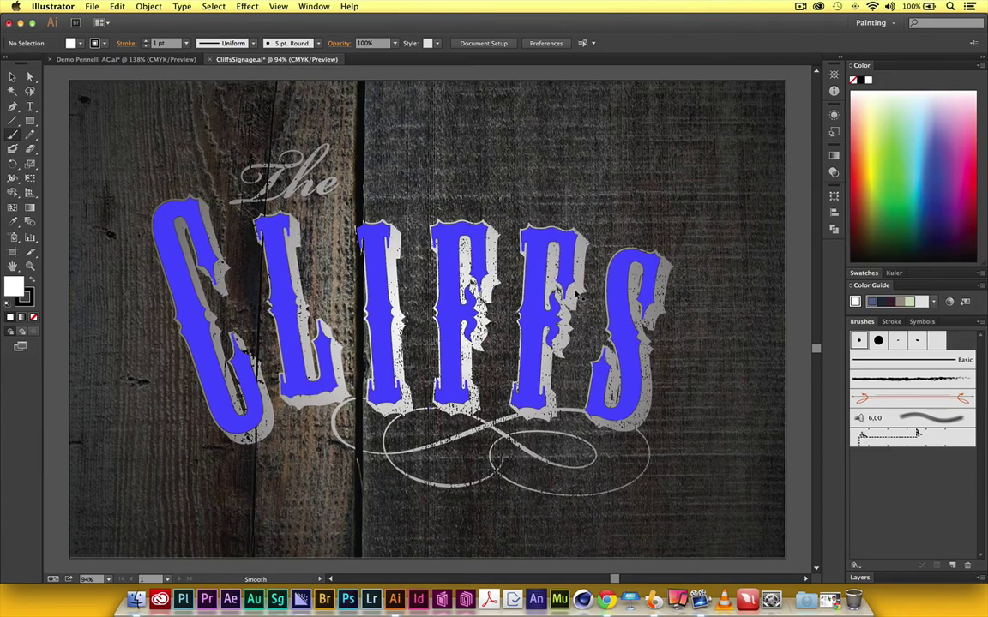
pyautogui.click(12, 76)
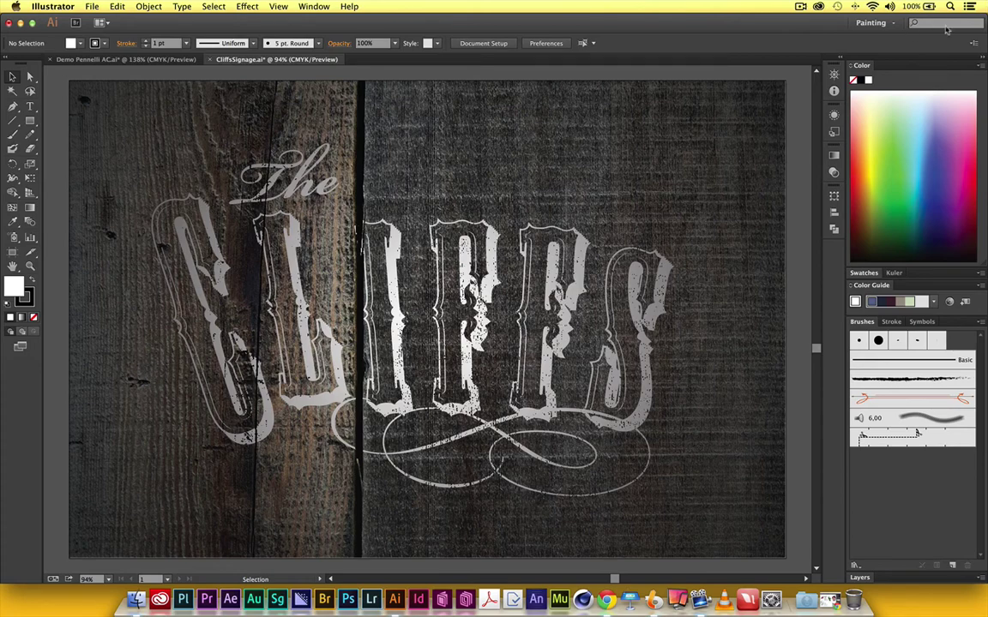
# Switch the workspace from Painting back to Essentials using the top-right switcher.
pyautogui.click(872, 22)
pyautogui.click(883, 33)
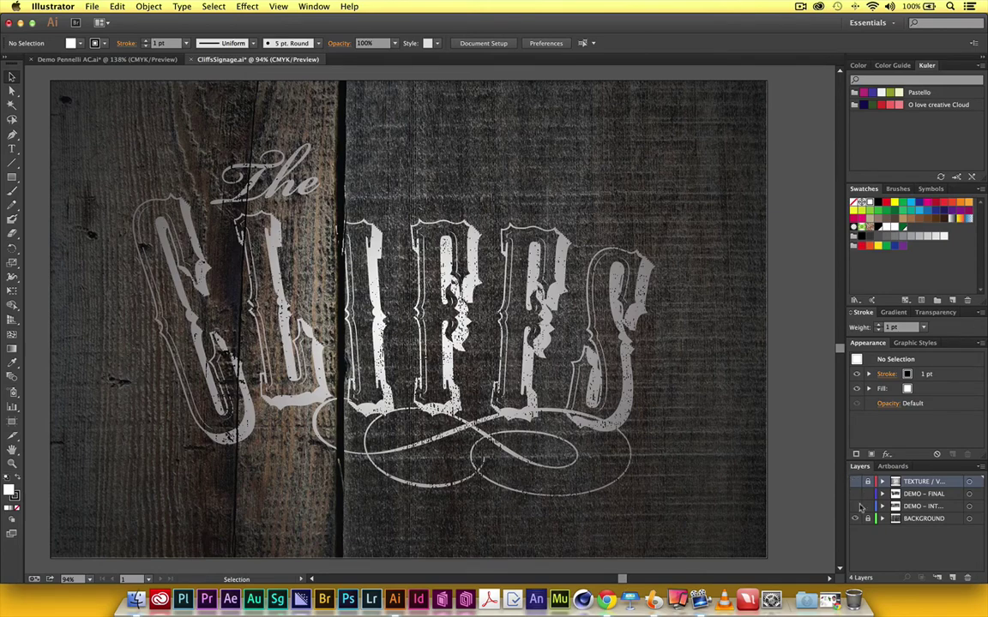
# Hide all layers except DEMO-INT and BACKGROUND, and retype the CLIFFS headline as ADOBE.
pyautogui.moveTo(854, 482); pyautogui.dragTo(855, 507)
pyautogui.click(855, 506)
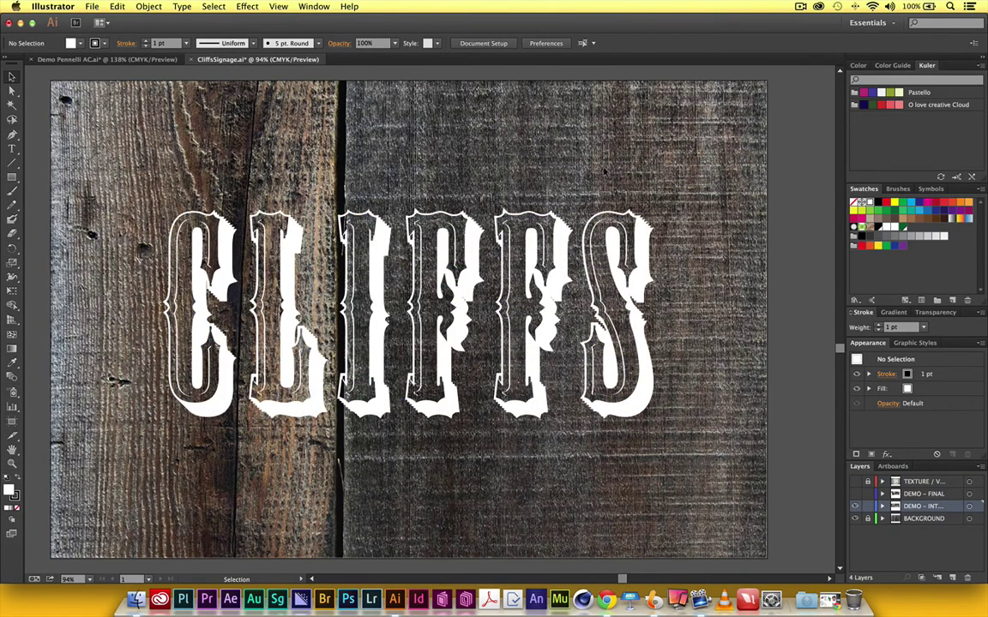
pyautogui.click(12, 148)
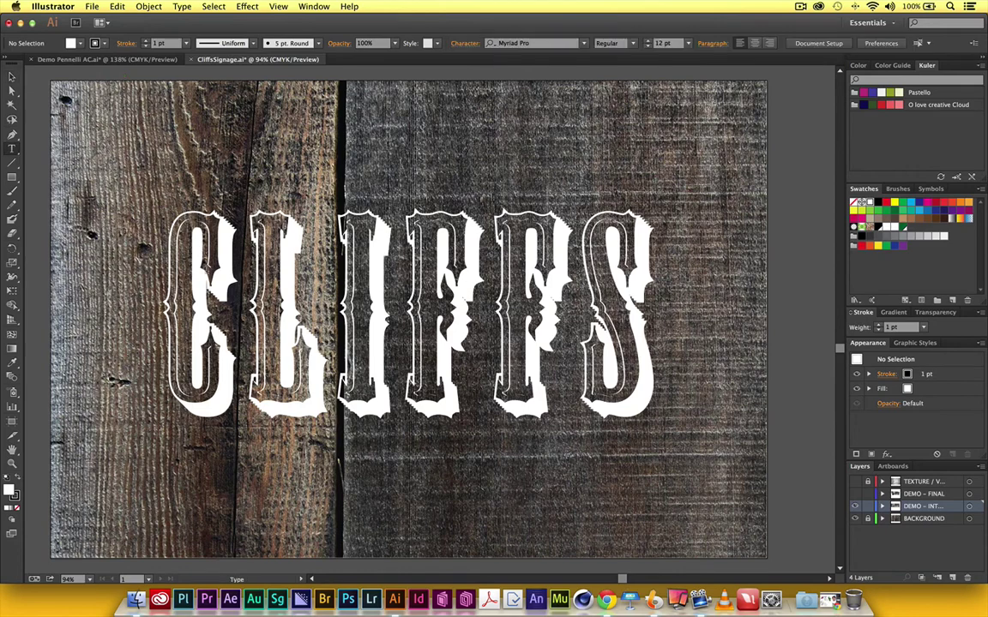
pyautogui.moveTo(152, 283); pyautogui.dragTo(580, 284)
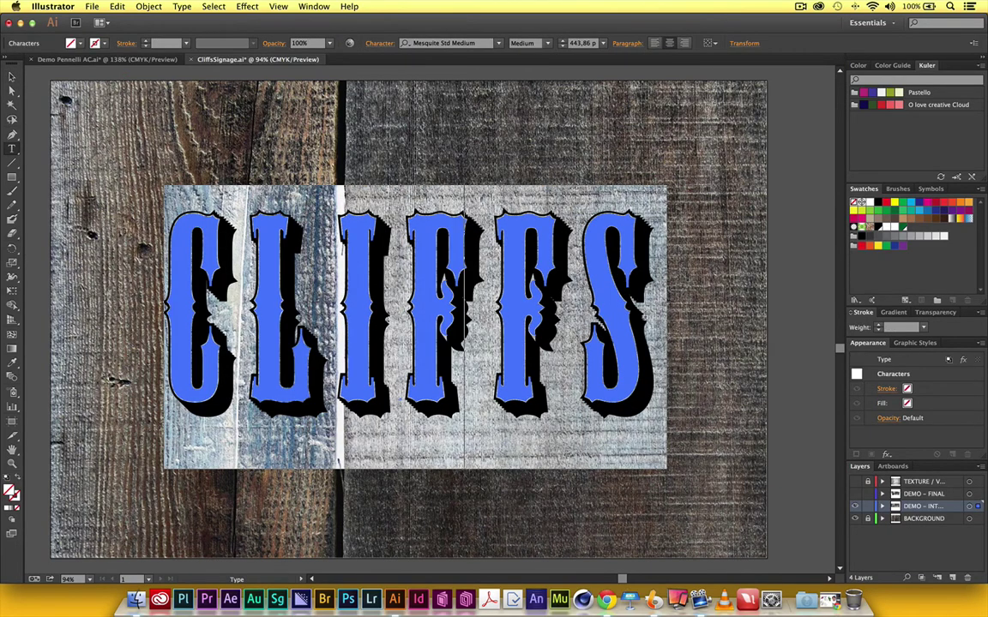
pyautogui.write('ADOBE')
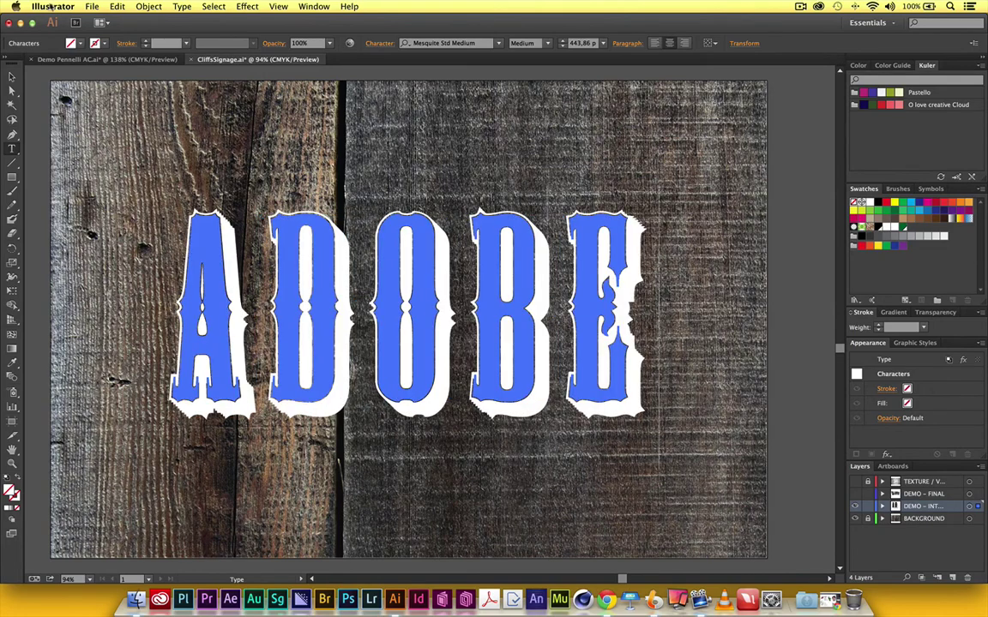
# Deselect the ADOBE headline and bring up the Type tool flyout.
pyautogui.click(12, 76)
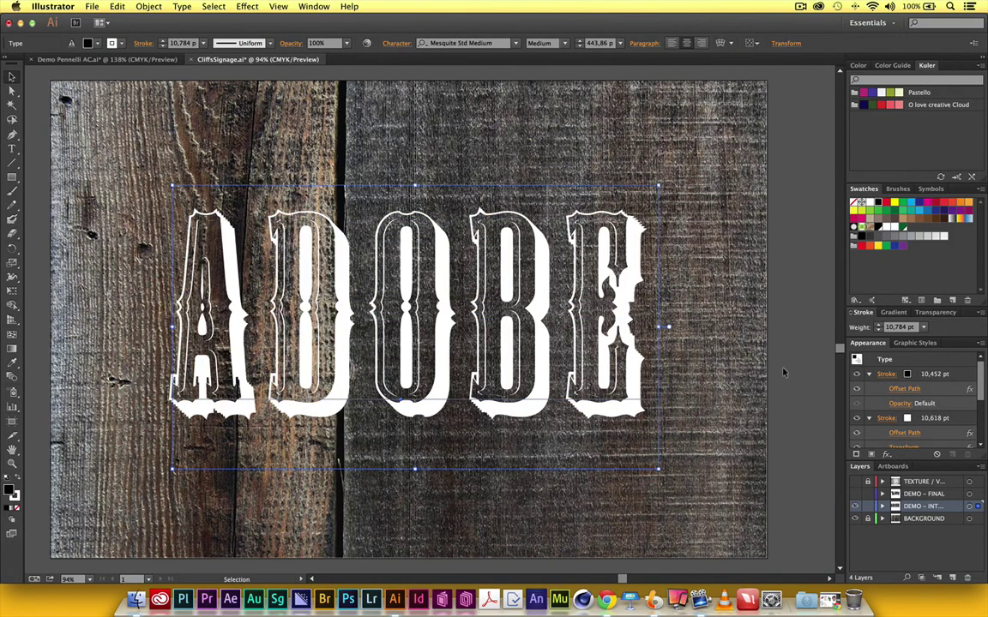
pyautogui.click(704, 335)
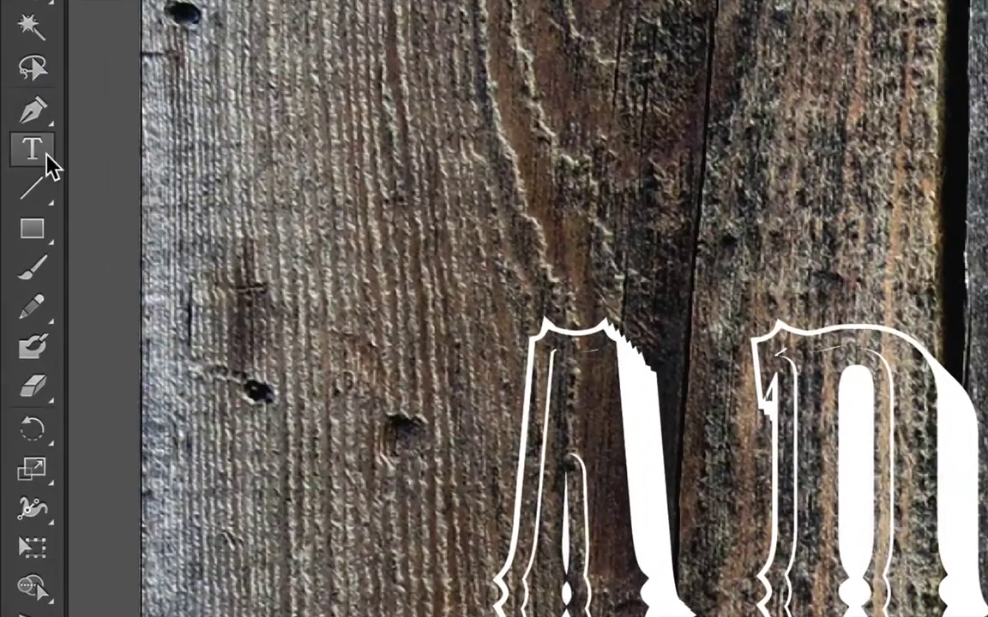
pyautogui.click(12, 149)
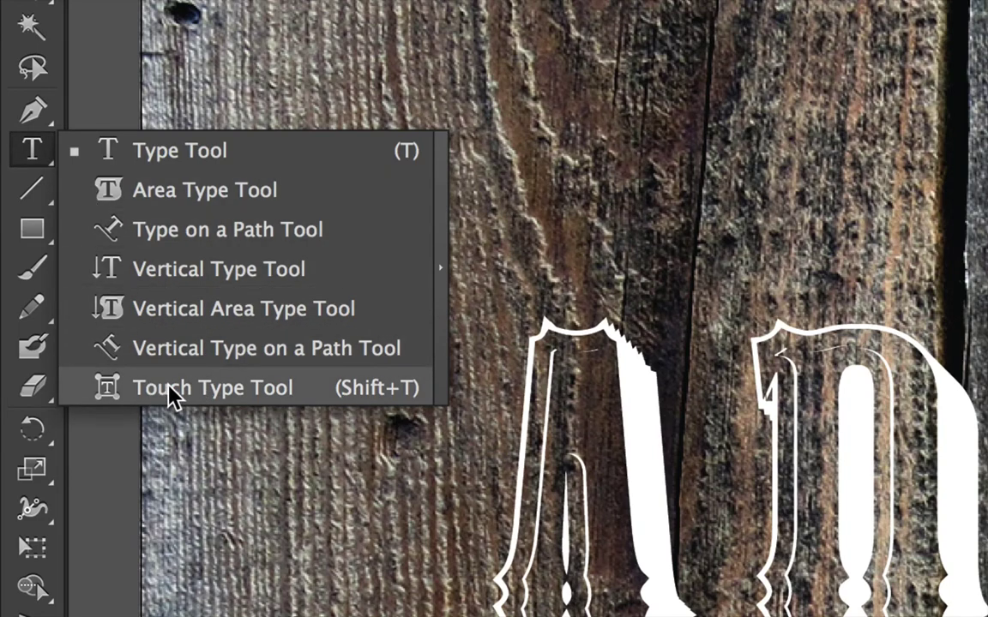
# With Touch Type, tilt the A of ADOBE left, adjust its baseline and enlarge it.
pyautogui.click(285, 388)
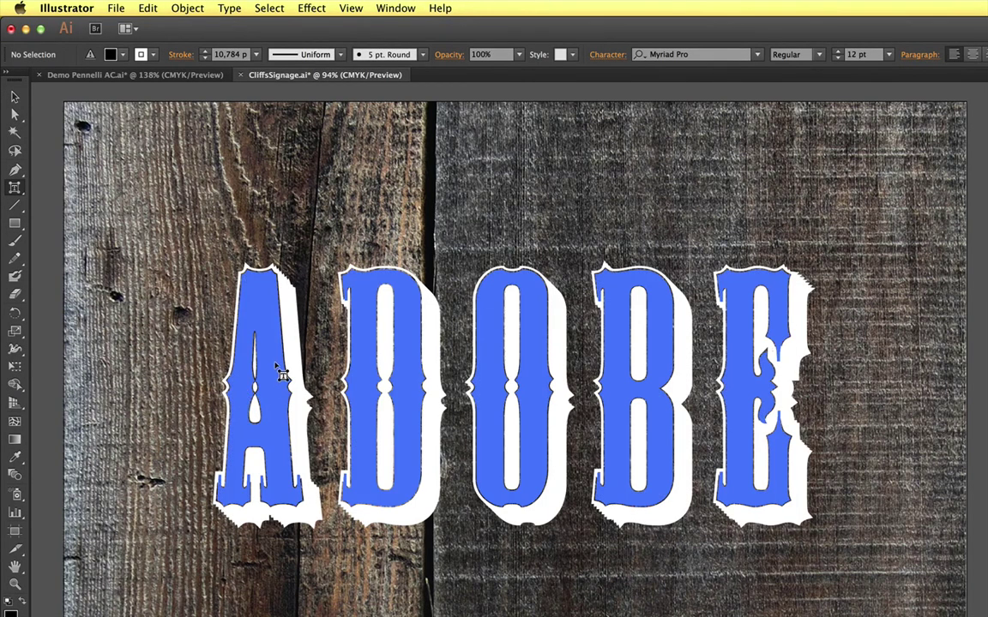
pyautogui.click(282, 374)
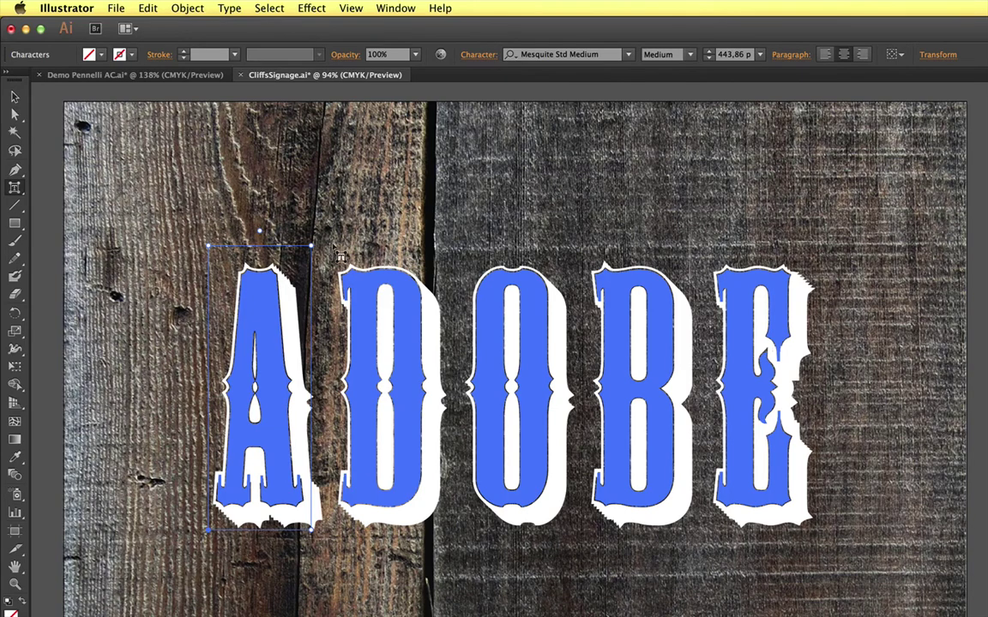
pyautogui.moveTo(311, 246)
pyautogui.mouseDown()
pyautogui.moveTo(307, 288)
pyautogui.moveTo(318, 206)
pyautogui.mouseUp()
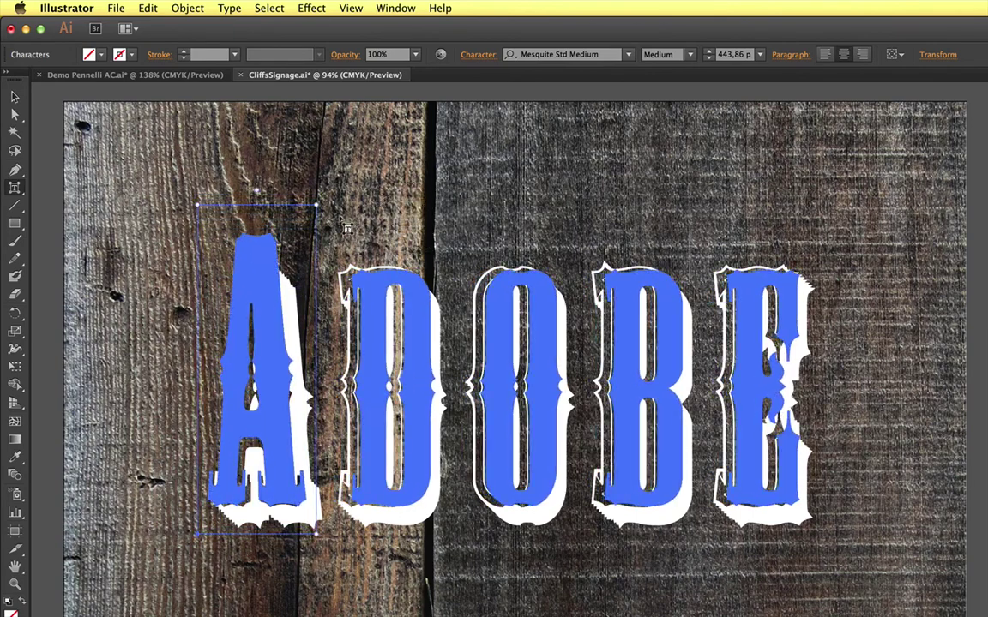
pyautogui.moveTo(255, 190); pyautogui.dragTo(207, 192)
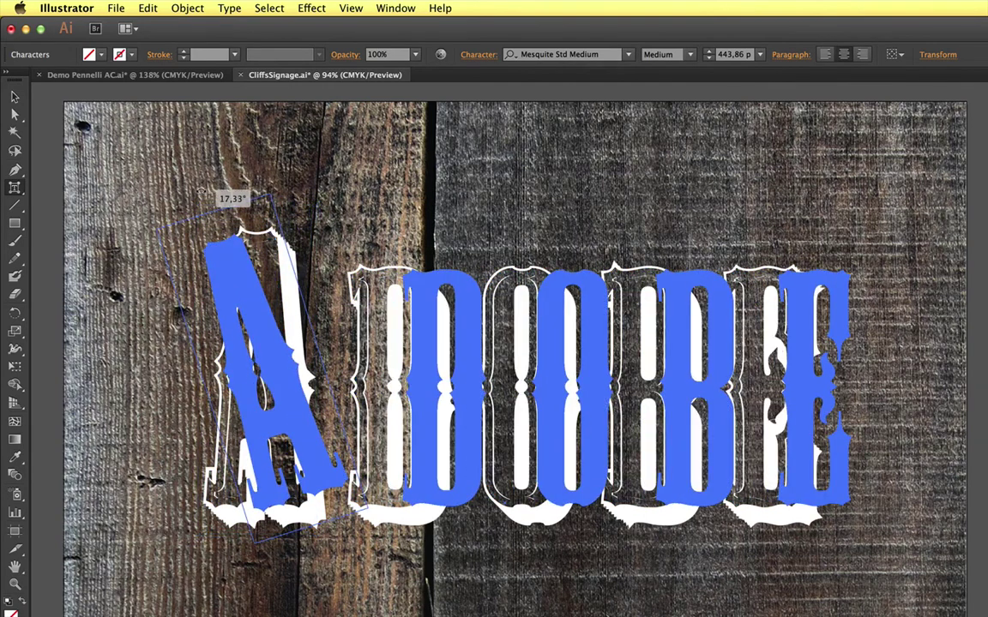
pyautogui.moveTo(268, 333); pyautogui.dragTo(320, 310)
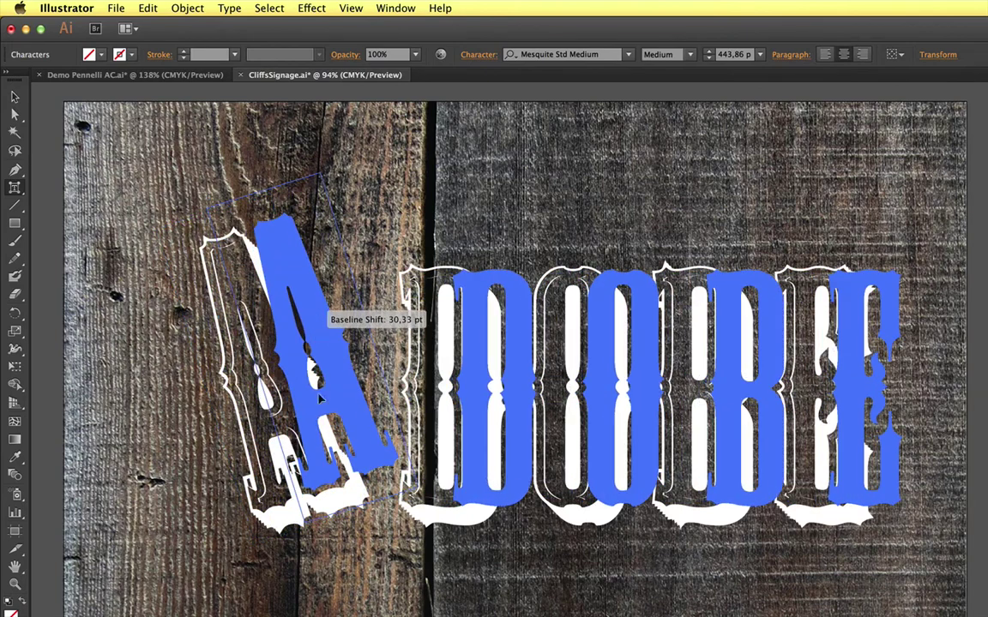
pyautogui.moveTo(305, 523); pyautogui.dragTo(293, 538)
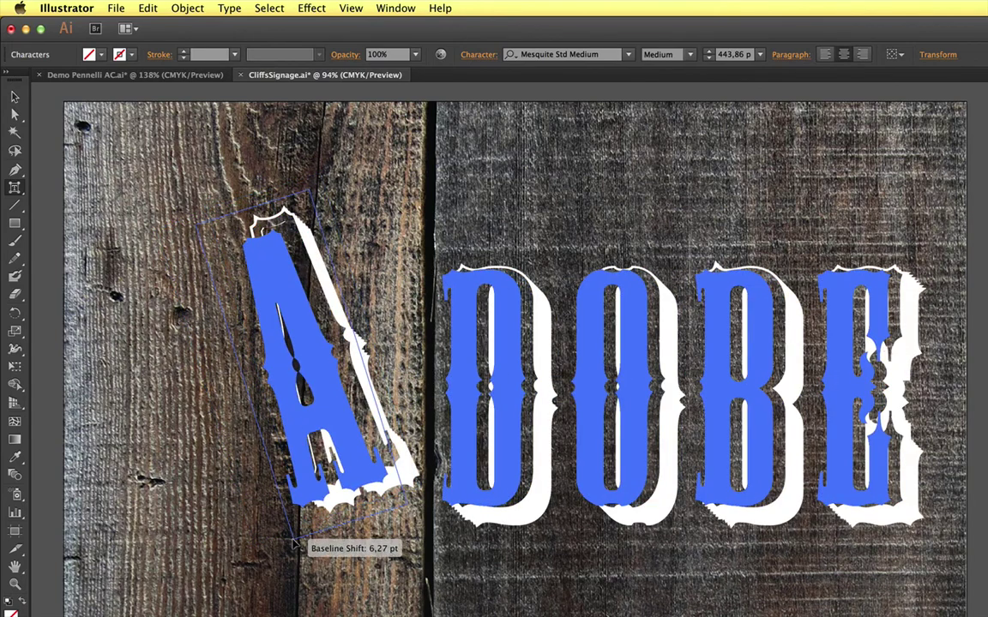
pyautogui.moveTo(406, 504); pyautogui.dragTo(417, 500)
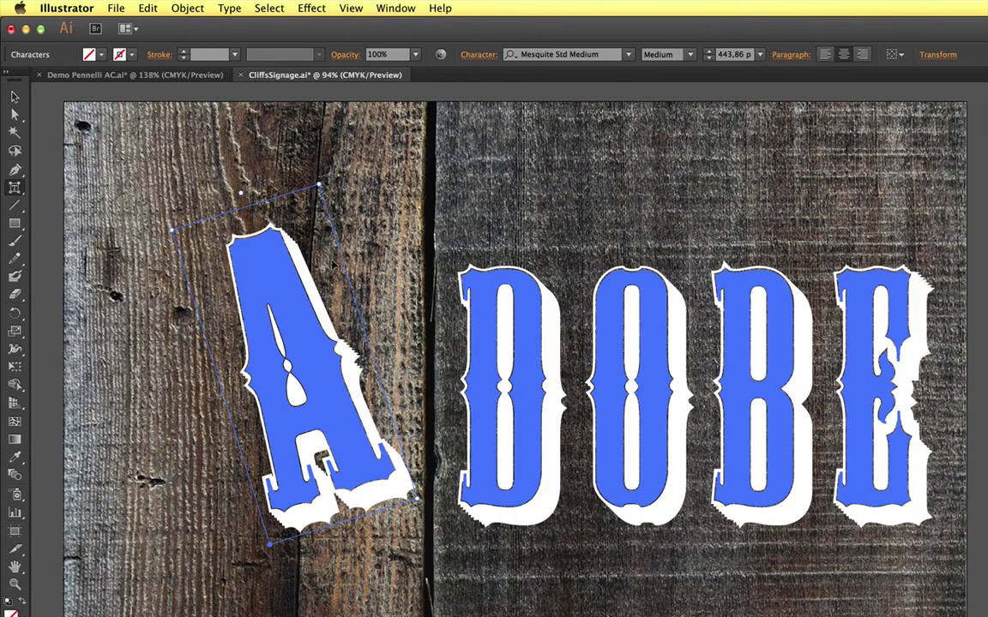
# Raise the D and tilt it about 14° clockwise, then lower the O and shrink it to about 79%.
pyautogui.click(532, 345)
pyautogui.moveTo(531, 345); pyautogui.dragTo(491, 260)
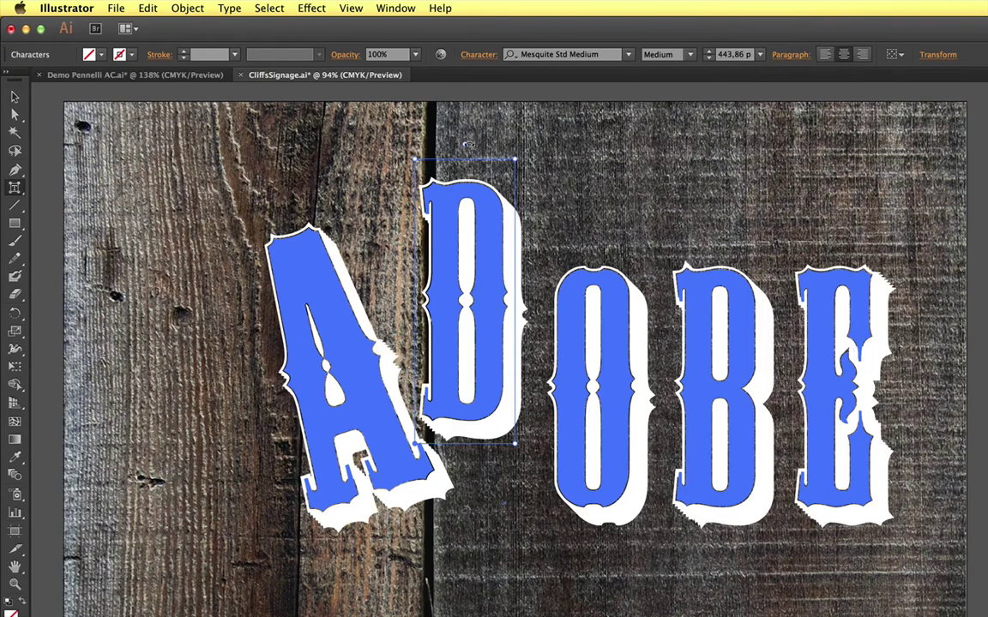
pyautogui.moveTo(468, 144); pyautogui.dragTo(505, 149)
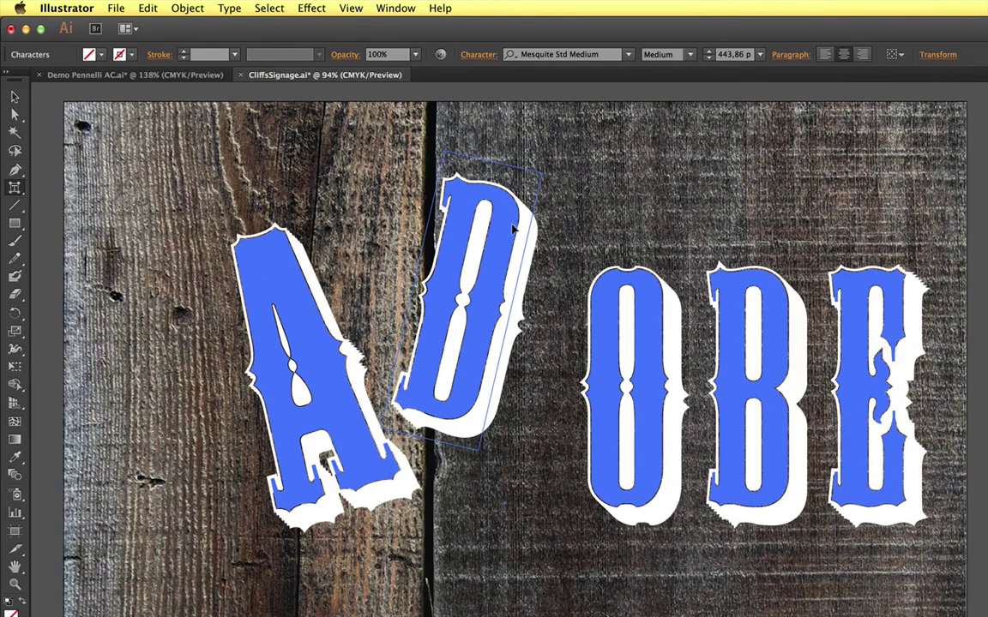
pyautogui.moveTo(513, 228); pyautogui.dragTo(525, 250)
pyautogui.click(607, 340)
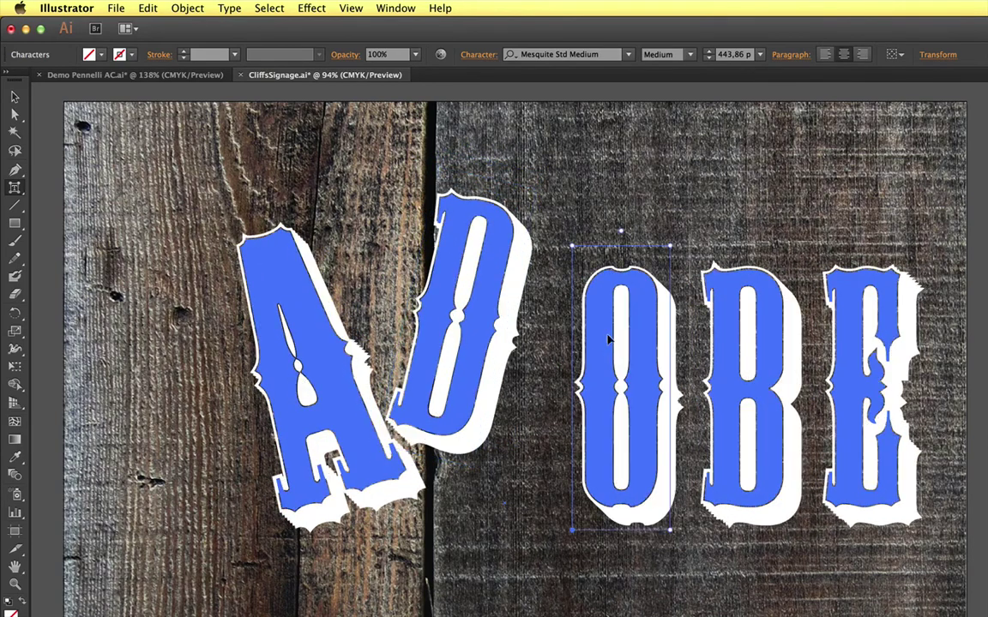
pyautogui.moveTo(588, 271); pyautogui.dragTo(557, 286)
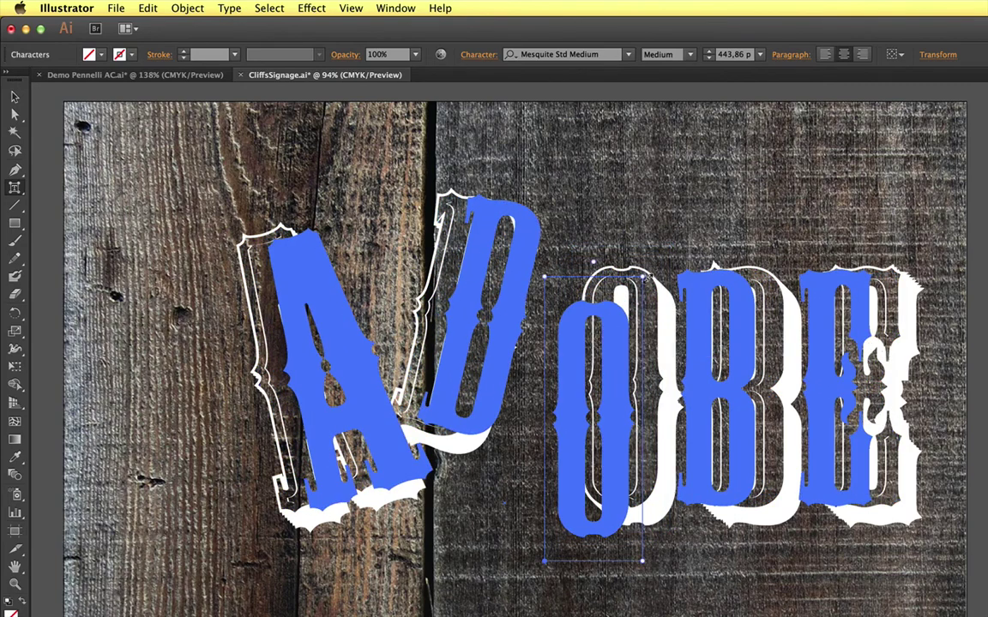
pyautogui.moveTo(644, 276); pyautogui.dragTo(635, 320)
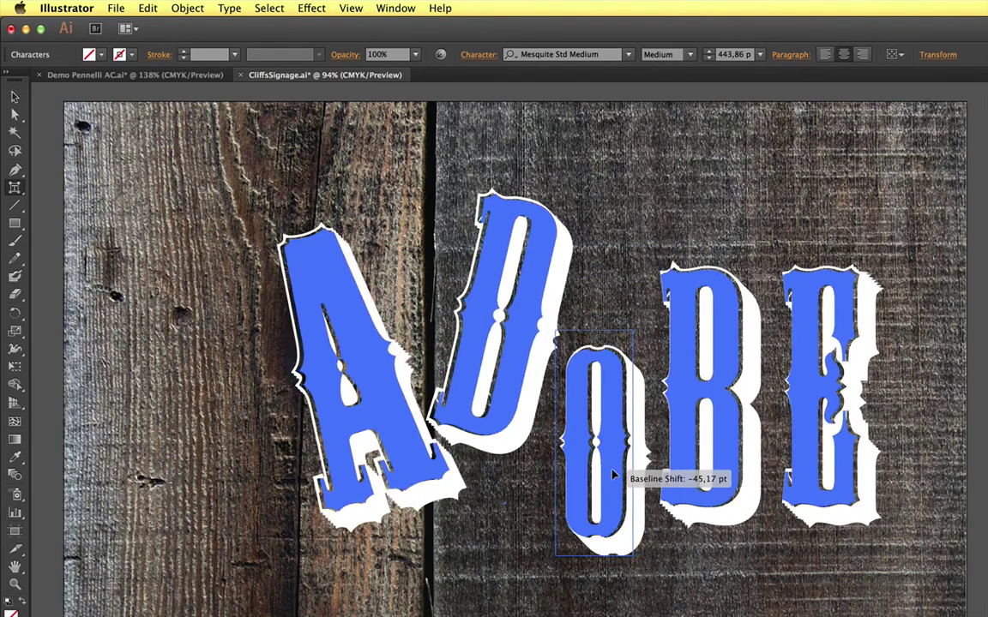
# Tilt the B counter-clockwise to about 20° and lower it, and drop the E slightly.
pyautogui.click(702, 403)
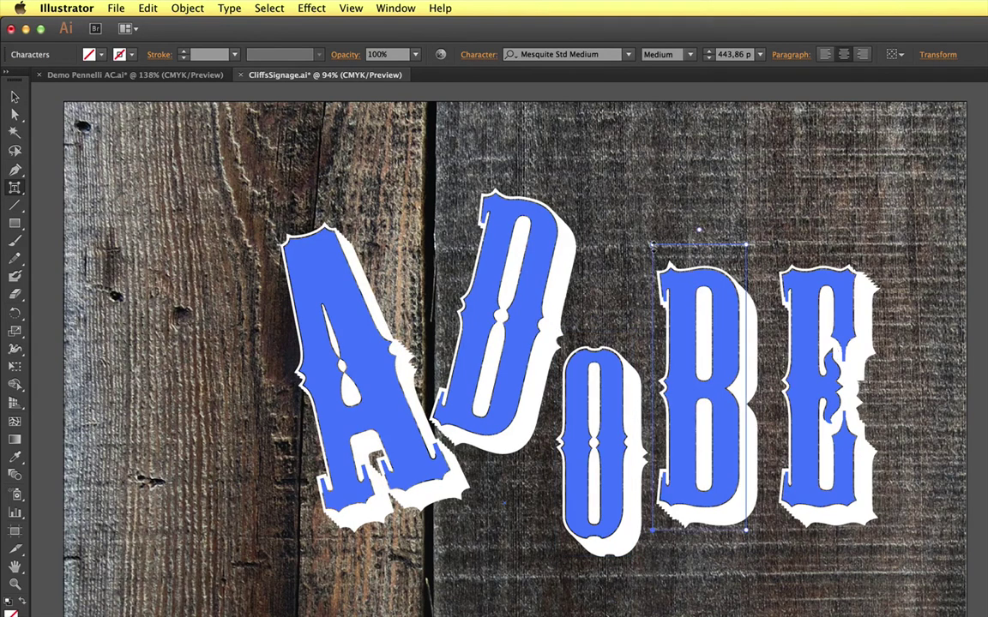
pyautogui.moveTo(699, 229); pyautogui.dragTo(600, 214)
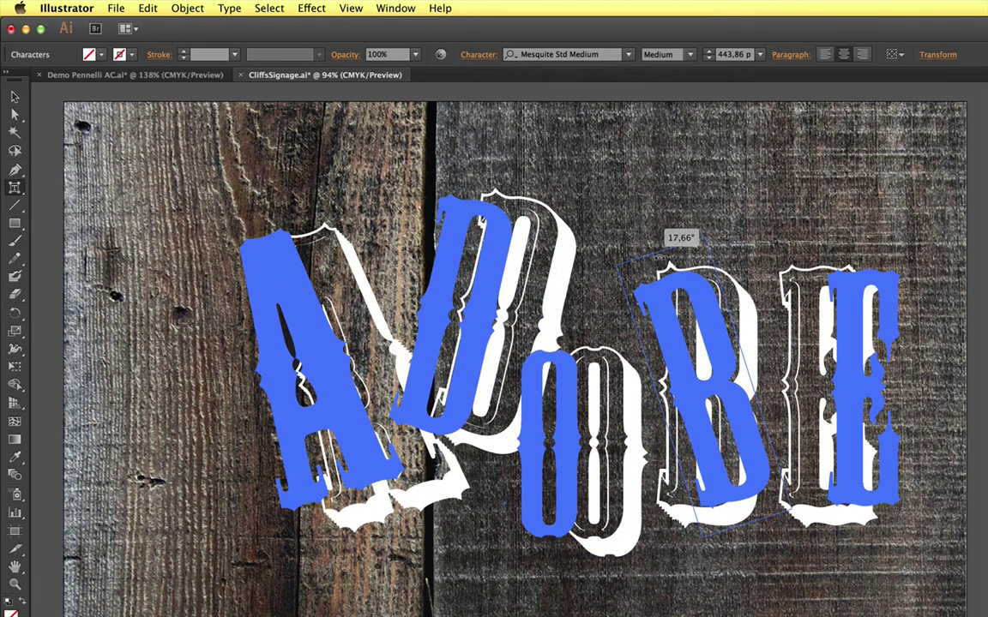
pyautogui.moveTo(652, 326)
pyautogui.mouseDown()
pyautogui.moveTo(694, 364)
pyautogui.moveTo(678, 343)
pyautogui.mouseUp()
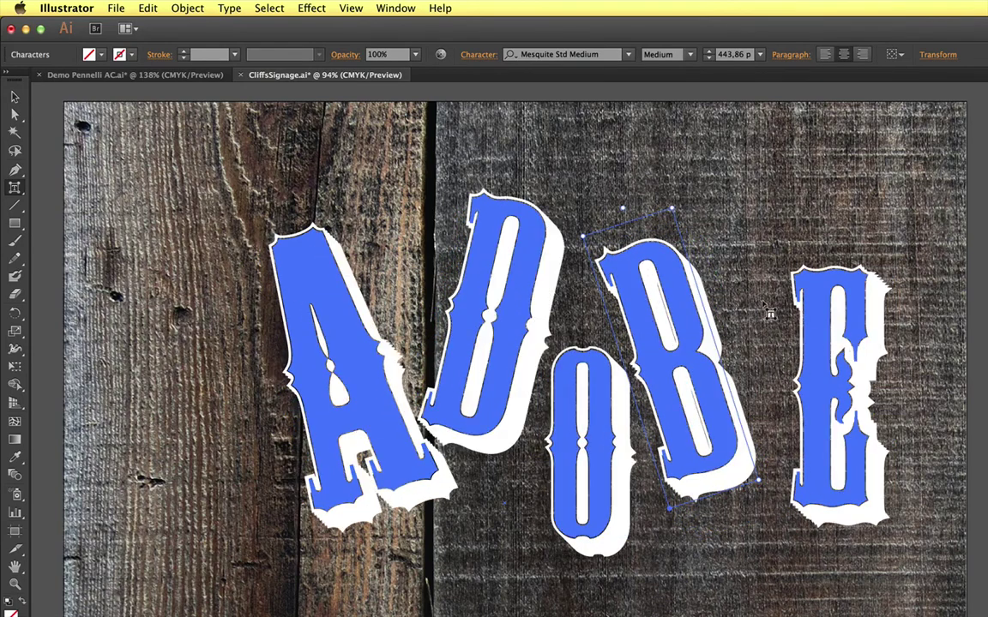
pyautogui.click(811, 341)
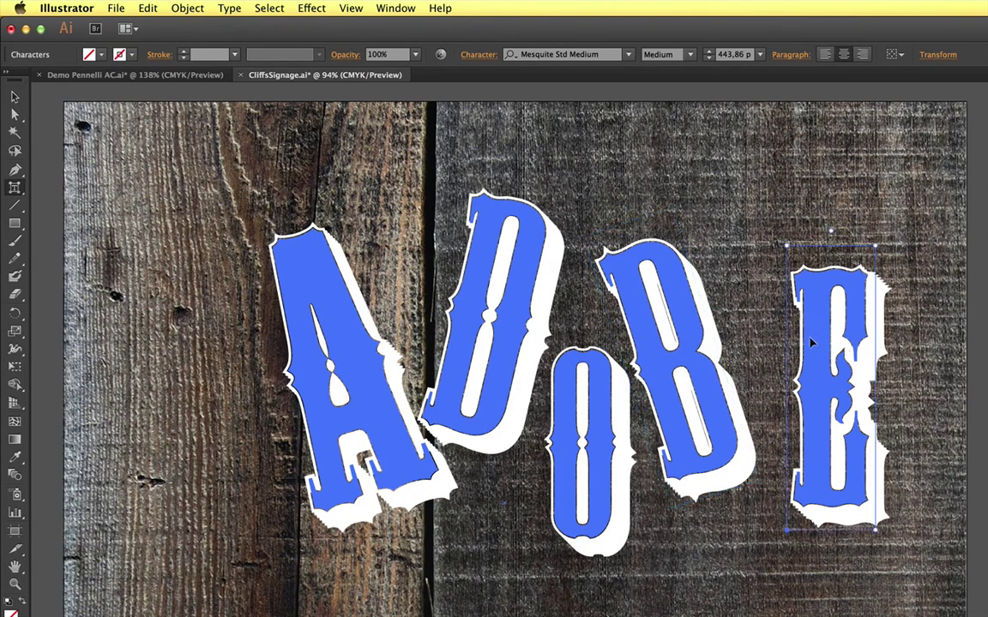
pyautogui.moveTo(818, 335); pyautogui.dragTo(796, 378)
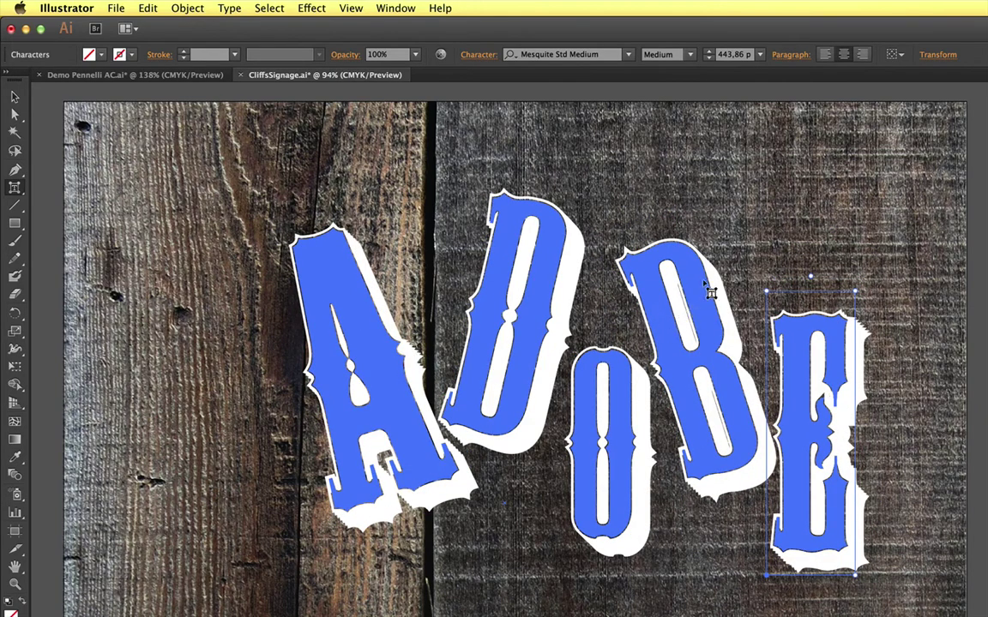
pyautogui.click(683, 250)
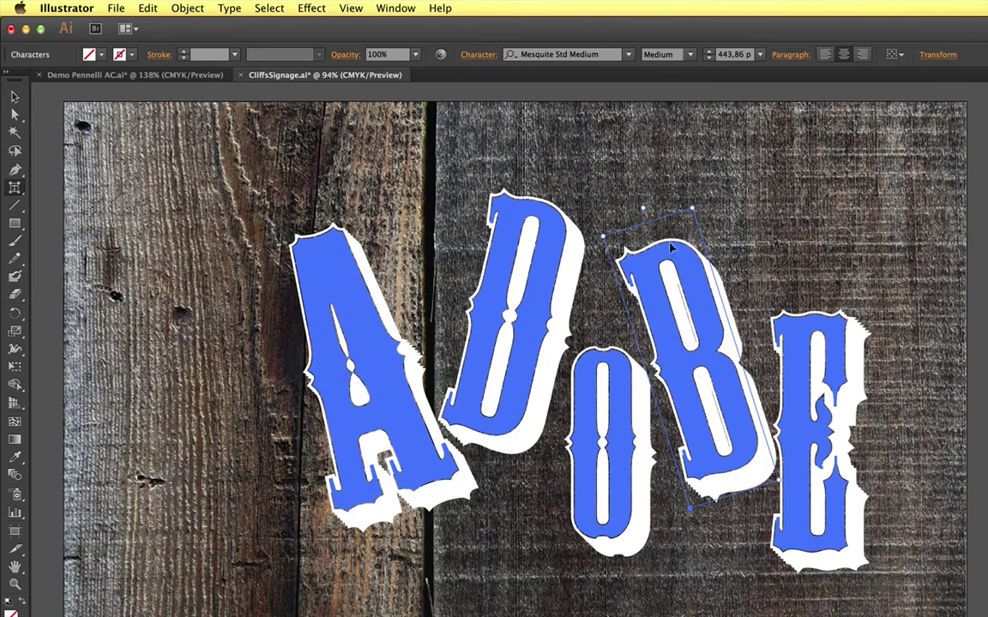
pyautogui.moveTo(580, 187); pyautogui.dragTo(641, 215)
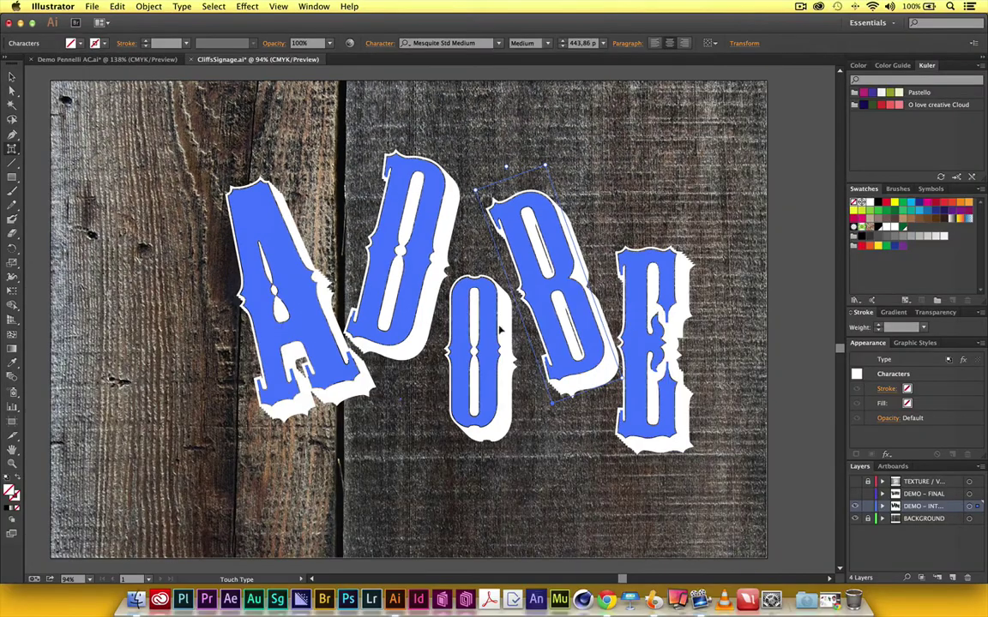
# Move the E of ADOBE back up and finish the Touch Type adjustments.
pyautogui.click(624, 308)
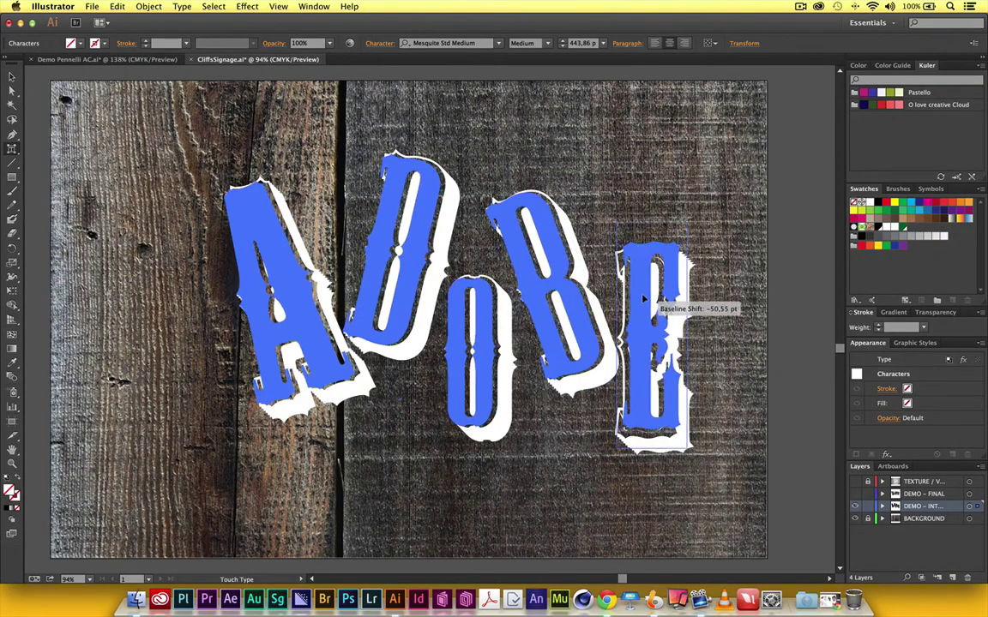
pyautogui.moveTo(617, 444); pyautogui.dragTo(618, 405)
pyautogui.click(12, 76)
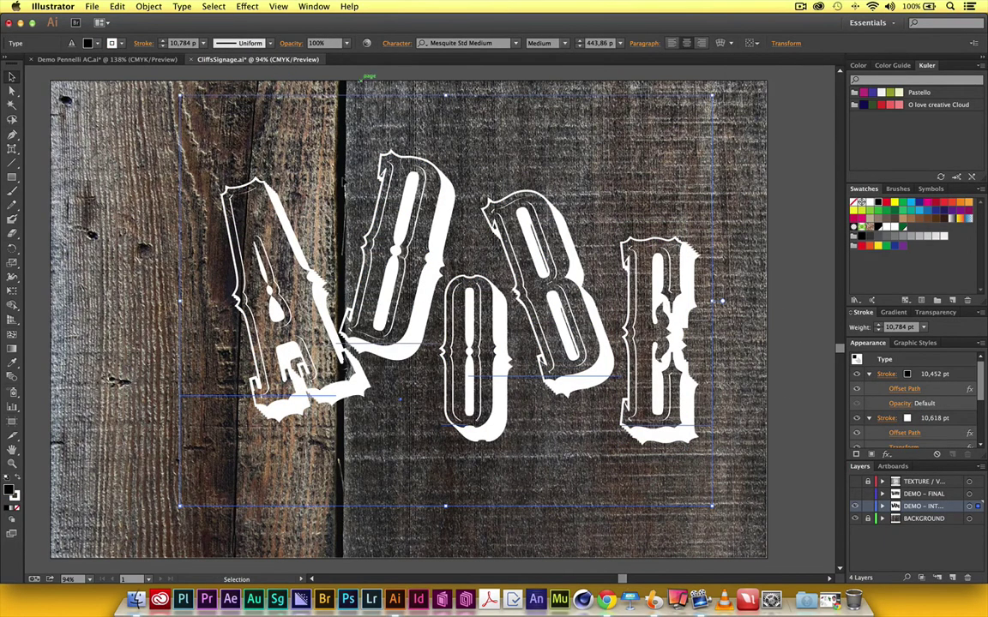
# Select the ADOBE text, toggle Hide Edges to preview it, then deselect everything.
pyautogui.doubleClick(246, 251)
pyautogui.hotkey('ctrl', 'h')
pyautogui.hotkey('ctrl', 'h')
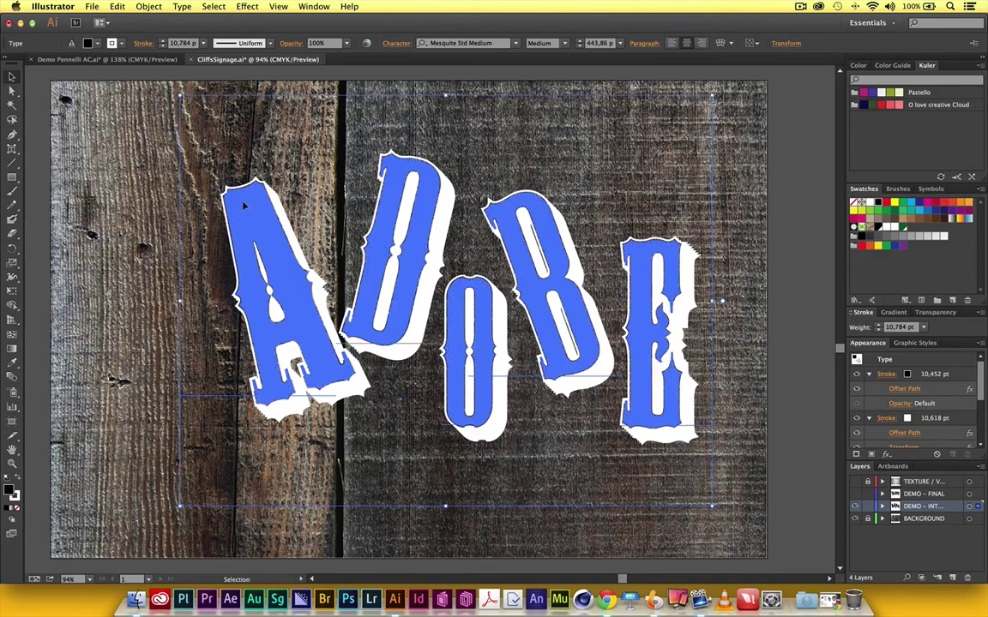
pyautogui.hotkey('ctrl', 'h')
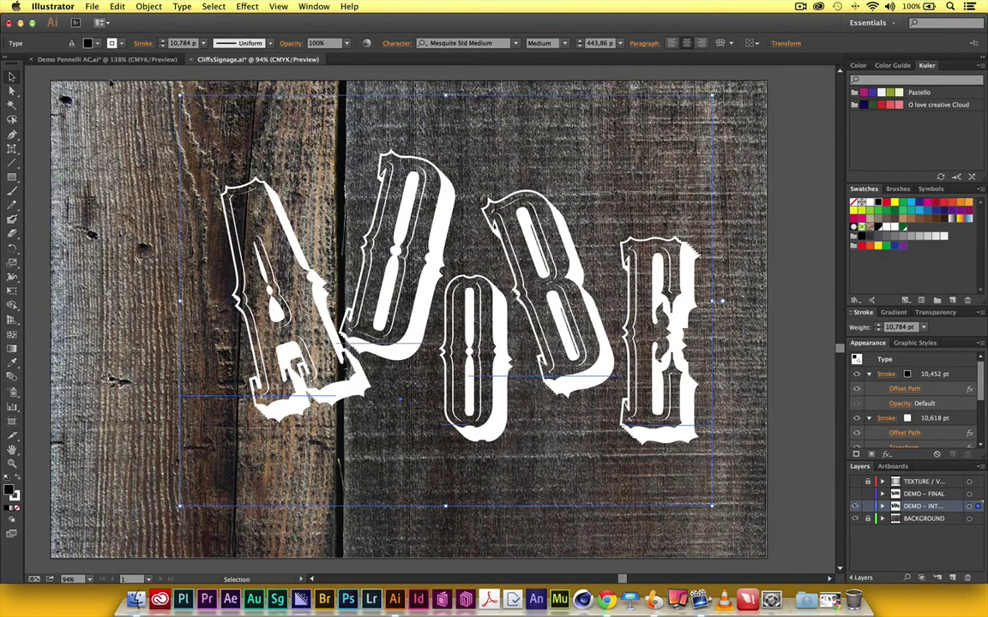
pyautogui.doubleClick(228, 218)
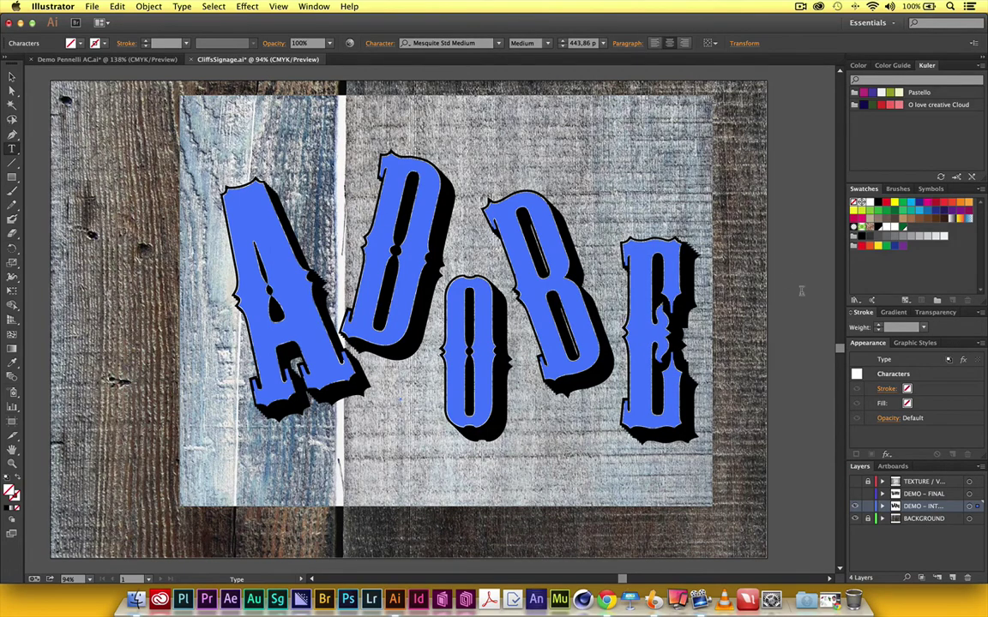
pyautogui.click(12, 77)
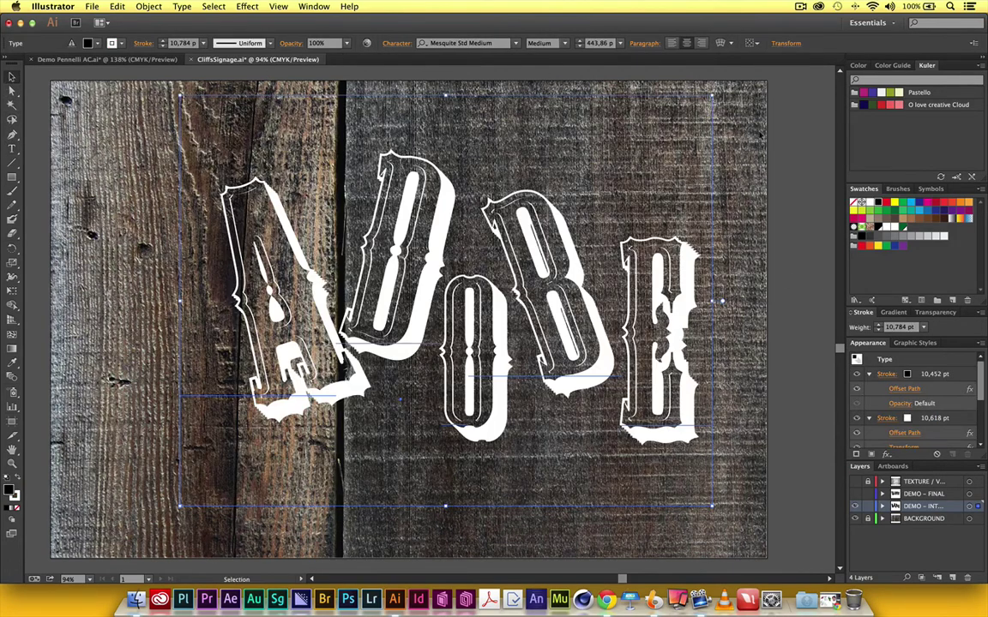
pyautogui.click(707, 125)
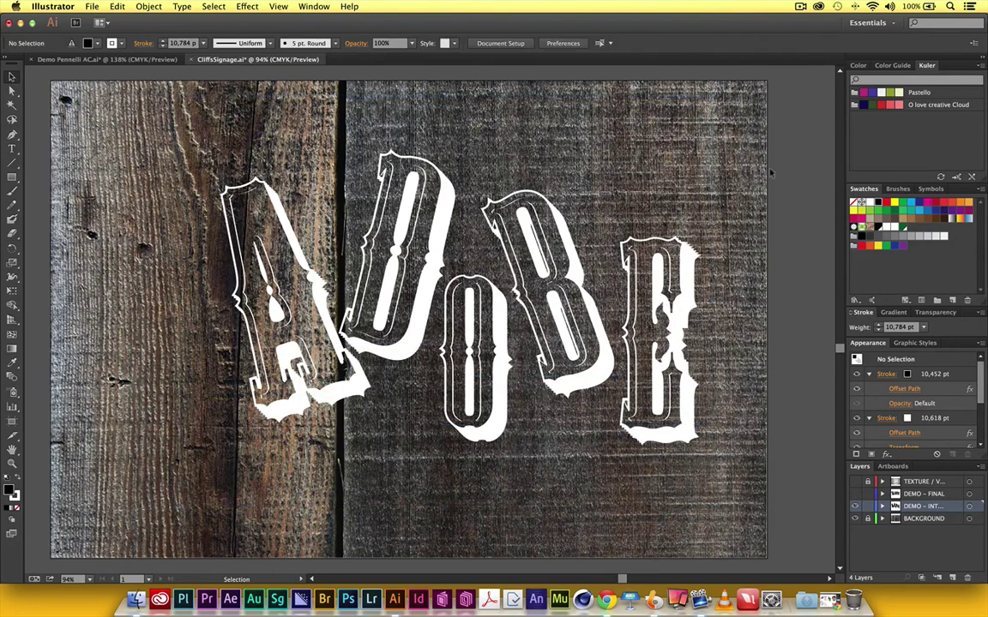
# With the Type tool active, open the Control panel font family list and scroll through the fonts.
pyautogui.click(12, 148)
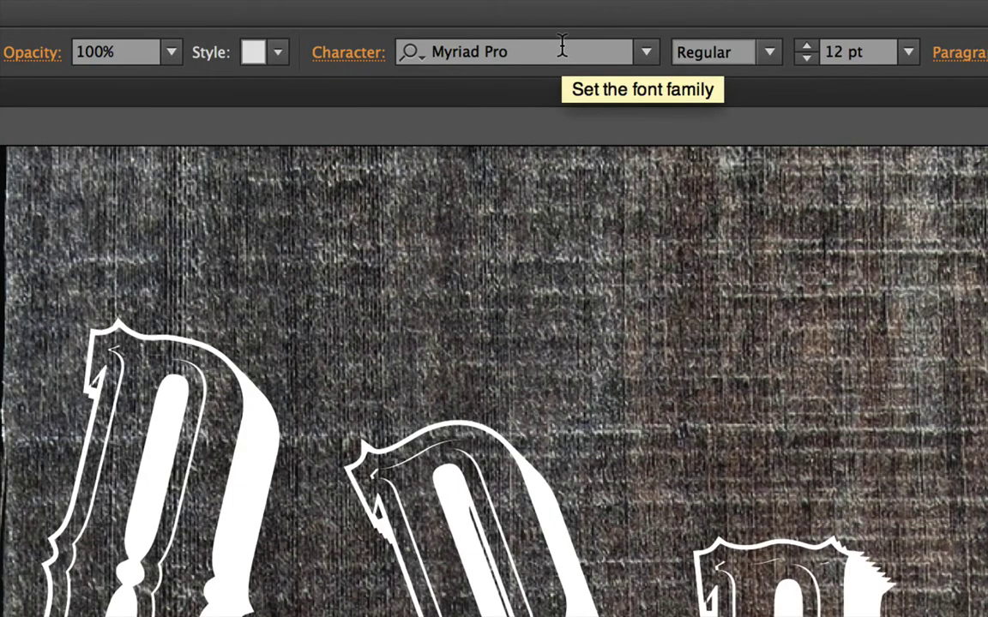
pyautogui.click(647, 54)
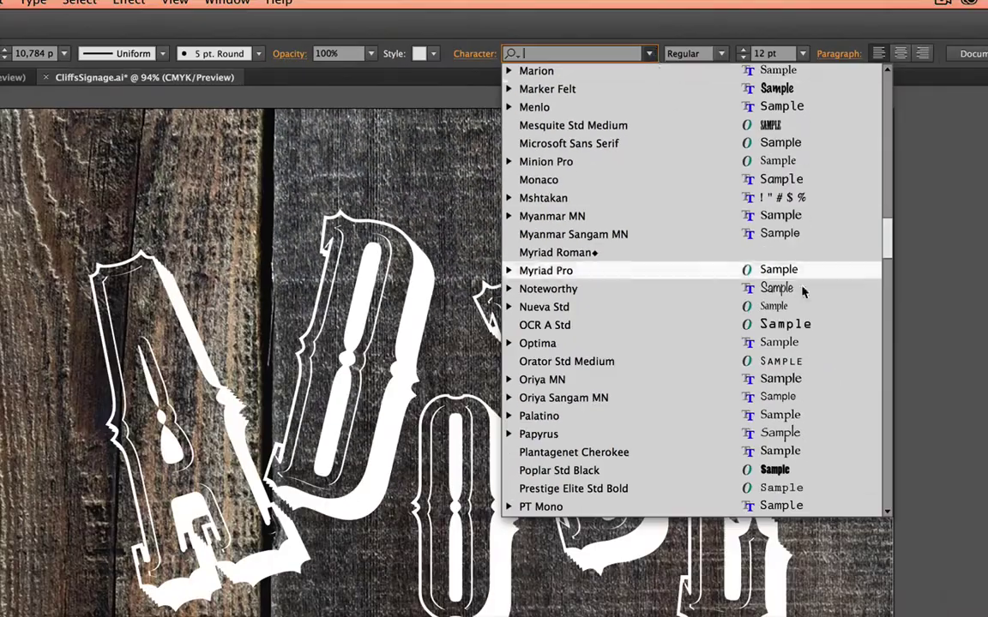
pyautogui.scroll(-15, 860, 212)
pyautogui.scroll(-10, 857, 212)
pyautogui.scroll(20, 854, 215)
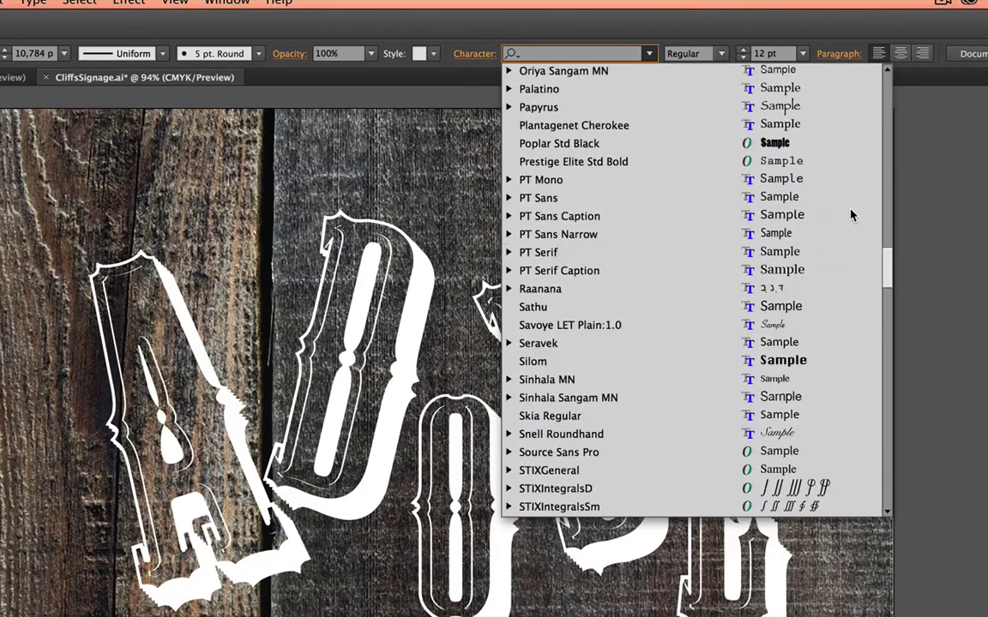
pyautogui.scroll(15, 851, 215)
pyautogui.scroll(5, 851, 216)
pyautogui.scroll(-10, 849, 218)
pyautogui.scroll(-5, 849, 219)
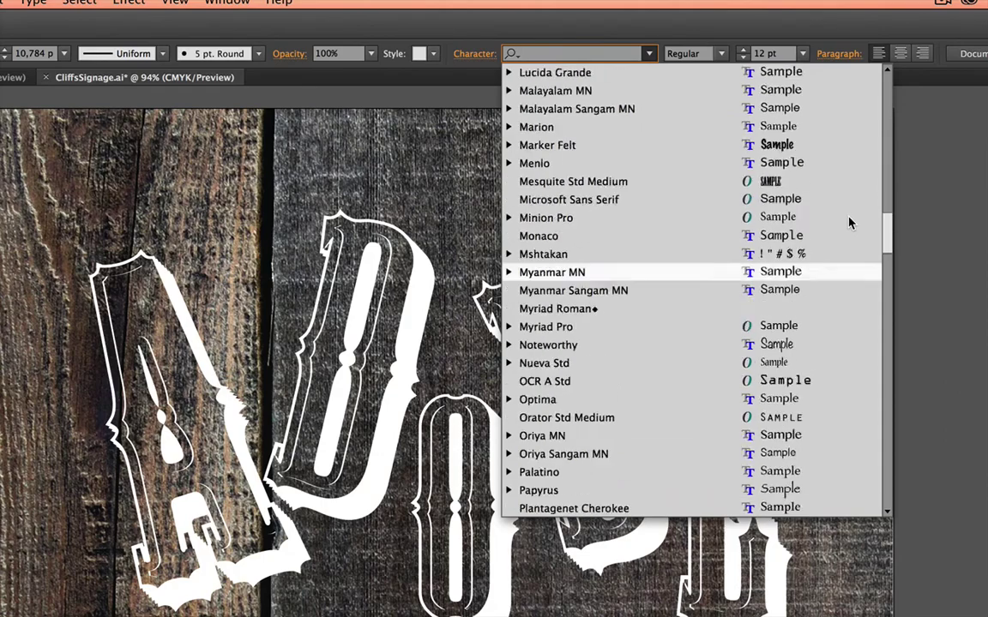
pyautogui.scroll(-10, 848, 222)
pyautogui.scroll(-10, 848, 221)
pyautogui.scroll(-10, 844, 218)
pyautogui.scroll(15, 842, 216)
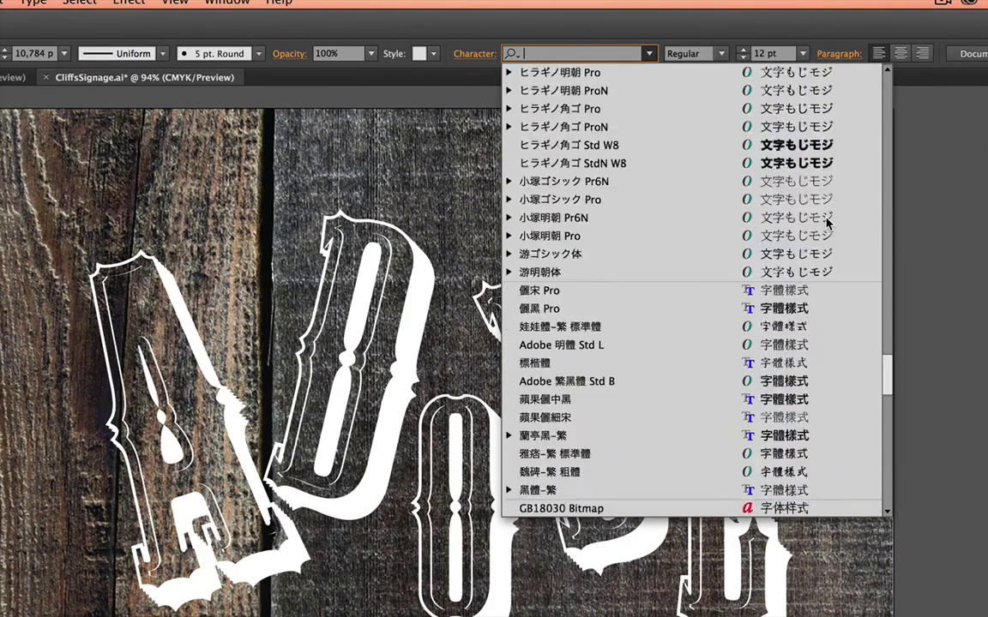
pyautogui.scroll(15, 832, 219)
pyautogui.scroll(15, 825, 223)
pyautogui.scroll(5, 823, 227)
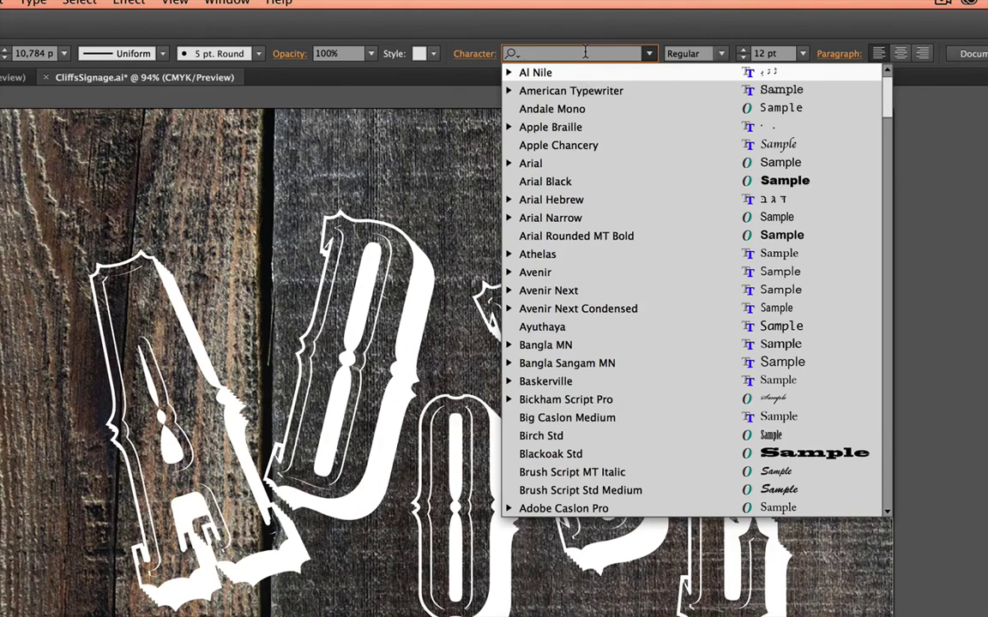
# Search the font list for 'bold' and 'bold adobe', browse the results, then clear the search.
pyautogui.write('bold')
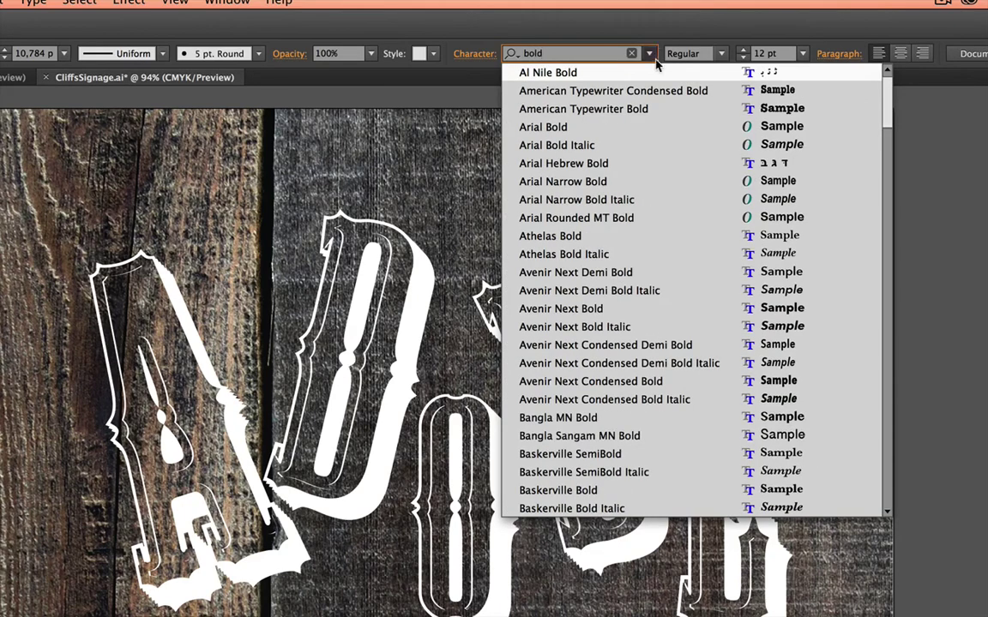
pyautogui.scroll(-10, 697, 263)
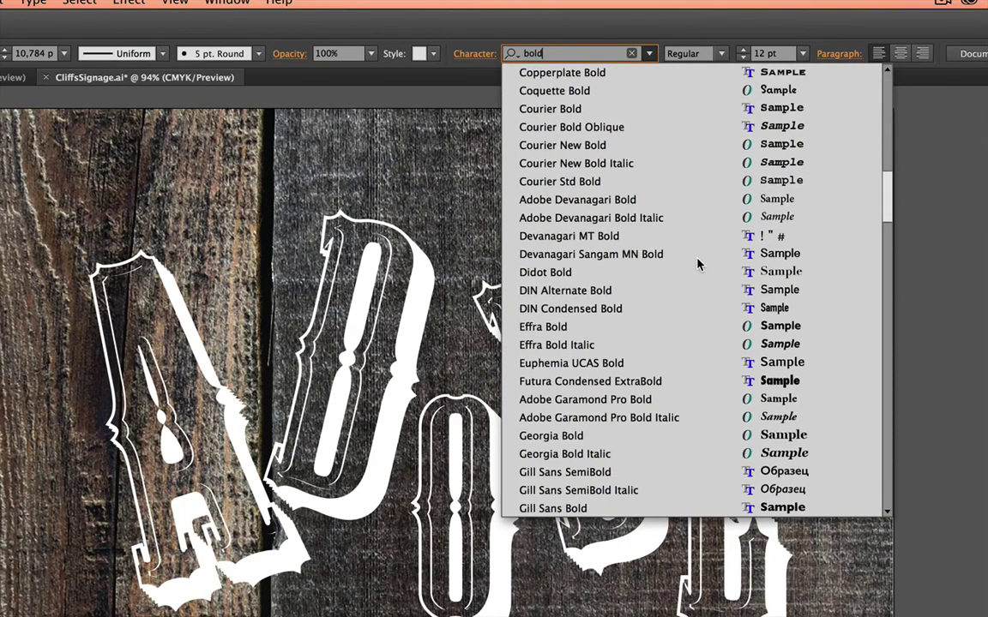
pyautogui.scroll(-5, 697, 264)
pyautogui.scroll(-5, 697, 264)
pyautogui.scroll(-5, 697, 266)
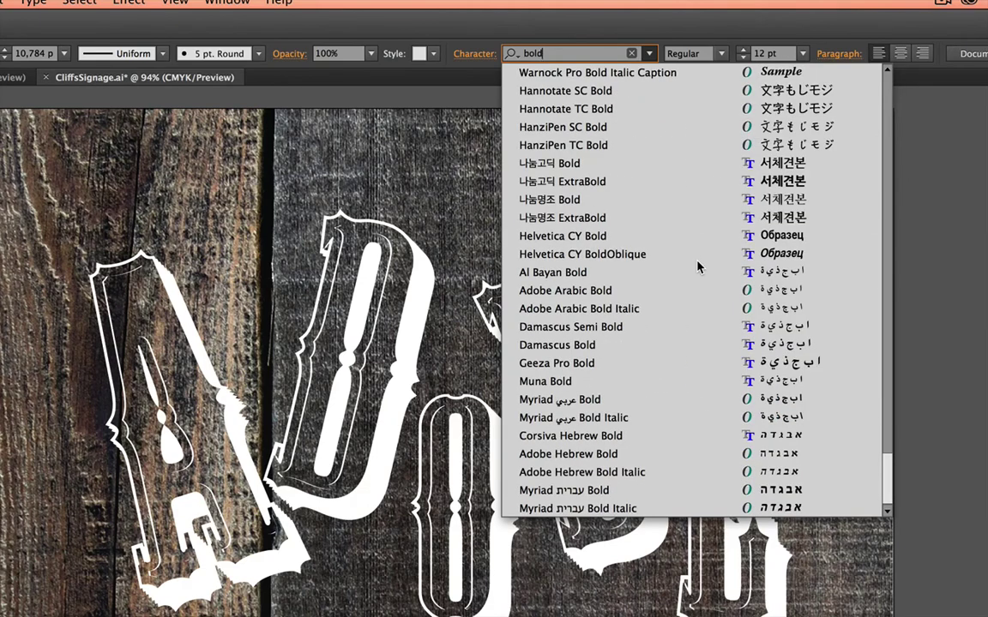
pyautogui.scroll(10, 697, 266)
pyautogui.scroll(10, 697, 268)
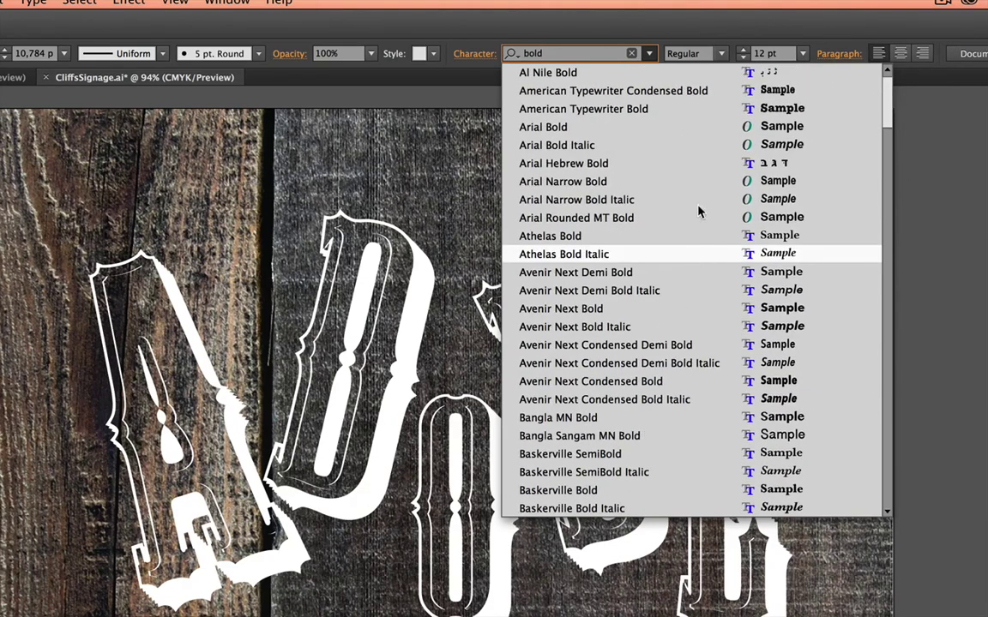
pyautogui.write('i')
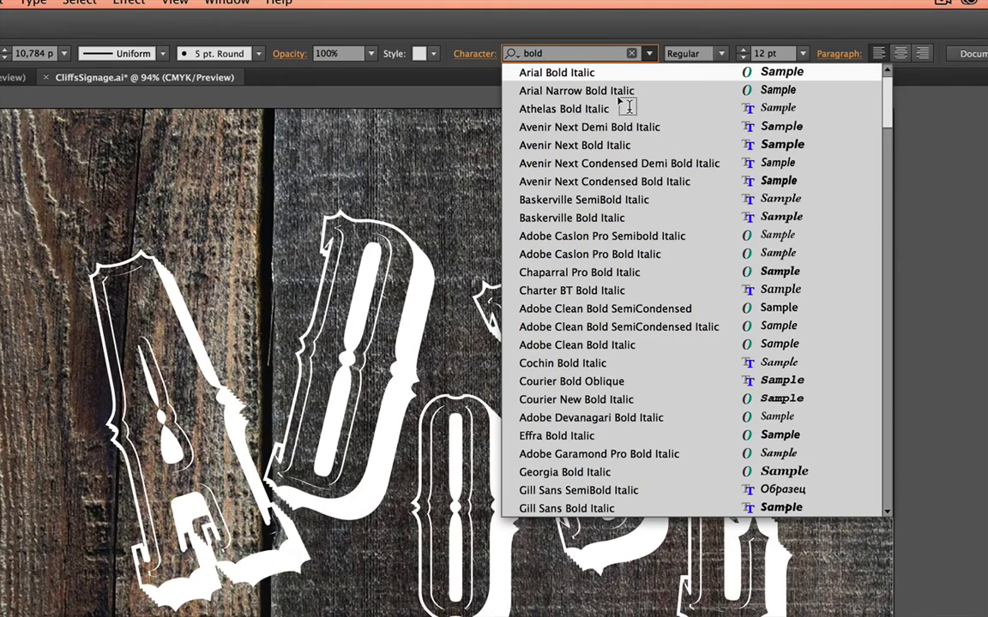
pyautogui.write('ado')
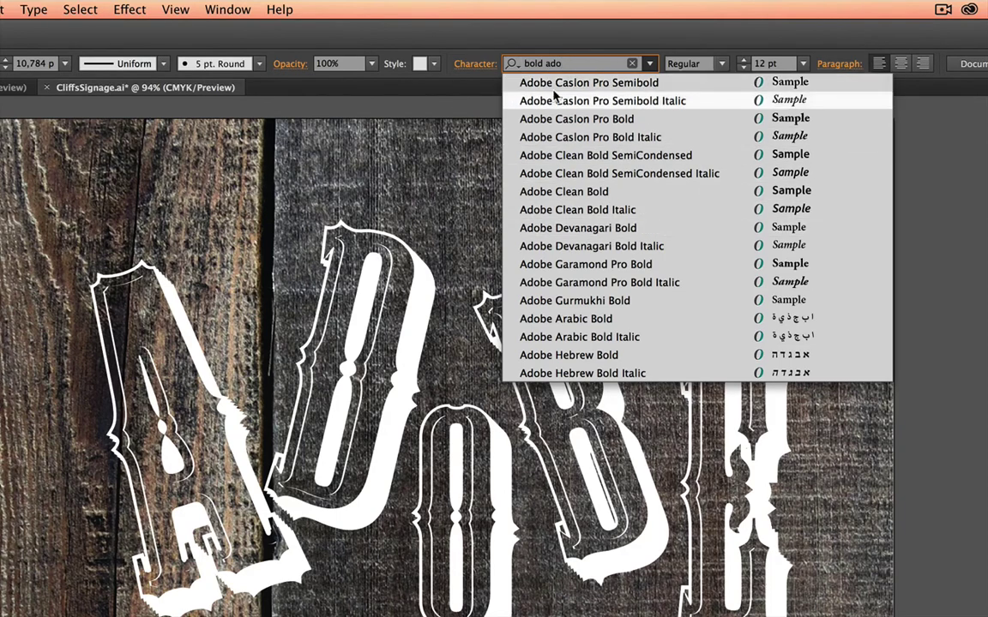
pyautogui.write('be')
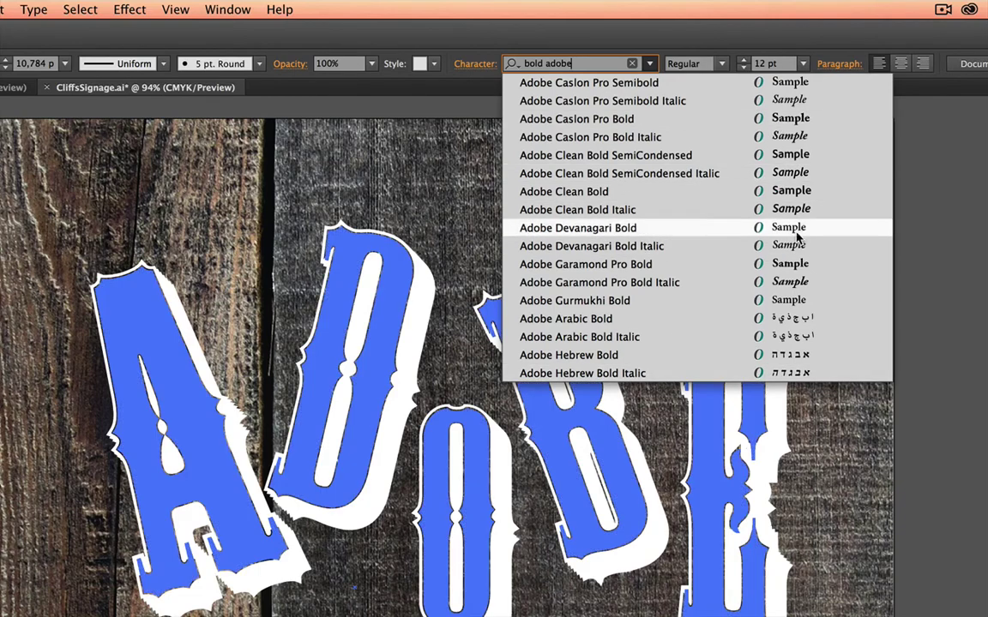
pyautogui.click(631, 64)
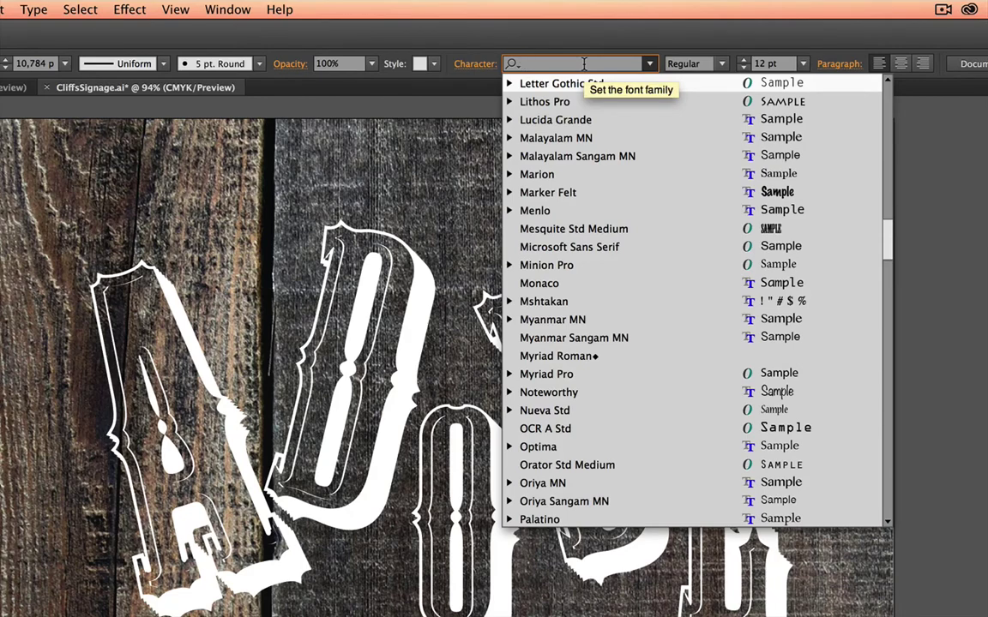
# Search fonts for 'condensed bold' and set Avenir Next Condensed Bold Italic.
pyautogui.write('cond')
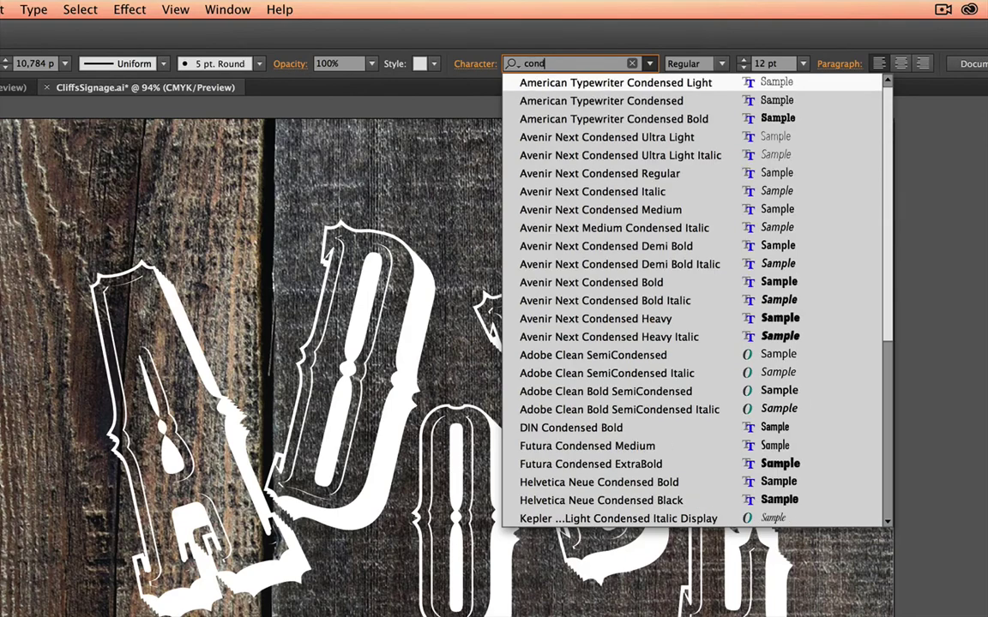
pyautogui.write('en')
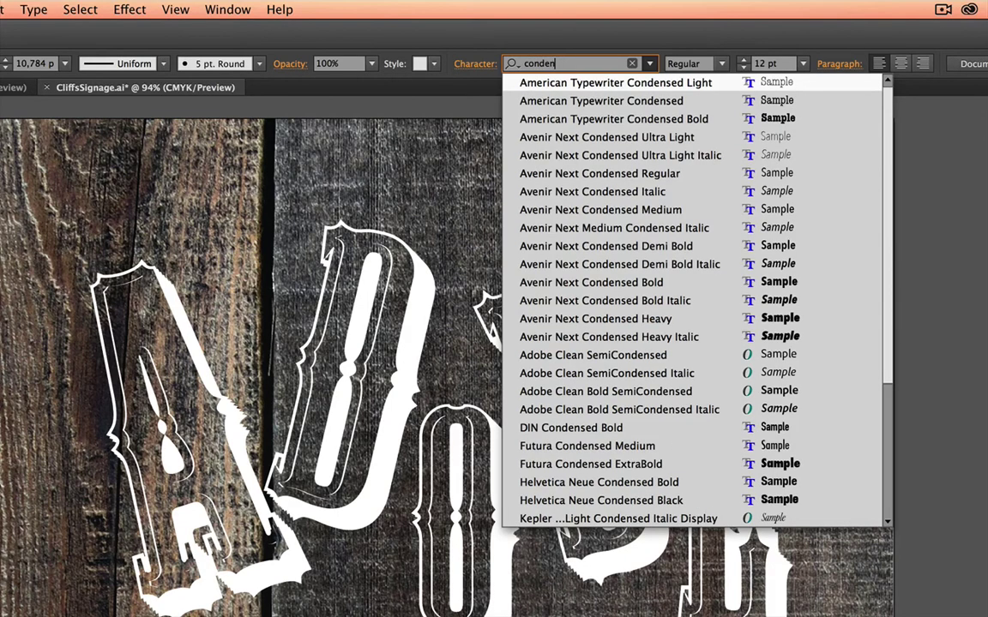
pyautogui.write('sed')
pyautogui.scroll(-5, 731, 273)
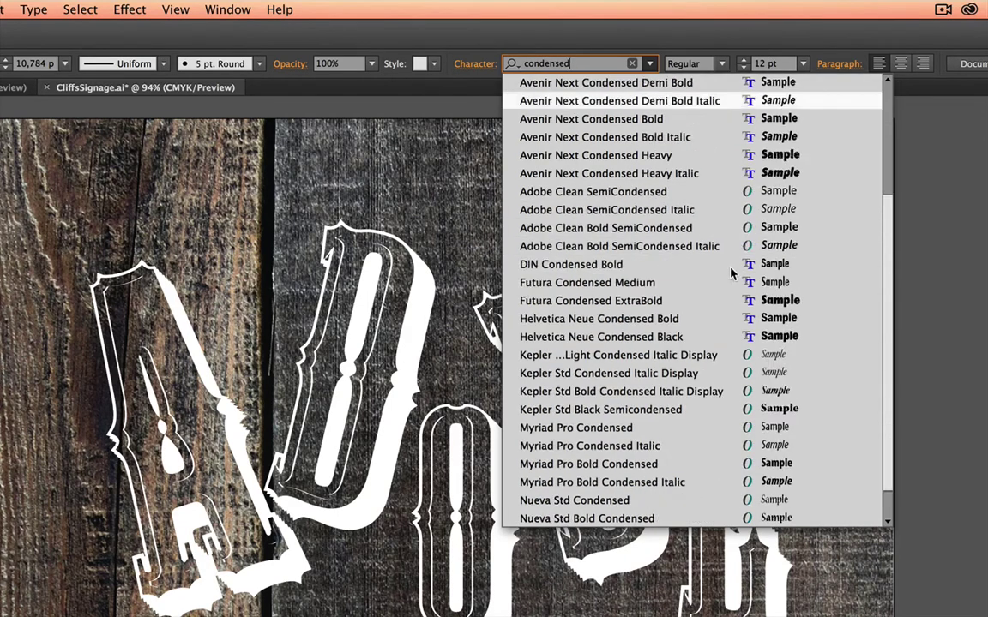
pyautogui.scroll(5, 731, 272)
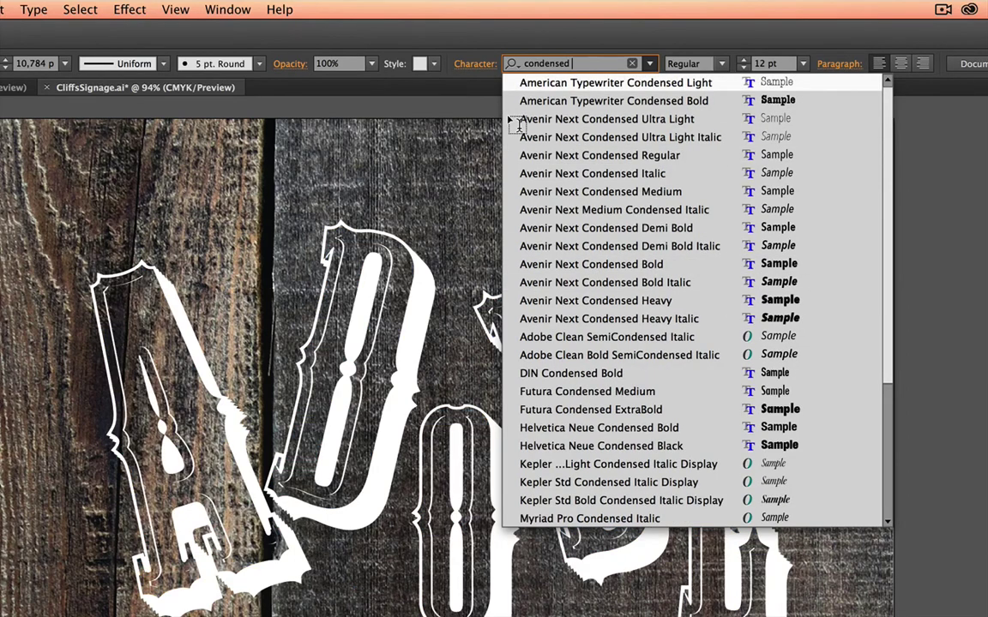
pyautogui.write('bold')
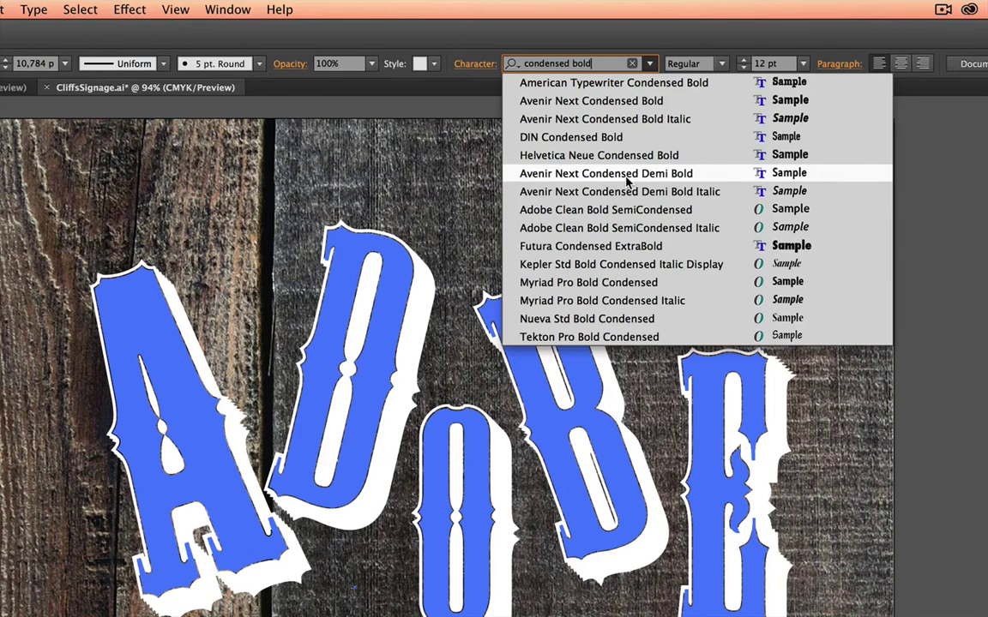
pyautogui.click(564, 118)
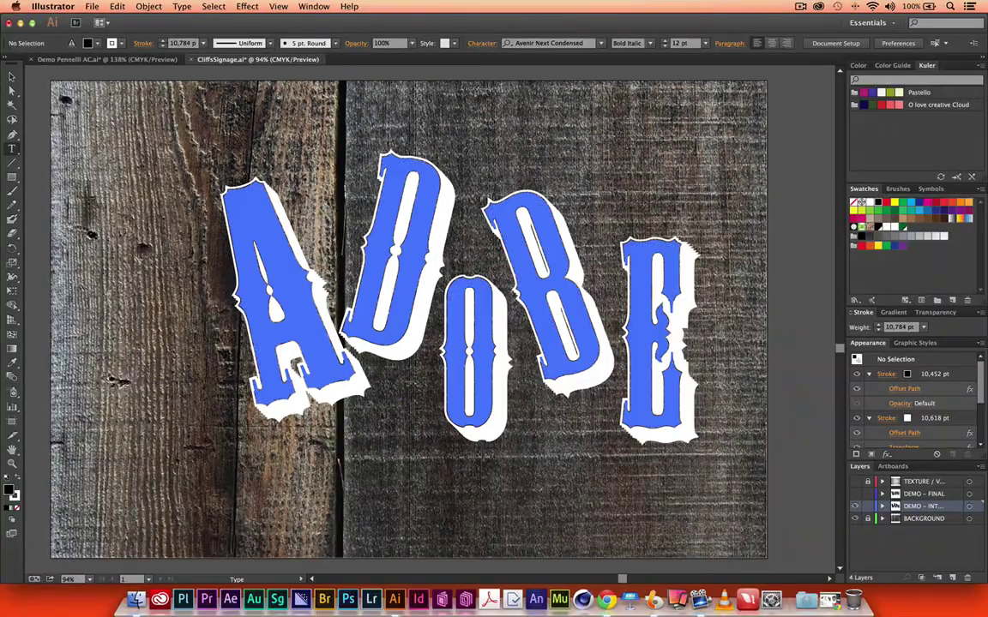
pyautogui.click(11, 77)
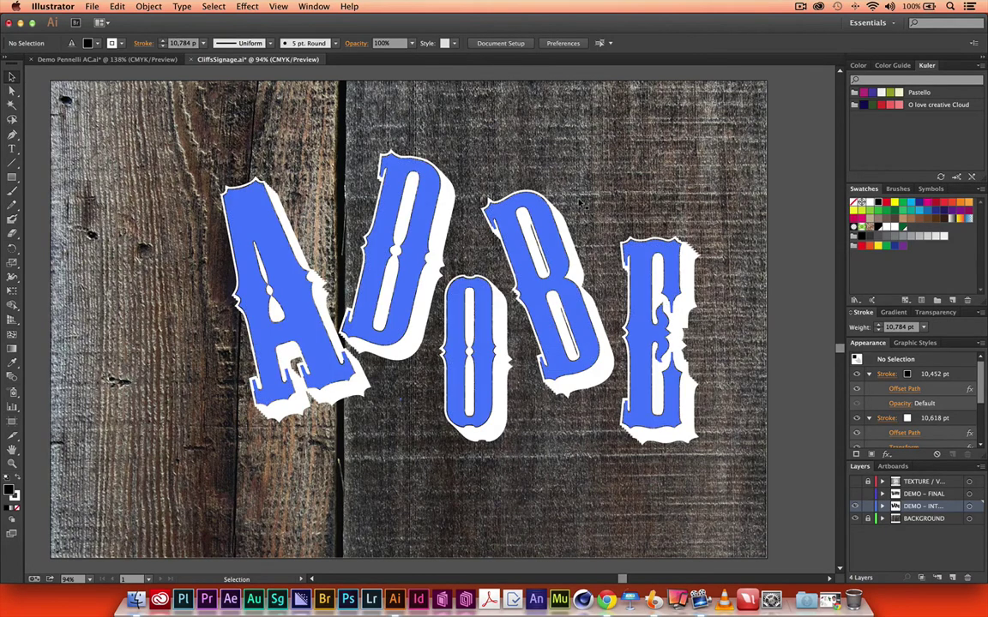
# Close CliffsSignage.ai and Demo Pennelli AC.ai, discarding unsaved changes in both.
pyautogui.click(9, 24)
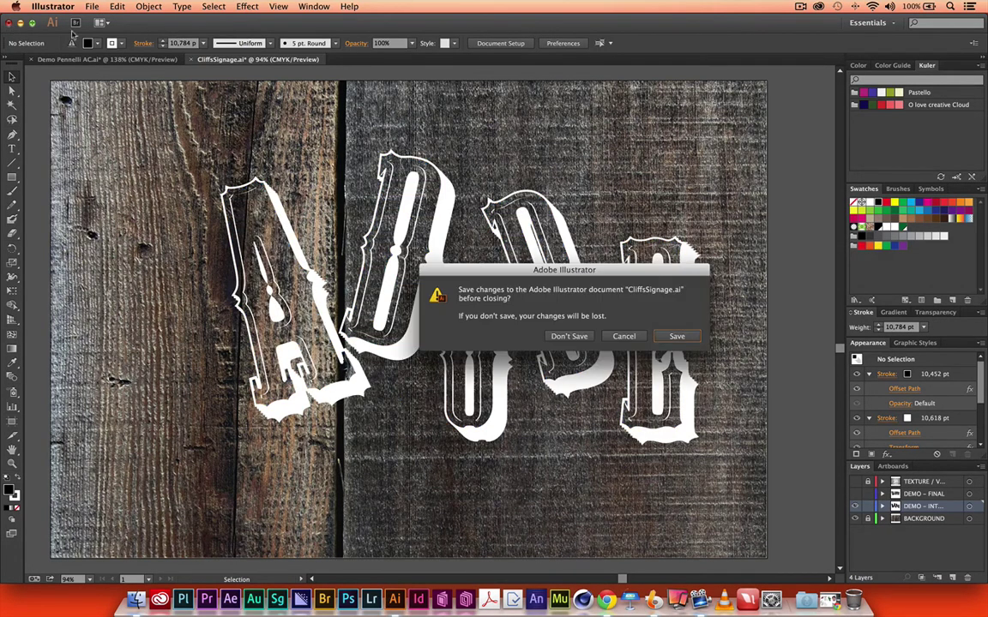
pyautogui.click(580, 340)
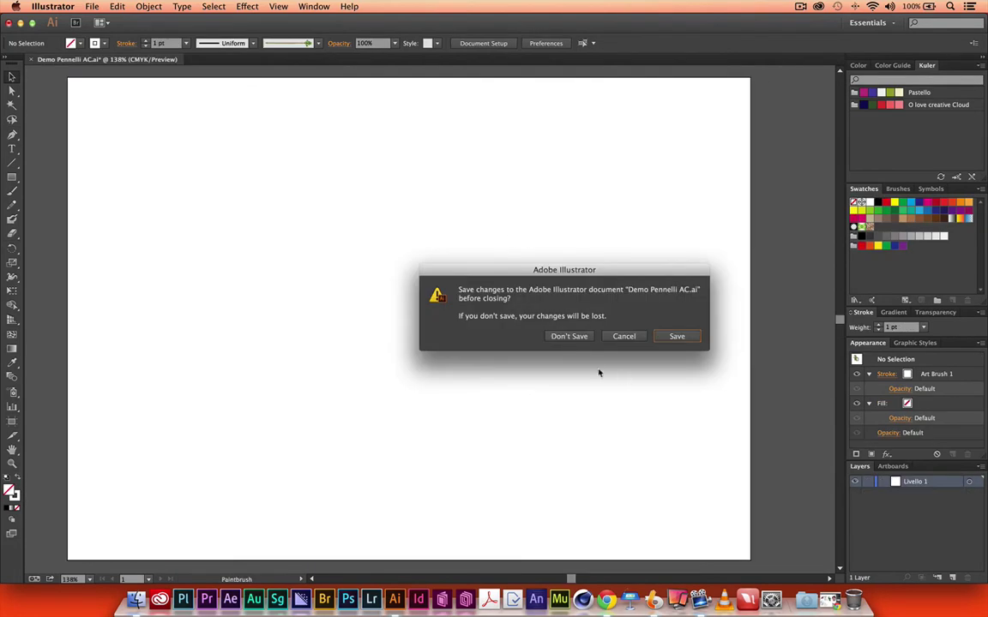
pyautogui.click(569, 337)
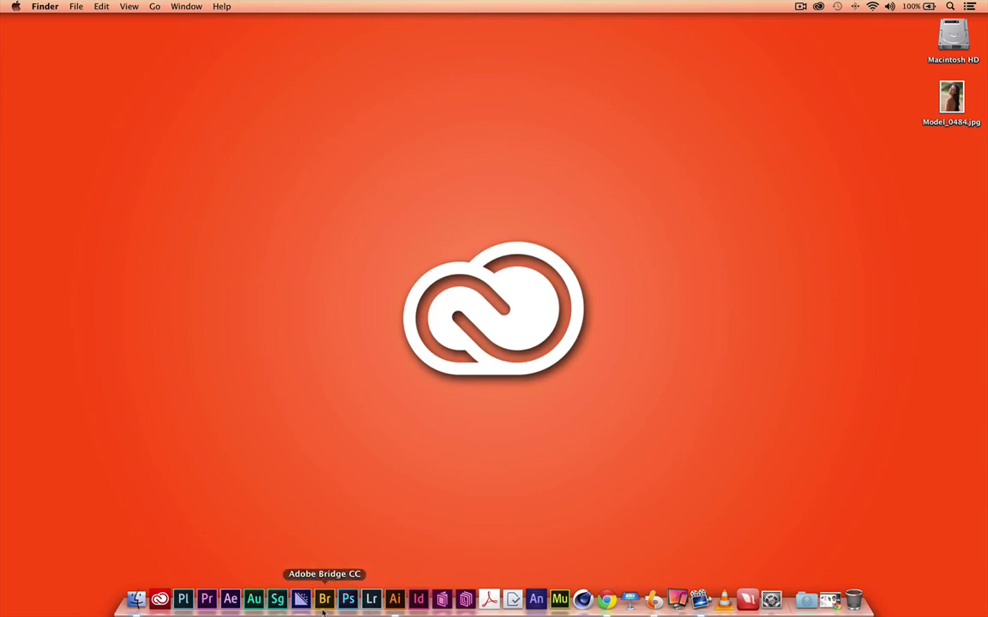
# Launch InDesign and switch its workspace from Digital Publishing to Advanced.
pyautogui.click(418, 598)
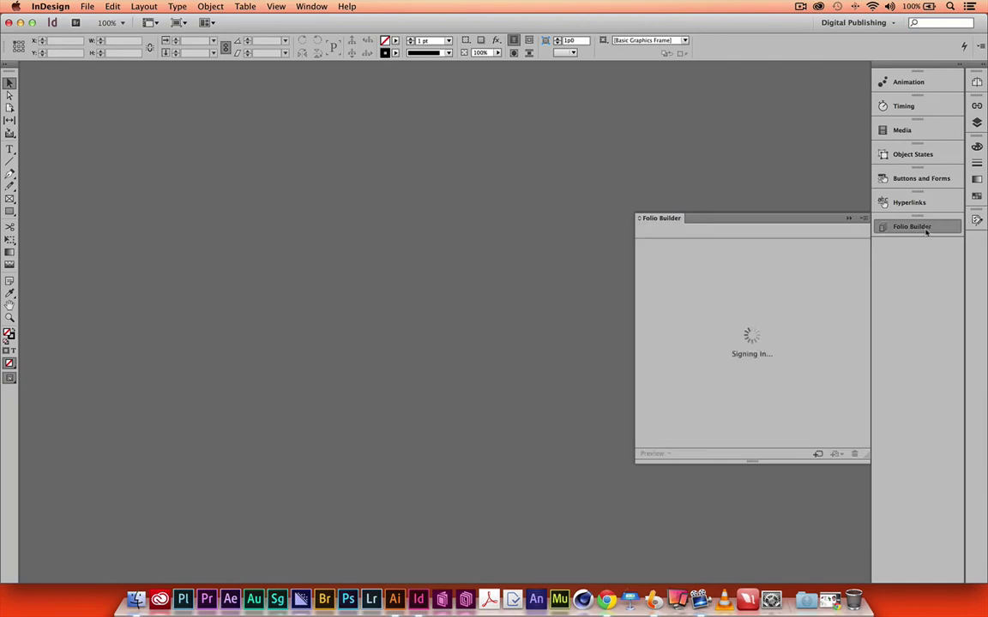
pyautogui.click(891, 24)
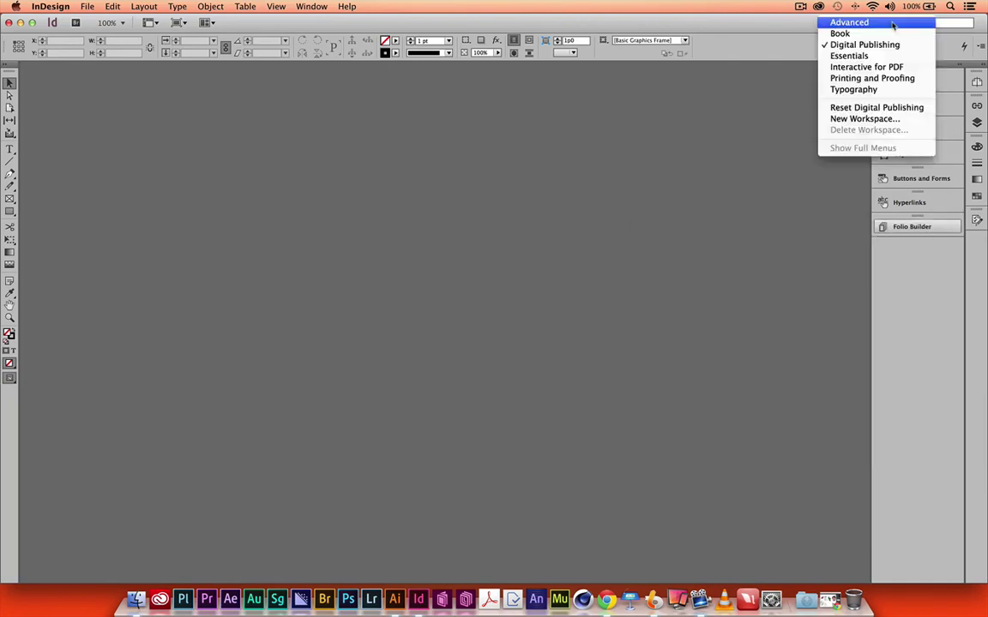
pyautogui.click(848, 22)
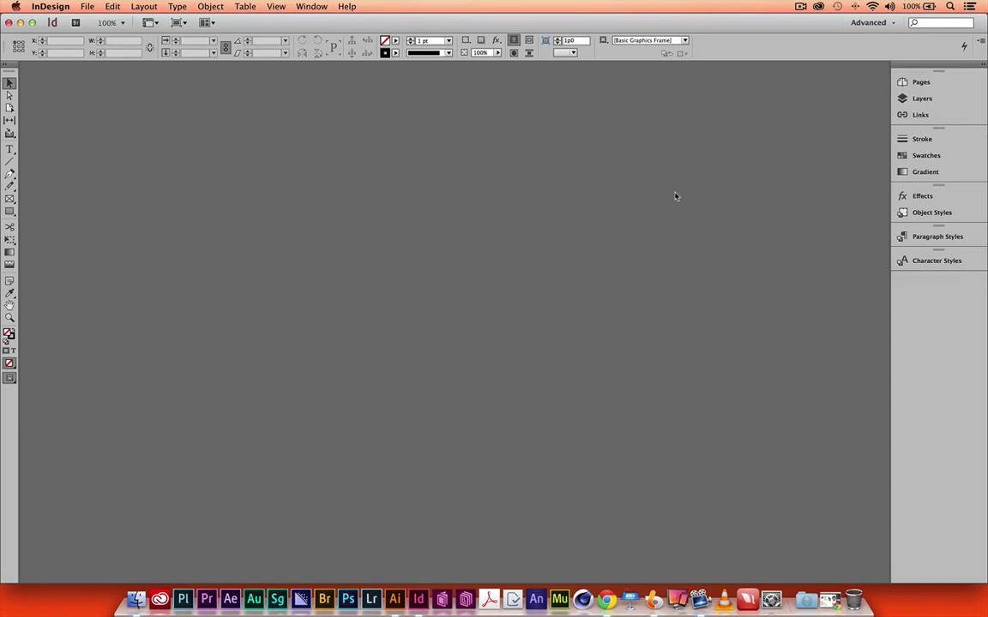
# Set InDesign's interface Color Theme to Medium Dark in the Interface preferences.
pyautogui.press('super+k')
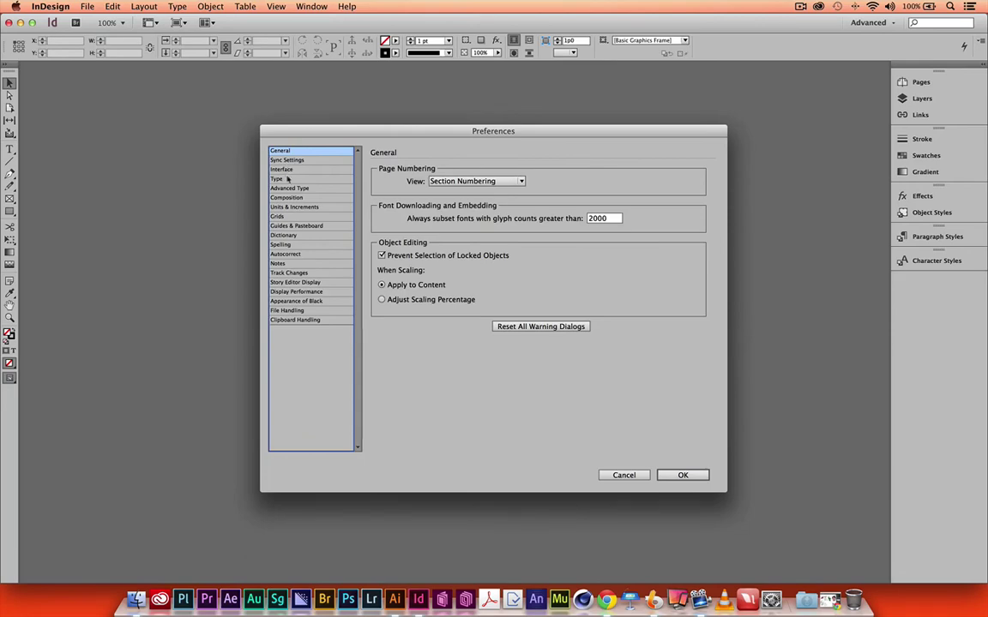
pyautogui.click(283, 169)
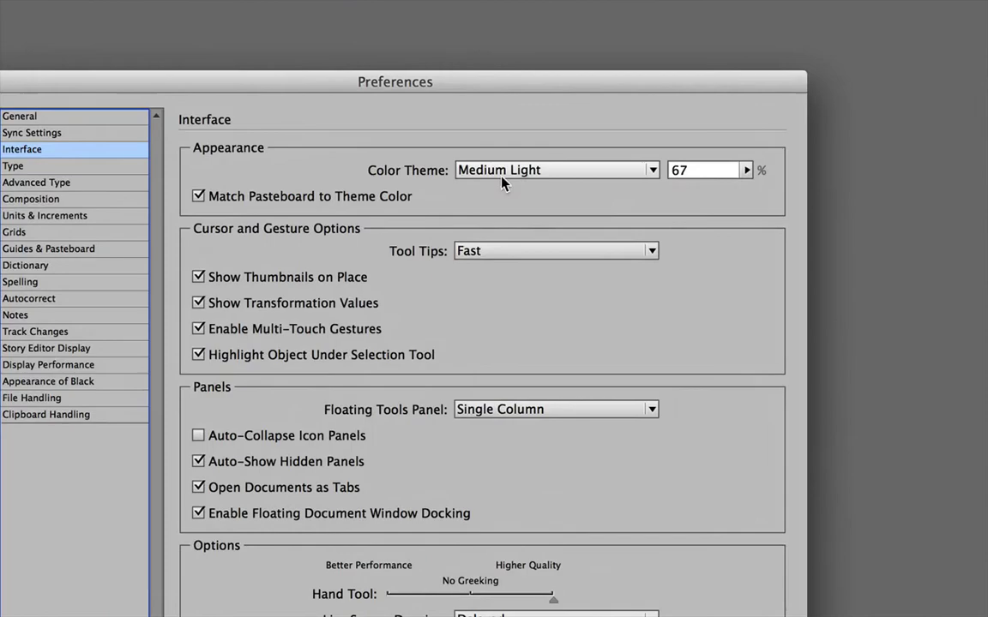
pyautogui.click(502, 172)
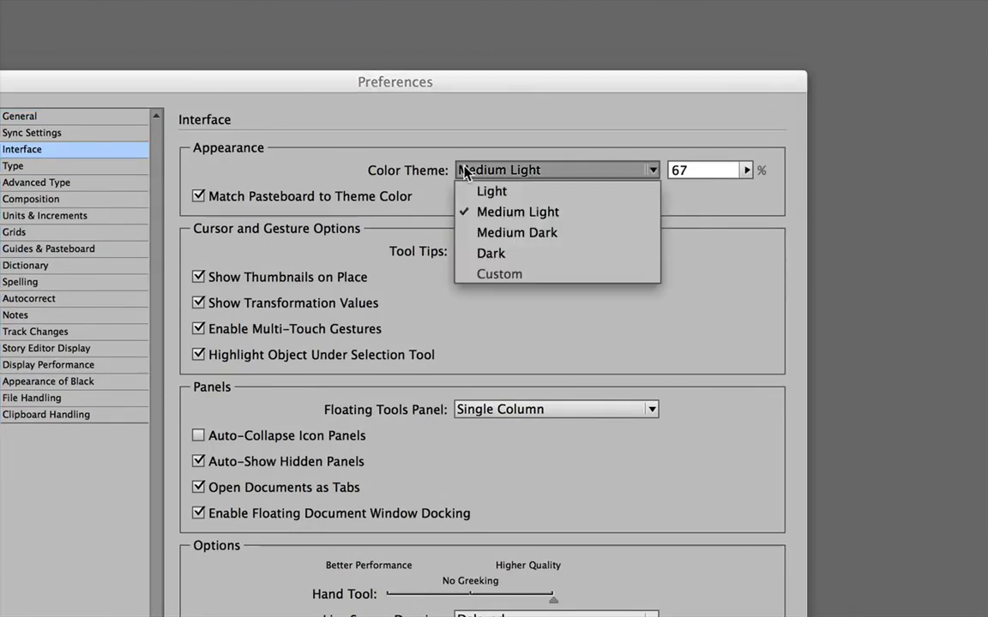
pyautogui.click(485, 233)
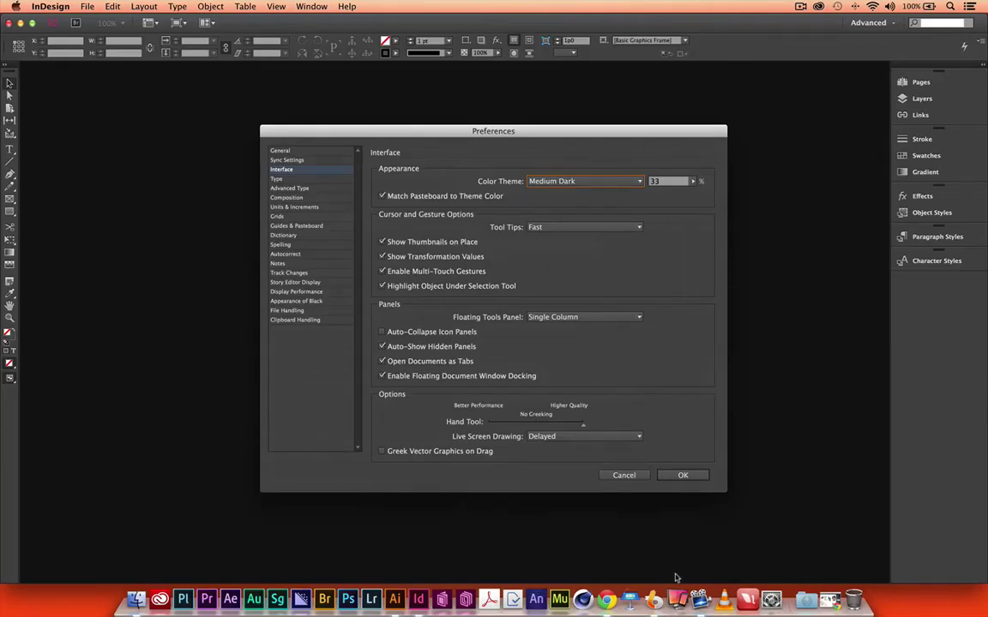
pyautogui.click(686, 475)
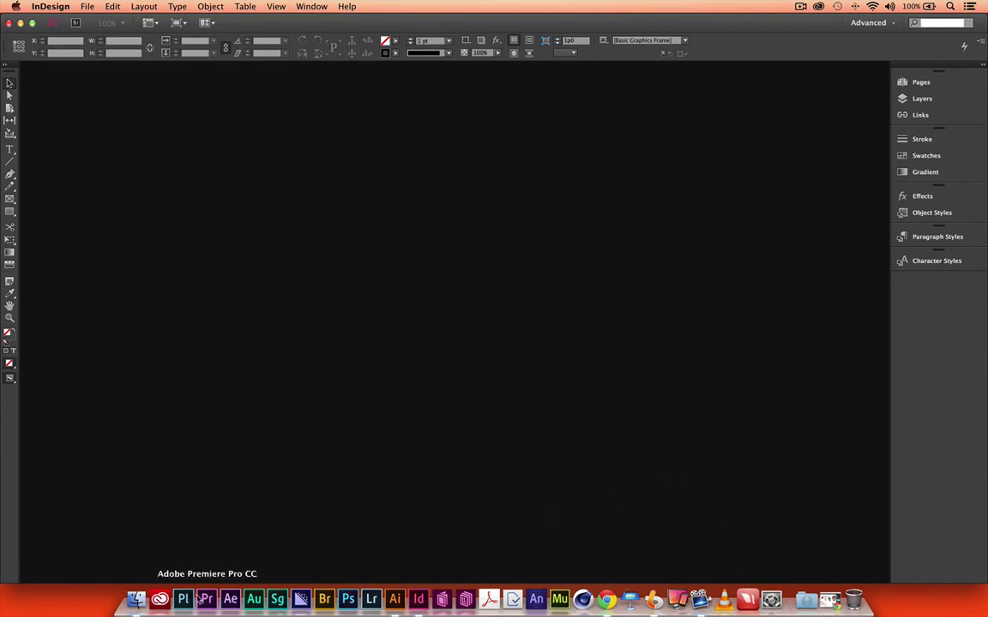
# Open PluralistAliteCatalog.indd from Documents > Demo Creative Cloud > Design > InDesignCC_DemoAssets > Catalog.
pyautogui.click(137, 599)
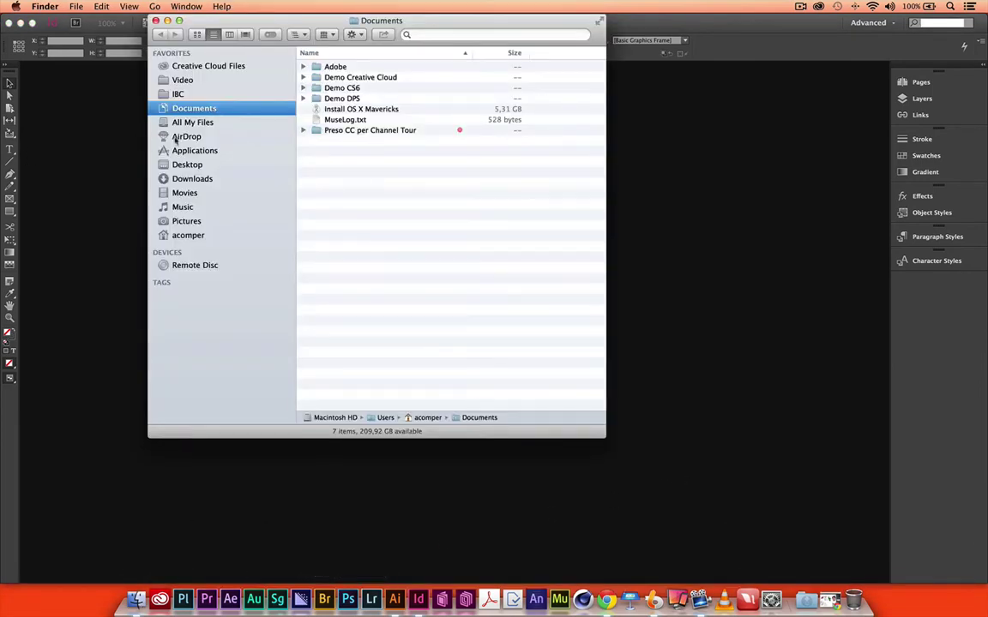
pyautogui.doubleClick(341, 78)
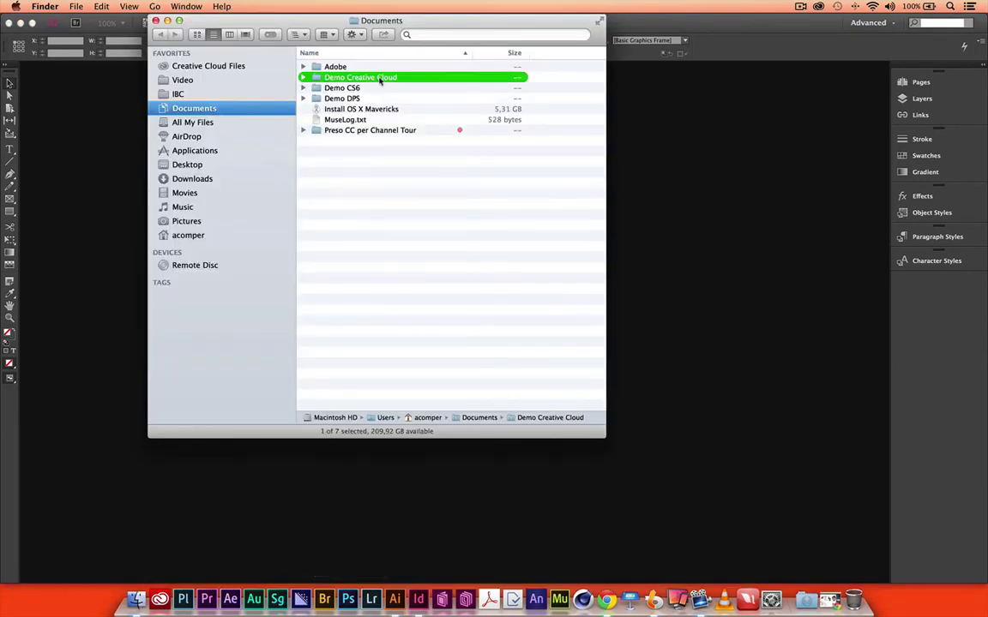
pyautogui.doubleClick(339, 184)
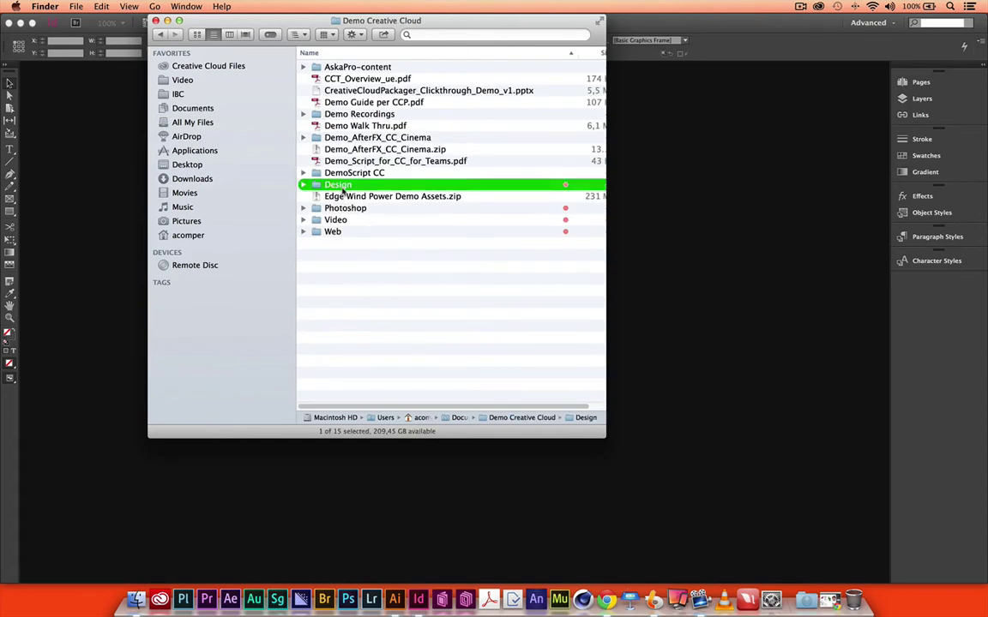
pyautogui.doubleClick(339, 121)
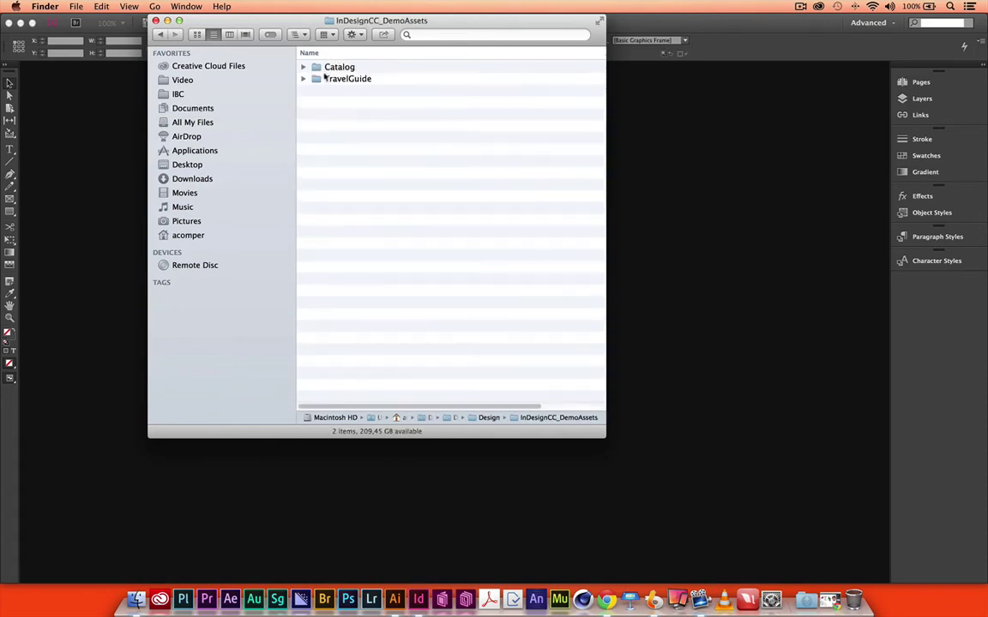
pyautogui.doubleClick(337, 68)
pyautogui.doubleClick(336, 90)
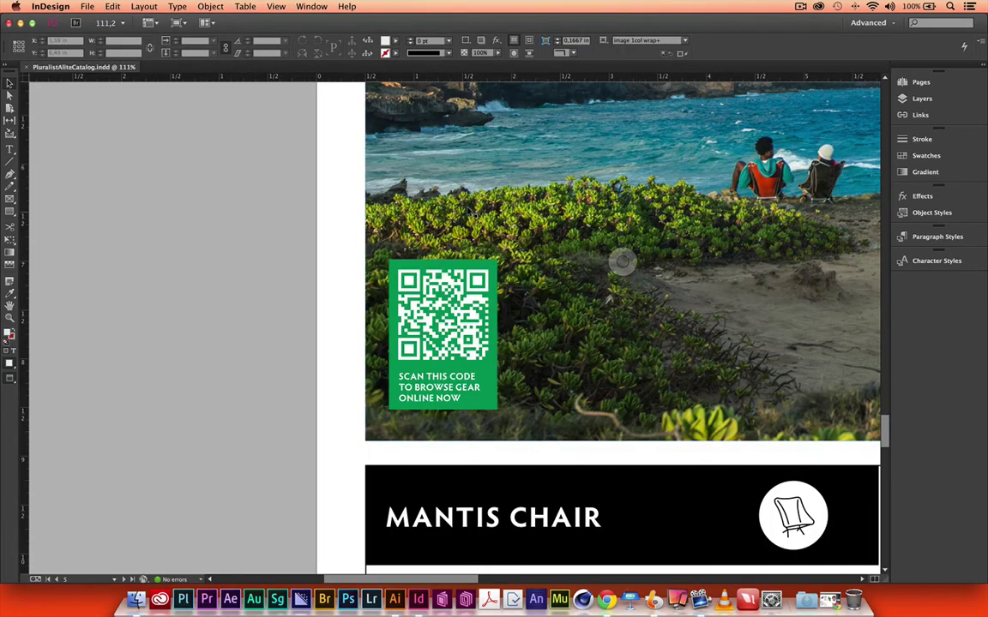
pyautogui.moveTo(454, 275)
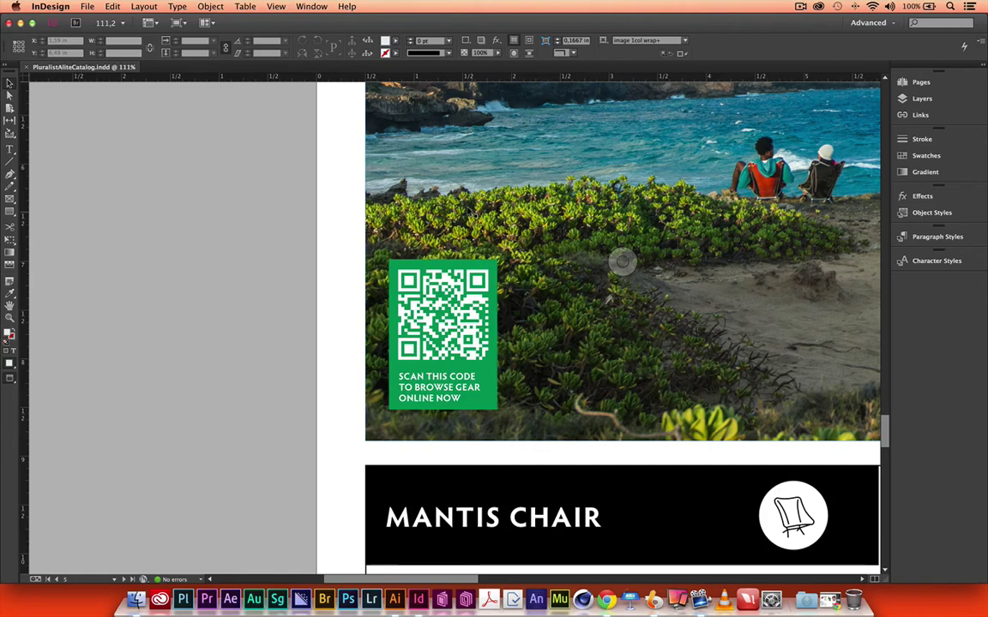
pyautogui.press('super+alt+0')
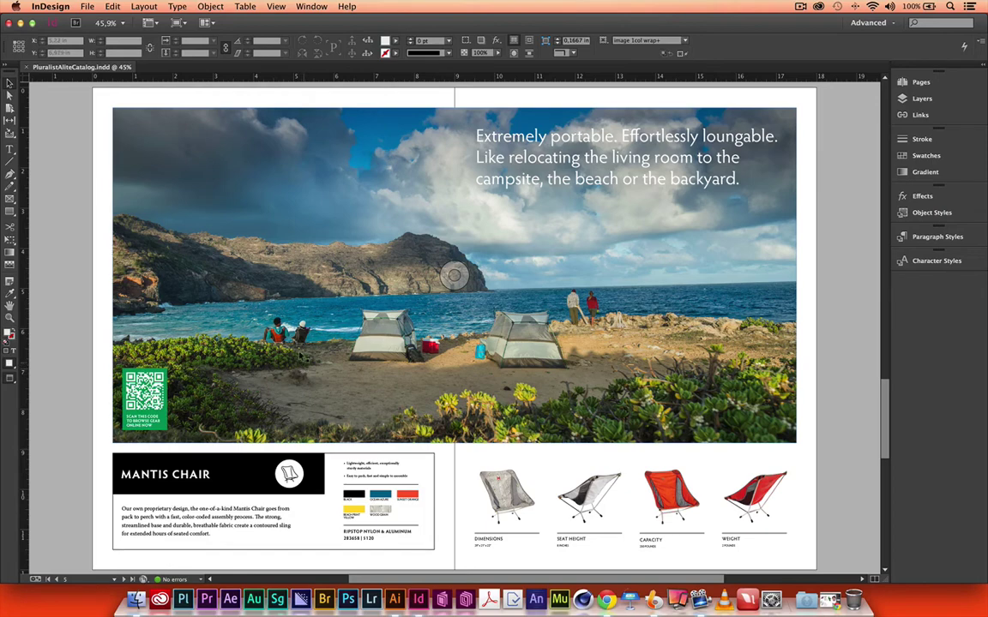
pyautogui.moveTo(99, 350); pyautogui.dragTo(175, 439)
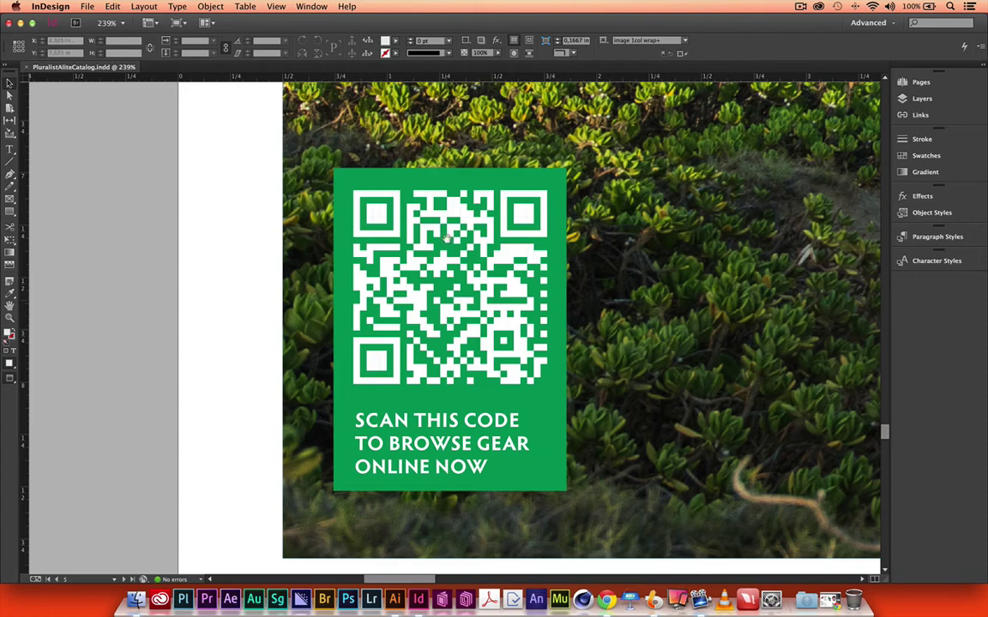
pyautogui.click(395, 244)
pyautogui.click(592, 276)
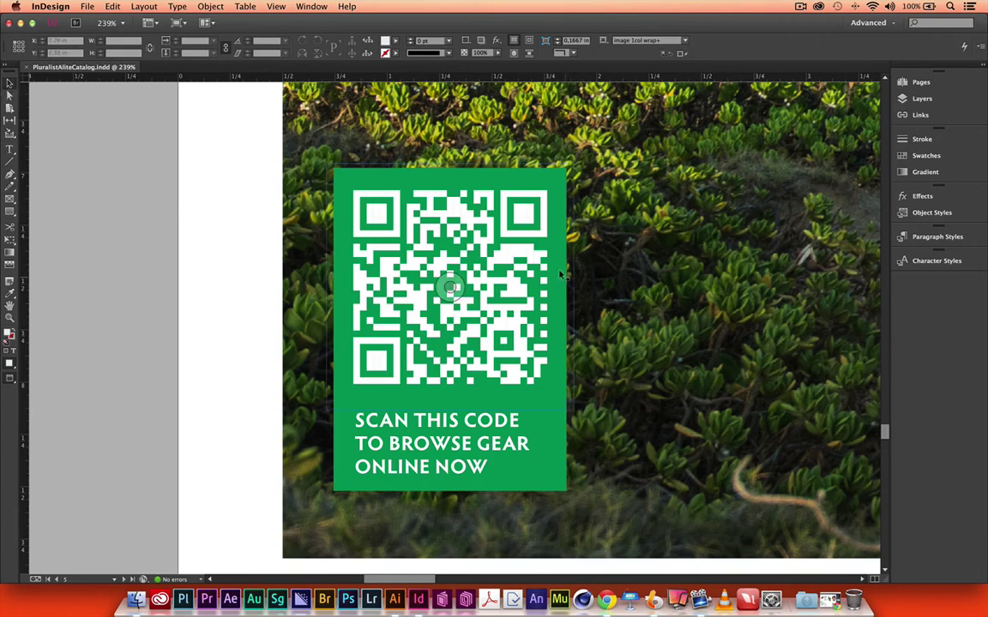
# Delete the old QR code from the green box and zoom in on it.
pyautogui.click(580, 320)
pyautogui.press('Delete')
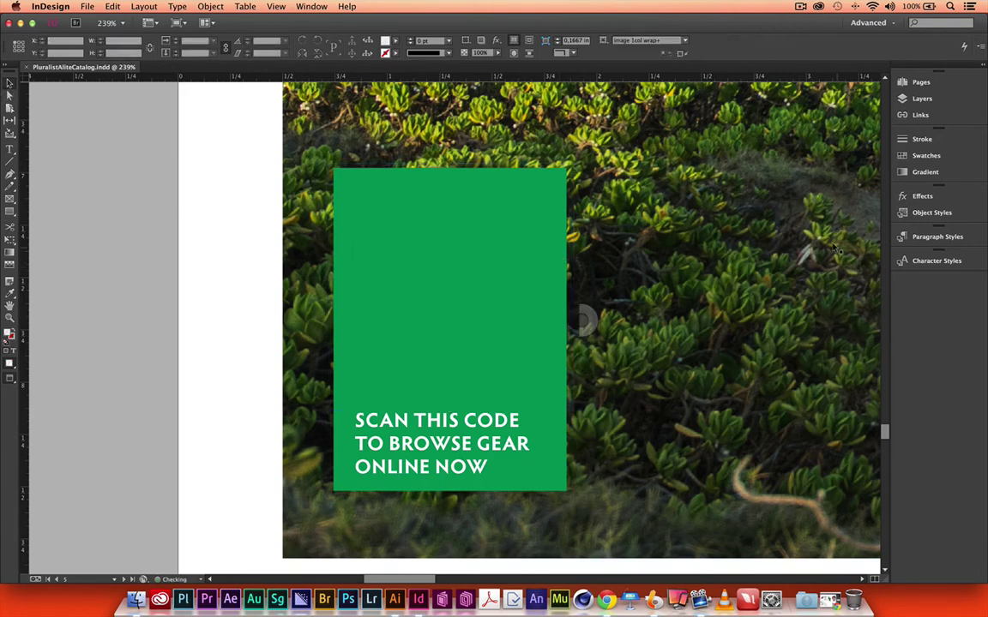
pyautogui.moveTo(312, 140); pyautogui.dragTo(595, 518)
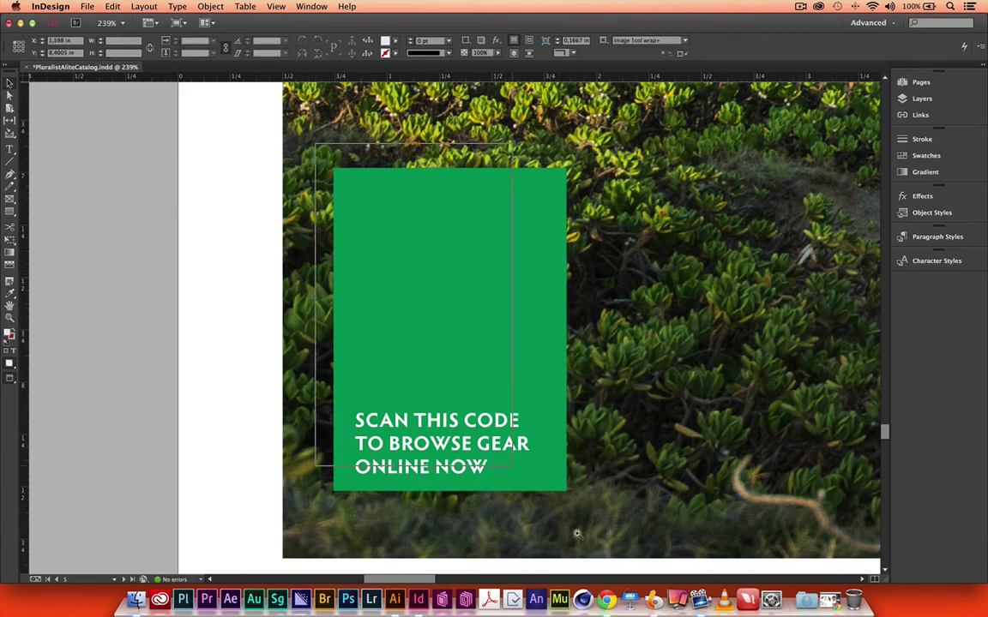
pyautogui.hscroll(-5, 614, 284)
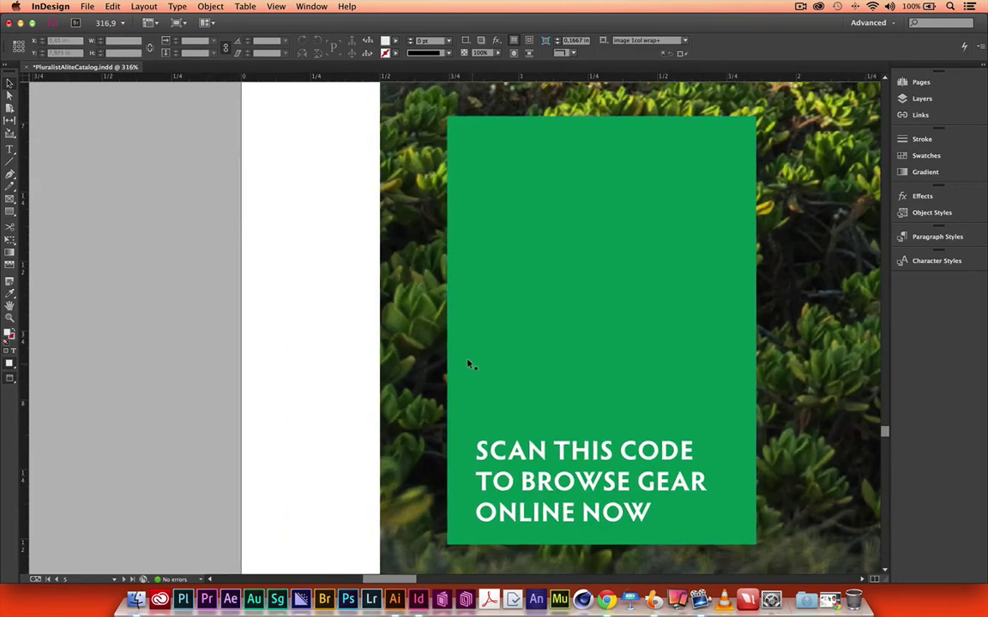
# Open Object > Generate QR Code and show the available code types.
pyautogui.click(210, 6)
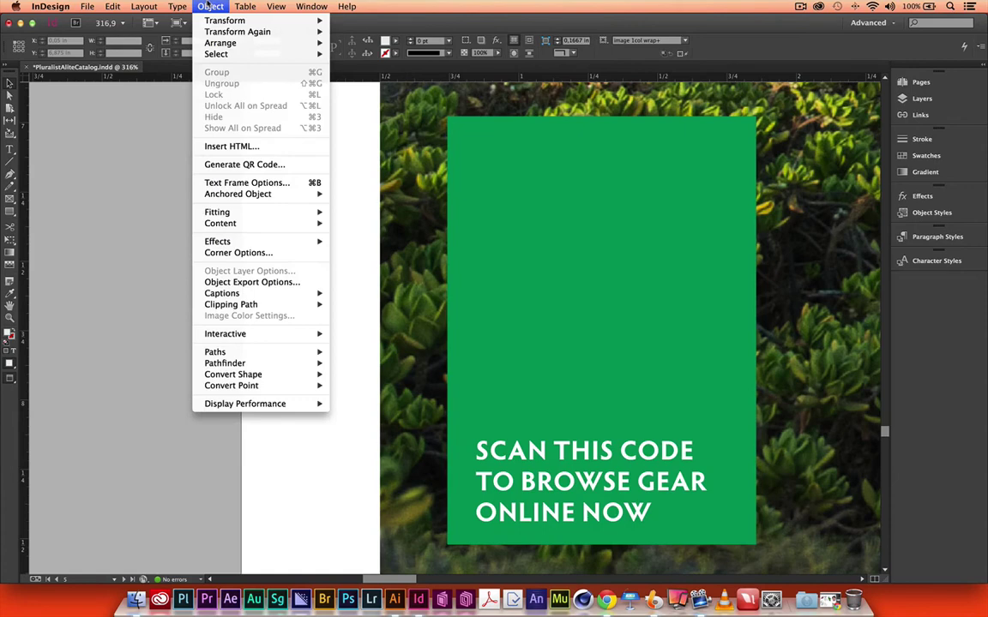
pyautogui.click(223, 164)
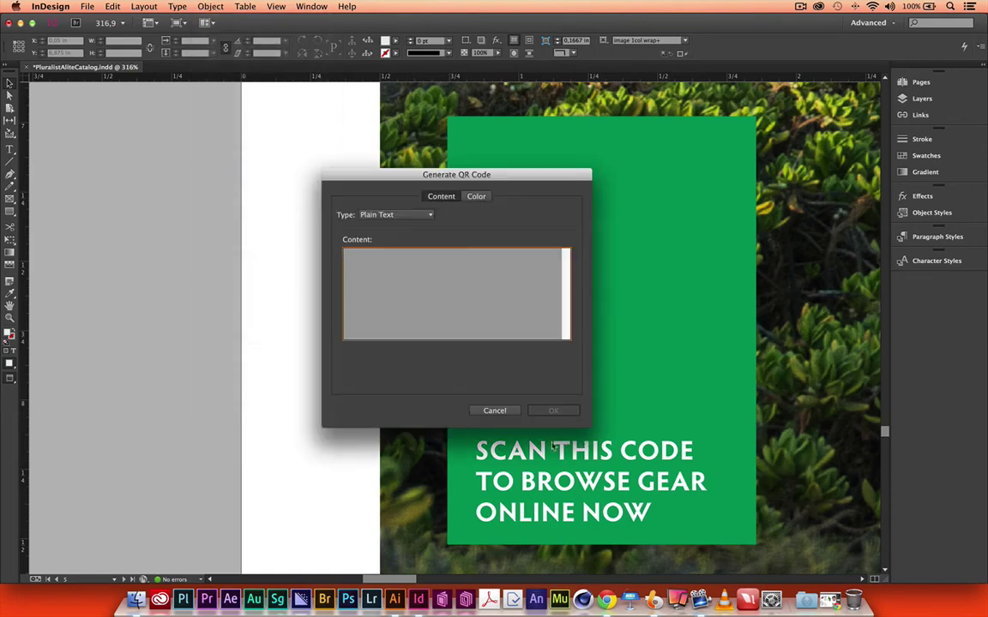
pyautogui.moveTo(409, 172); pyautogui.dragTo(279, 112)
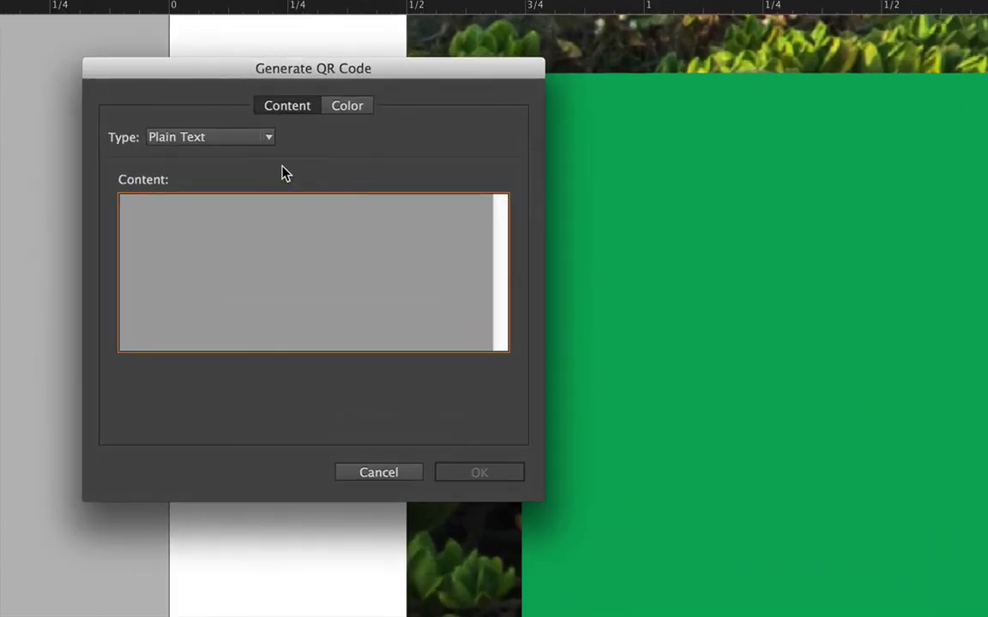
pyautogui.click(227, 139)
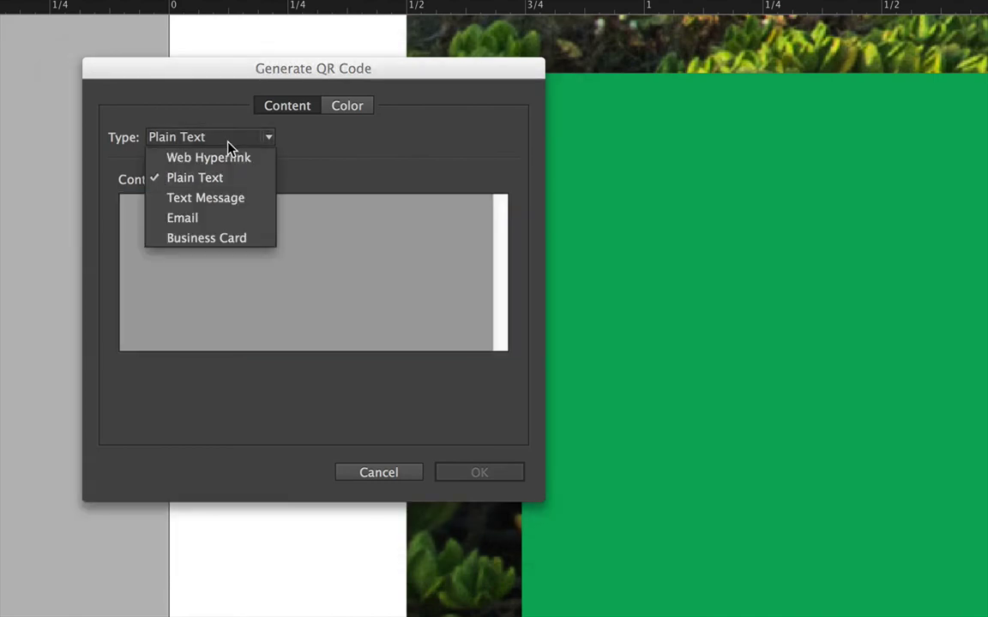
# Make the QR code a Business Card with the contact's name and title System Consultant.
pyautogui.click(228, 245)
pyautogui.click(163, 204)
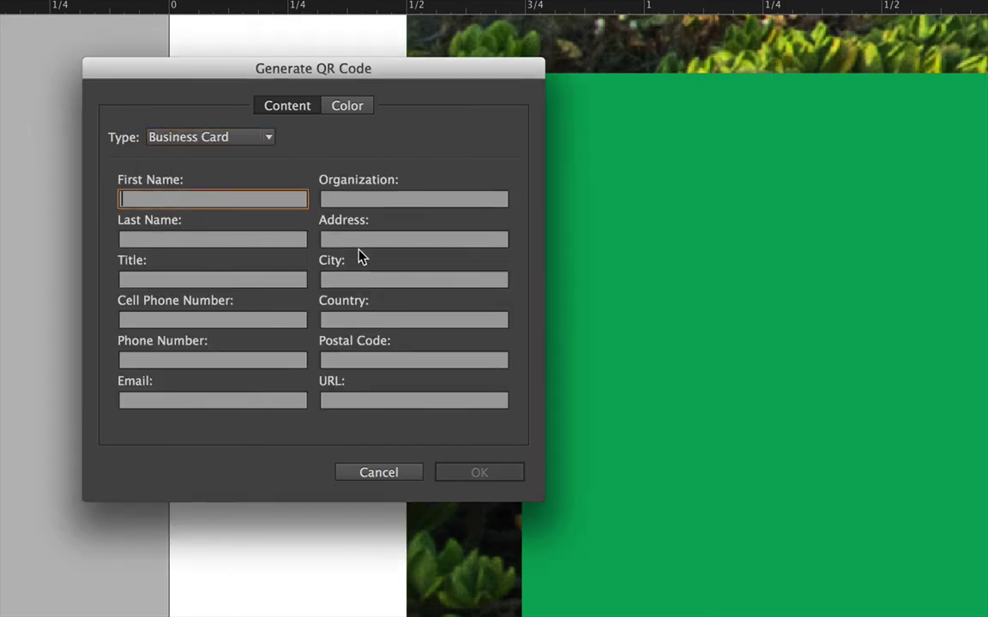
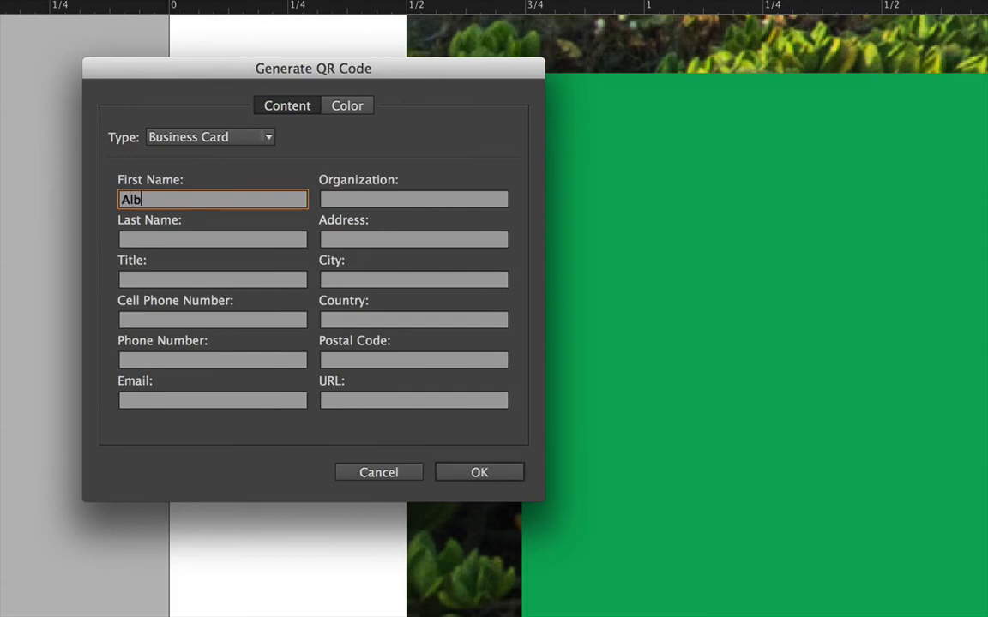
pyautogui.press('Tab')
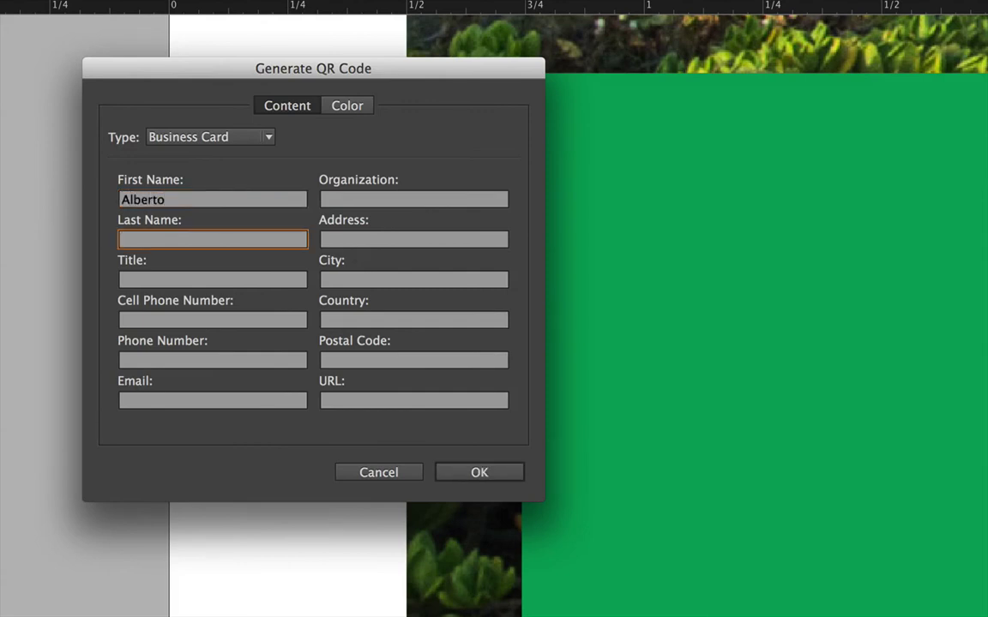
pyautogui.press('Tab')
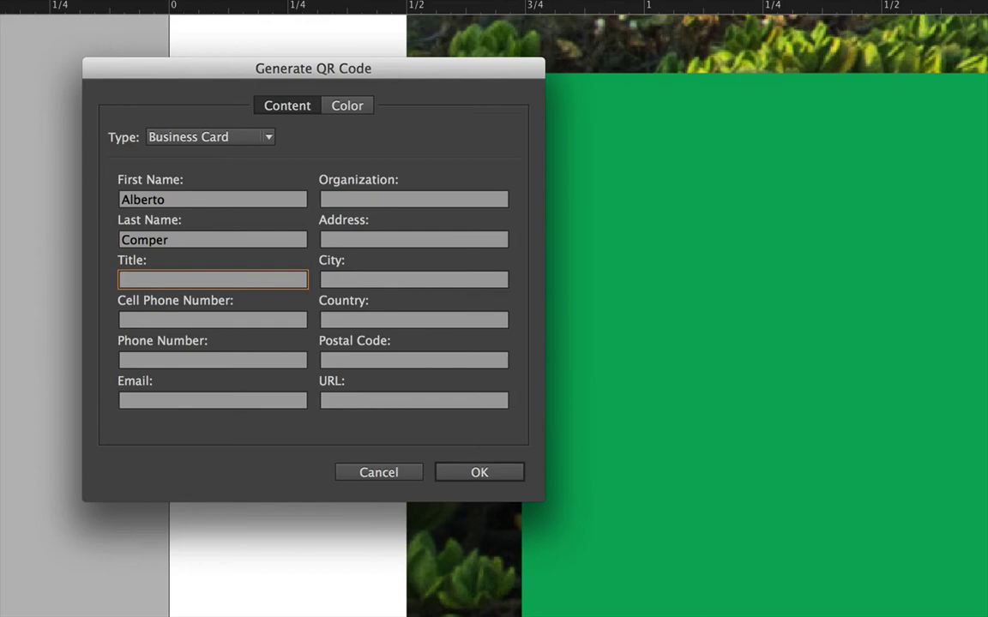
pyautogui.write('System')
pyautogui.write(' Consul')
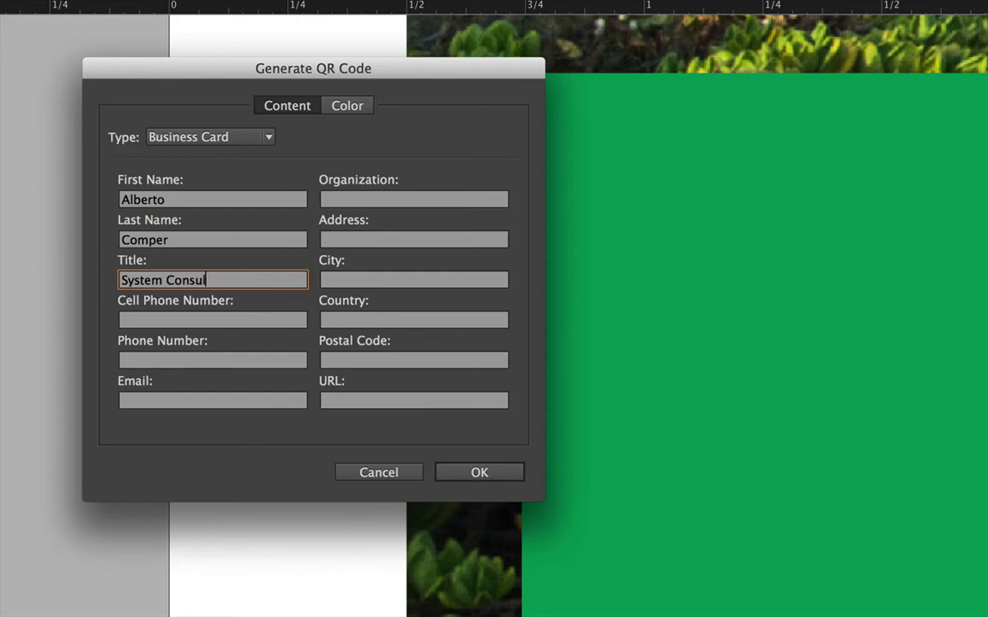
pyautogui.write('tant')
# Add the contact's e-mail and organization Adobe, then show the colour swatches.
pyautogui.click(152, 401)
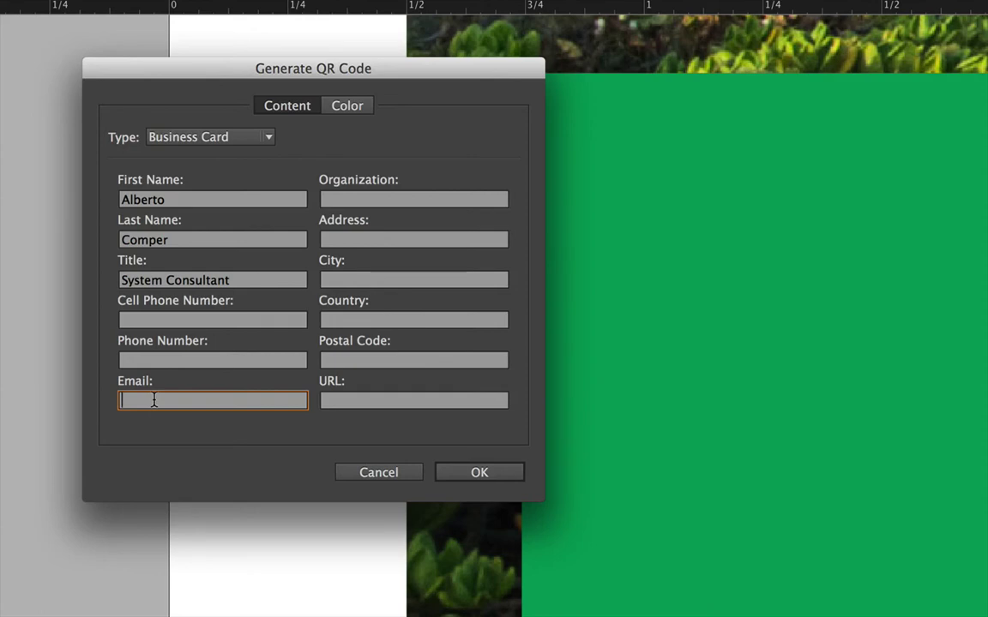
pyautogui.press('Tab')
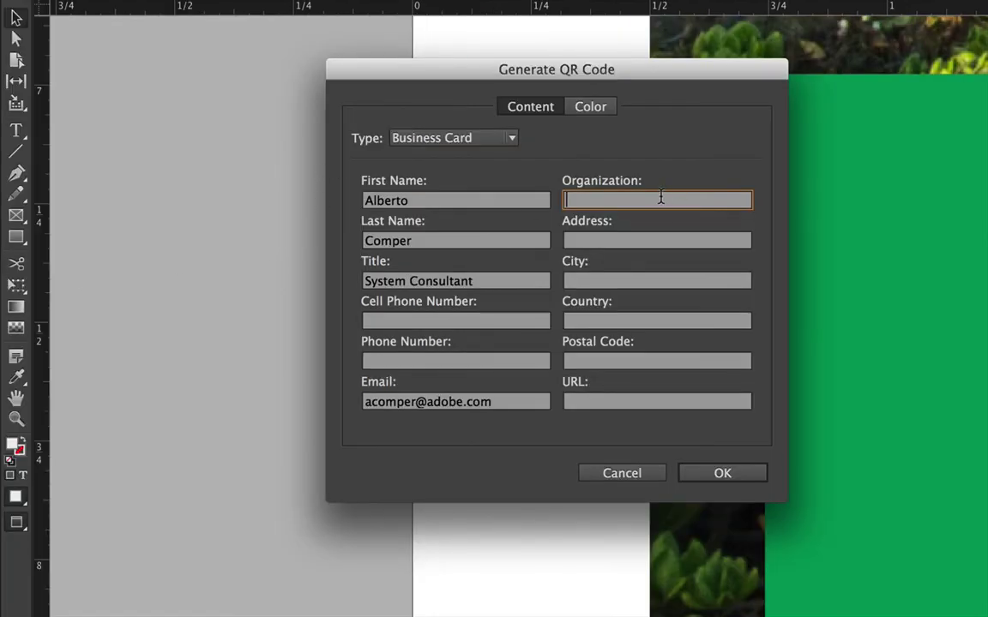
pyautogui.write('A')
pyautogui.write('dobe')
pyautogui.click(595, 114)
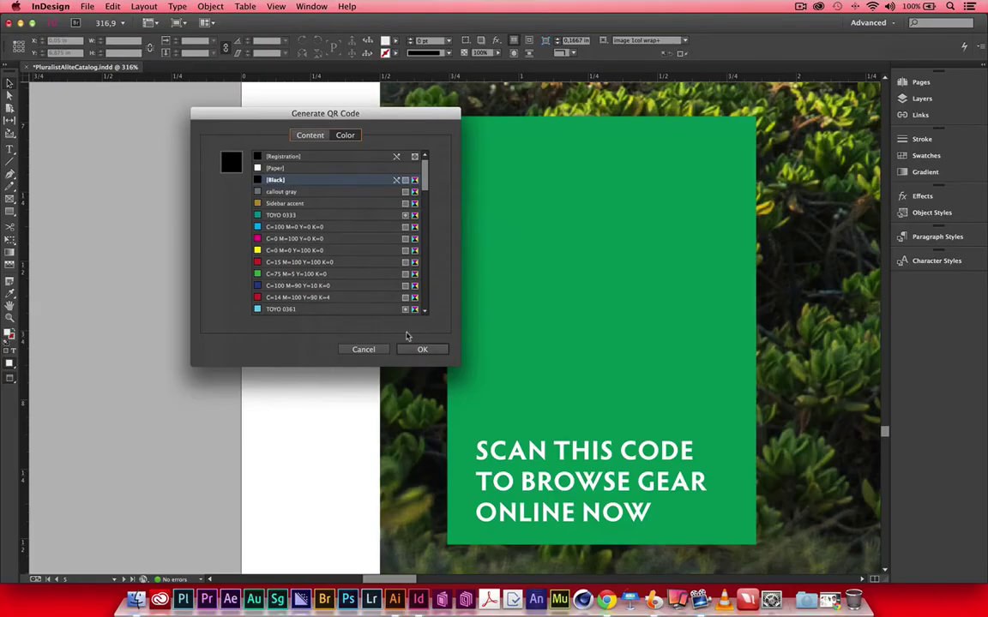
# Place the new business-card QR code across the green box's upper part, above SCAN THIS CODE.
pyautogui.click(422, 350)
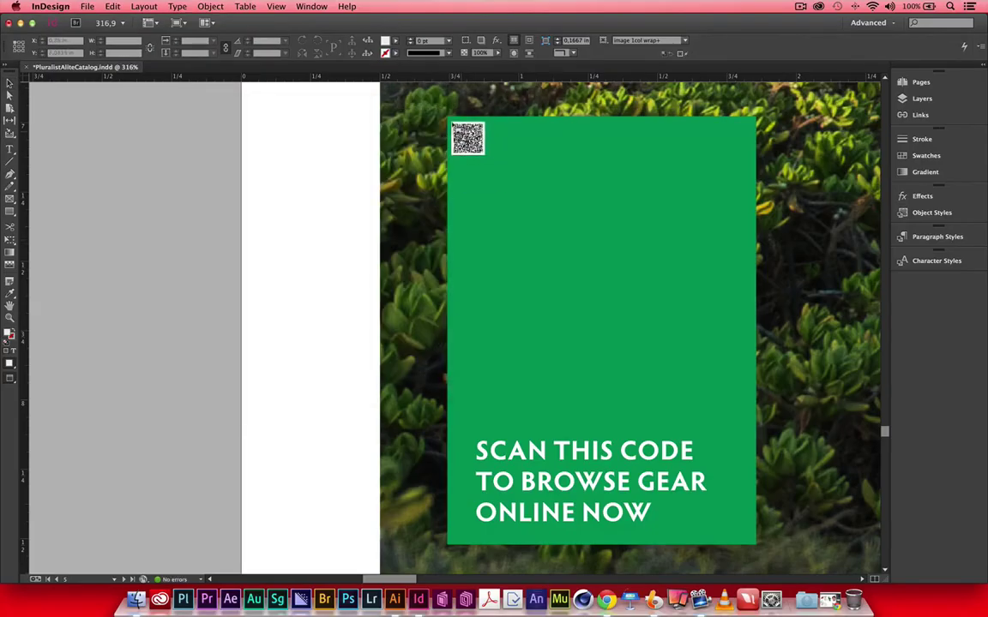
pyautogui.moveTo(462, 130); pyautogui.dragTo(710, 408)
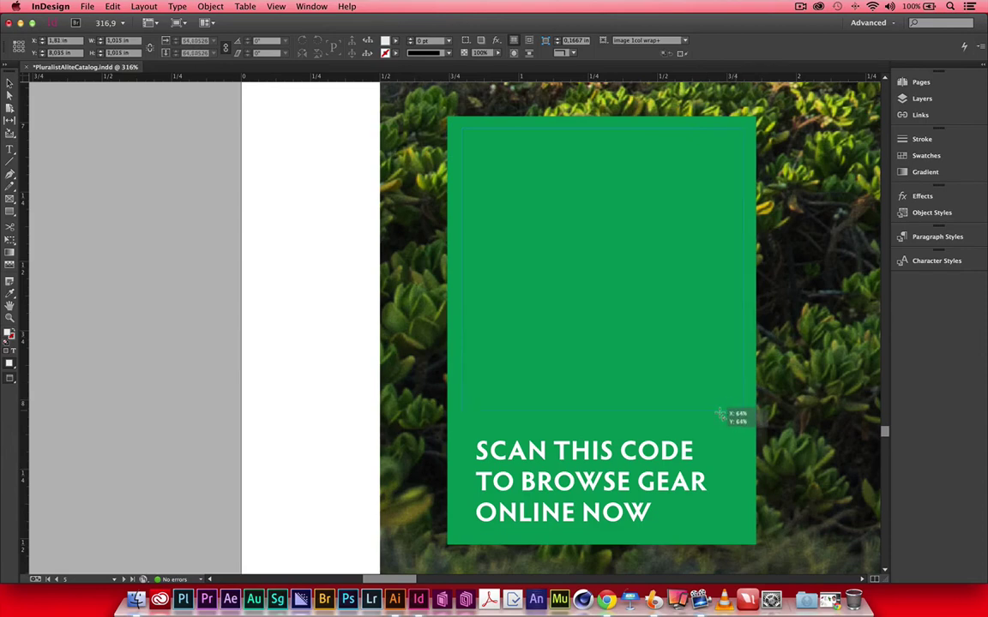
pyautogui.moveTo(710, 408); pyautogui.dragTo(730, 413)
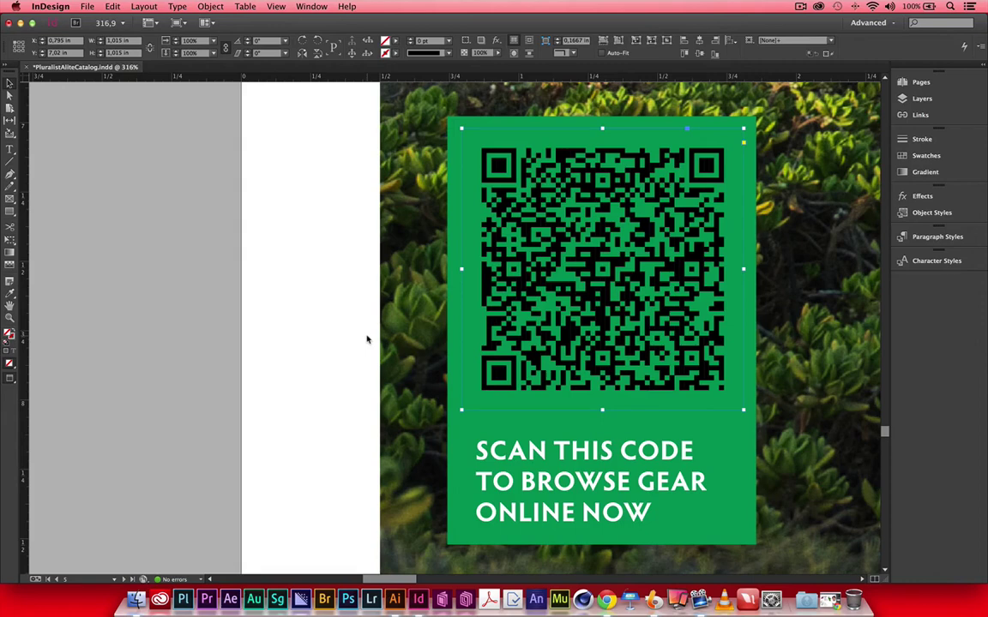
pyautogui.click(174, 315)
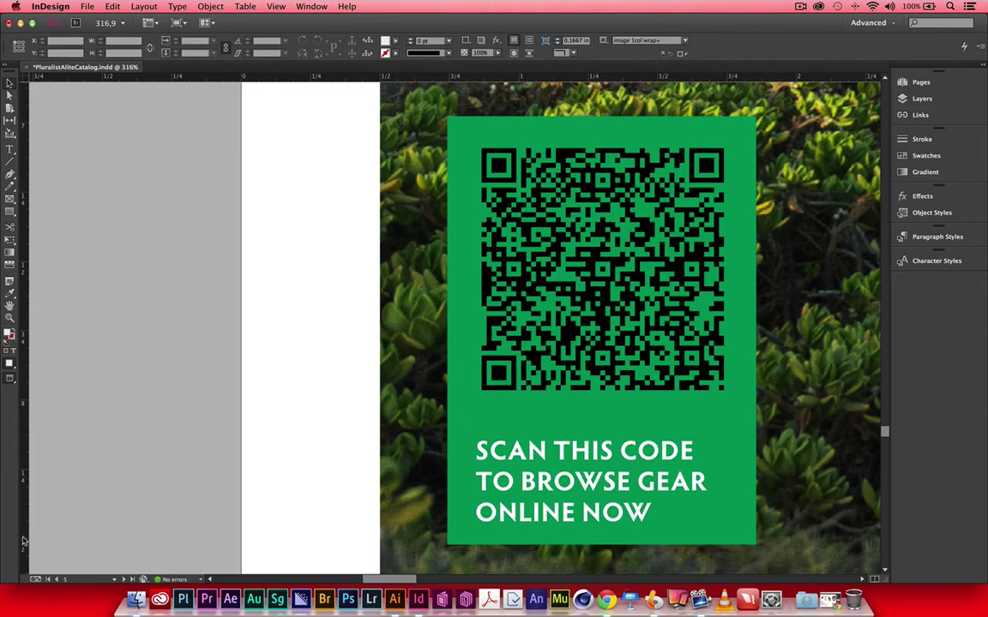
# Launch Reflector and move the iPhone mirror window beside the catalog's QR code.
pyautogui.click(680, 607)
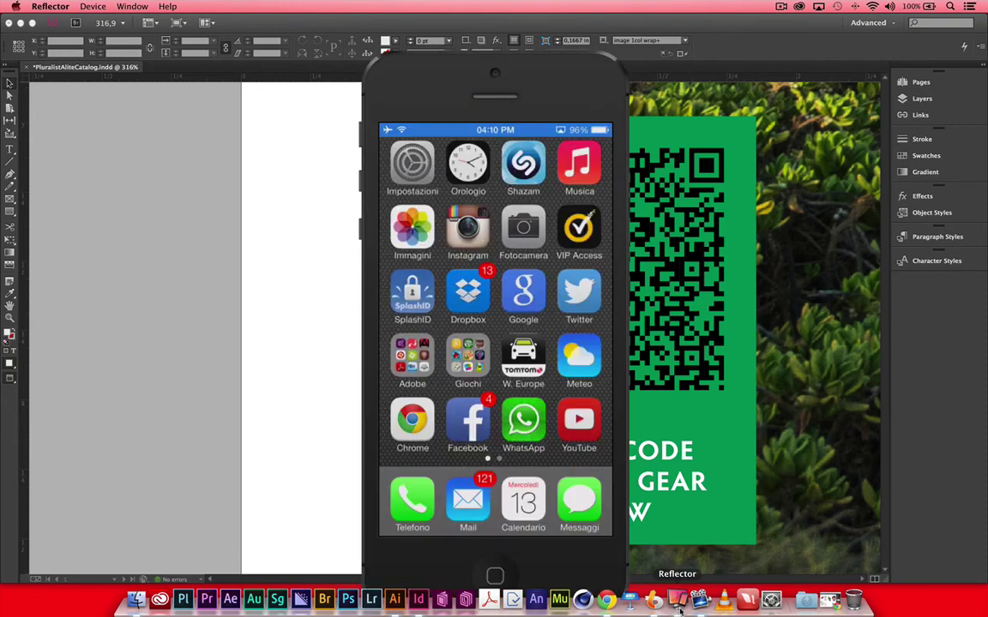
pyautogui.moveTo(494, 80); pyautogui.dragTo(191, 47)
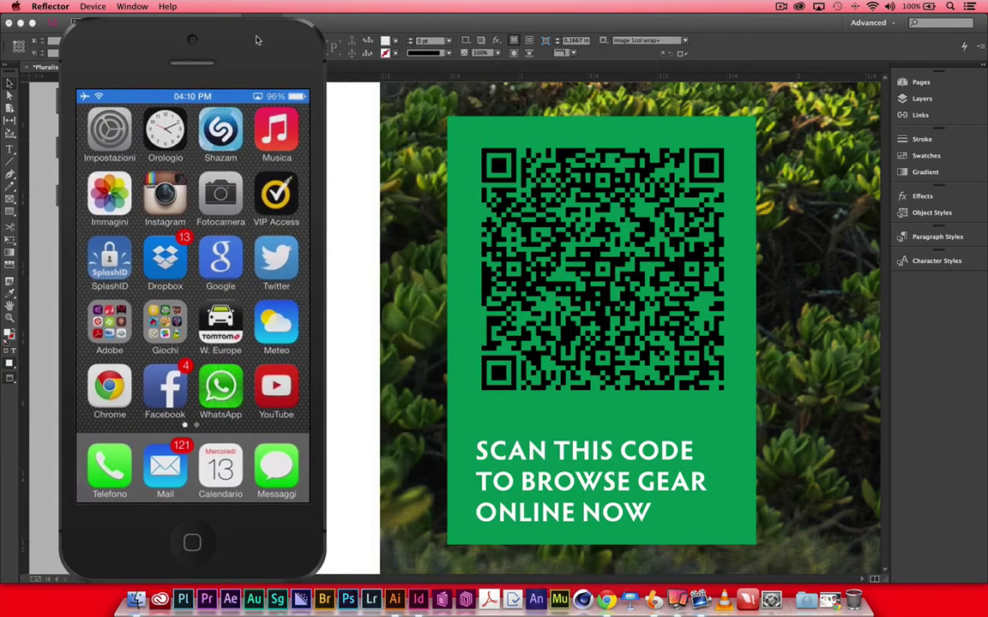
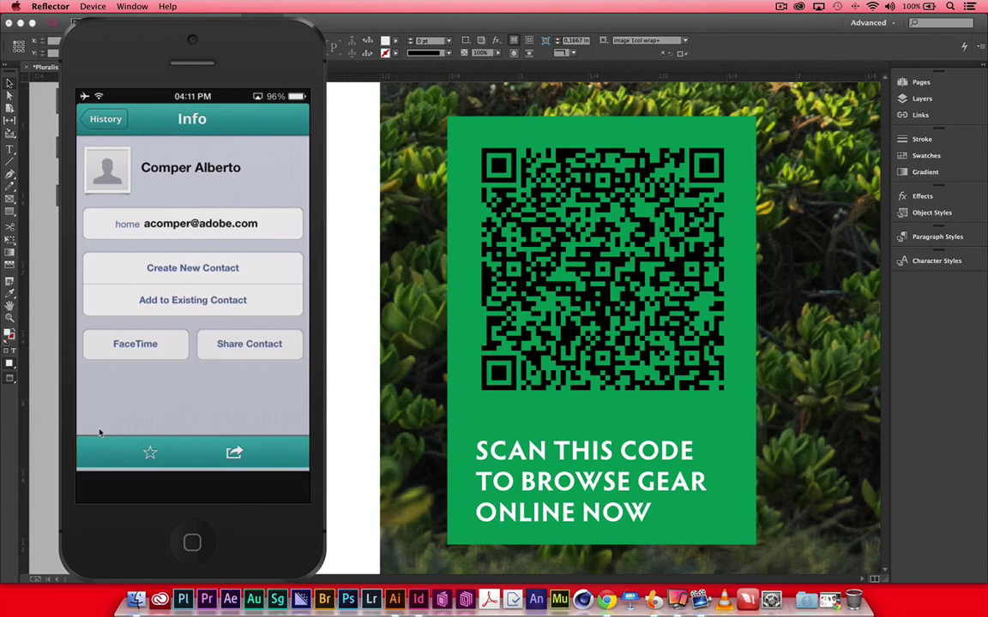
# Close the InDesign catalog document without saving changes and quit InDesign.
pyautogui.click(684, 34)
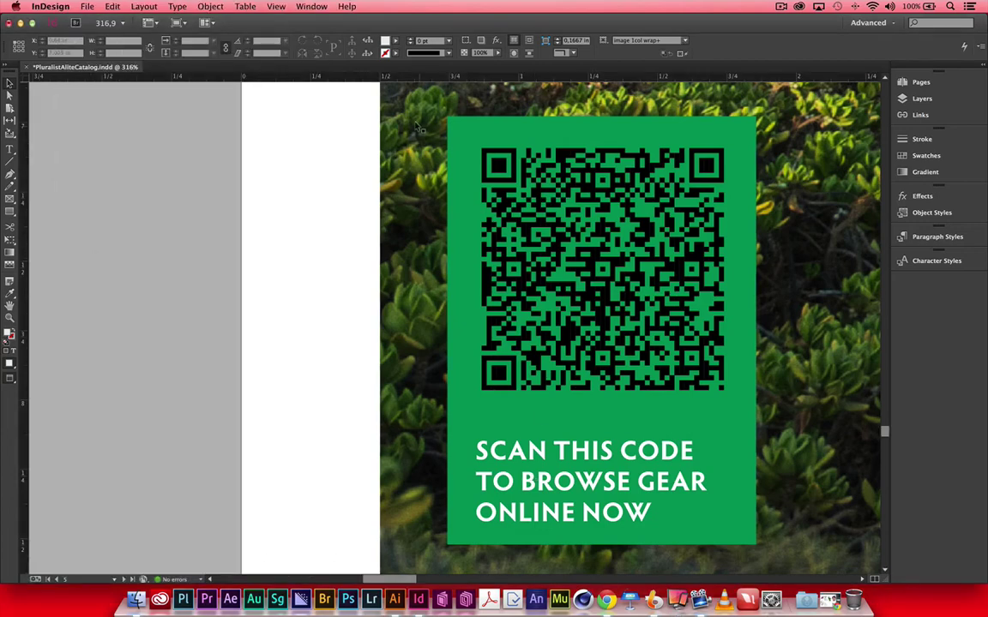
pyautogui.press('super+w')
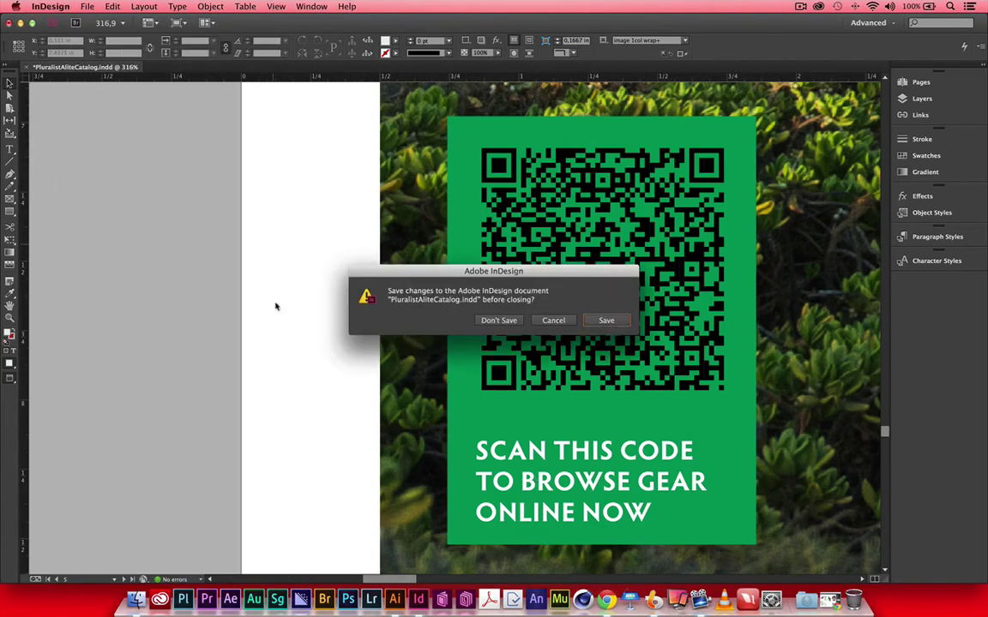
pyautogui.click(498, 320)
pyautogui.press('super+q')
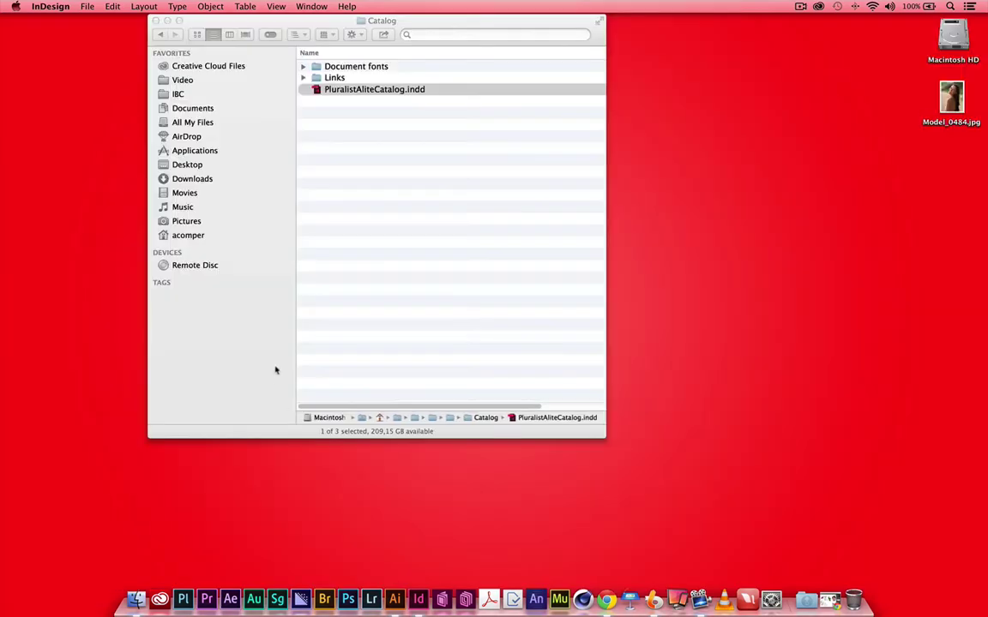
# Launch Photoshop from the Dock and maximise its window.
pyautogui.click(468, 189)
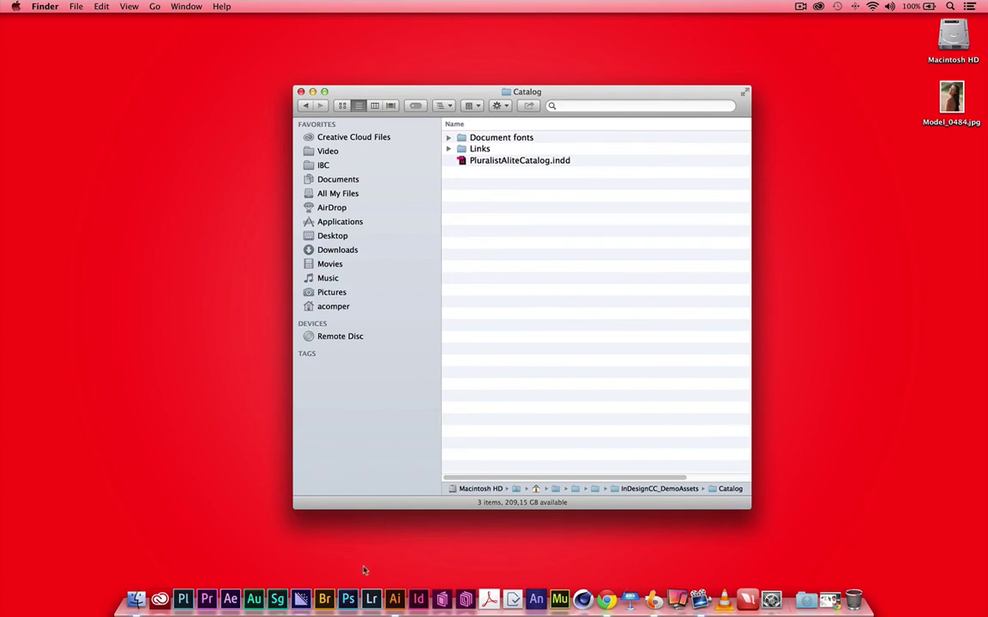
pyautogui.click(347, 598)
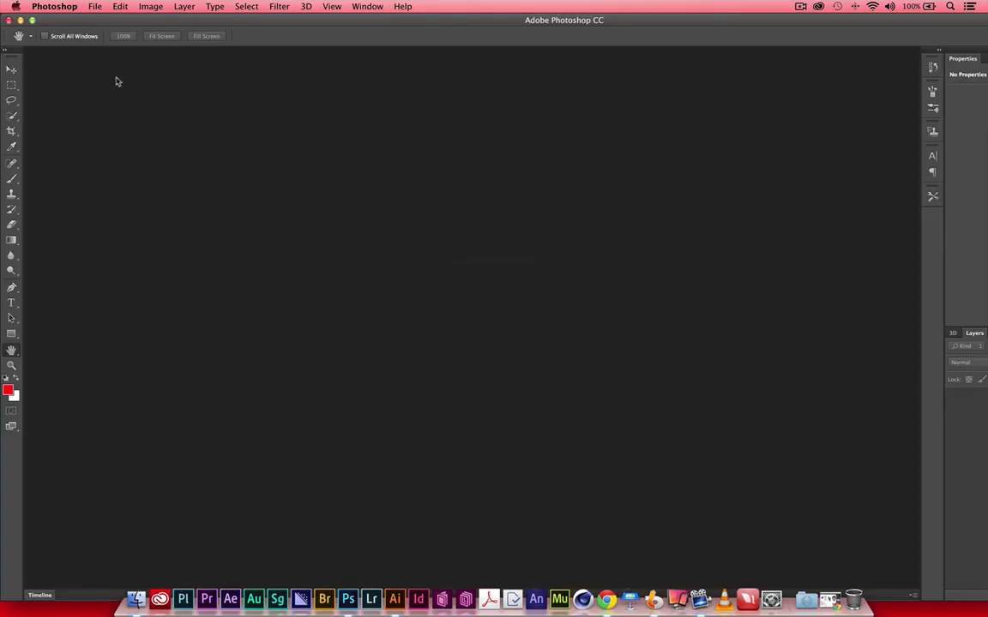
pyautogui.click(33, 21)
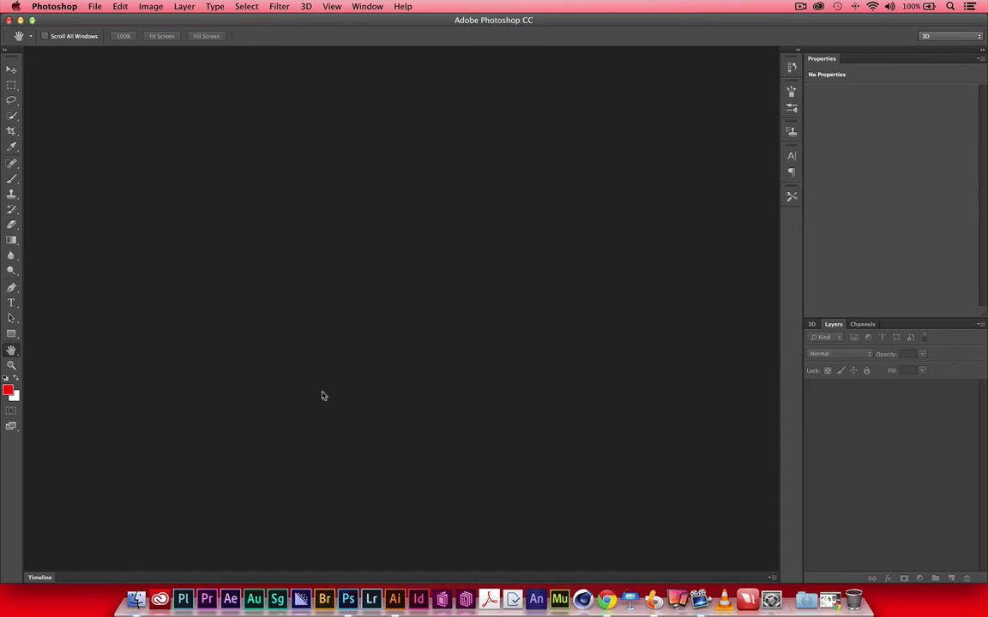
# Open FlowerShaky.jpg from Documents > Demo Creative Cloud > Photoshop > PhotoshopCC_DemoAssets > CameraShakeReduction.
pyautogui.click(136, 599)
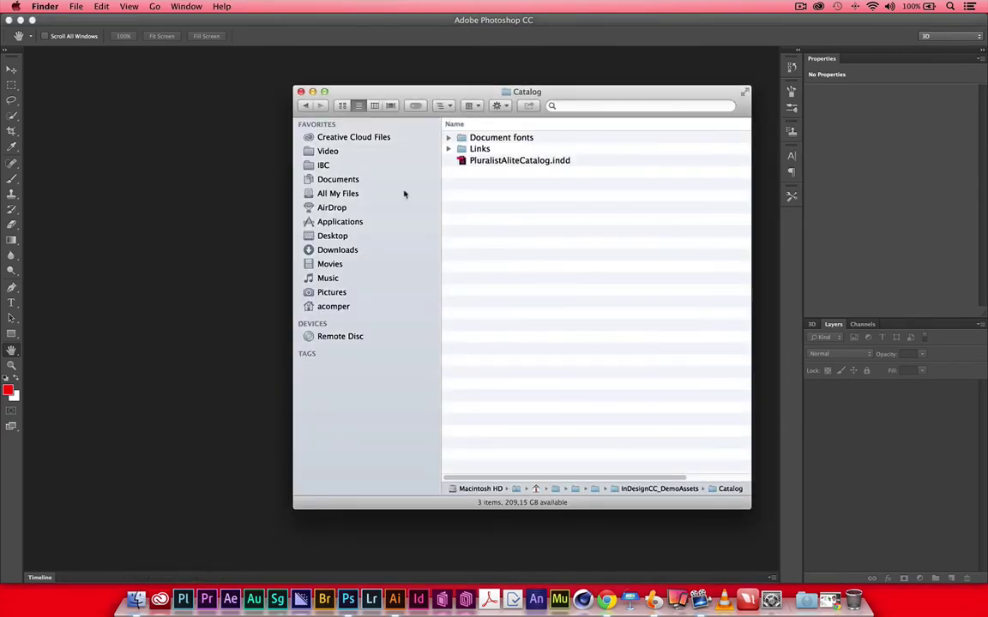
pyautogui.click(313, 179)
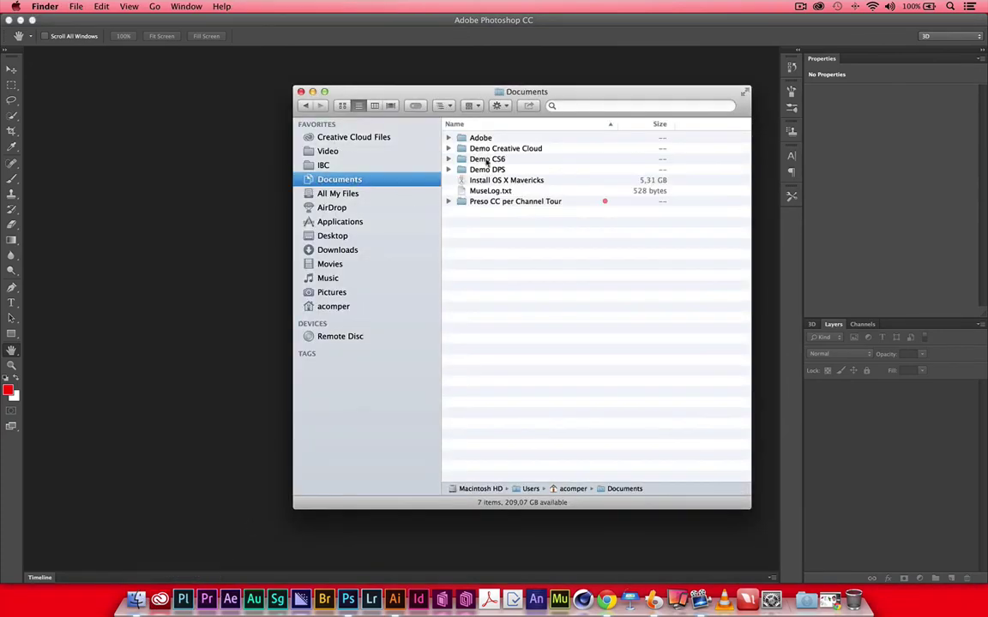
pyautogui.doubleClick(512, 149)
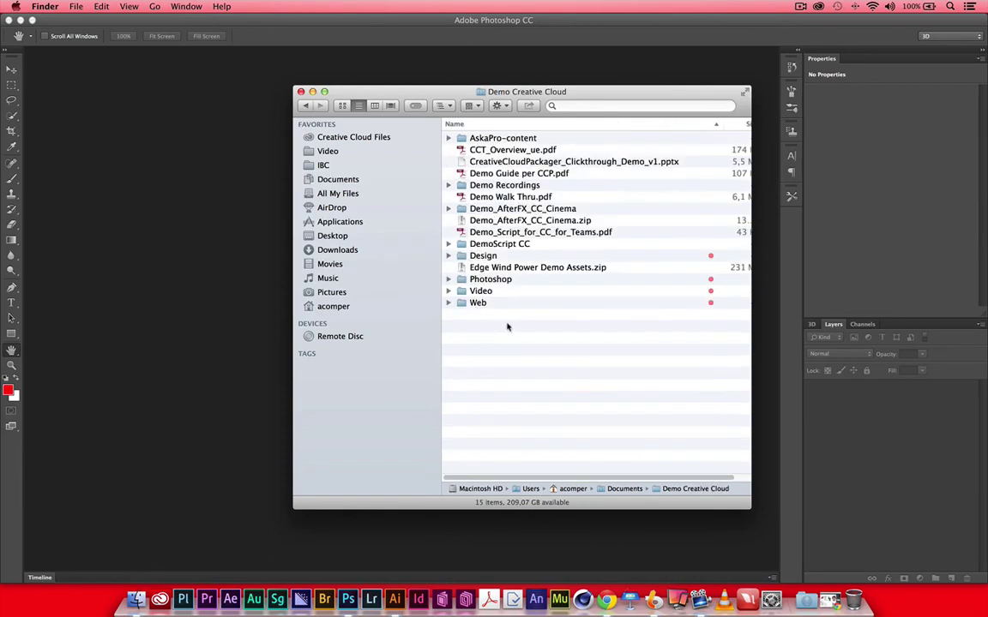
pyautogui.doubleClick(491, 280)
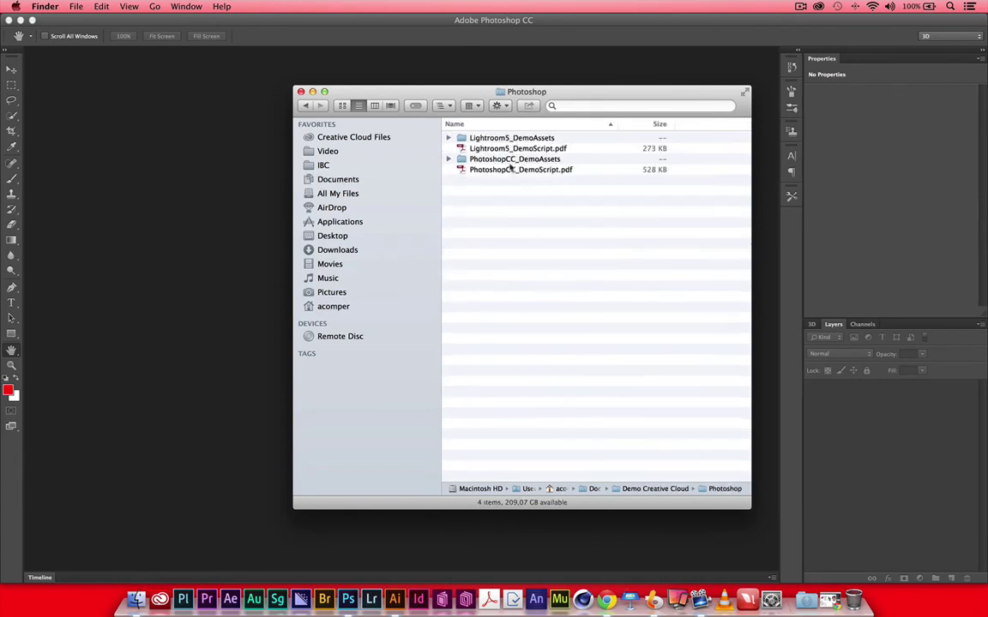
pyautogui.doubleClick(513, 160)
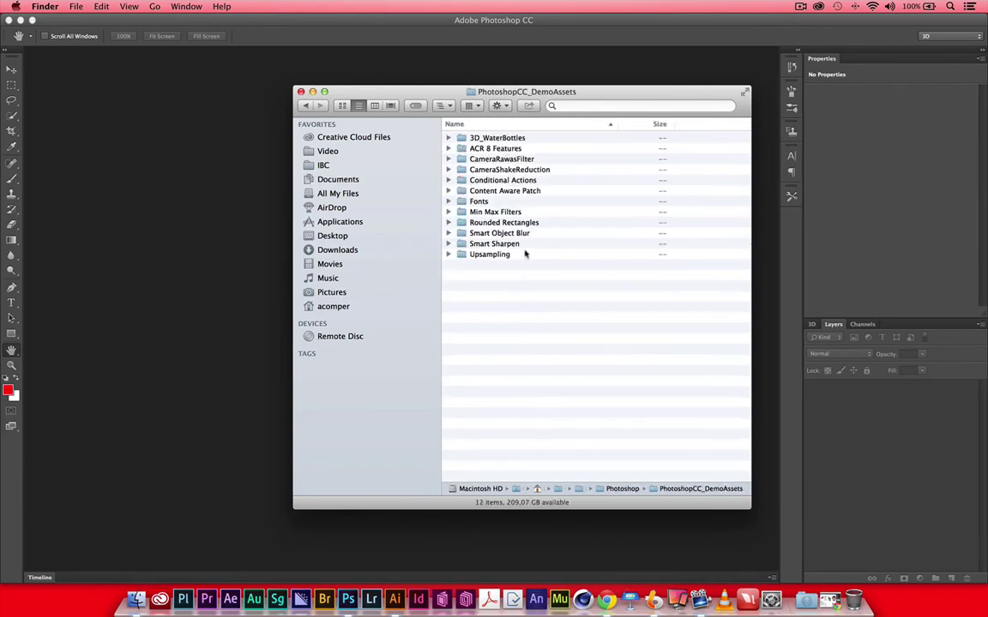
pyautogui.doubleClick(526, 170)
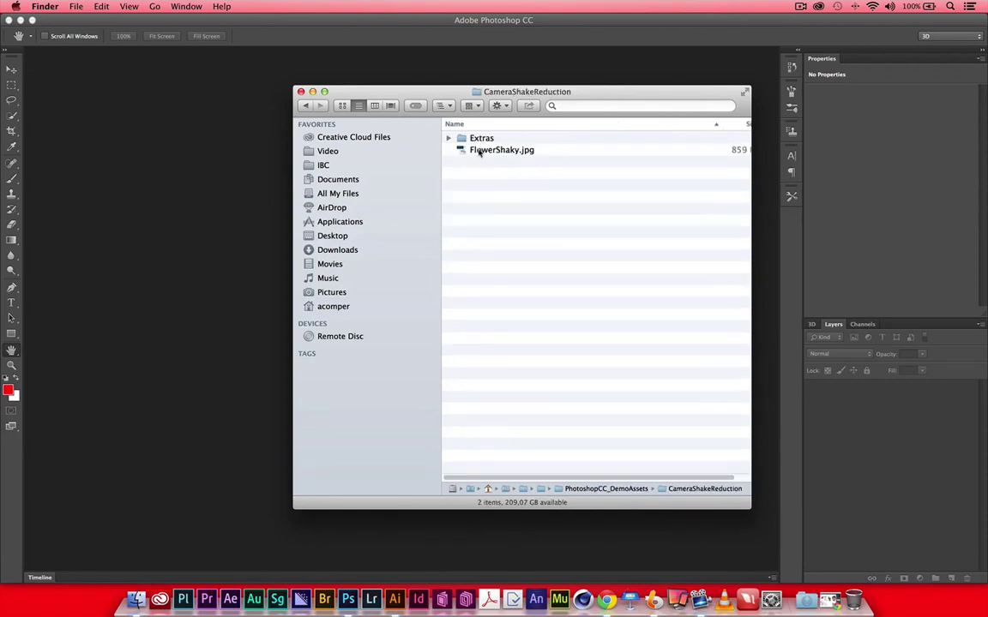
pyautogui.doubleClick(479, 151)
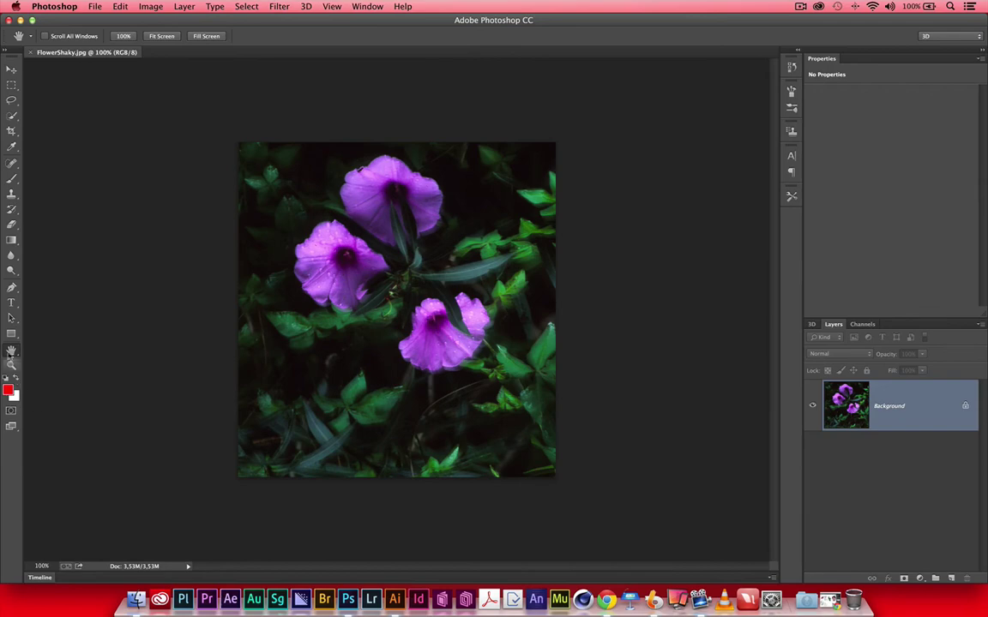
# Fit the flower photo on screen, then zoom to 300% on the blurred lower flower.
pyautogui.press('super+0')
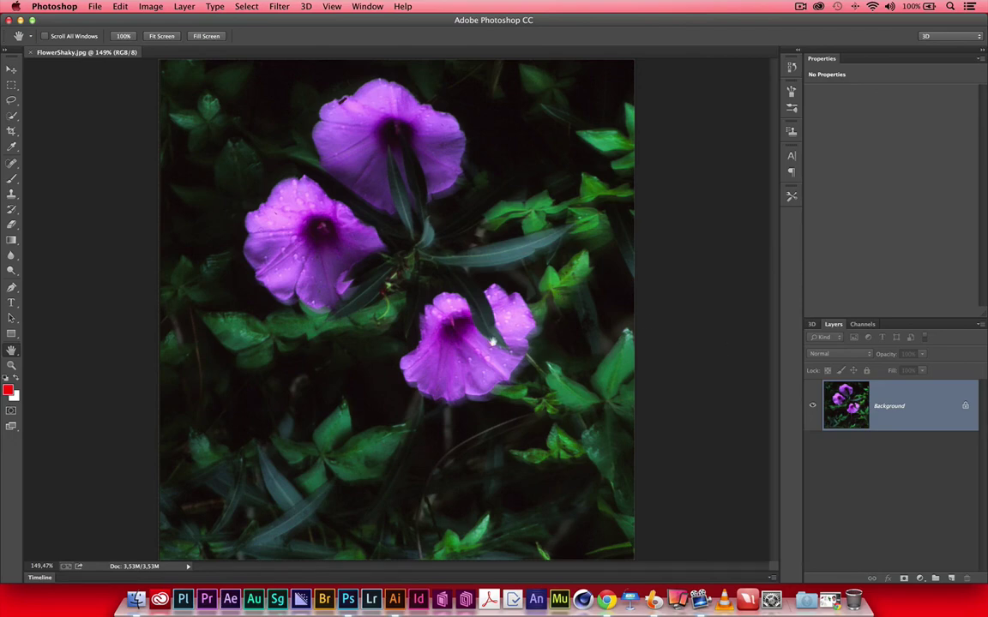
pyautogui.scroll(5, 481, 356)
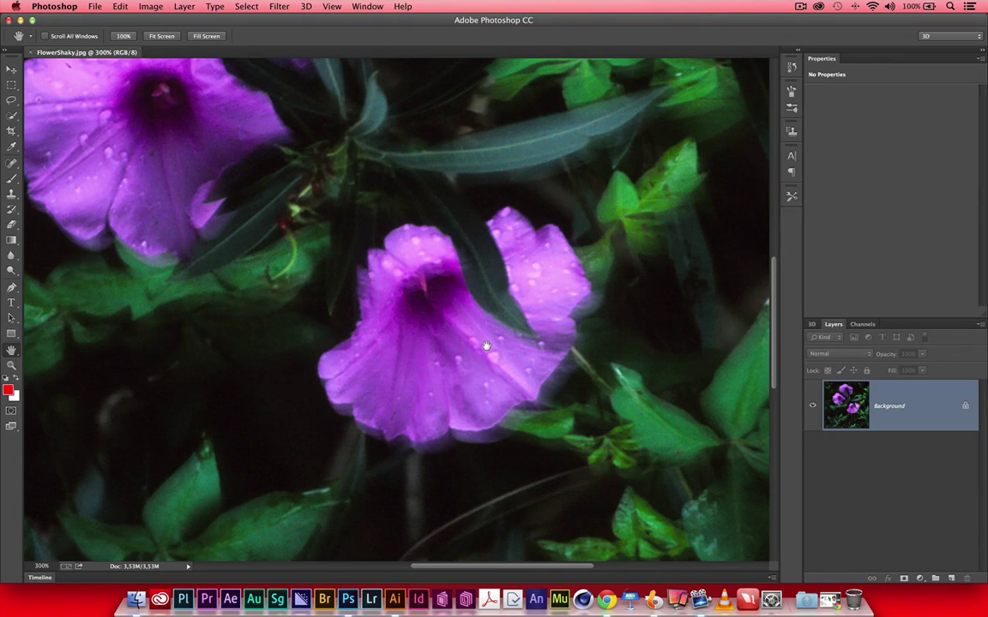
pyautogui.click(950, 36)
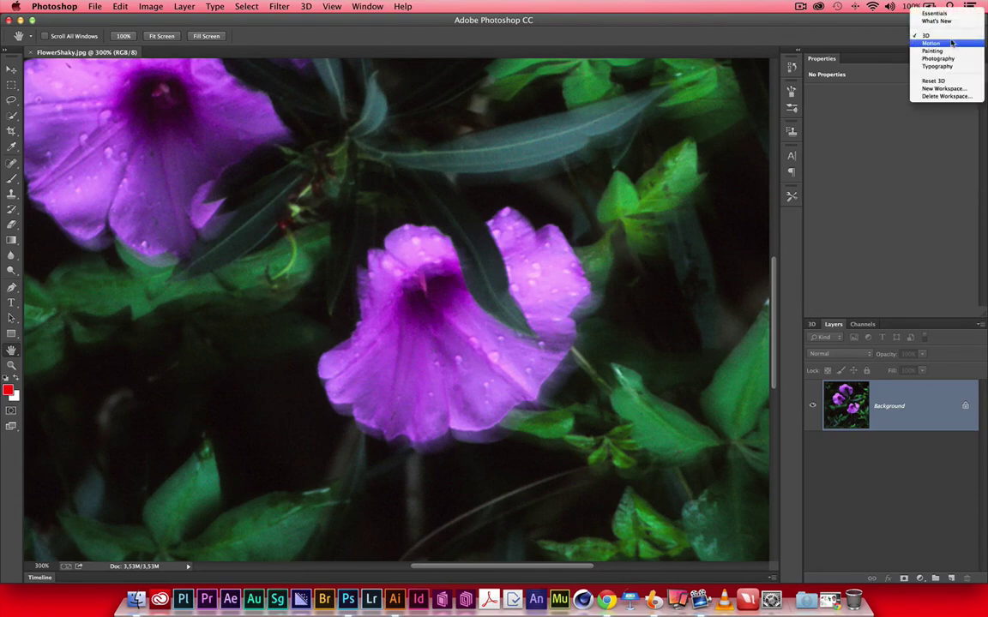
# Switch to the Essentials workspace and zoom the flower photo out to 200%.
pyautogui.click(934, 12)
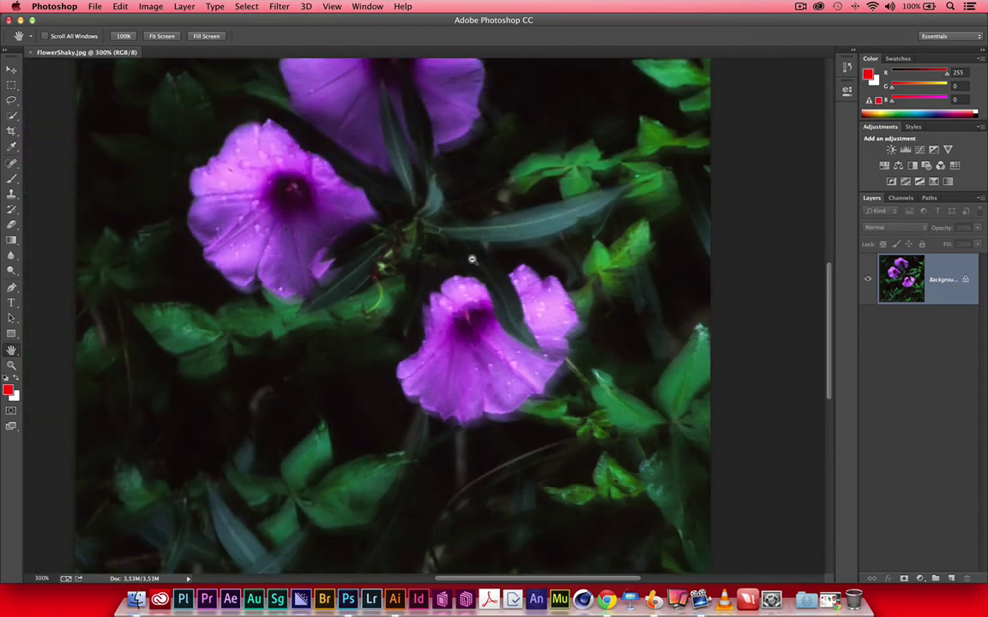
pyautogui.keyDown('alt'); pyautogui.click(497, 340); pyautogui.keyUp('alt')
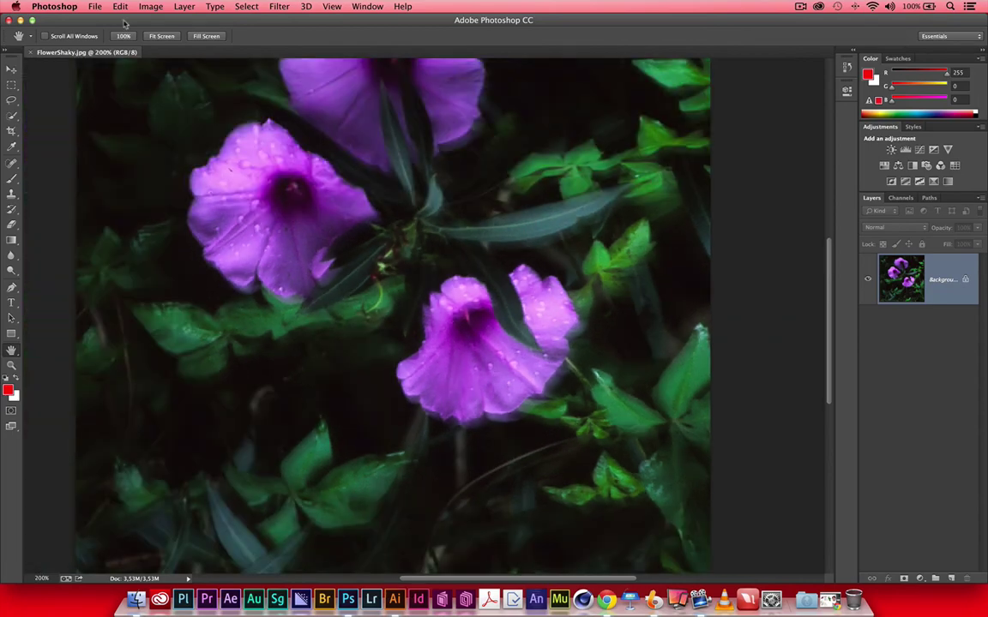
pyautogui.click(280, 6)
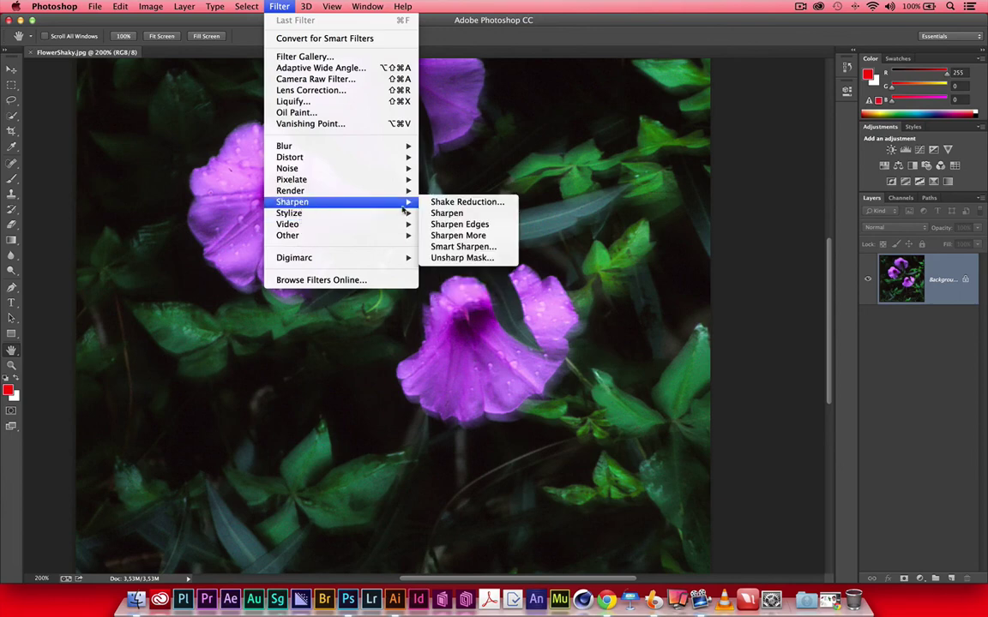
pyautogui.moveTo(292, 202)
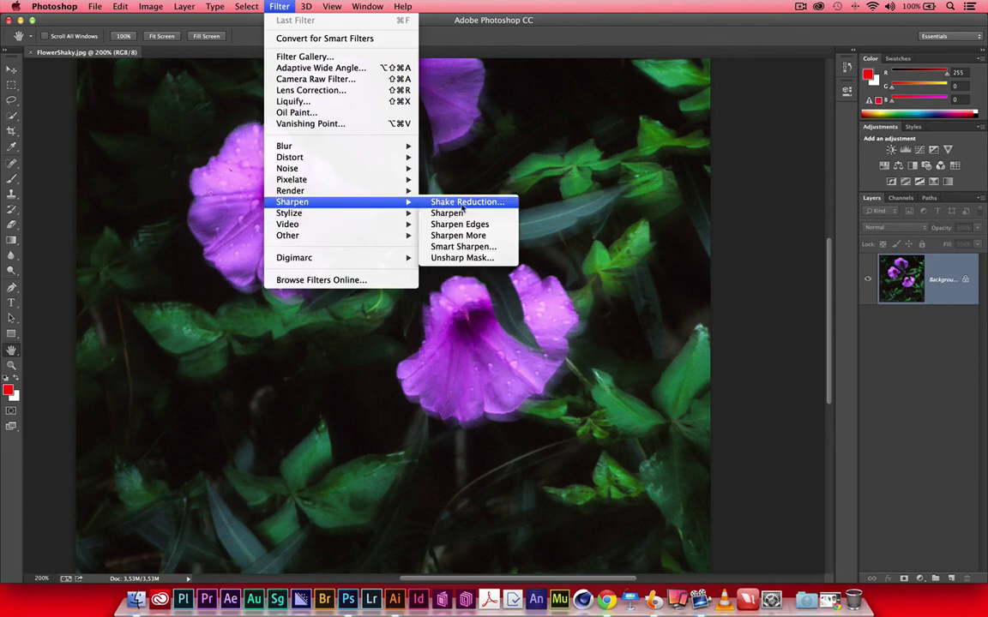
# Start Shake Reduction, zoom its preview to 200%, and shrink the blur region over the lower flower.
pyautogui.click(463, 203)
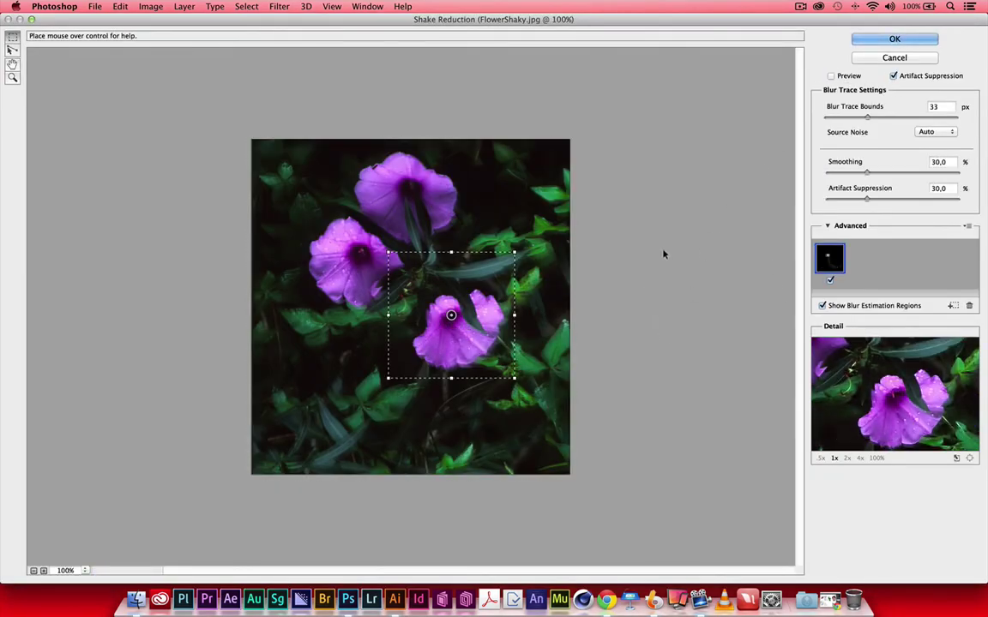
pyautogui.press('super+plus')
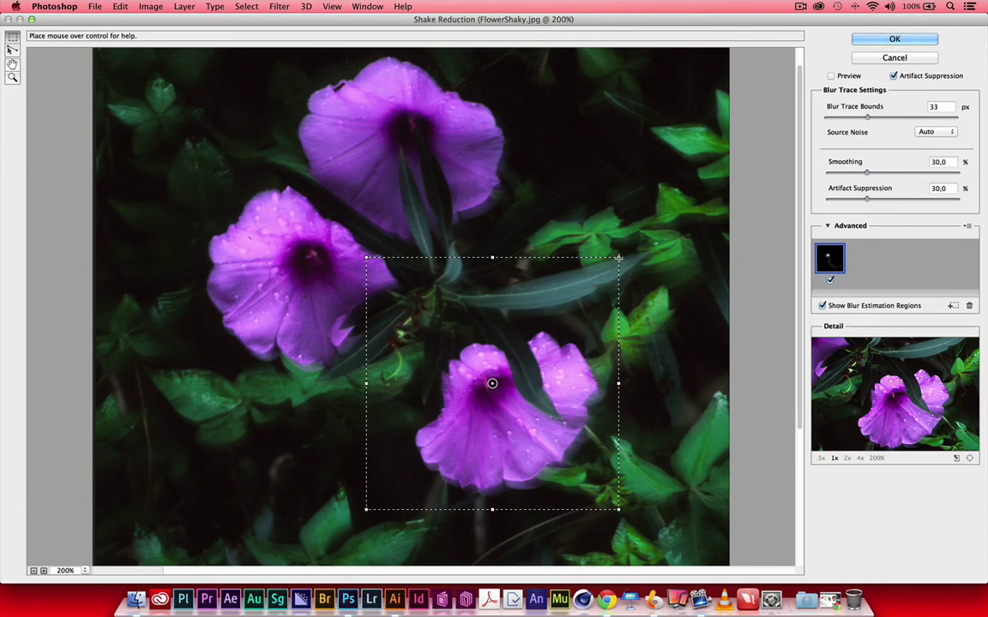
pyautogui.click(617, 257)
pyautogui.moveTo(617, 258); pyautogui.dragTo(520, 358)
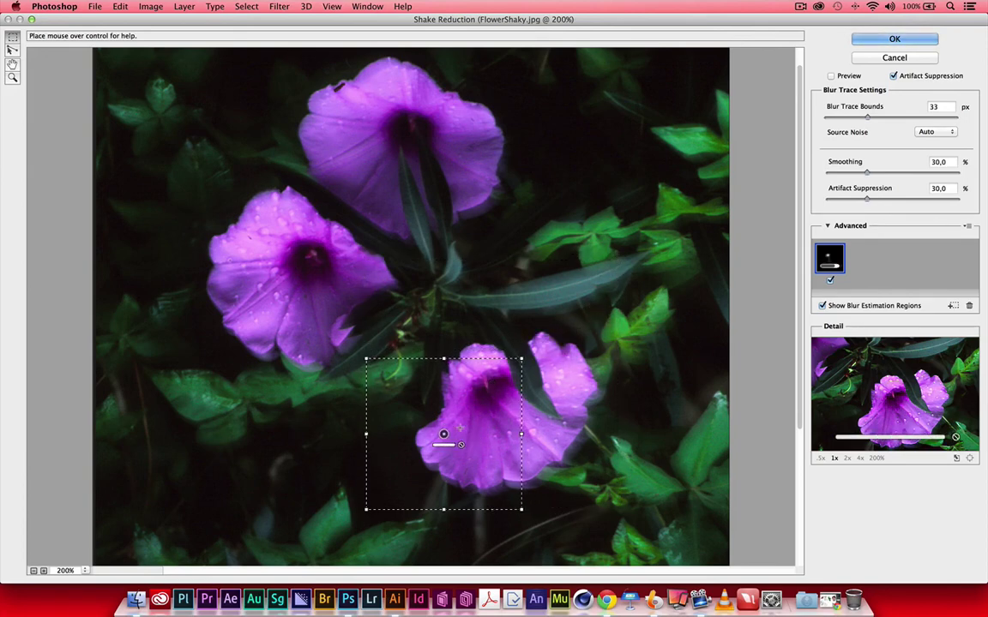
pyautogui.moveTo(457, 438); pyautogui.dragTo(542, 444)
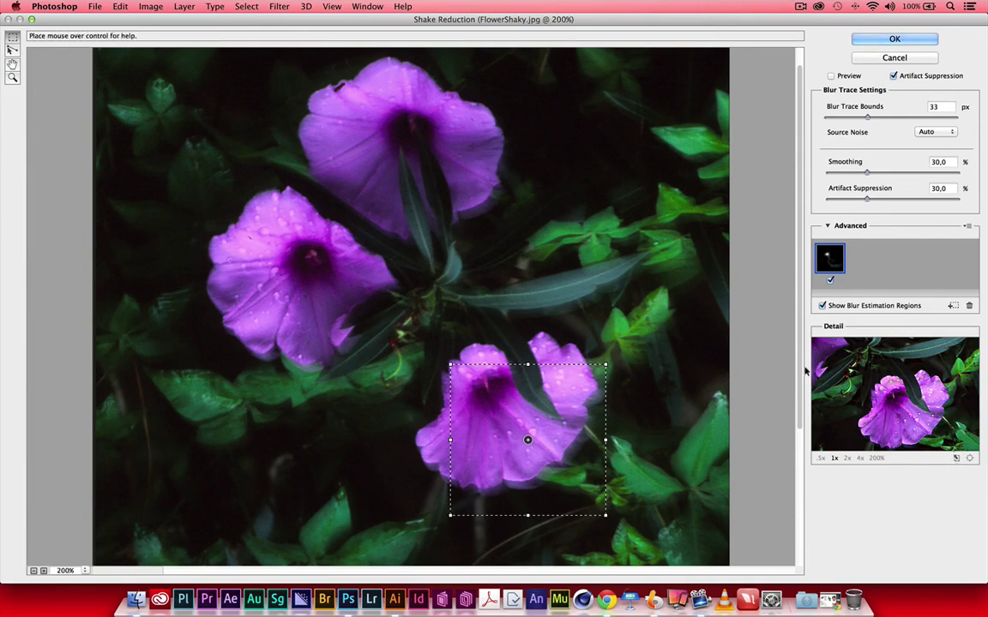
# Float and reposition the detail loupe, trim the blur region, then dock the loupe back.
pyautogui.click(956, 458)
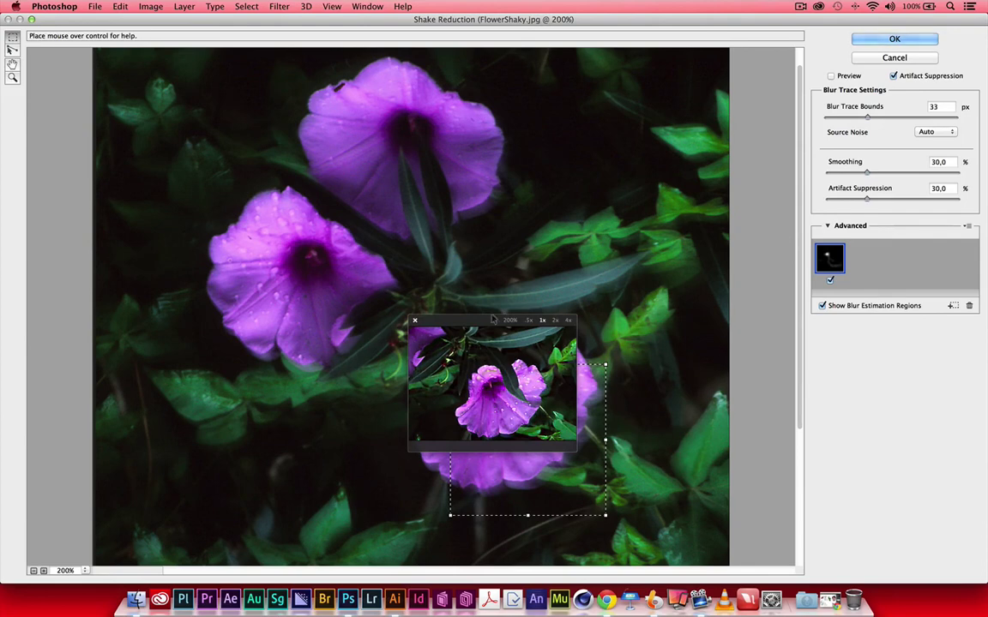
pyautogui.moveTo(470, 307)
pyautogui.mouseDown()
pyautogui.moveTo(436, 214)
pyautogui.moveTo(348, 87)
pyautogui.moveTo(266, 207)
pyautogui.mouseUp()
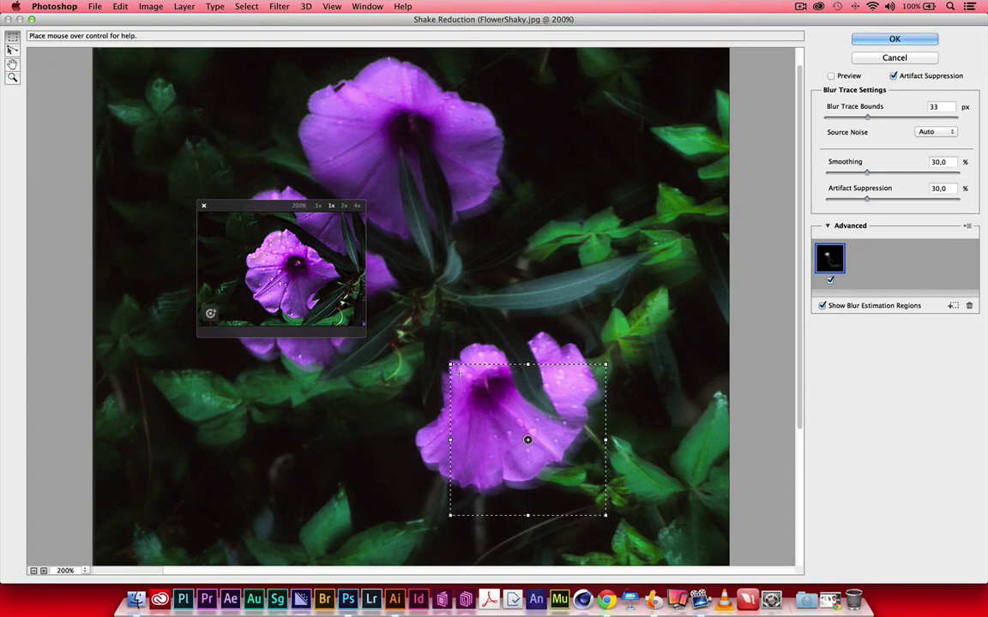
pyautogui.moveTo(449, 365); pyautogui.dragTo(463, 378)
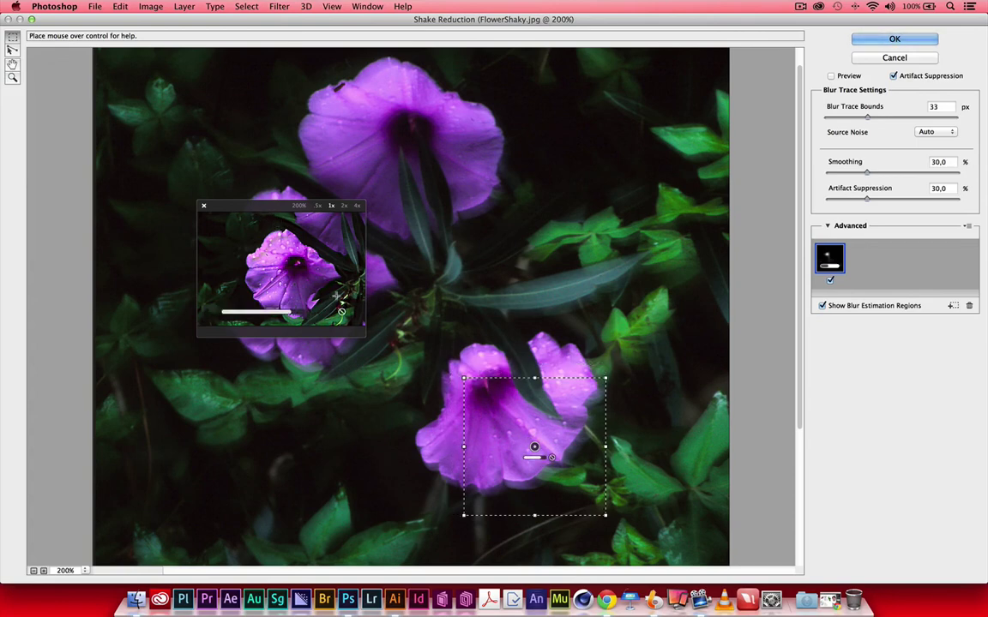
pyautogui.moveTo(270, 208); pyautogui.dragTo(282, 240)
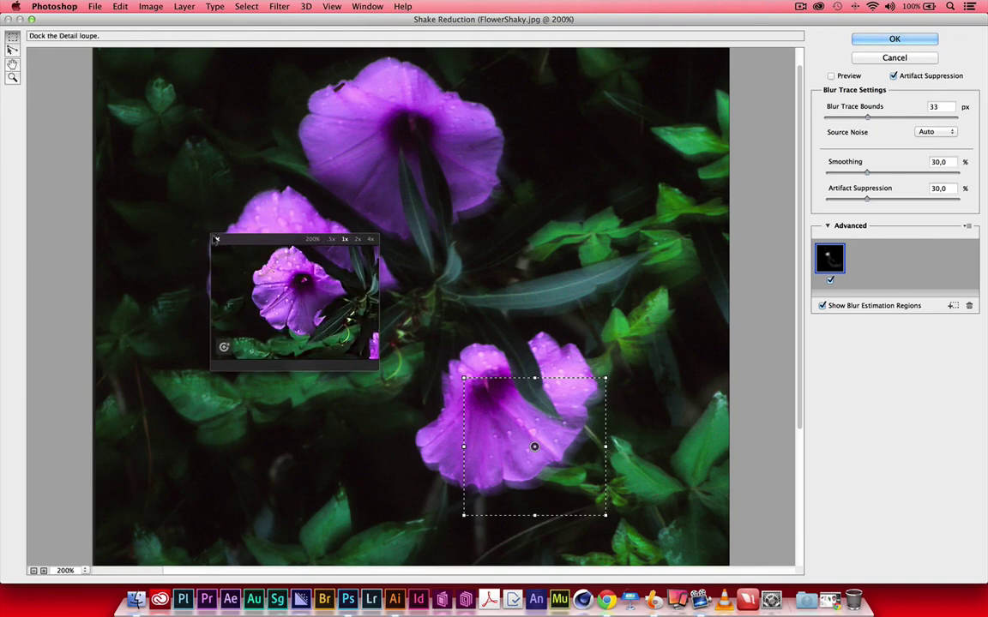
pyautogui.moveTo(258, 239); pyautogui.dragTo(737, 310)
pyautogui.press('q')
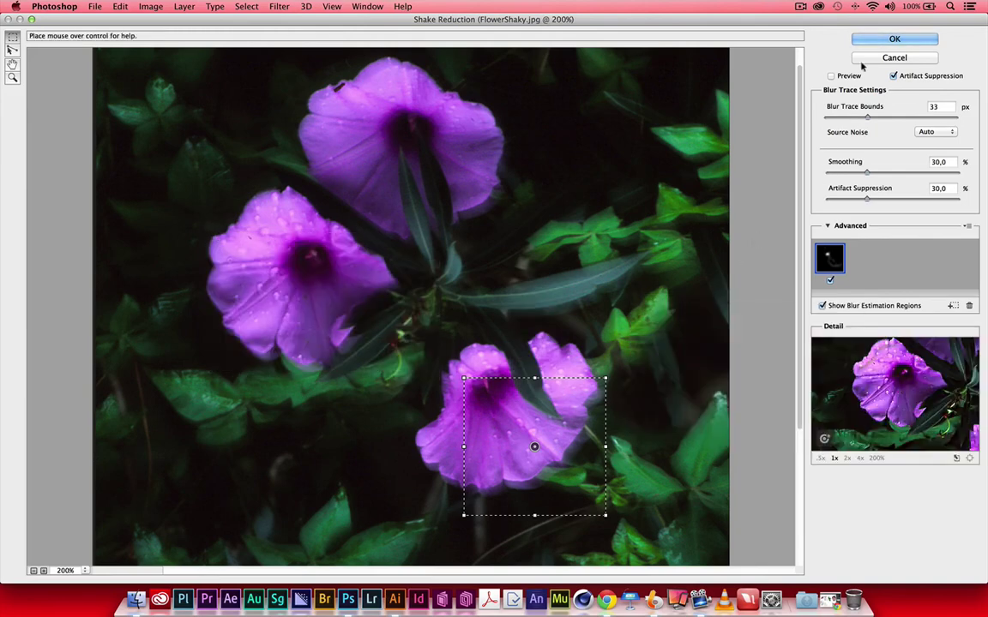
# Enable Preview, delete the extra small region, enlarge the remaining one over the lower flower, and apply.
pyautogui.click(829, 76)
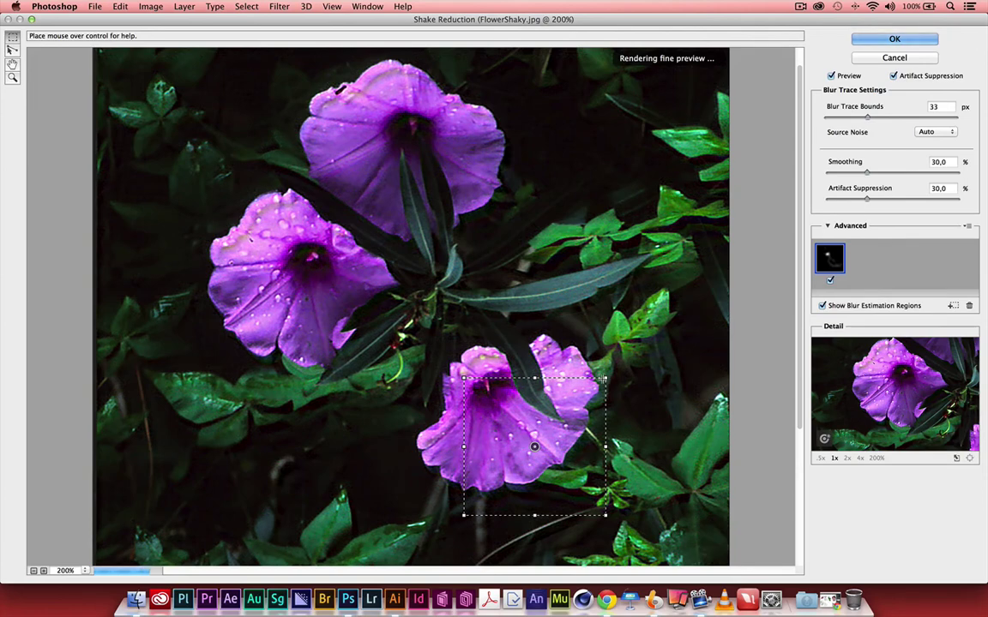
pyautogui.moveTo(544, 378); pyautogui.dragTo(603, 438)
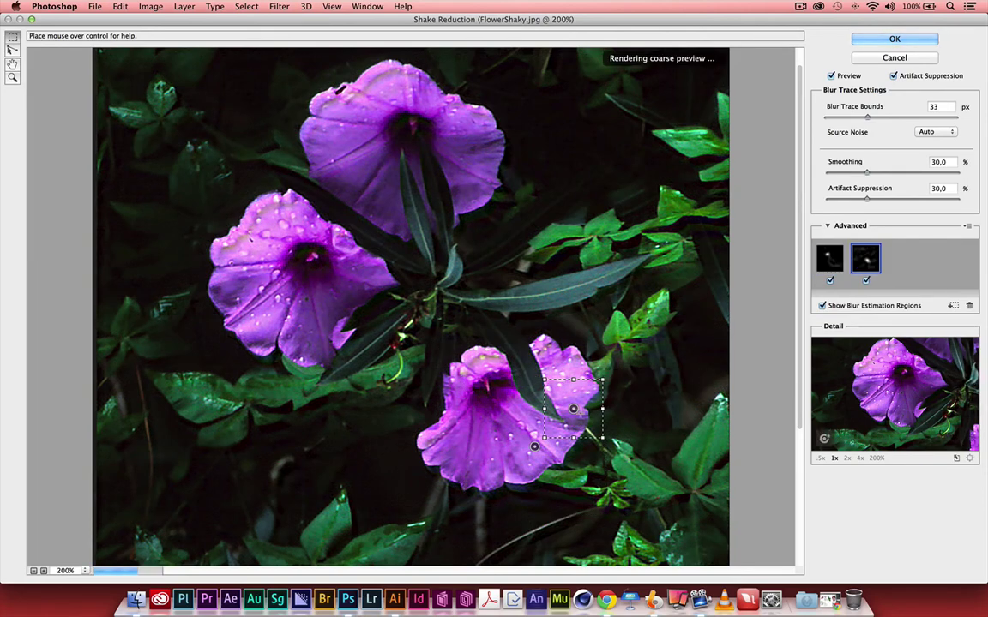
pyautogui.press('Delete')
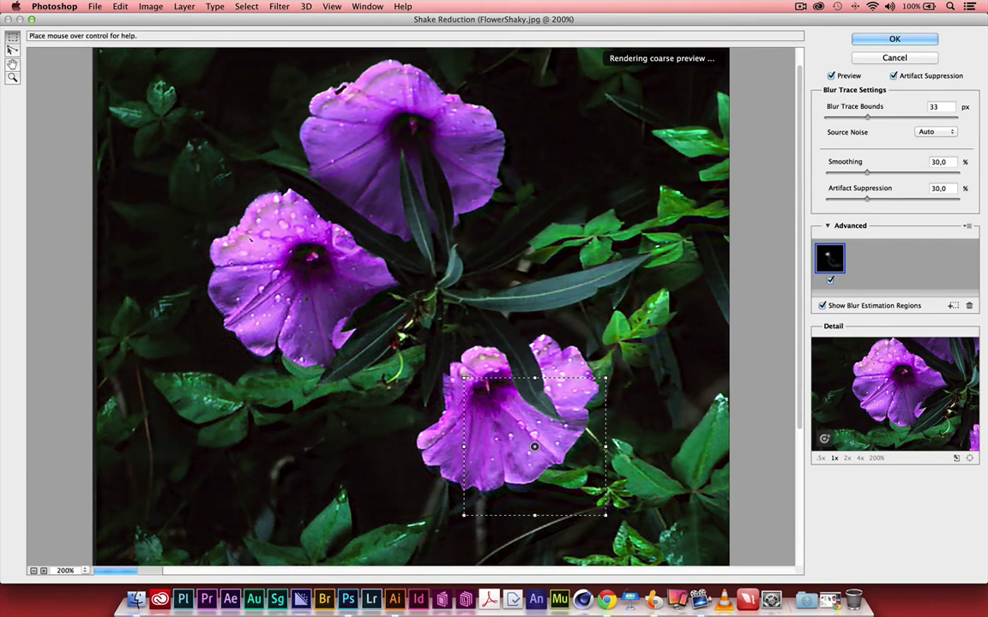
pyautogui.moveTo(463, 378); pyautogui.dragTo(410, 325)
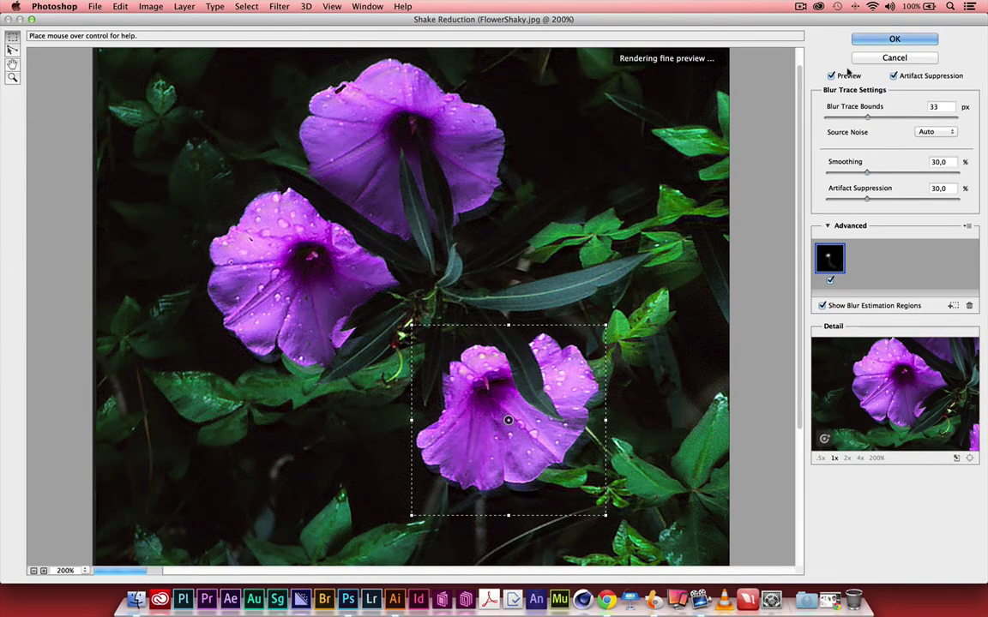
pyautogui.click(895, 38)
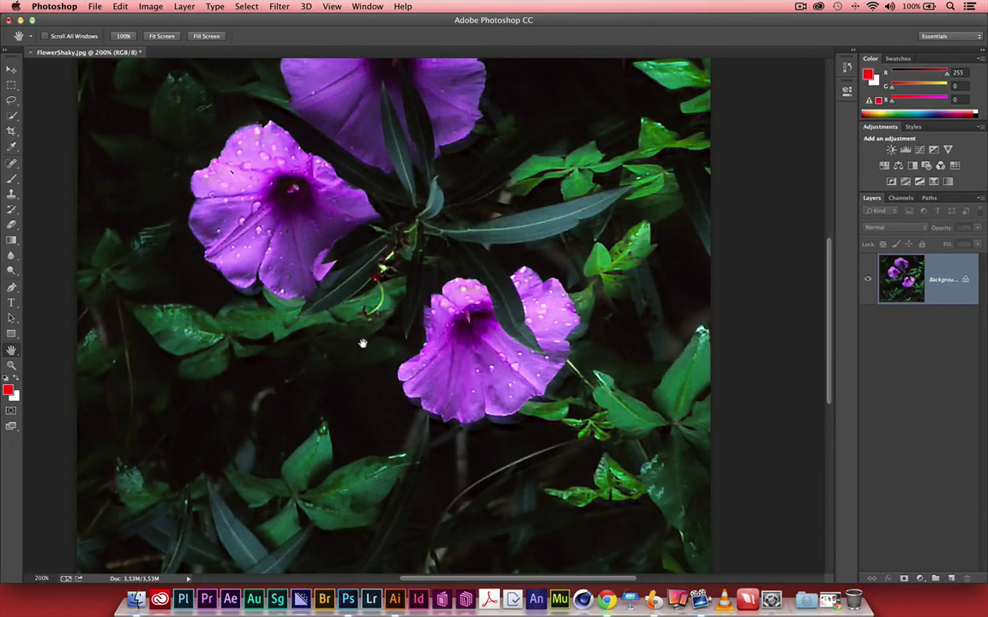
# Undo the Shake Reduction on FlowerShaky.jpg and close the photo.
pyautogui.press('super+z')
pyautogui.press('super+z')
pyautogui.press('super+w')
# Discard FlowerShaky.jpg changes, then open Coastline.JPG from CameraShakeReduction > Extras in Photoshop.
pyautogui.click(452, 206)
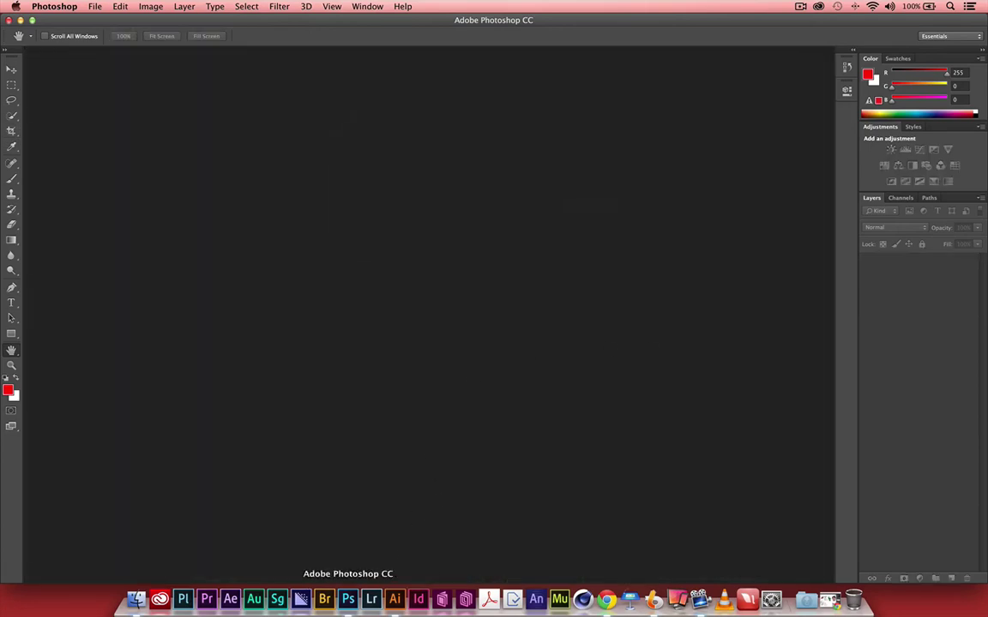
pyautogui.click(135, 599)
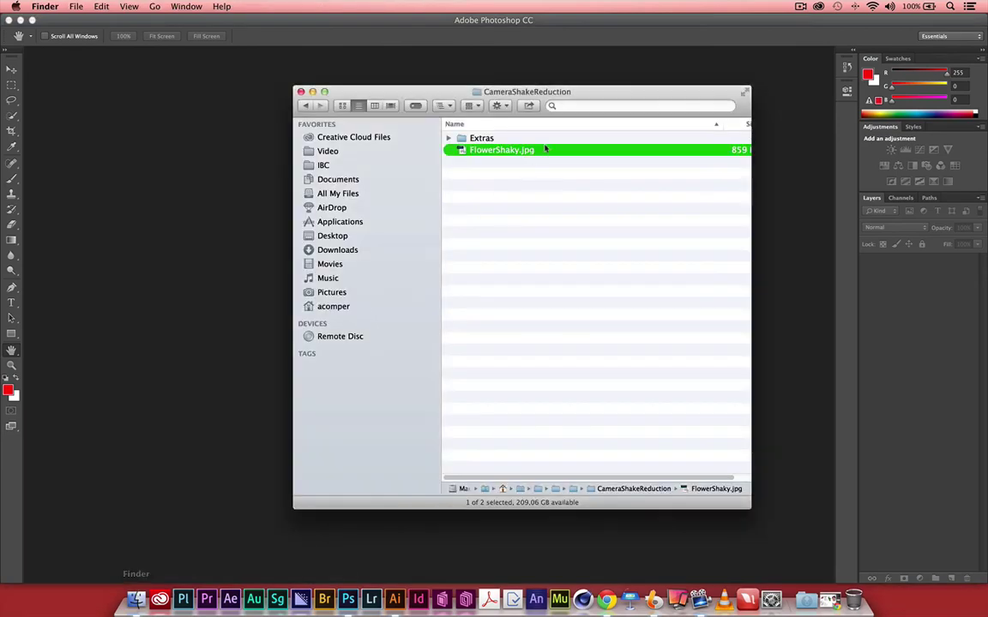
pyautogui.click(487, 319)
pyautogui.press('super+Up')
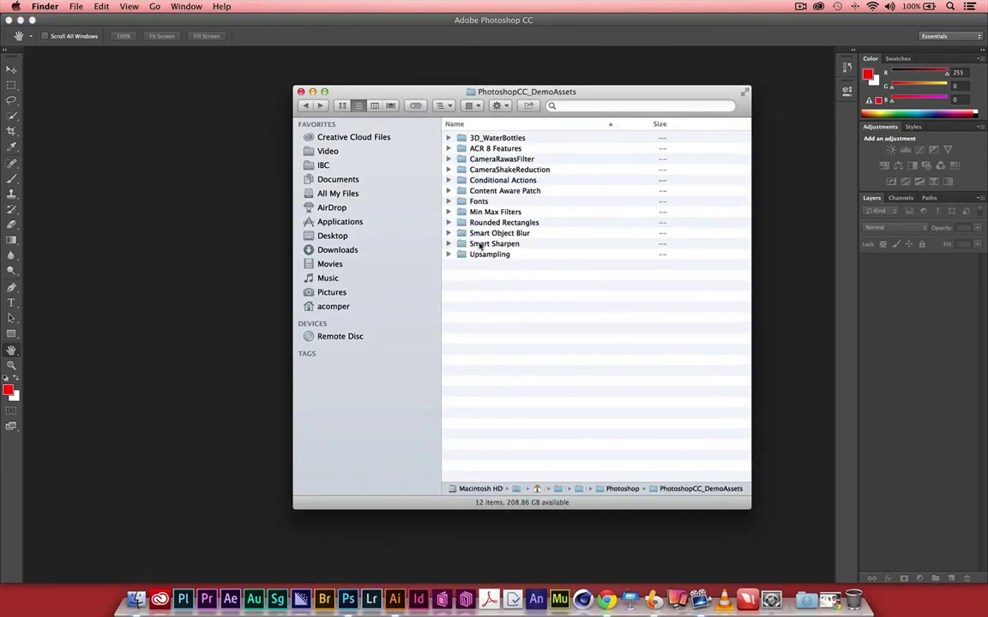
pyautogui.doubleClick(498, 169)
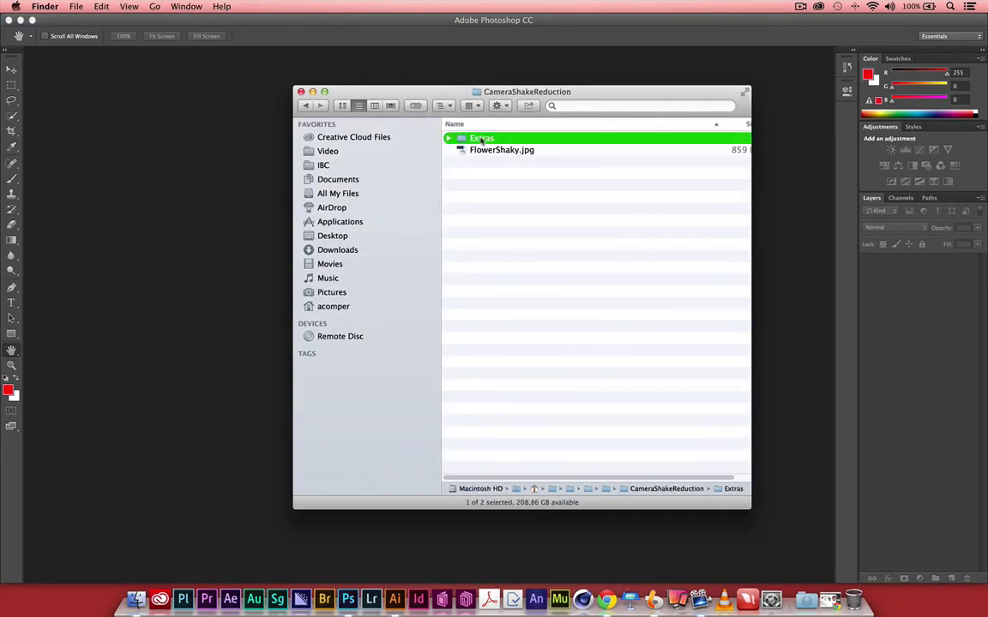
pyautogui.doubleClick(482, 140)
pyautogui.moveTo(482, 138); pyautogui.dragTo(201, 240)
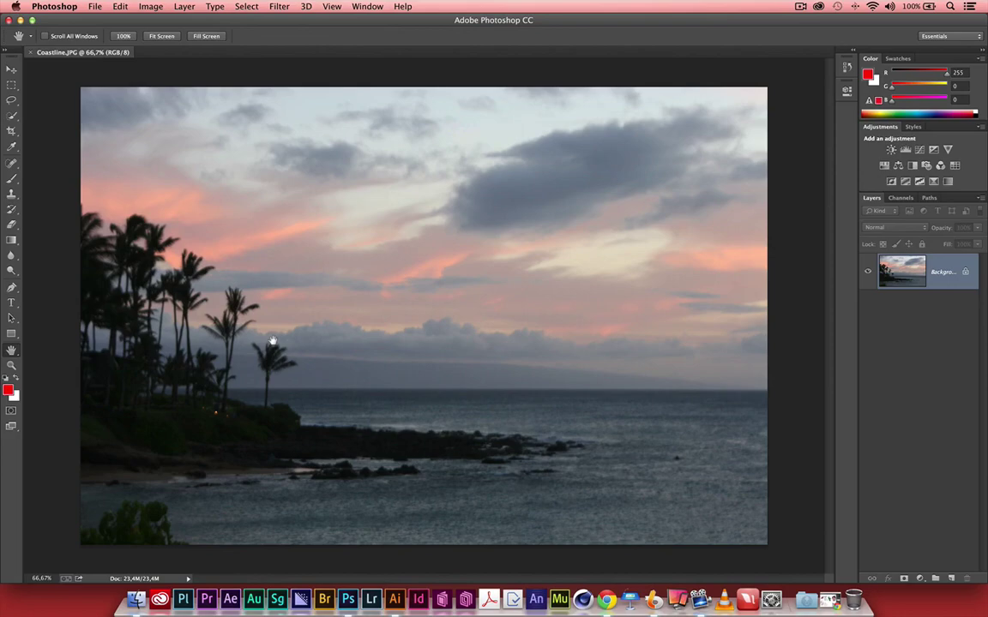
pyautogui.scroll(10, 227, 289)
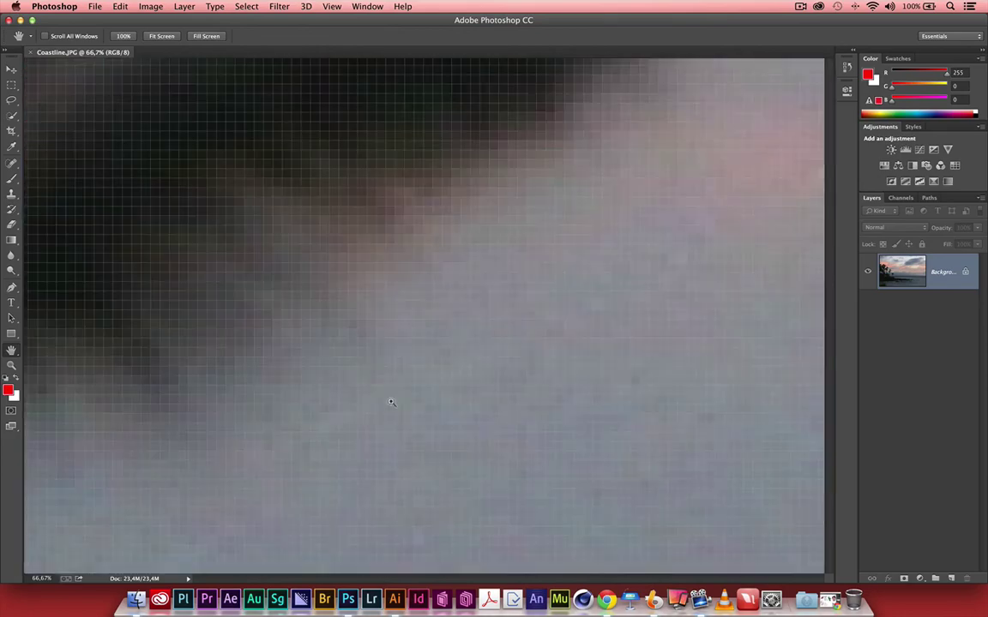
pyautogui.scroll(-10, 442, 403)
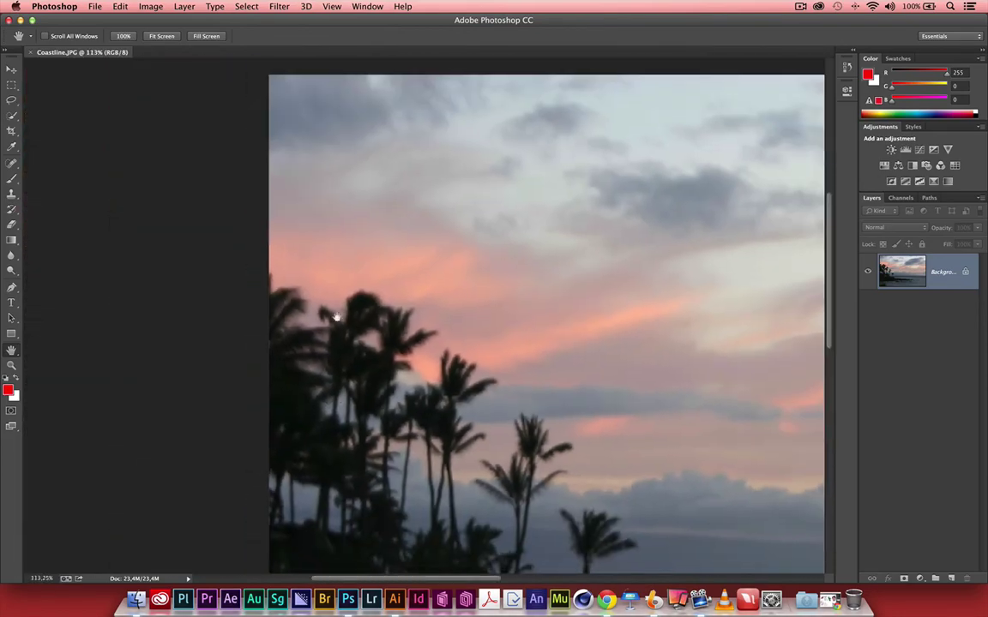
pyautogui.scroll(1, 336, 310)
pyautogui.moveTo(633, 518); pyautogui.dragTo(223, 282)
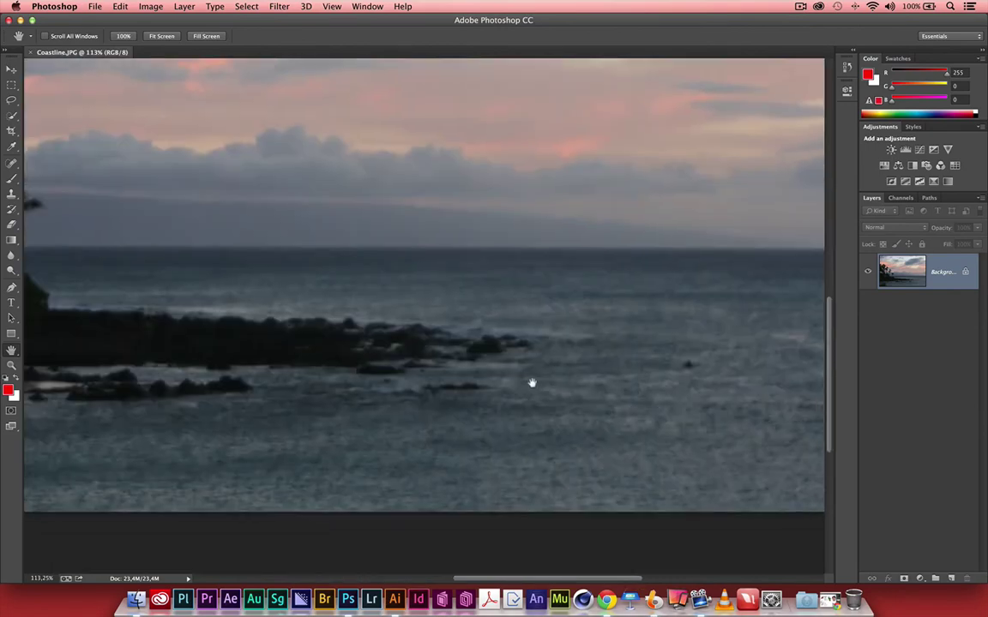
pyautogui.press('super+0')
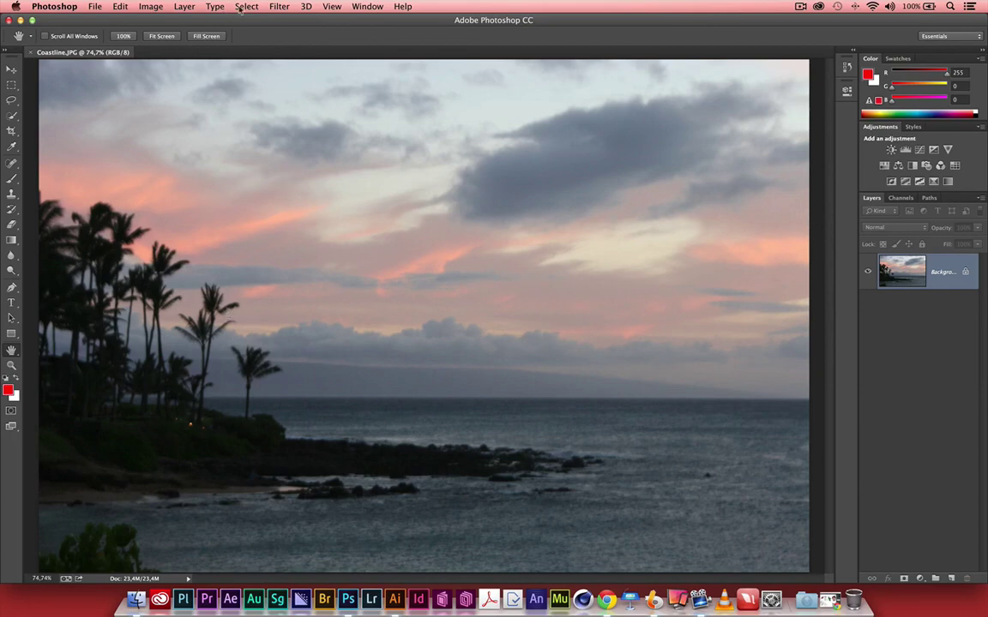
# Run Shake Reduction on Coastline.JPG with Preview on and a shrunken blur region over the palms and clouds.
pyautogui.click(279, 6)
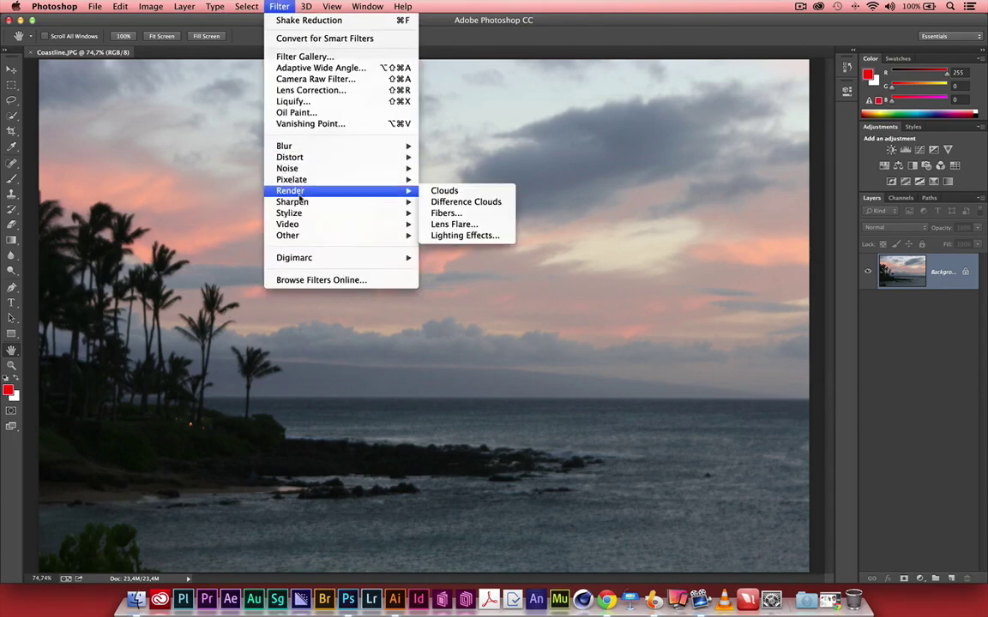
pyautogui.moveTo(292, 202)
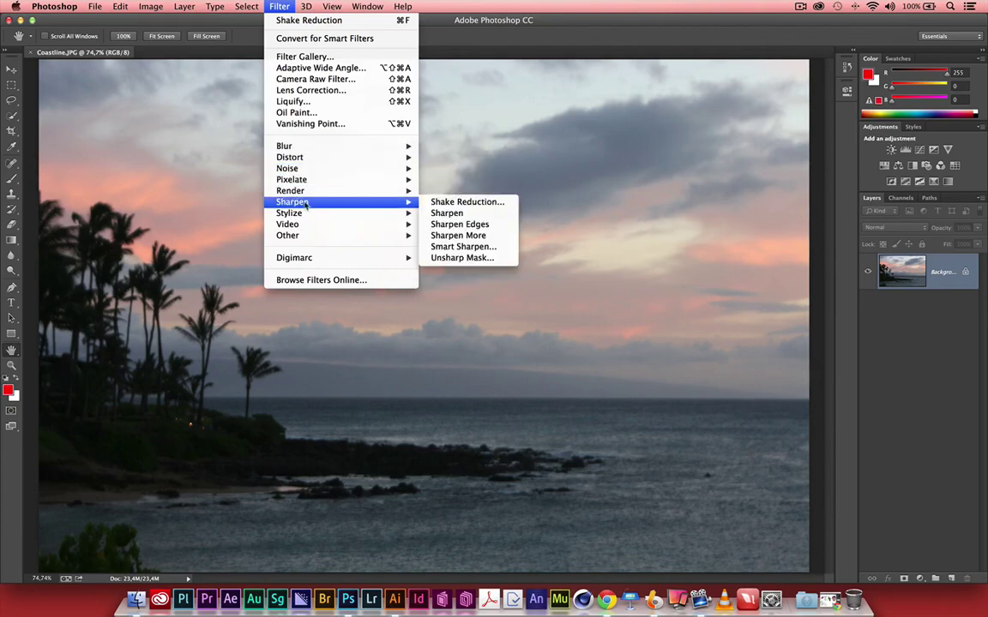
pyautogui.click(463, 202)
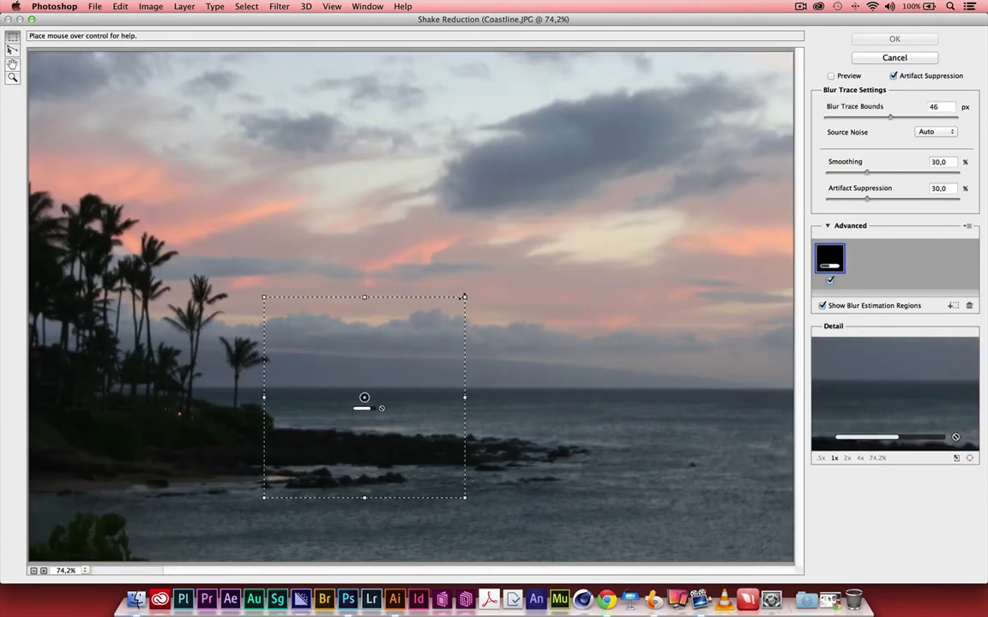
pyautogui.moveTo(464, 297); pyautogui.dragTo(380, 391)
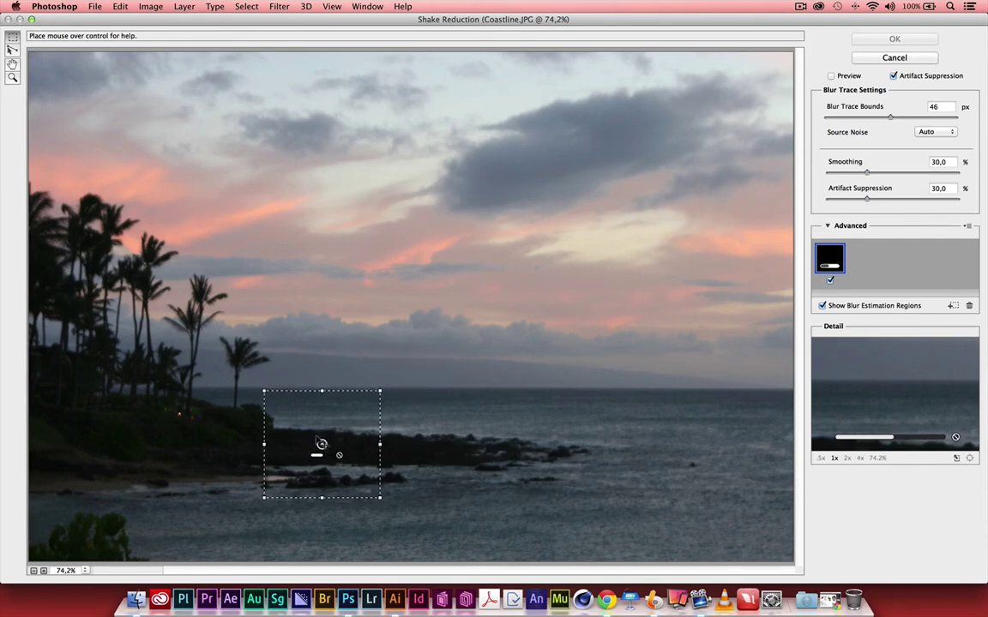
pyautogui.moveTo(321, 443); pyautogui.dragTo(688, 472)
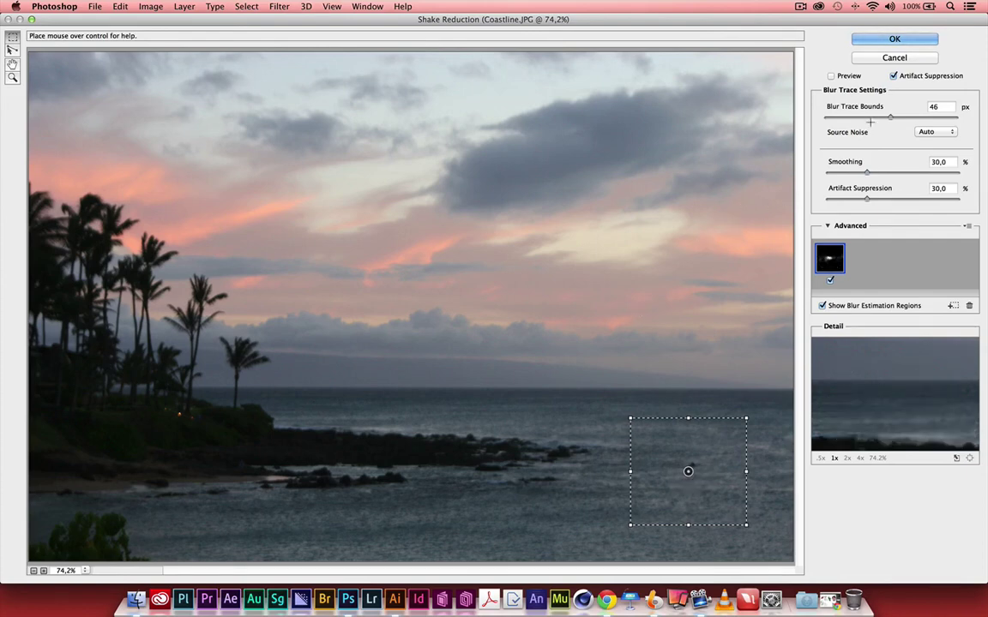
pyautogui.click(830, 75)
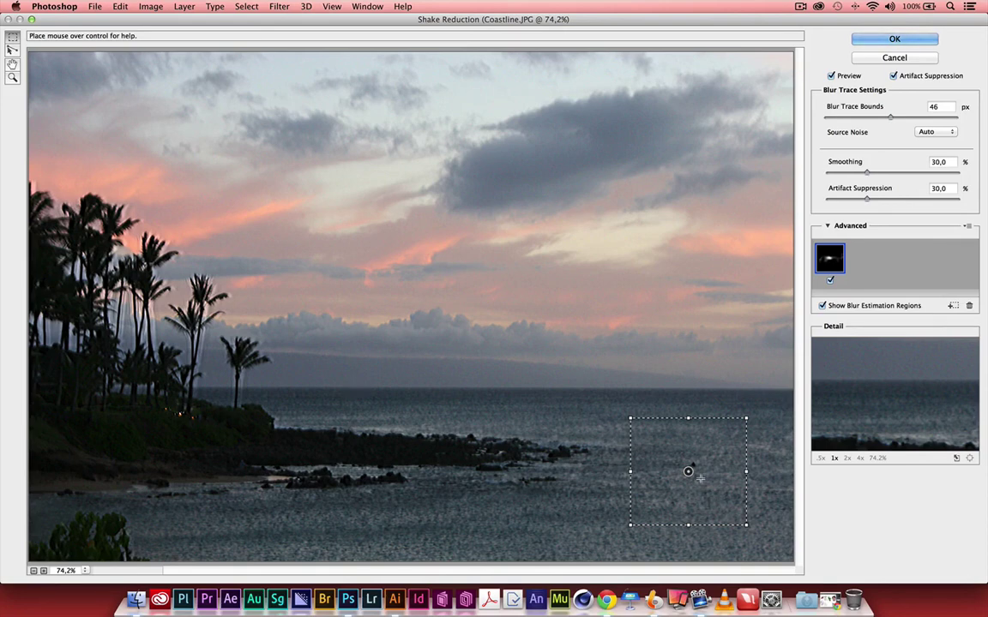
pyautogui.moveTo(688, 470)
pyautogui.mouseDown()
pyautogui.moveTo(354, 293)
pyautogui.moveTo(226, 301)
pyautogui.mouseUp()
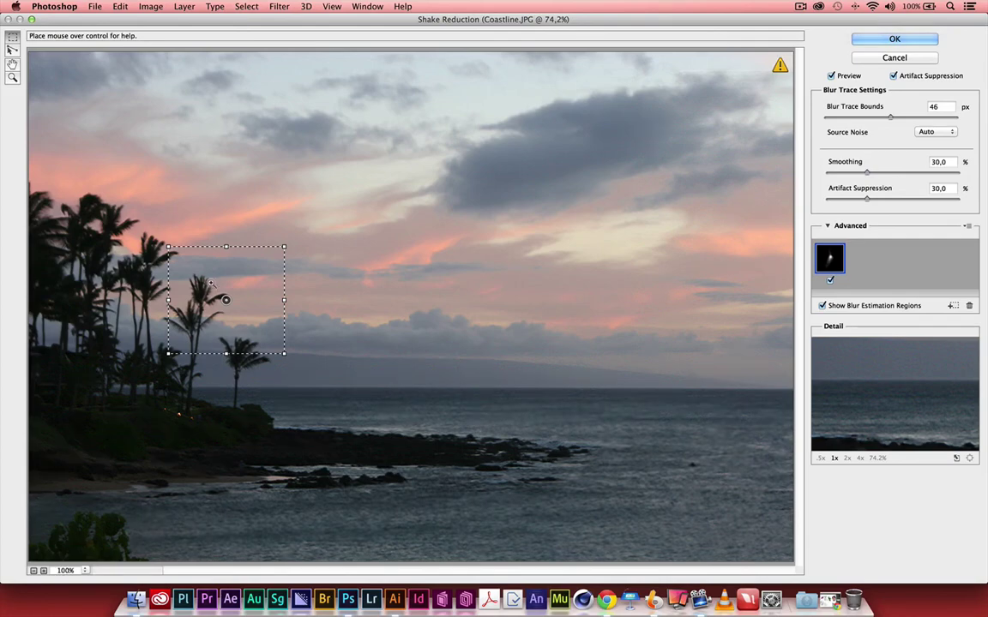
pyautogui.hotkey('ctrl', '1')
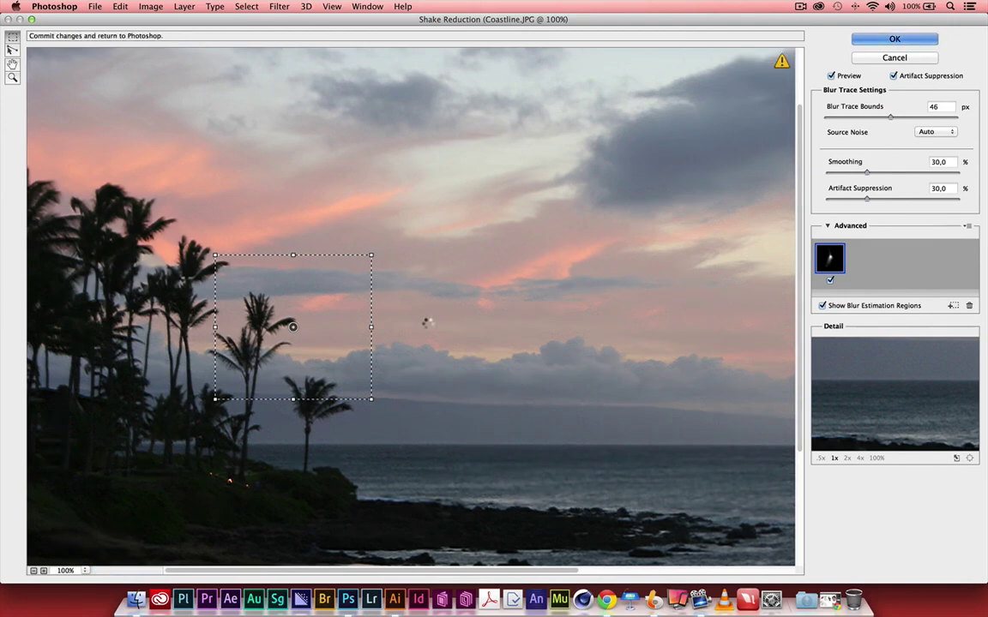
pyautogui.press('Return')
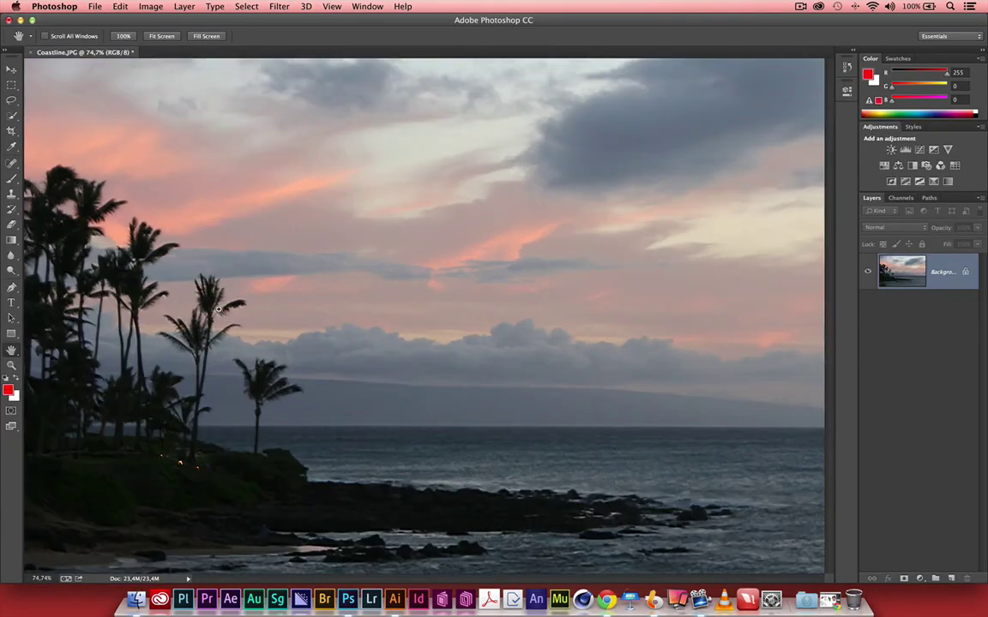
pyautogui.scroll(3, 218, 310)
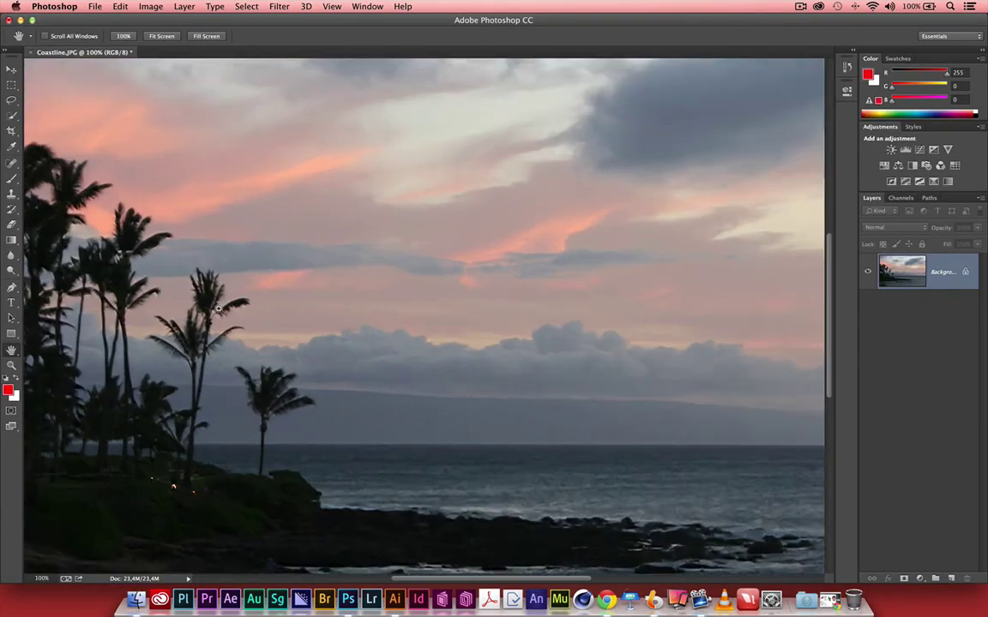
pyautogui.scroll(3, 218, 310)
pyautogui.hotkey('ctrl', 'z')
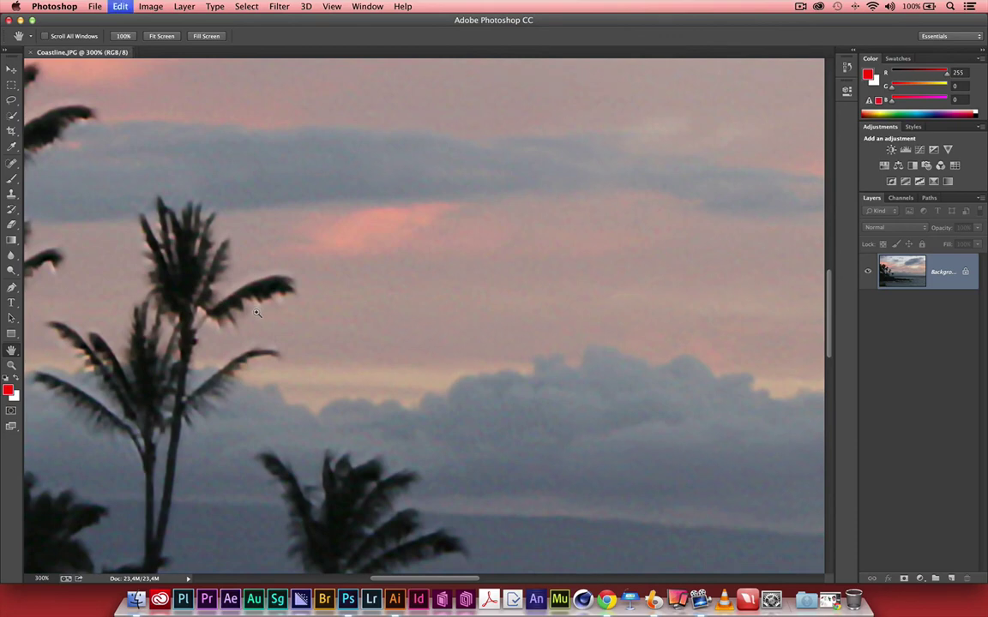
pyautogui.hotkey('ctrl', 'z')
pyautogui.hotkey('ctrl', 'z')
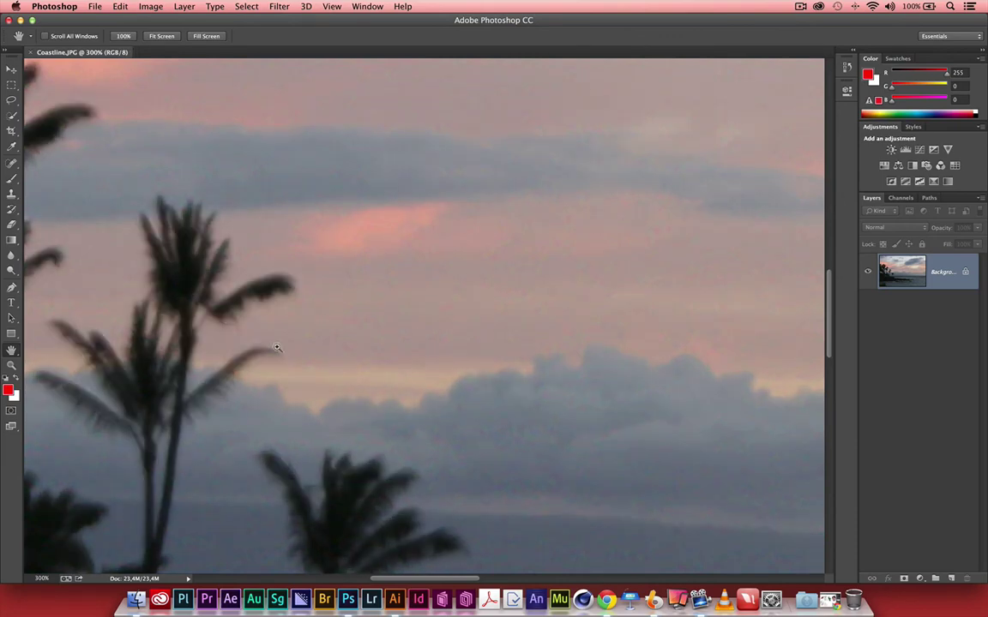
pyautogui.hotkey('ctrl', 'z')
pyautogui.scroll(-1, 470, 339)
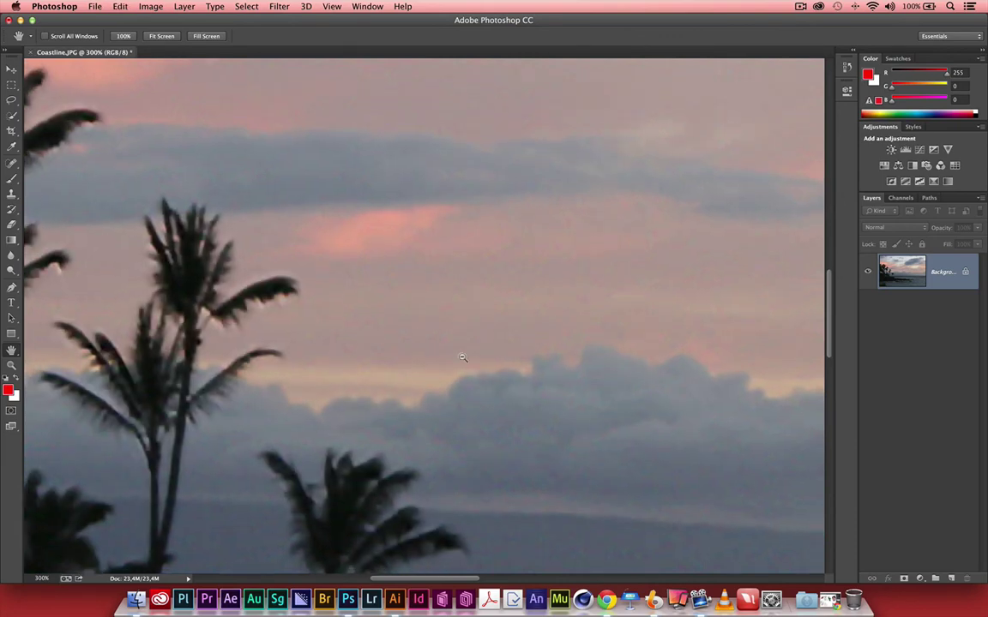
pyautogui.scroll(-1, 463, 357)
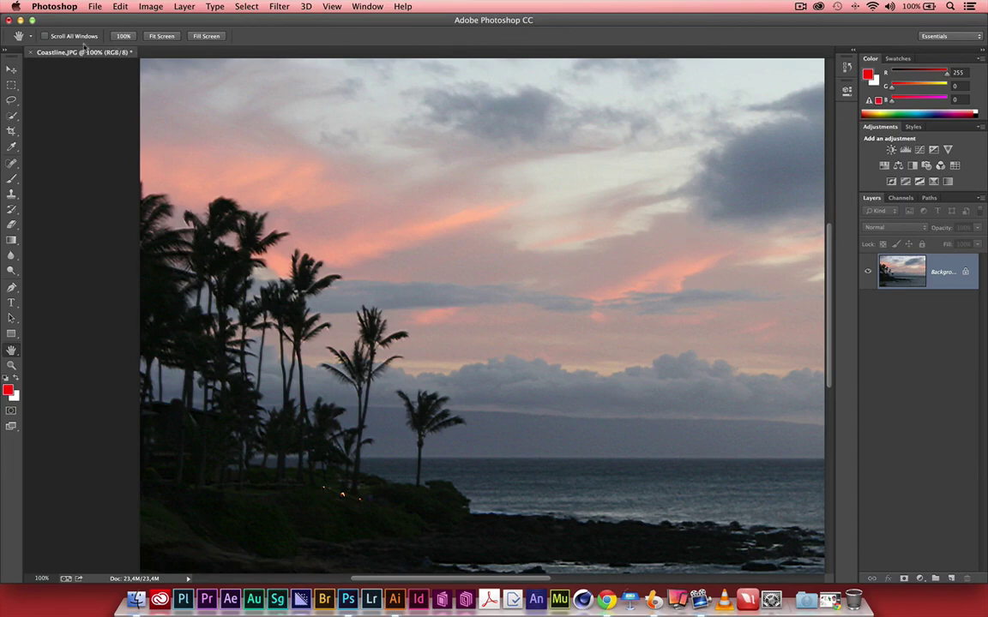
# Close Coastline.JPG without saving and move the Finder Extras window up and left.
pyautogui.click(10, 19)
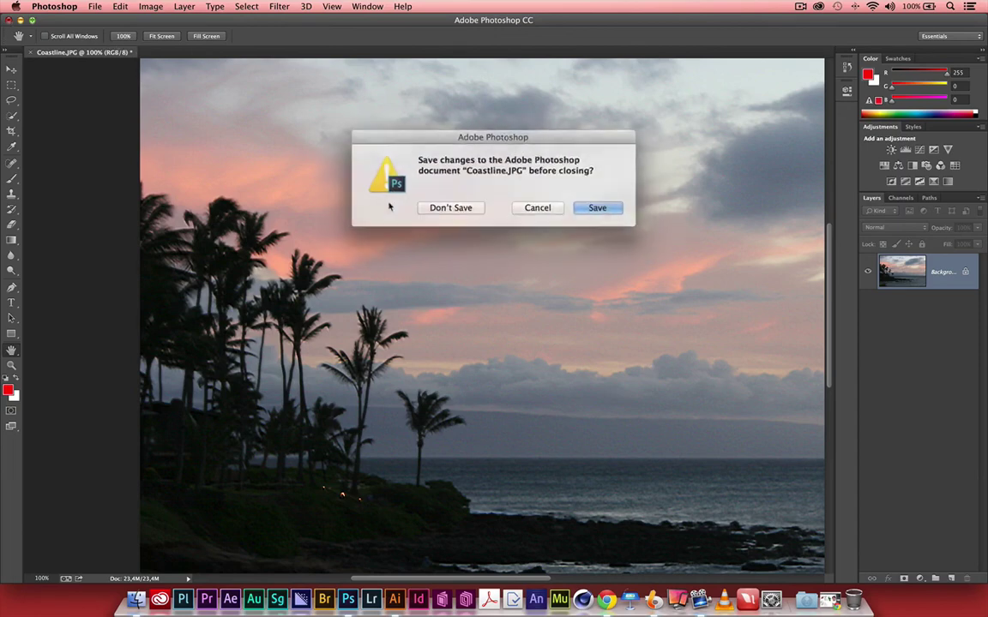
pyautogui.click(456, 210)
pyautogui.click(626, 96)
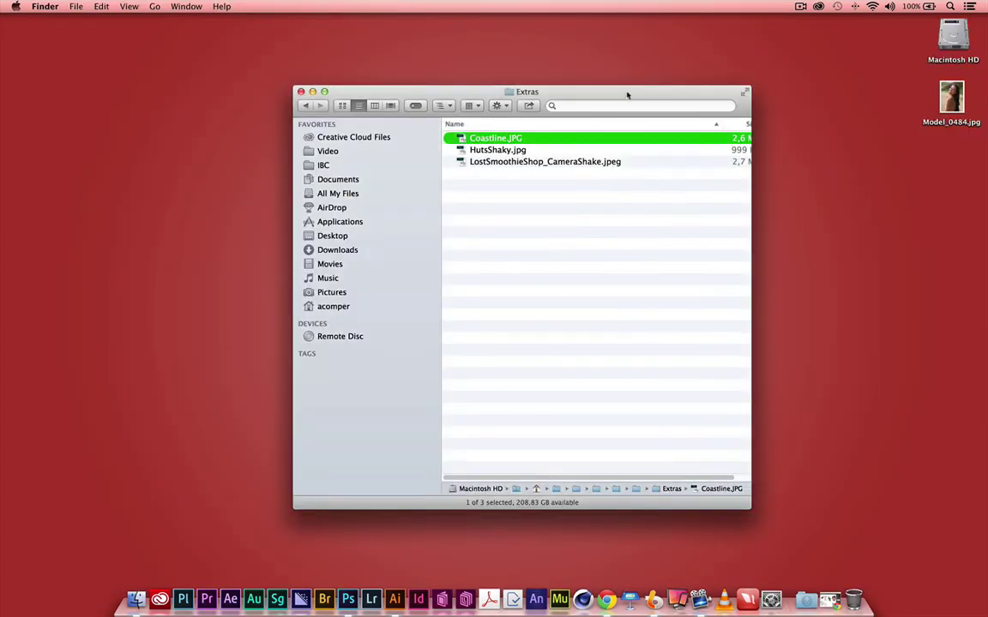
pyautogui.moveTo(625, 94); pyautogui.dragTo(593, 54)
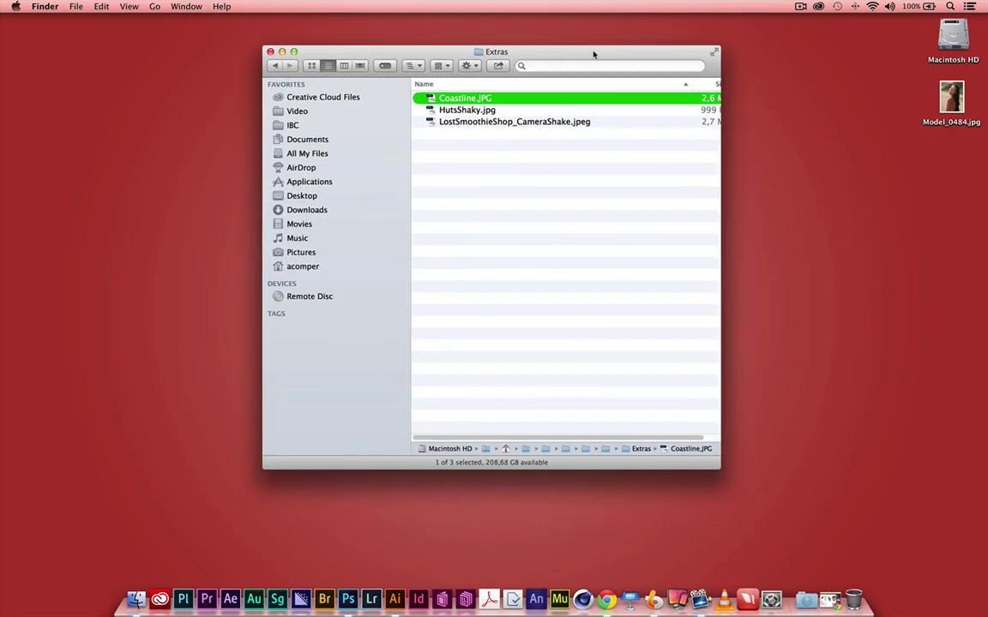